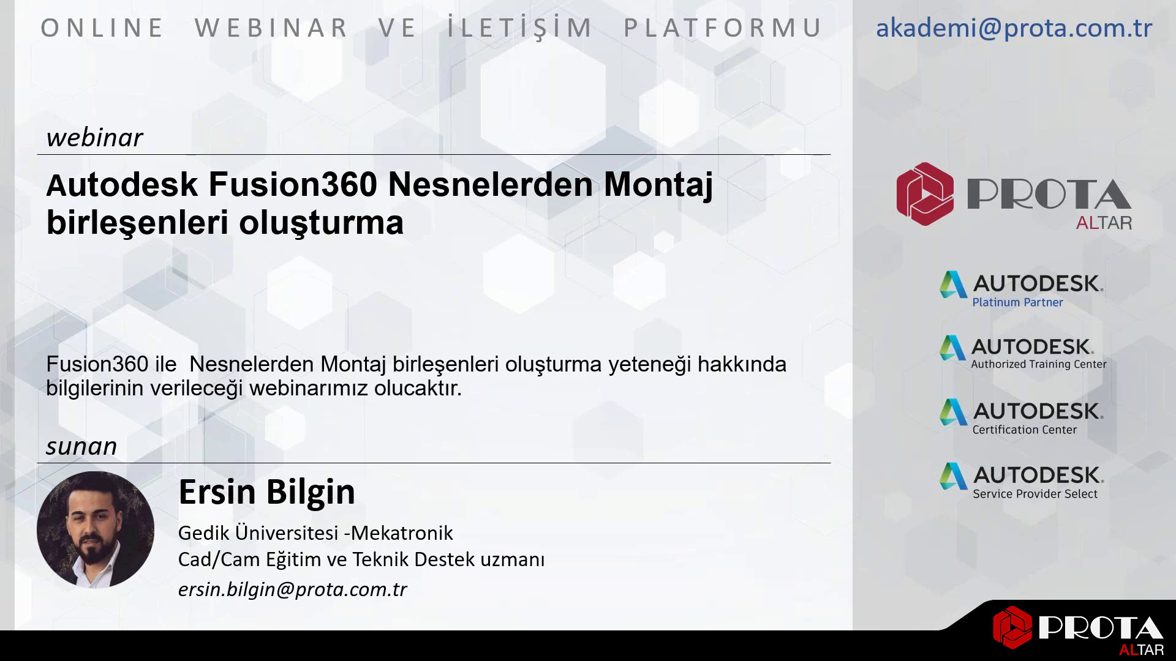
Step: Advance to the agenda slide, then end the slideshow to edit the thank-you slide 3
{"action": "key", "text": "Right"}
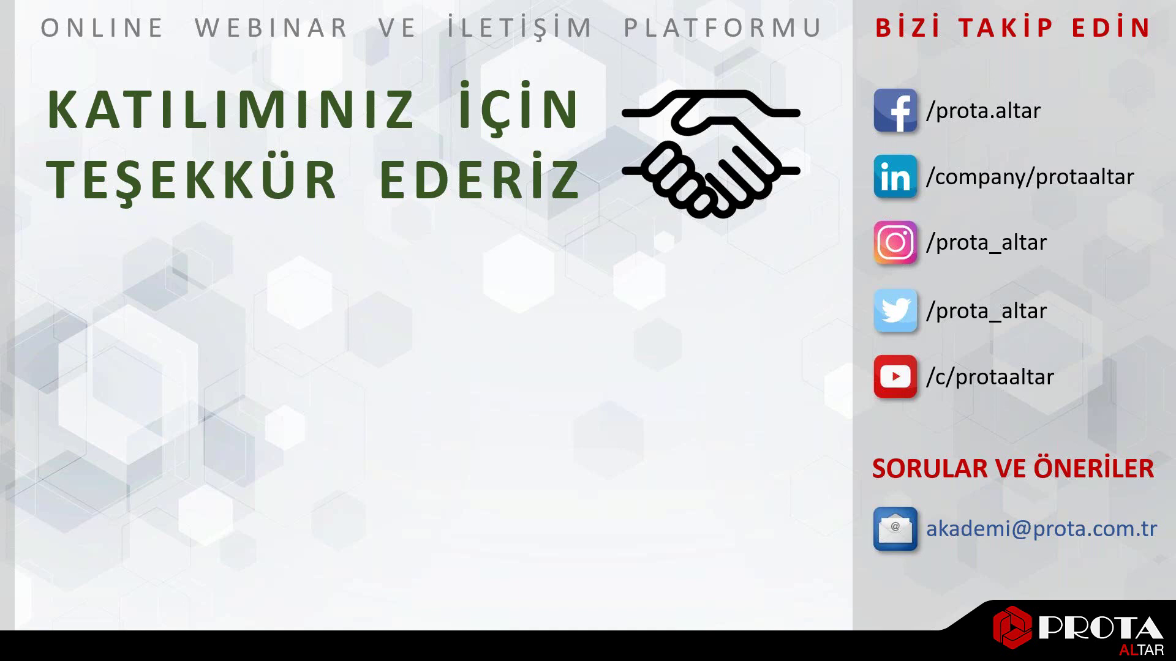
{"action": "key", "text": "Escape"}
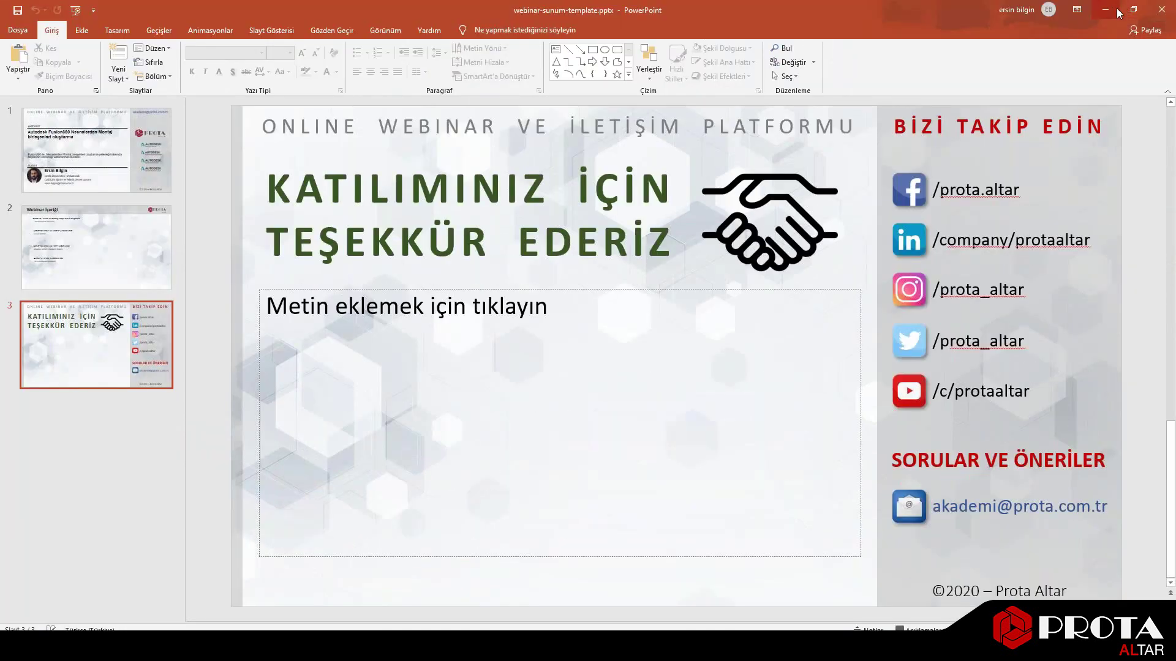
Step: Minimize PowerPoint and browse Fusion 360's CREATE, MODIFY, ASSEMBLE, INSPECT and INSERT menus
{"action": "left_click", "coordinate": [1117, 11]}
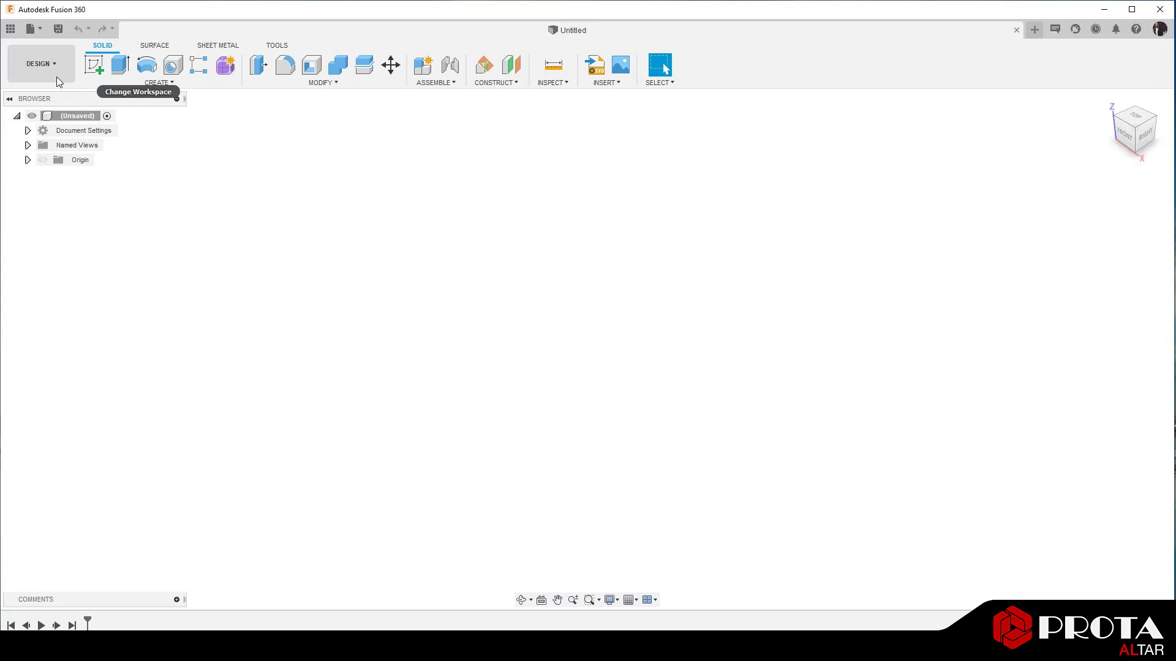
{"action": "left_click", "coordinate": [207, 85]}
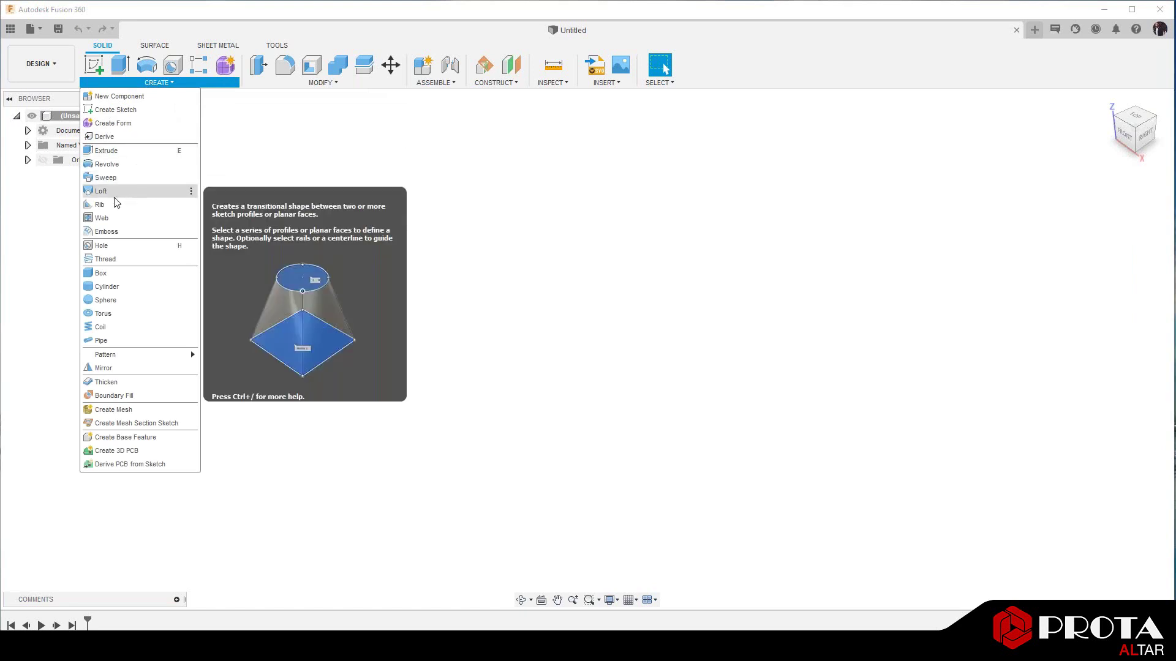
{"action": "left_click", "coordinate": [344, 84]}
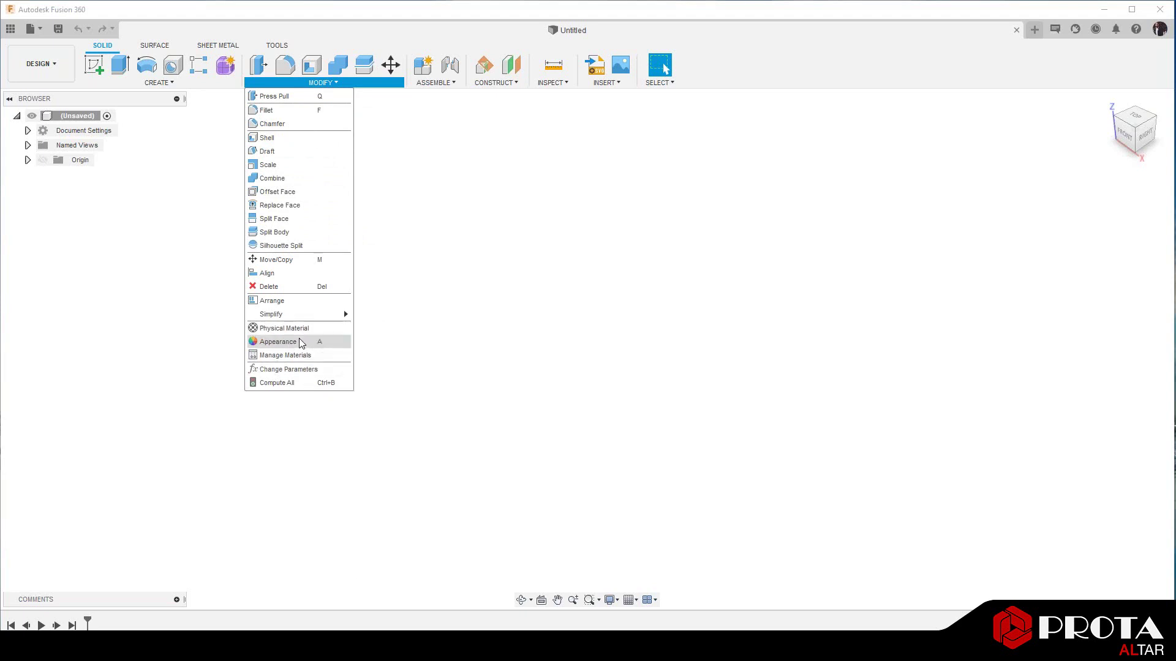
{"action": "left_click", "coordinate": [448, 86]}
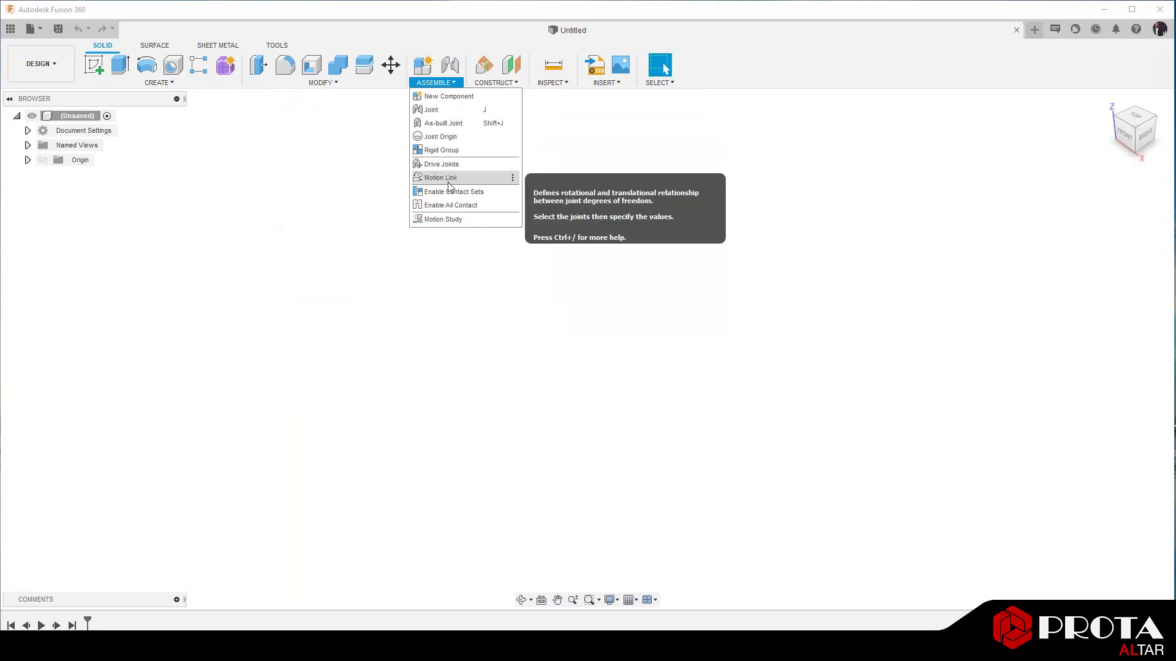
{"action": "left_click", "coordinate": [340, 83]}
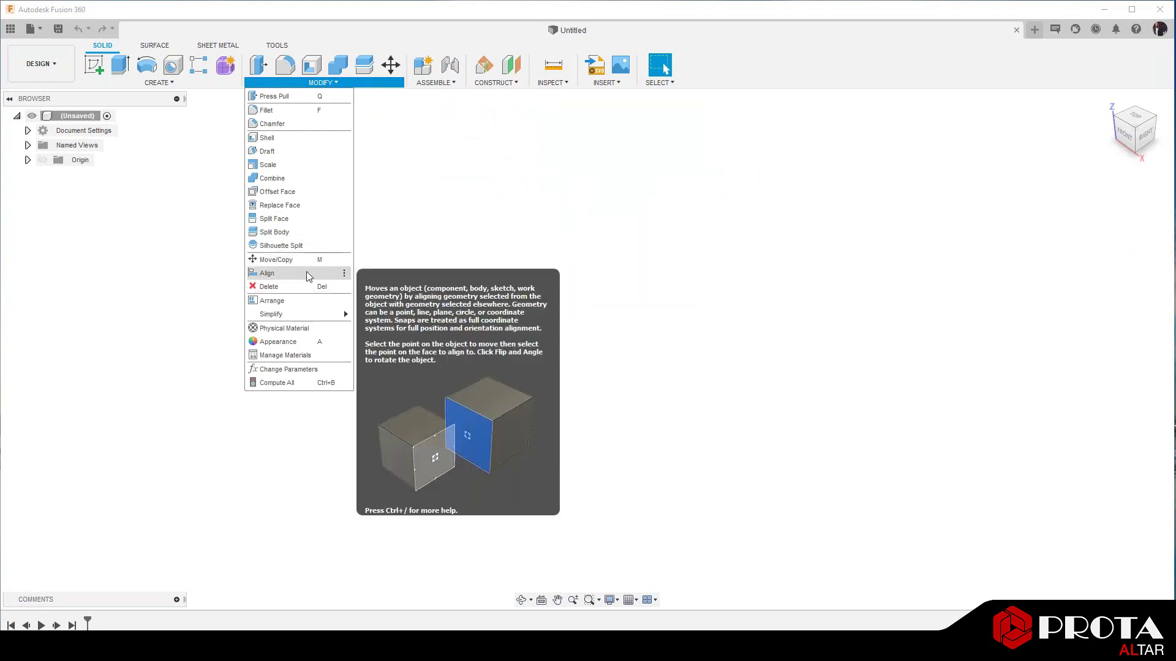
{"action": "left_click", "coordinate": [558, 84]}
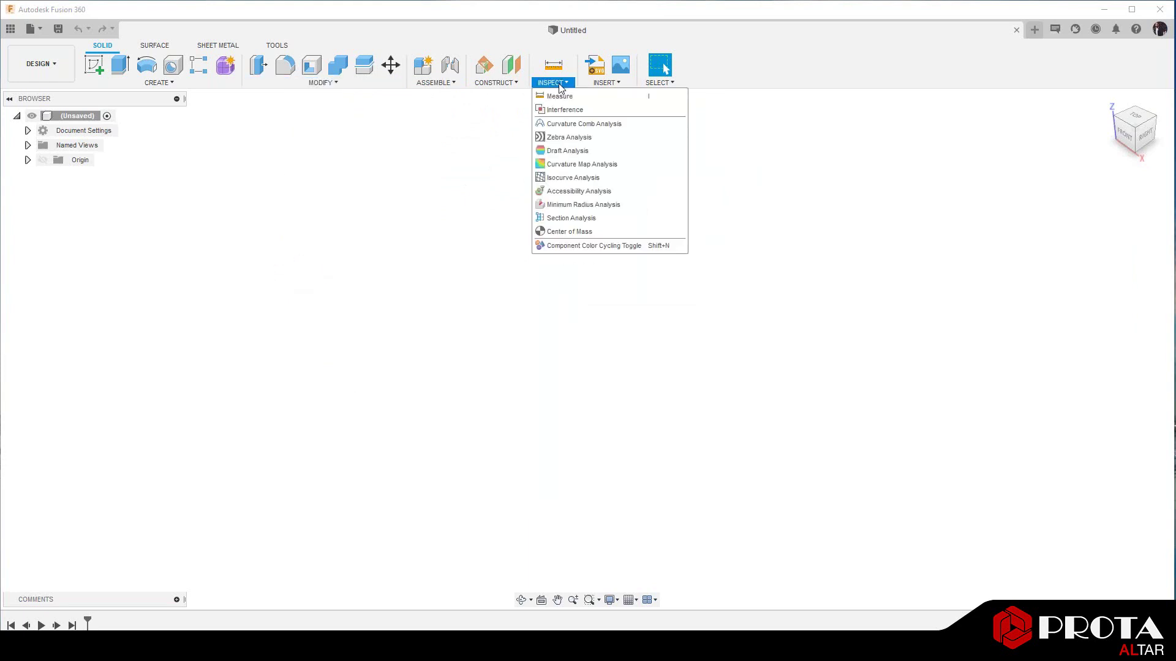
{"action": "left_click", "coordinate": [603, 84]}
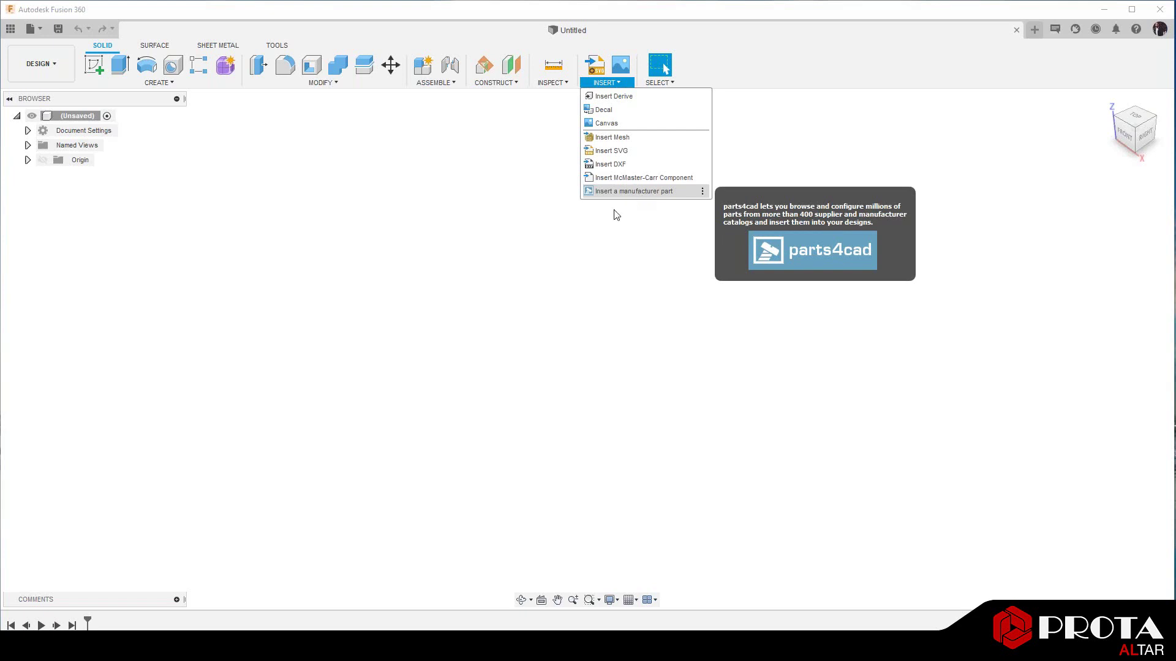
{"action": "left_click", "coordinate": [496, 242]}
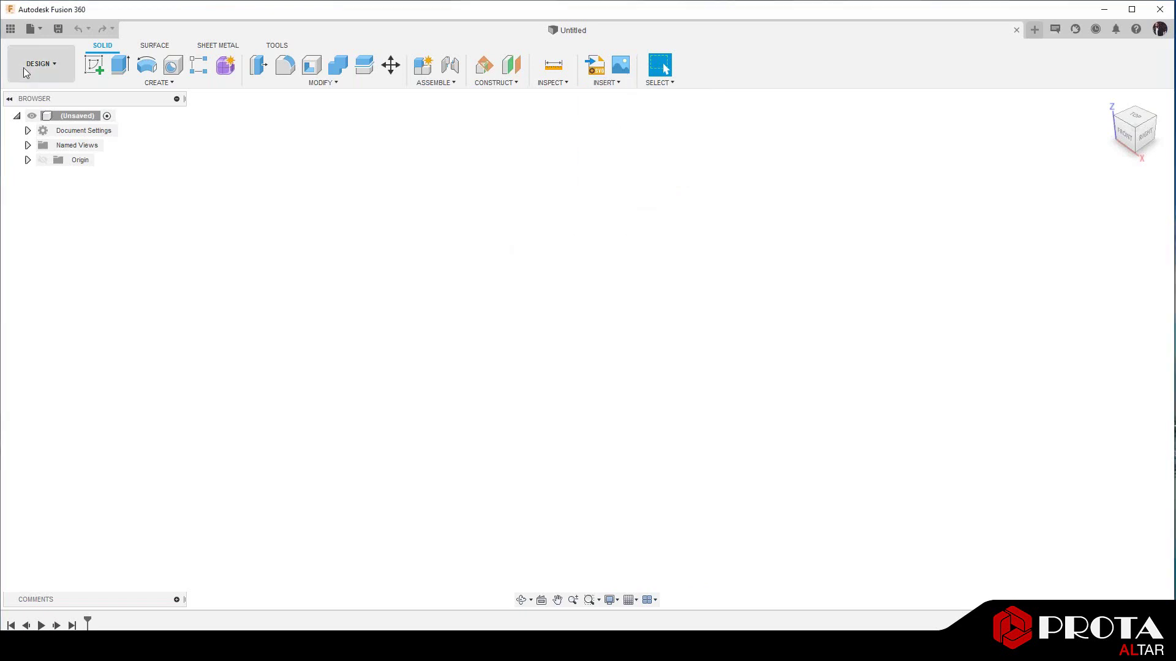
Step: Show the Data Panel, go up to the parent user folder and open the MONTAJ folder
{"action": "left_click", "coordinate": [12, 31]}
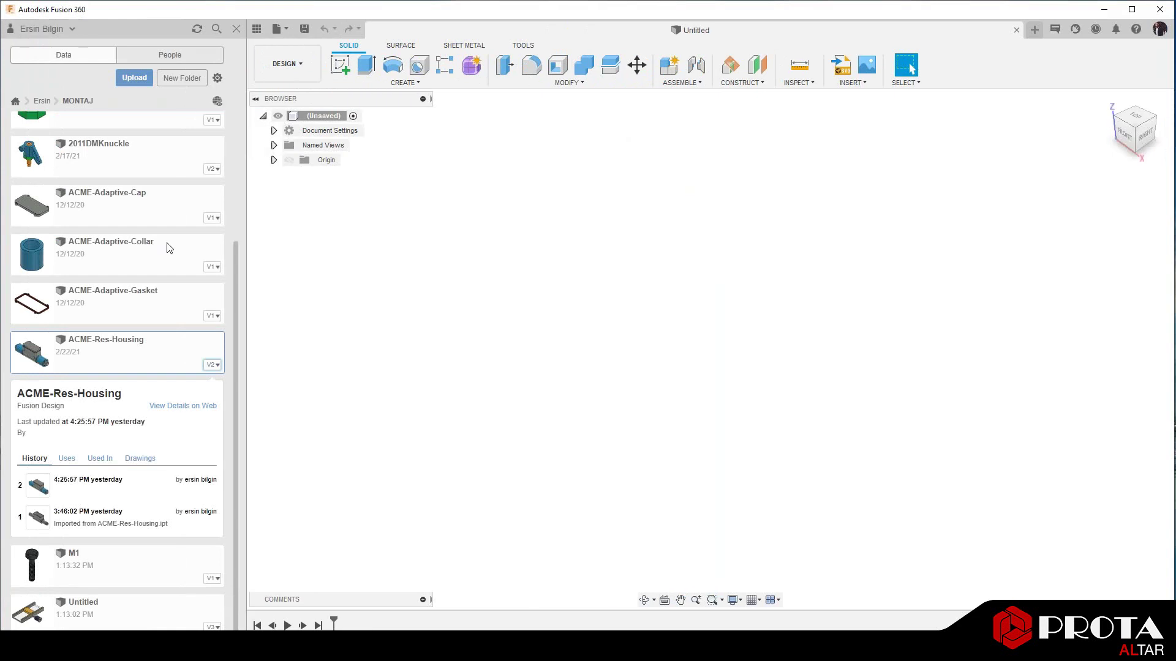
{"action": "mouse_move", "coordinate": [233, 267]}
{"action": "left_mouse_down"}
{"action": "mouse_move", "coordinate": [224, 179]}
{"action": "mouse_move", "coordinate": [225, 194]}
{"action": "left_mouse_up"}
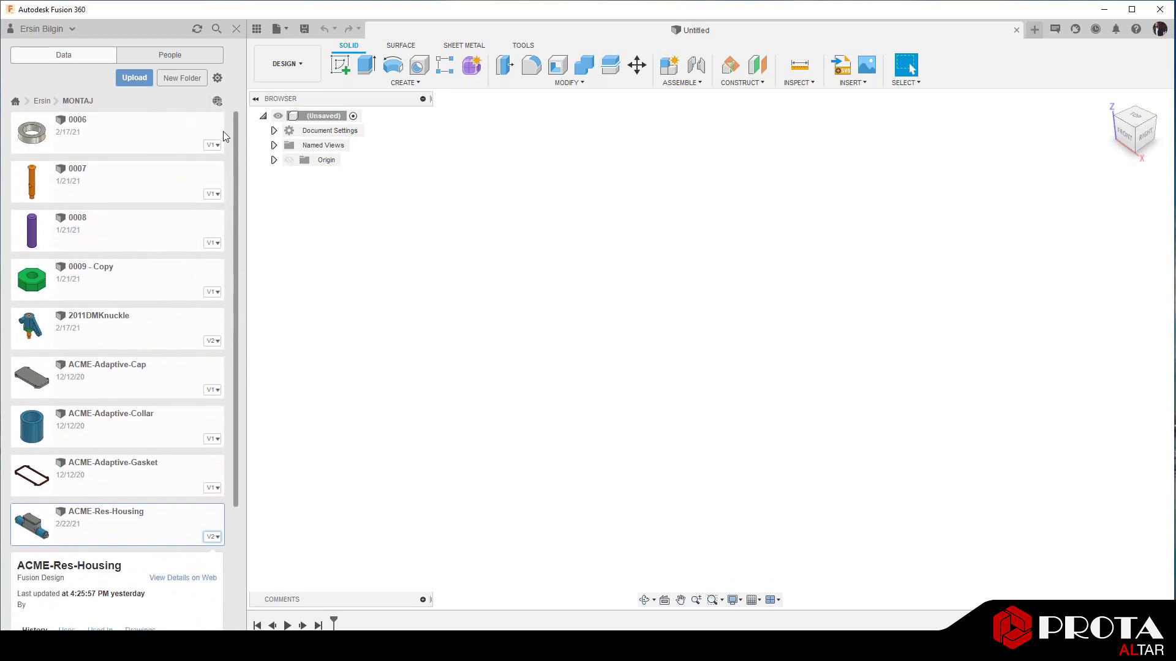
{"action": "left_click", "coordinate": [237, 31]}
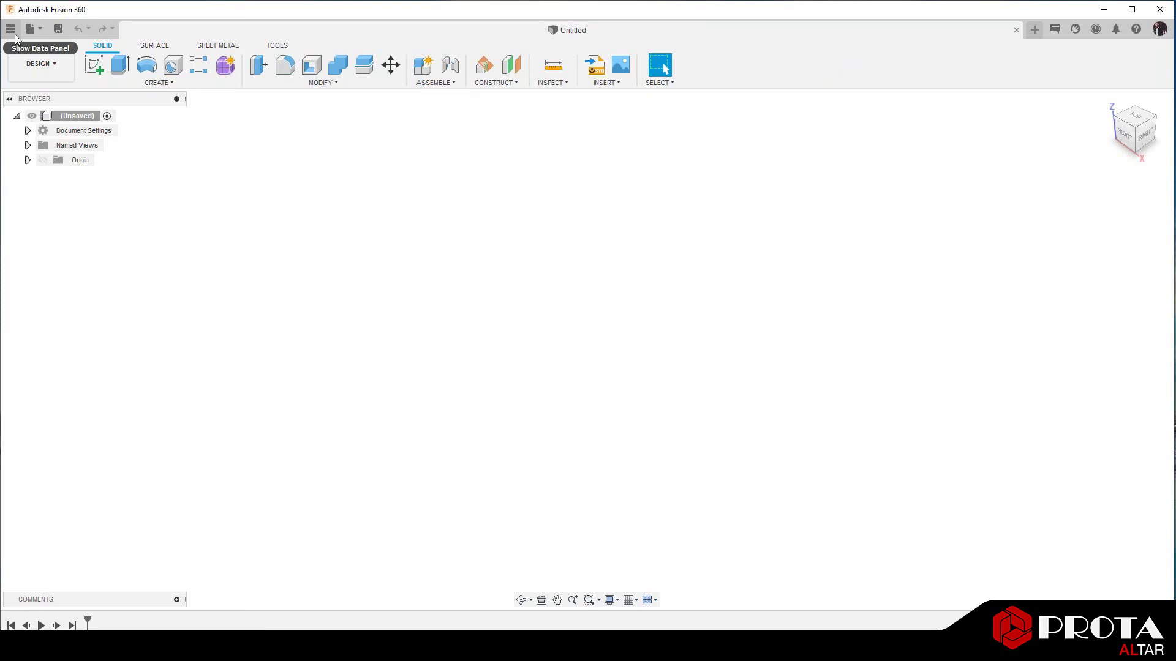
{"action": "left_click", "coordinate": [15, 34]}
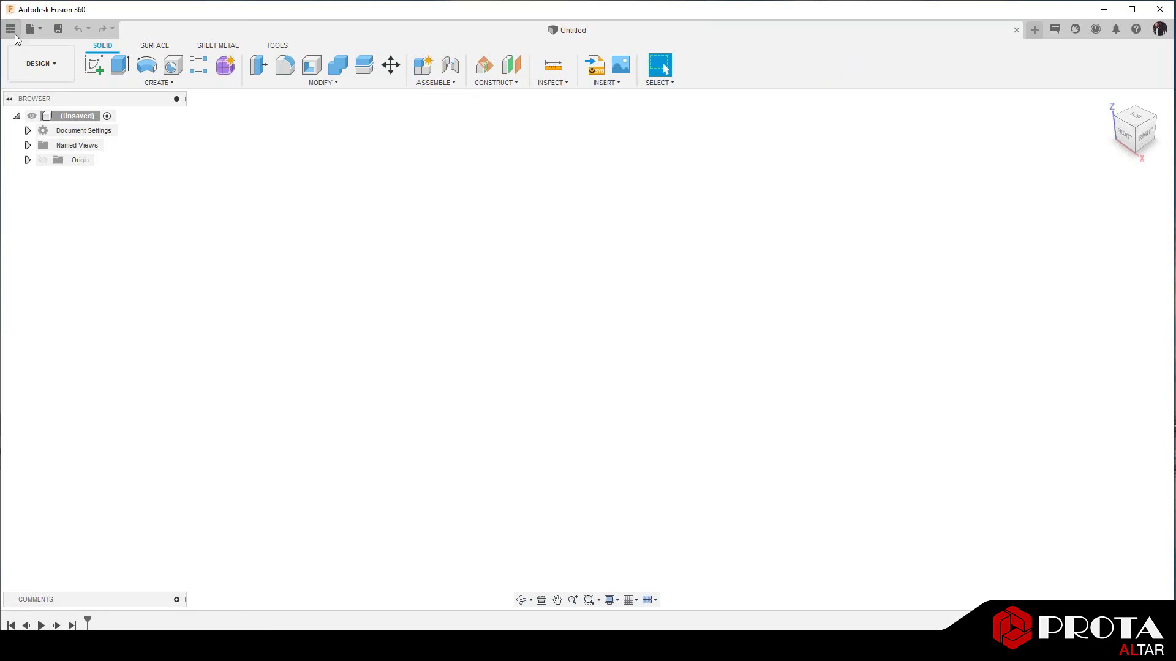
{"action": "left_click", "coordinate": [43, 101]}
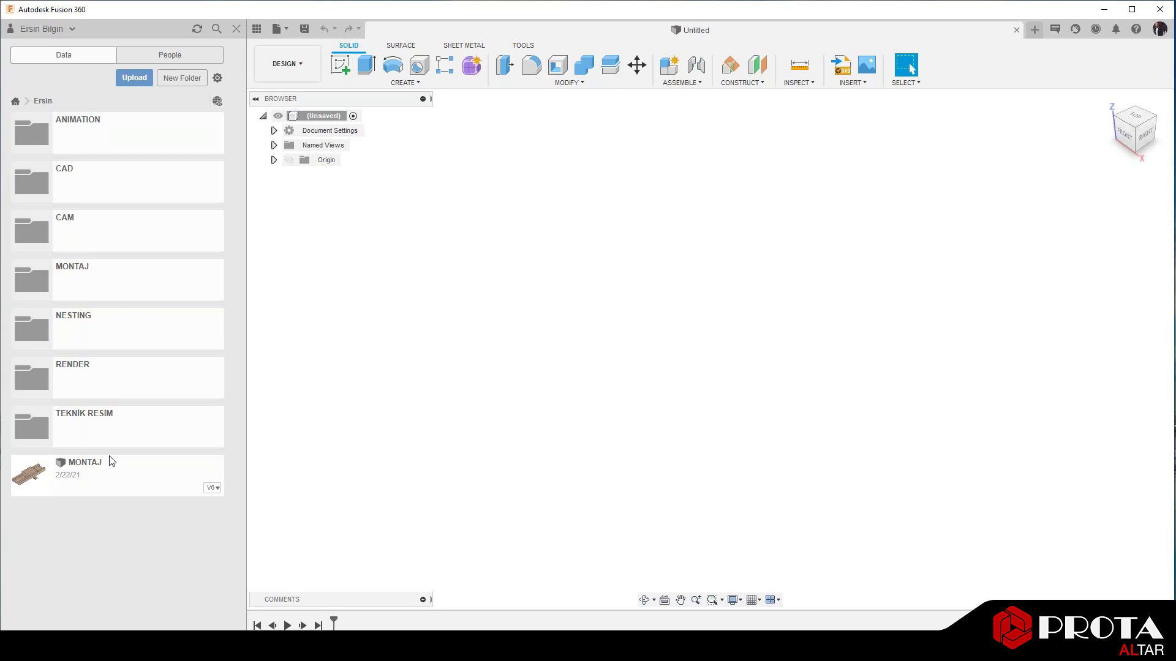
{"action": "left_click", "coordinate": [109, 295]}
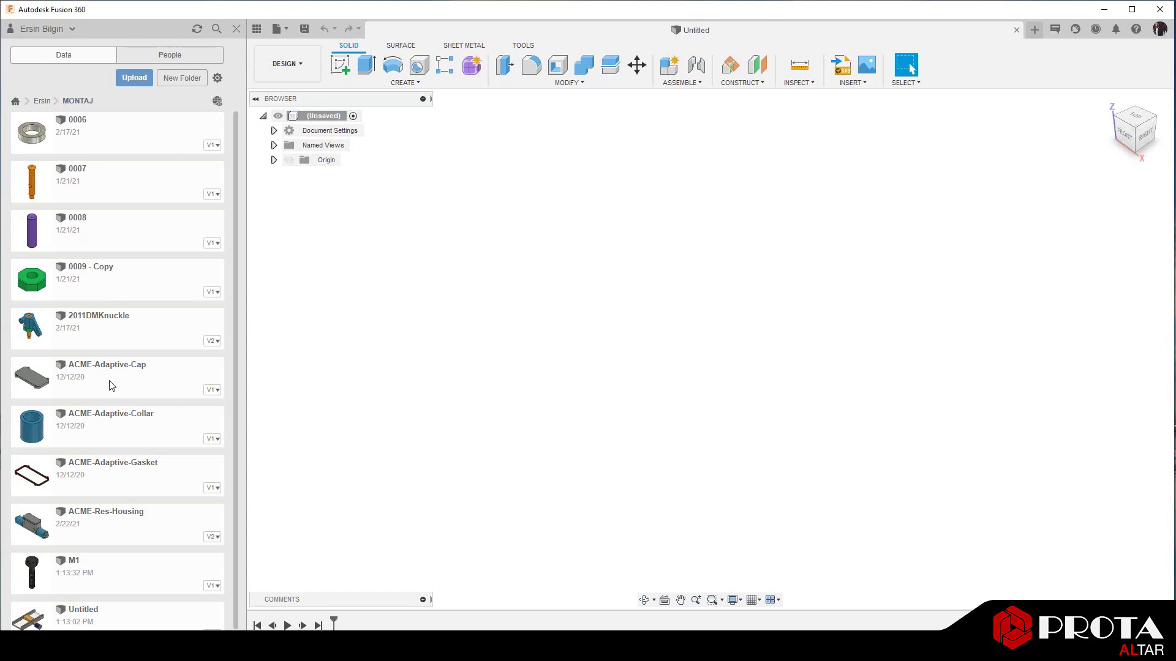
{"action": "left_click", "coordinate": [131, 79]}
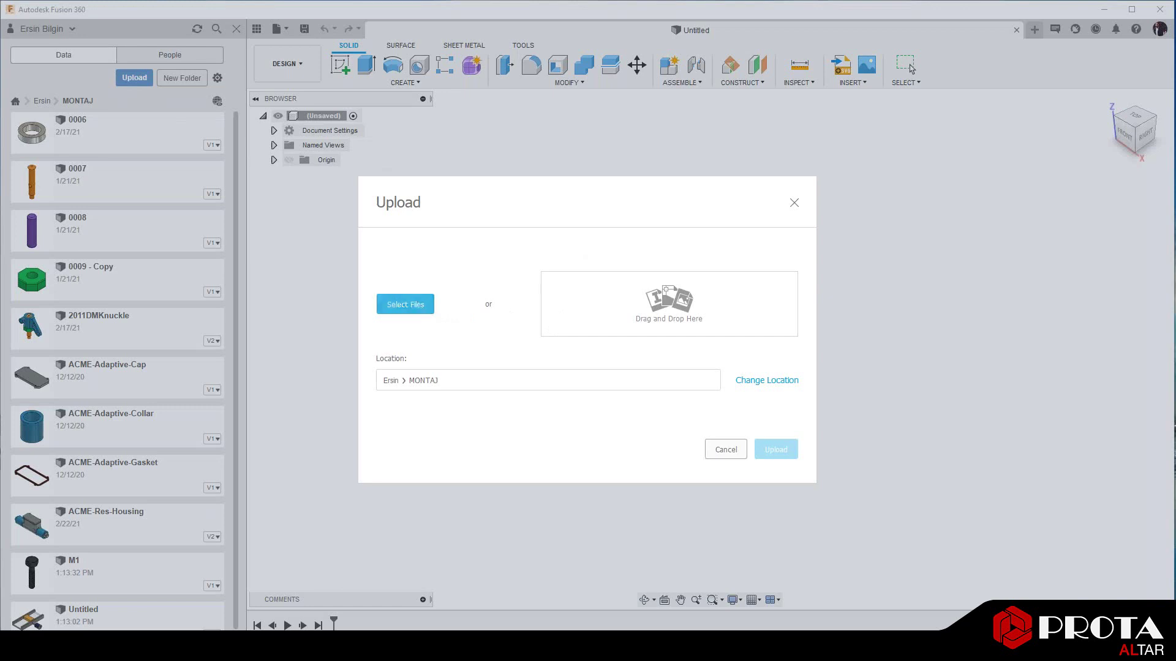
{"action": "left_click", "coordinate": [415, 305]}
{"action": "scroll", "coordinate": [205, 258], "scroll_direction": "down", "scroll_amount": 5}
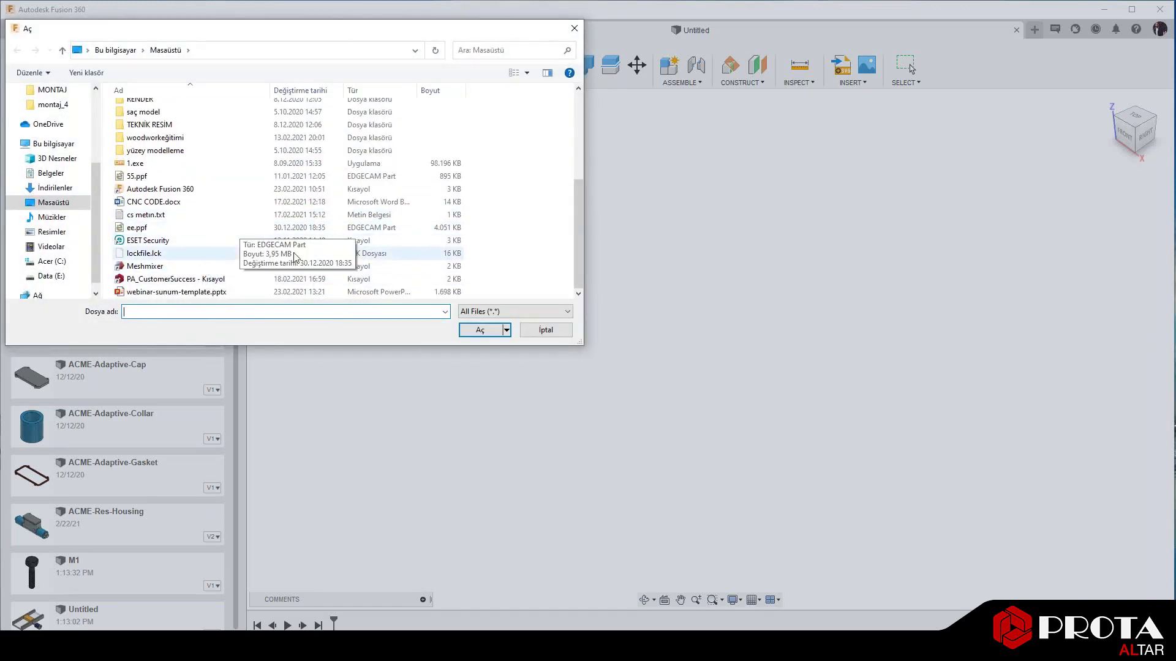
{"action": "left_click", "coordinate": [288, 228]}
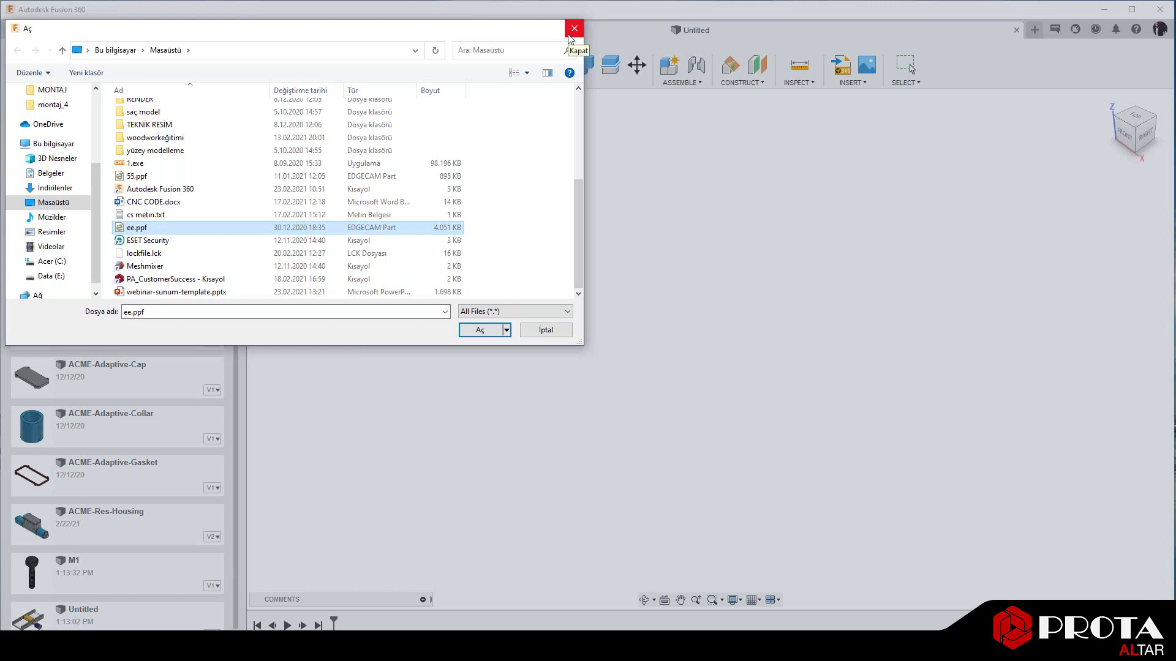
{"action": "left_click", "coordinate": [569, 36]}
{"action": "left_click", "coordinate": [794, 200]}
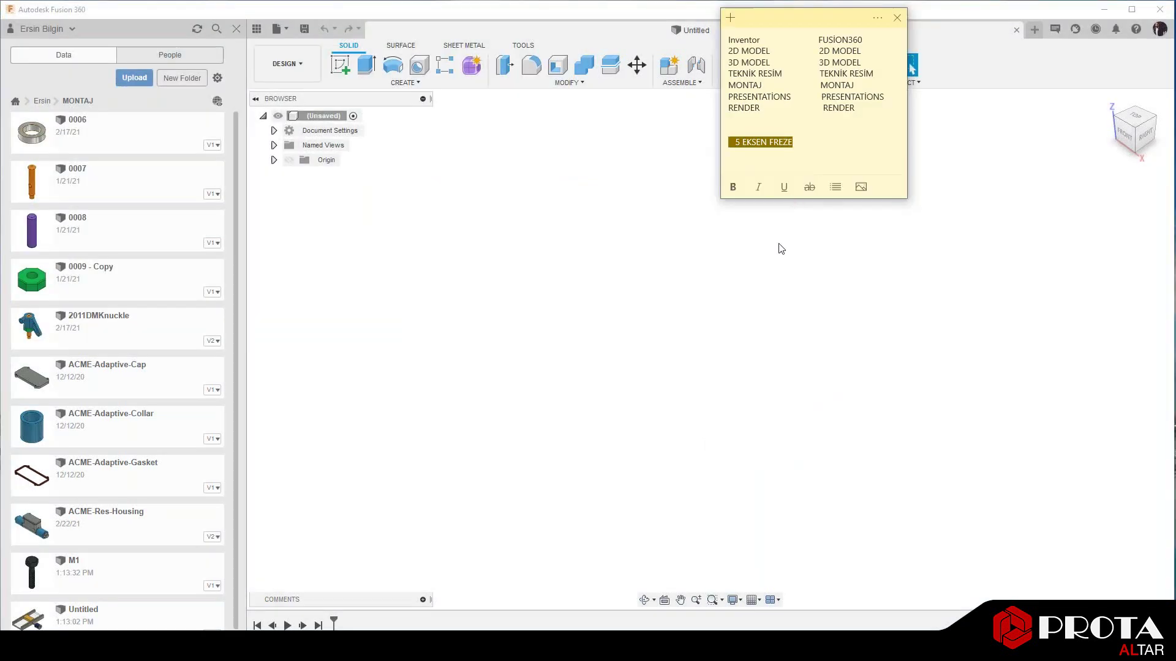
{"action": "left_click", "coordinate": [780, 250]}
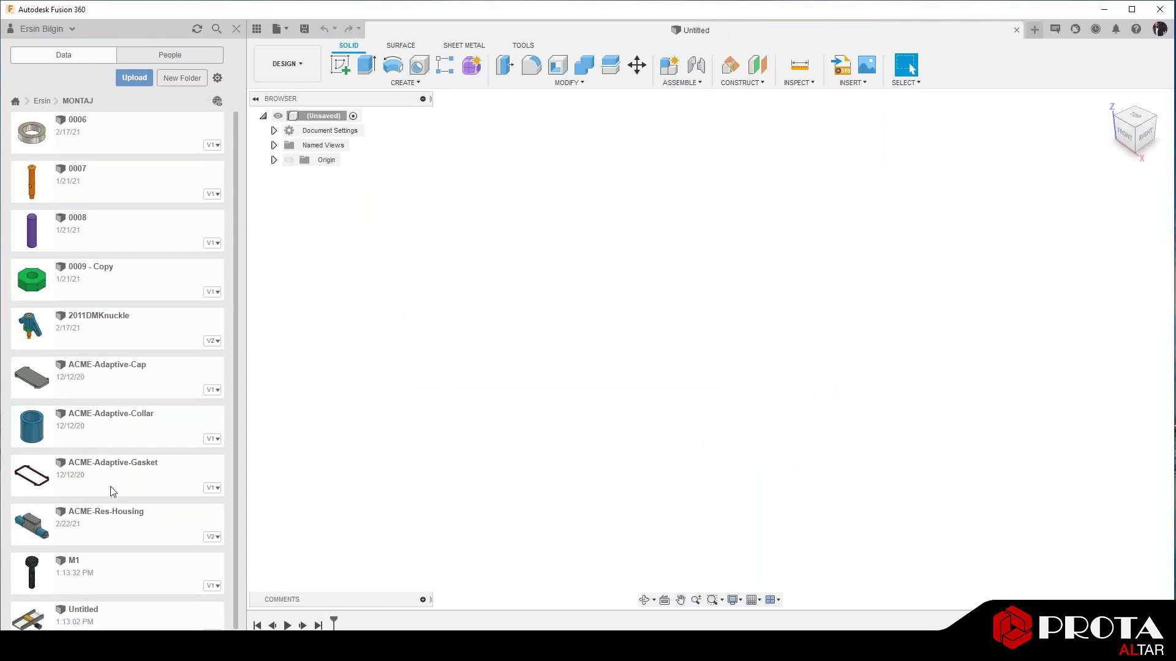
{"action": "scroll", "coordinate": [153, 521], "scroll_direction": "down", "scroll_amount": 1}
{"action": "double_click", "coordinate": [151, 531]}
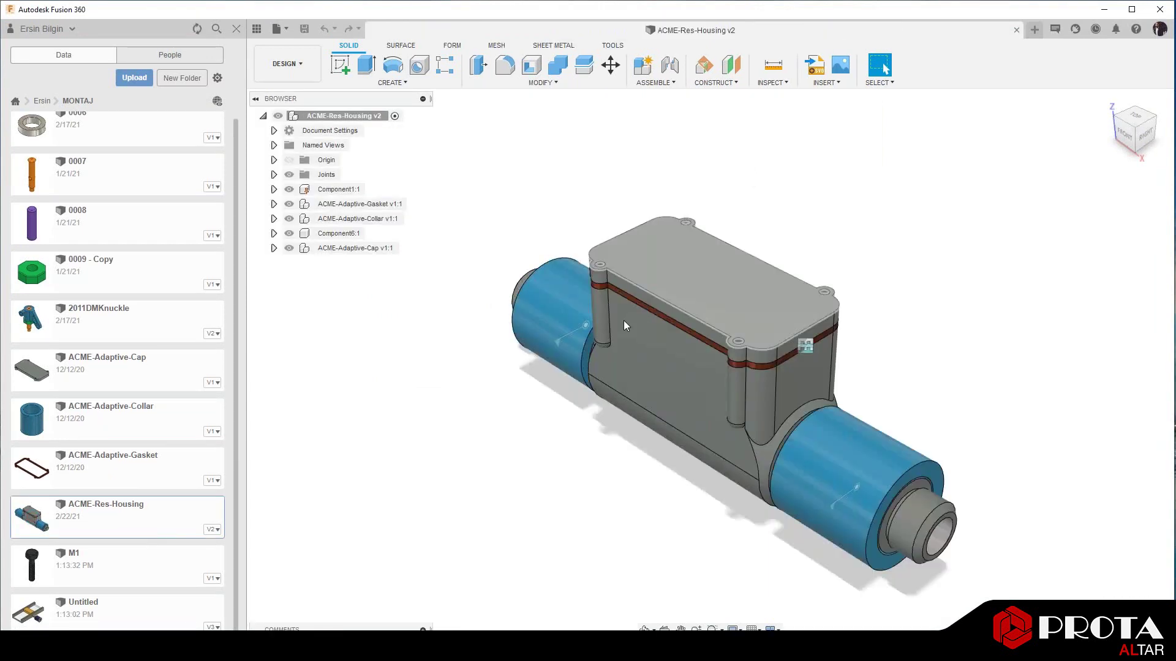
{"action": "mouse_move", "coordinate": [851, 312]}
{"action": "middle_mouse_down", "text": "shift"}
{"action": "mouse_move", "coordinate": [868, 265]}
{"action": "mouse_move", "coordinate": [874, 305]}
{"action": "mouse_move", "coordinate": [741, 290]}
{"action": "middle_mouse_up", "text": "shift"}
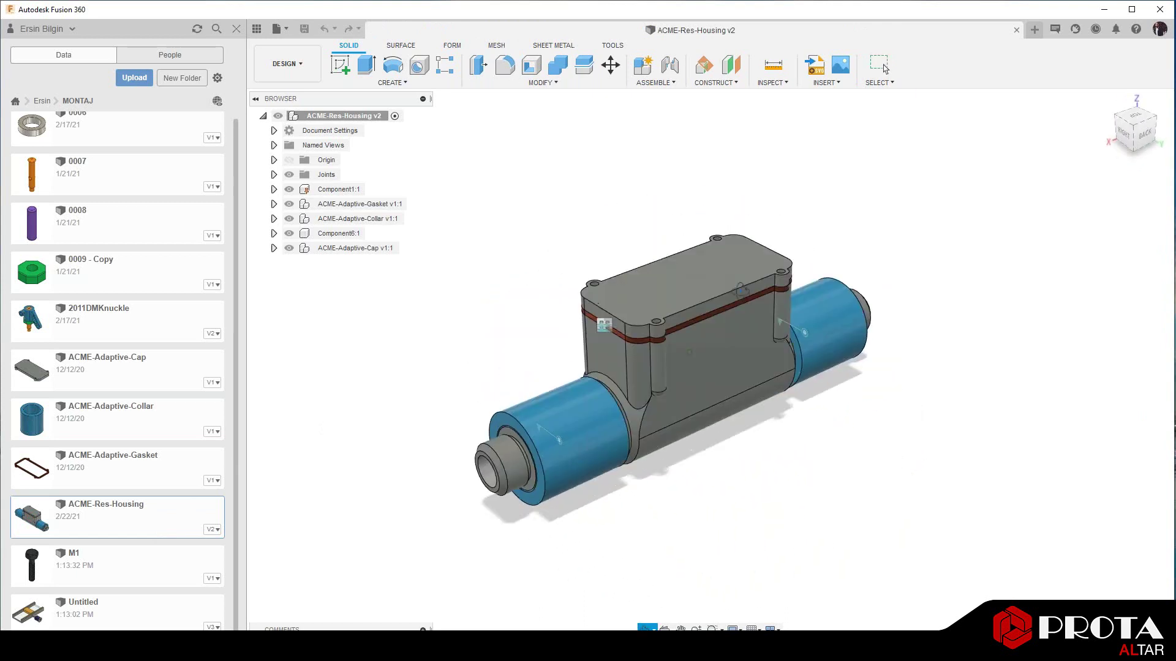
{"action": "mouse_move", "coordinate": [742, 289]}
{"action": "middle_mouse_down", "text": "shift"}
{"action": "mouse_move", "coordinate": [848, 263]}
{"action": "mouse_move", "coordinate": [848, 279]}
{"action": "middle_mouse_up", "text": "shift"}
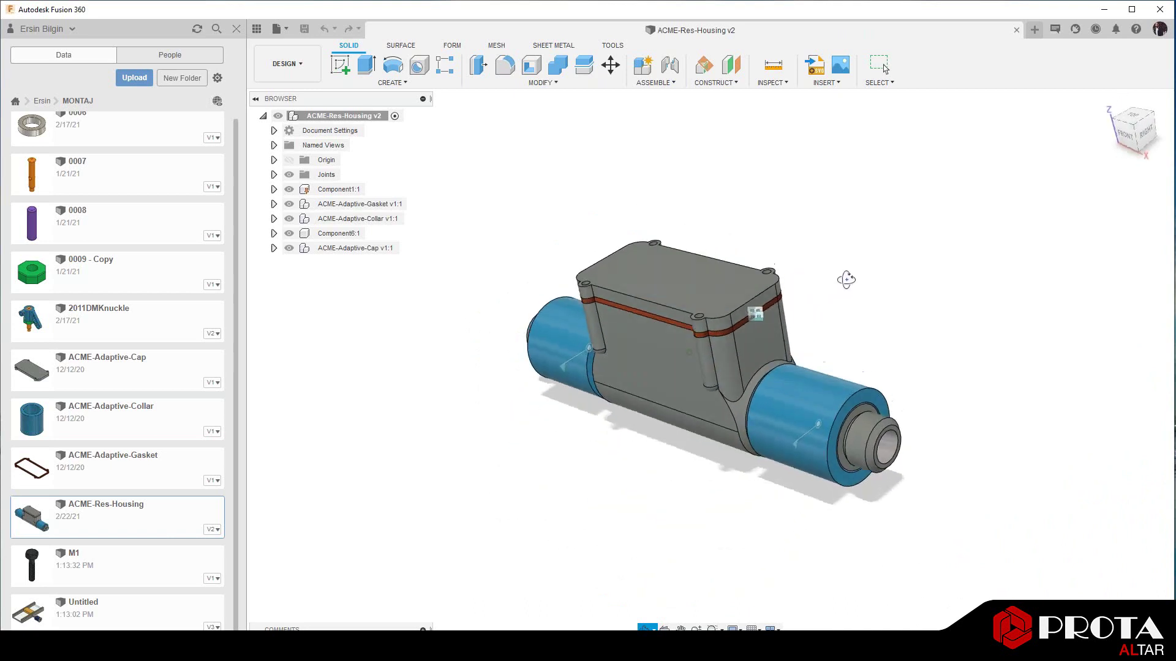
{"action": "left_click", "coordinate": [1016, 30]}
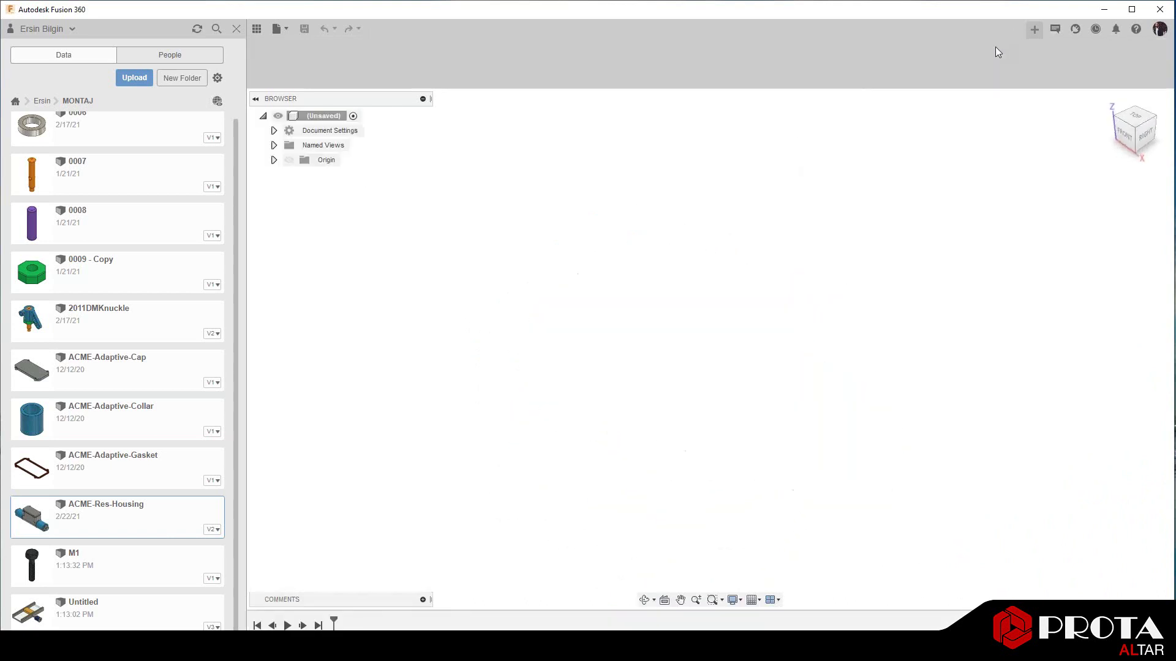
Step: Open ACME-Res-Housing version 1, expand Bodies and start Move/Copy on Body1
{"action": "left_click", "coordinate": [209, 530]}
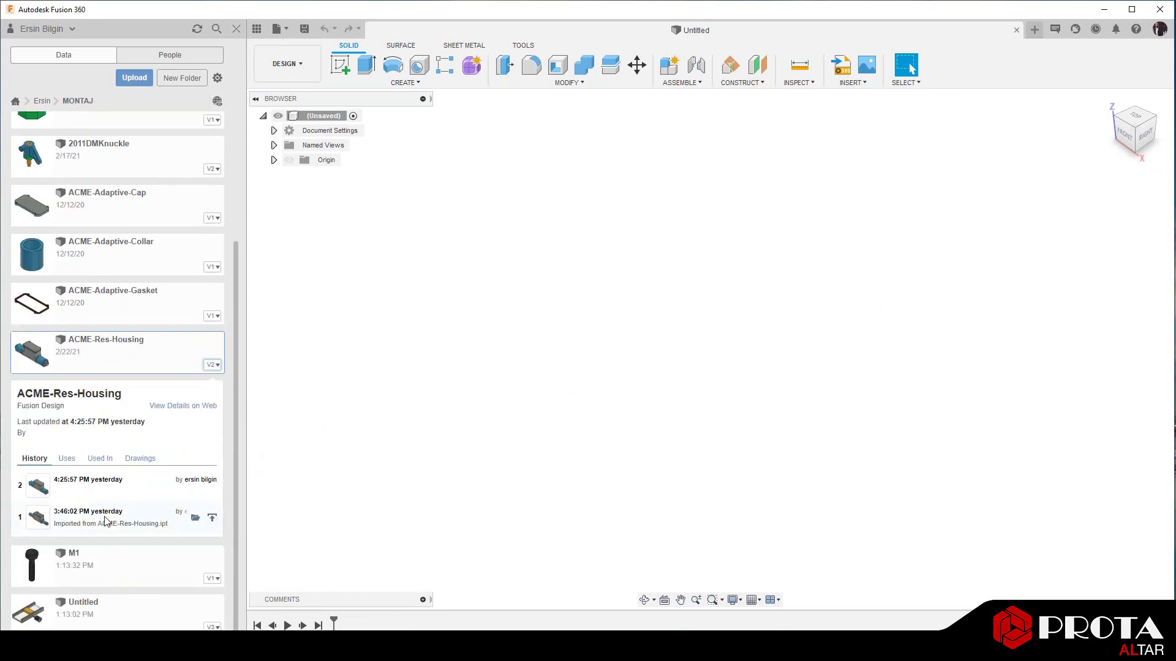
{"action": "mouse_move", "coordinate": [118, 517]}
{"action": "left_click", "coordinate": [196, 518]}
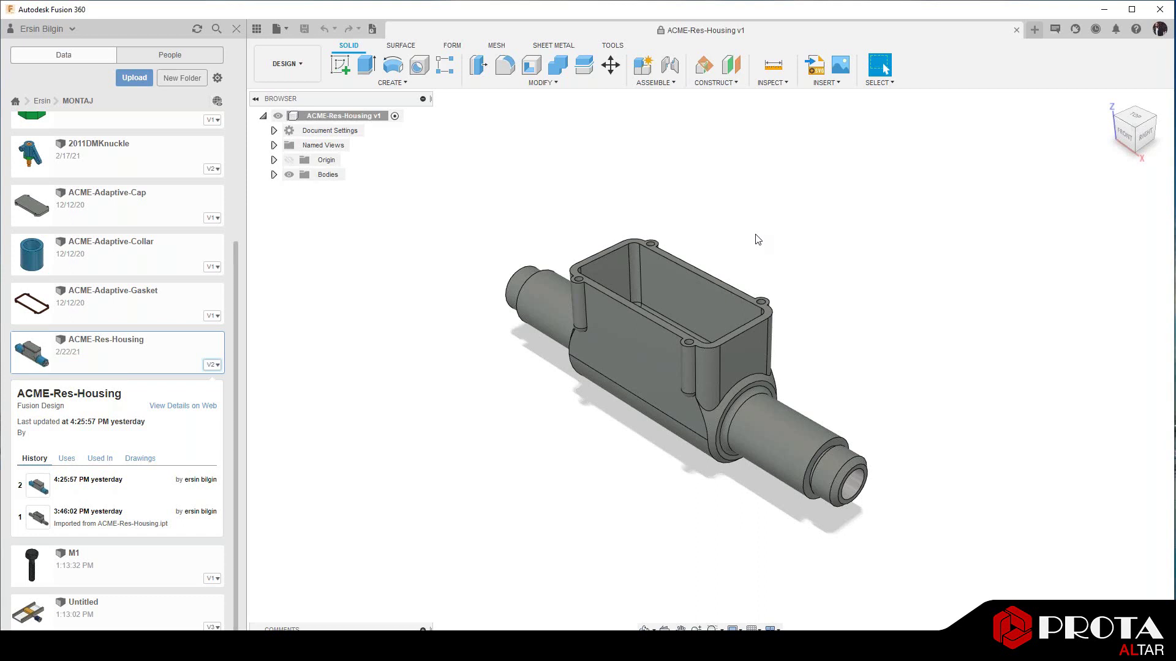
{"action": "left_click", "coordinate": [274, 175]}
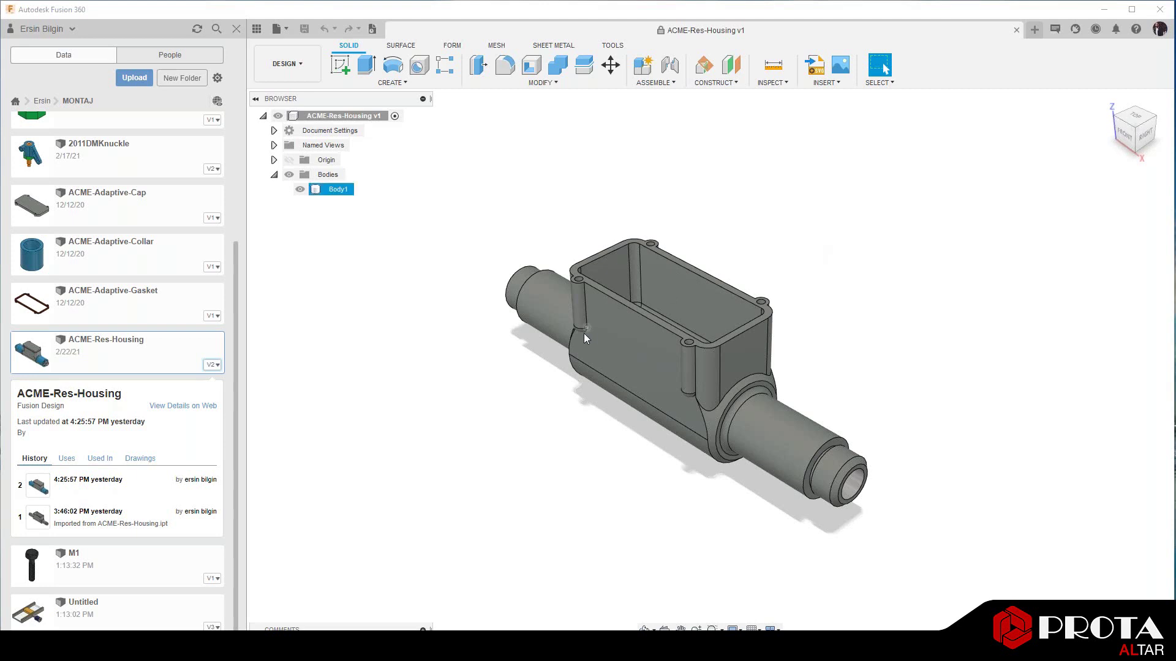
{"action": "mouse_move", "coordinate": [740, 329]}
{"action": "middle_mouse_down", "text": "shift"}
{"action": "mouse_move", "coordinate": [732, 318]}
{"action": "mouse_move", "coordinate": [753, 268]}
{"action": "mouse_move", "coordinate": [806, 294]}
{"action": "mouse_move", "coordinate": [779, 255]}
{"action": "mouse_move", "coordinate": [647, 420]}
{"action": "mouse_move", "coordinate": [707, 290]}
{"action": "middle_mouse_up", "text": "shift"}
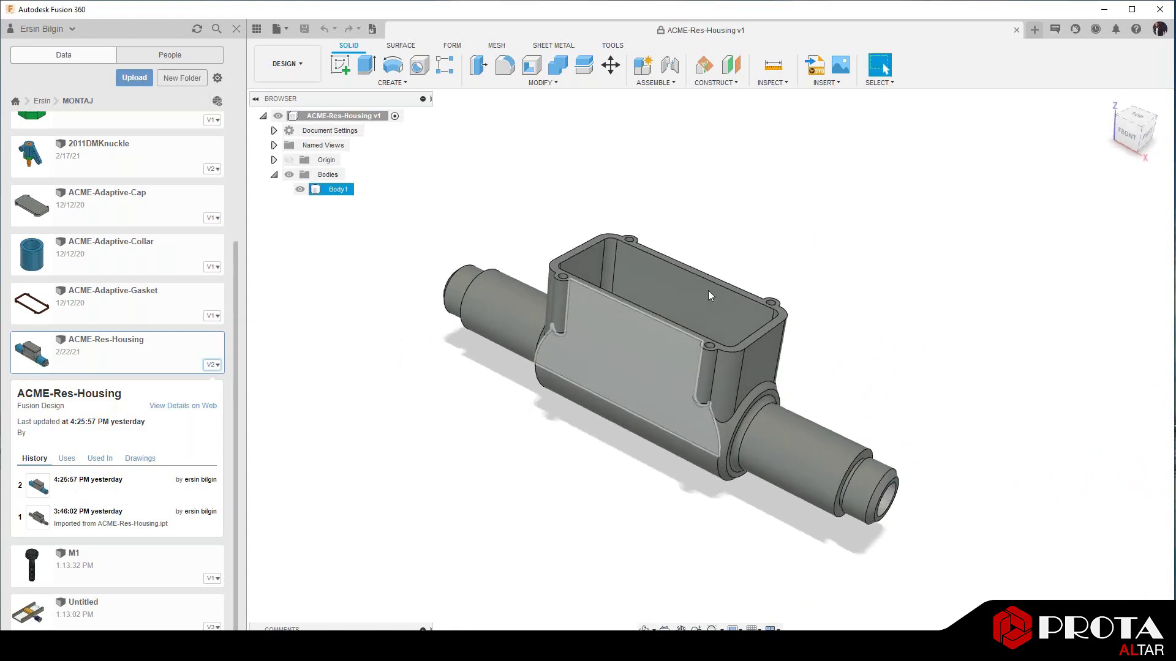
{"action": "left_click", "coordinate": [610, 67]}
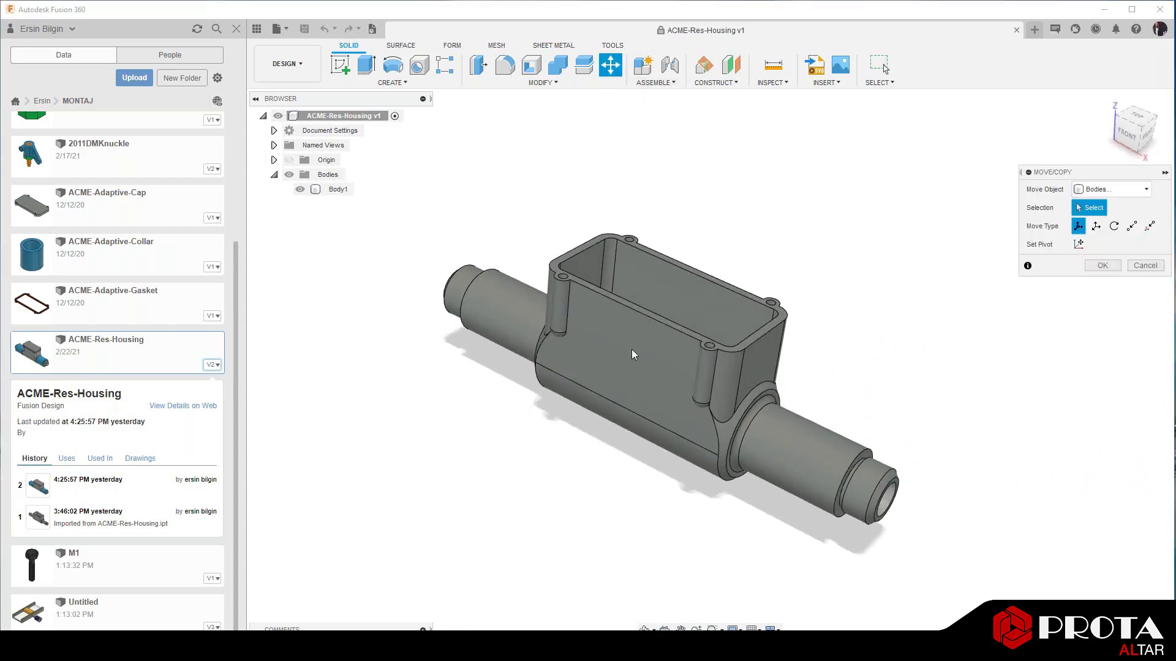
Step: Cancel the pending move and convert Body1 into the component Component1:1
{"action": "left_click_drag", "start_coordinate": [631, 330], "coordinate": [633, 325]}
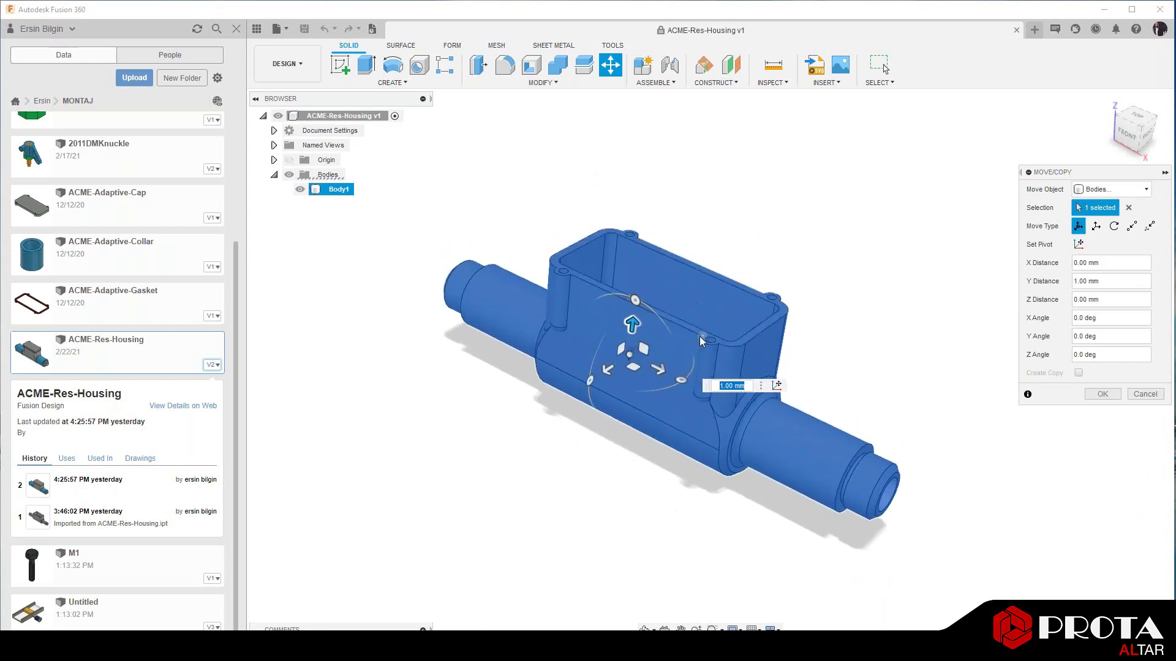
{"action": "key", "text": "Escape"}
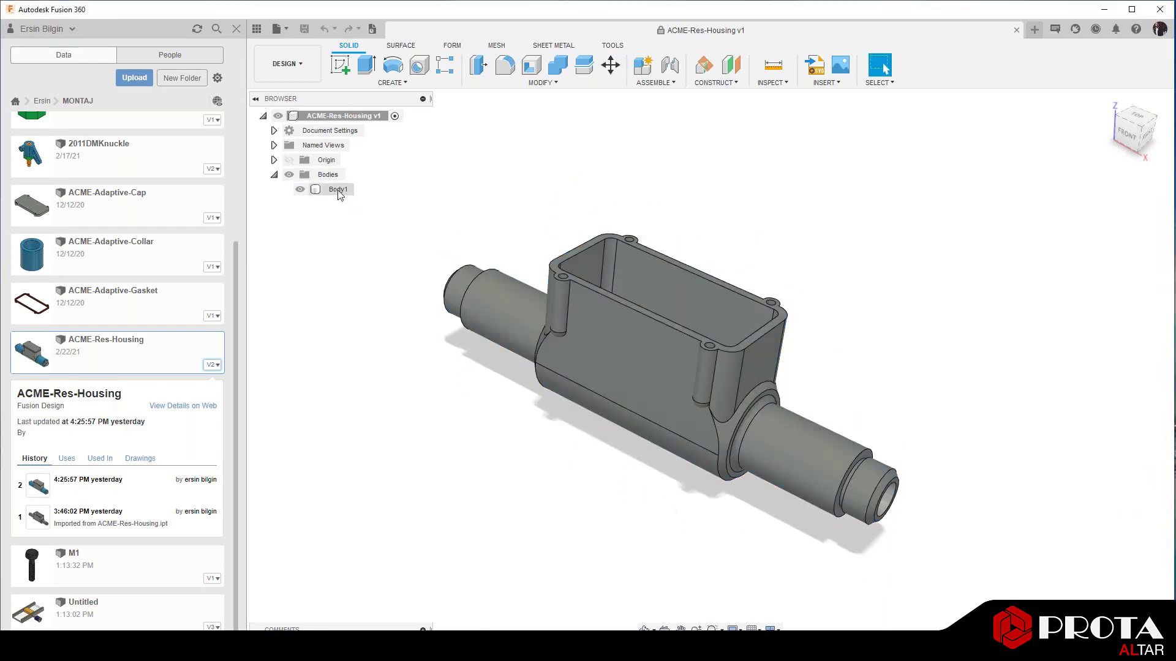
{"action": "left_click", "coordinate": [337, 190]}
{"action": "right_click", "coordinate": [338, 190]}
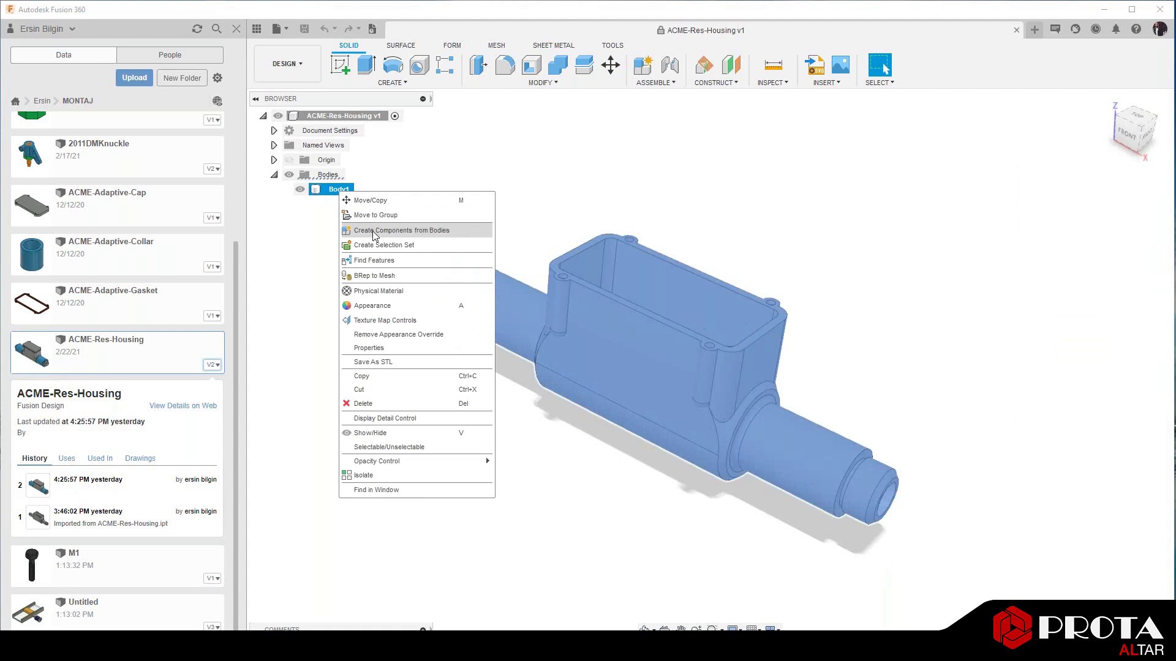
{"action": "left_click", "coordinate": [374, 231]}
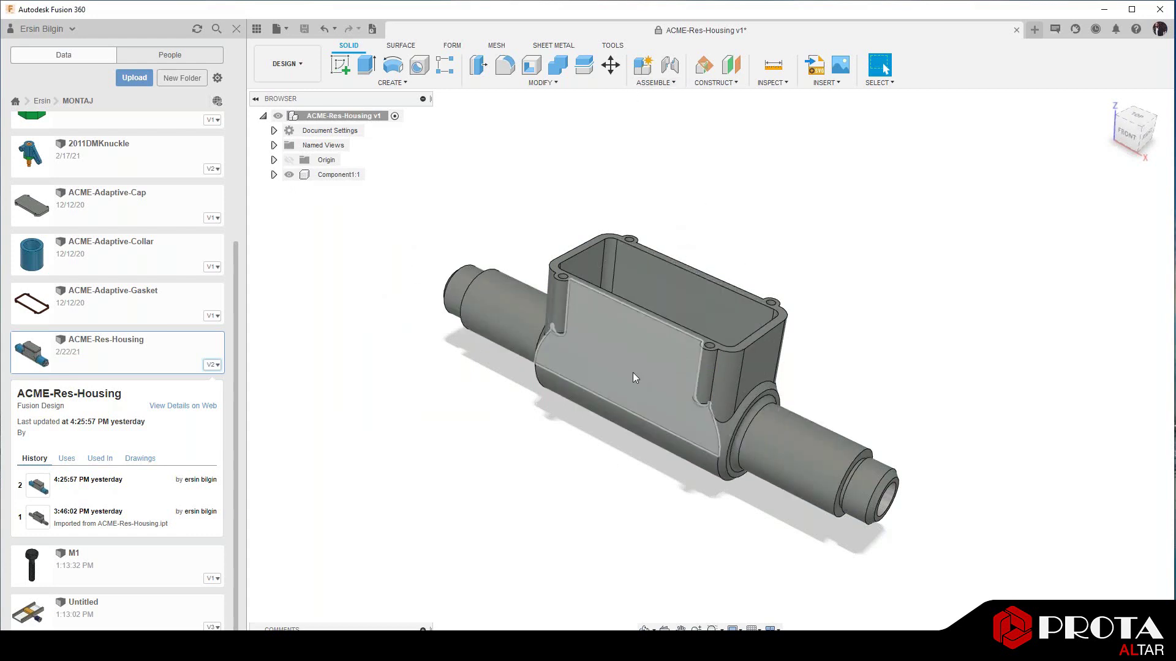
Step: Ground Component1:1 so the housing stays fixed, then view it from above
{"action": "mouse_move", "coordinate": [807, 278]}
{"action": "middle_mouse_down", "text": "shift"}
{"action": "mouse_move", "coordinate": [810, 265]}
{"action": "mouse_move", "coordinate": [796, 270]}
{"action": "middle_mouse_up", "text": "shift"}
{"action": "left_click", "coordinate": [337, 175]}
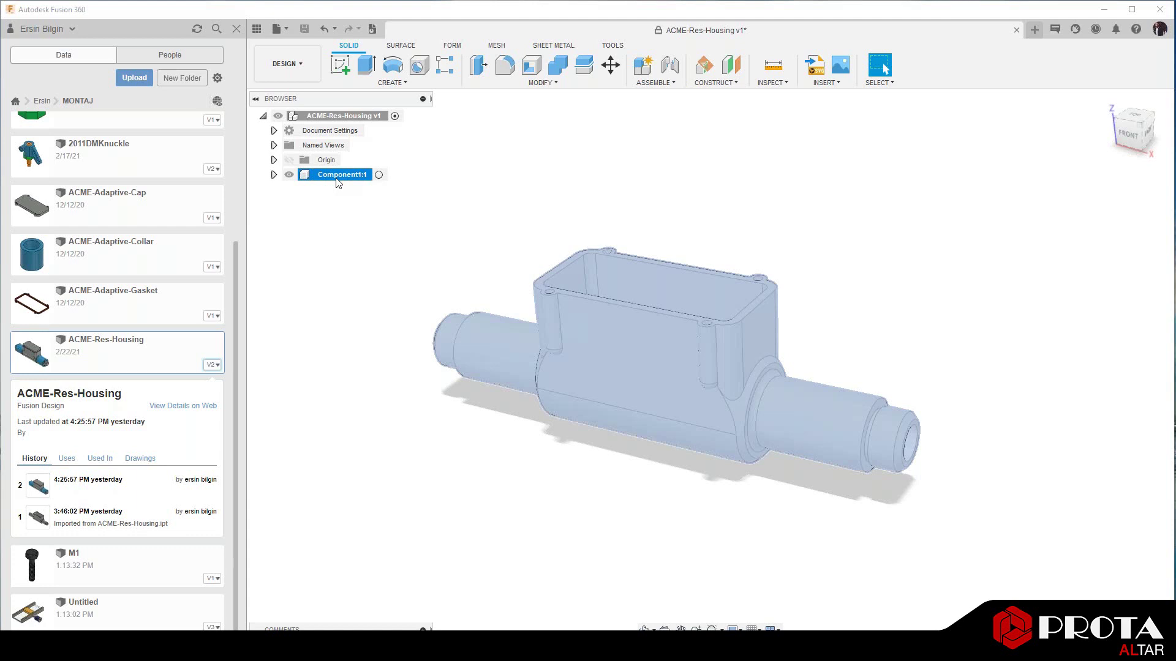
{"action": "right_click", "coordinate": [337, 179]}
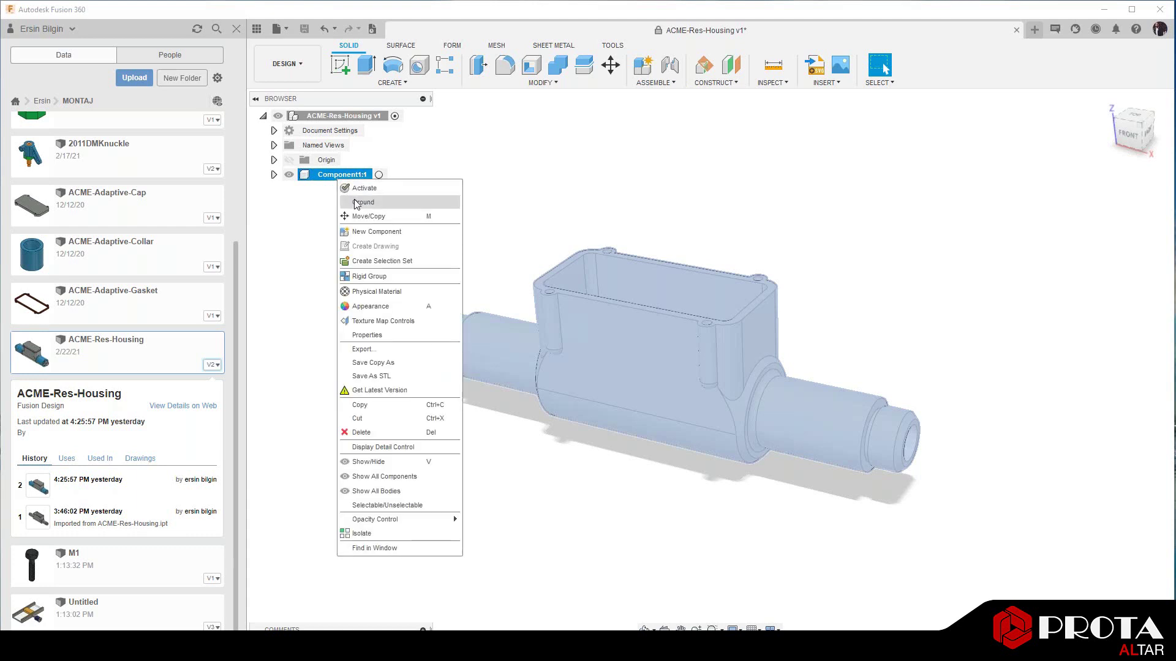
{"action": "left_click", "coordinate": [356, 204]}
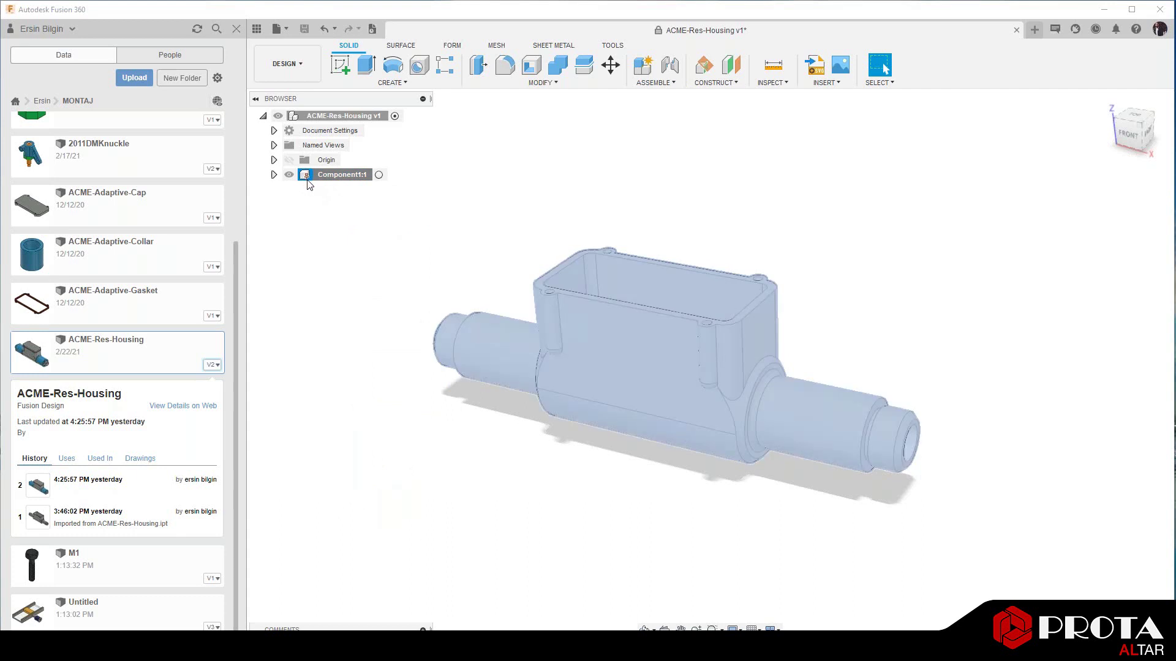
{"action": "left_click", "coordinate": [831, 229]}
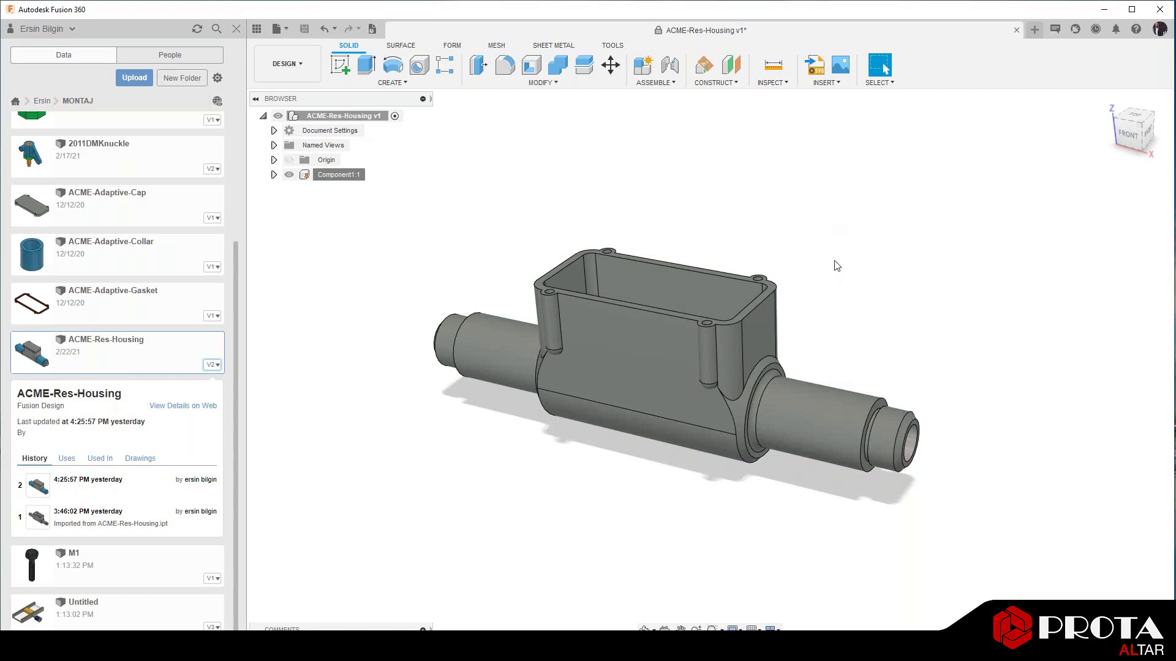
{"action": "scroll", "coordinate": [225, 348], "scroll_direction": "up", "scroll_amount": 2}
{"action": "scroll", "coordinate": [226, 348], "scroll_direction": "up", "scroll_amount": 4}
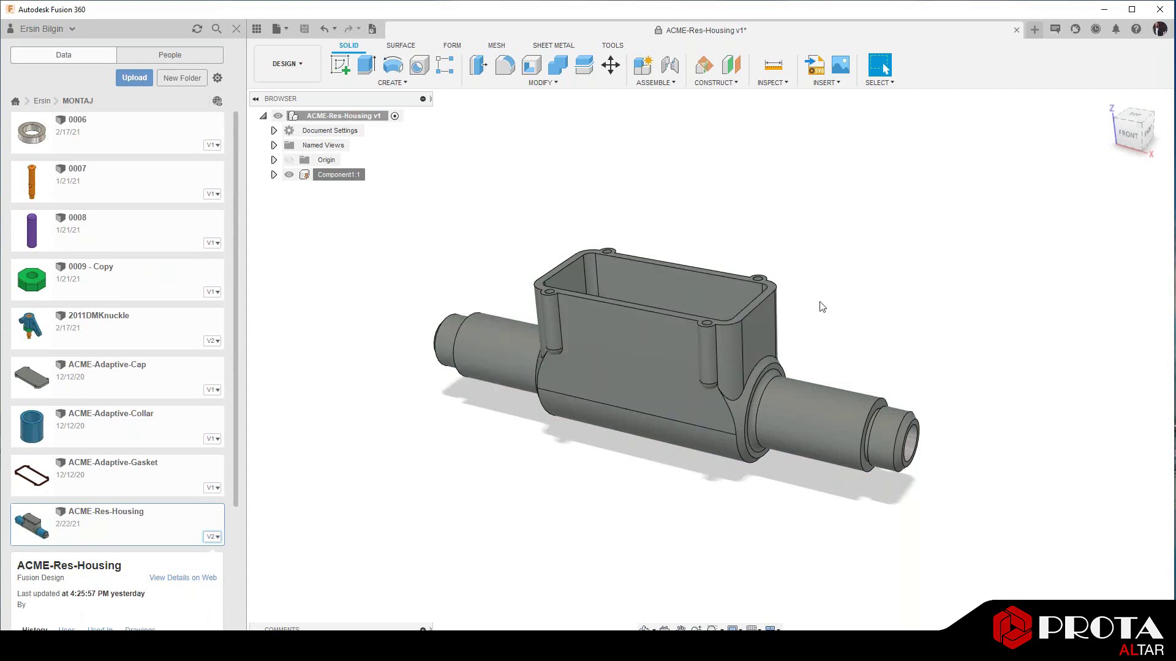
{"action": "middle_click_drag", "start_coordinate": [820, 314], "coordinate": [820, 311], "text": "shift"}
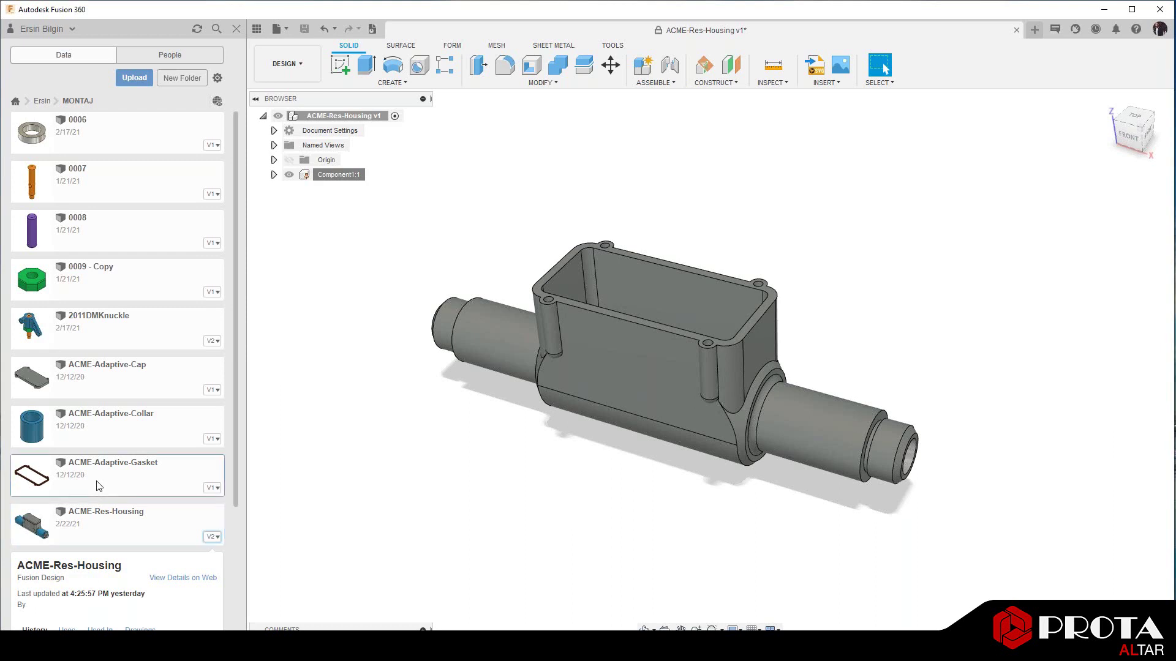
Step: Insert ACME-Adaptive-Gasket and move it about 35 mm up, floating above the housing
{"action": "left_click_drag", "start_coordinate": [98, 486], "coordinate": [479, 240]}
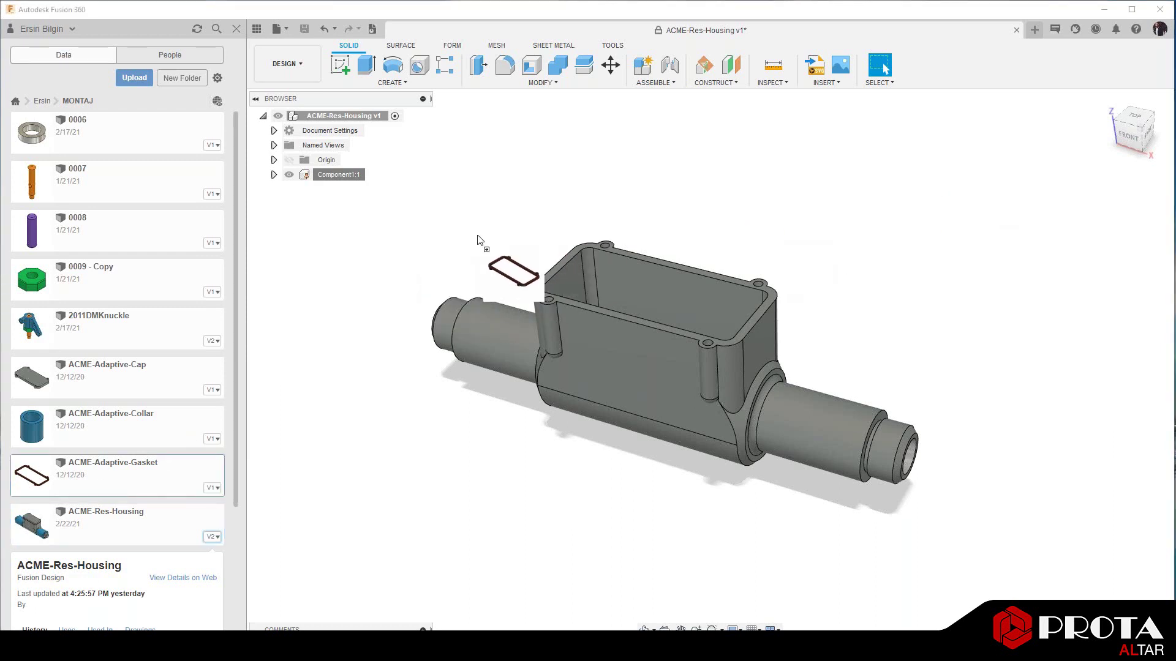
{"action": "mouse_move", "coordinate": [479, 240]}
{"action": "left_mouse_down"}
{"action": "mouse_move", "coordinate": [985, 158]}
{"action": "mouse_move", "coordinate": [935, 179]}
{"action": "left_mouse_up"}
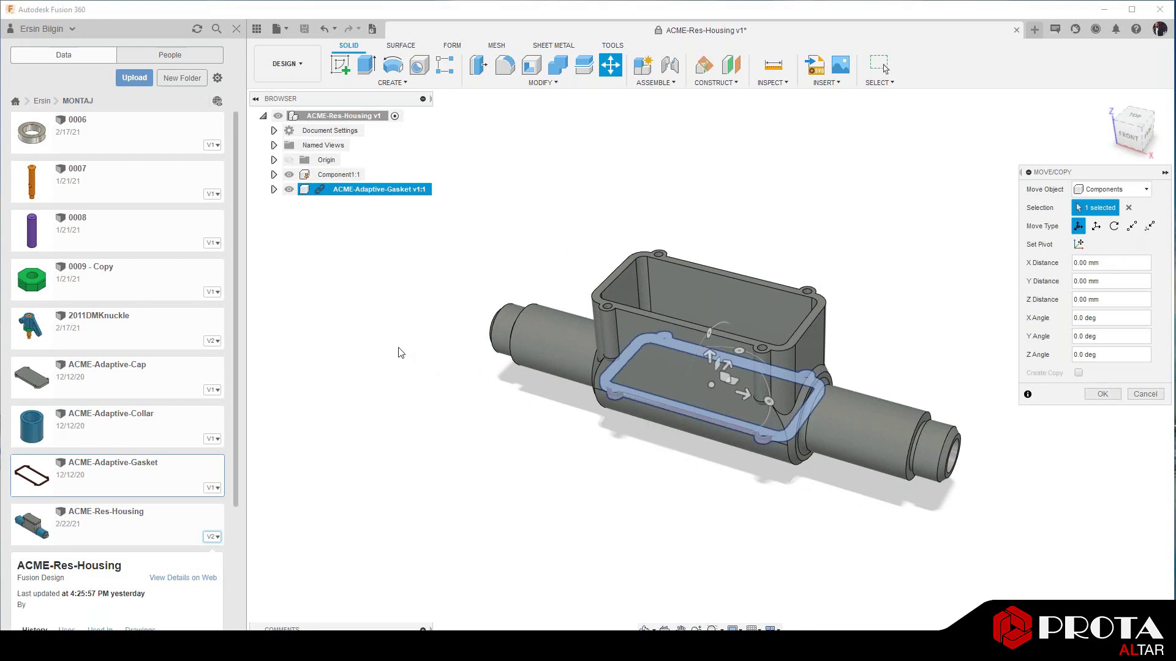
{"action": "scroll", "coordinate": [397, 347], "scroll_direction": "down", "scroll_amount": 2}
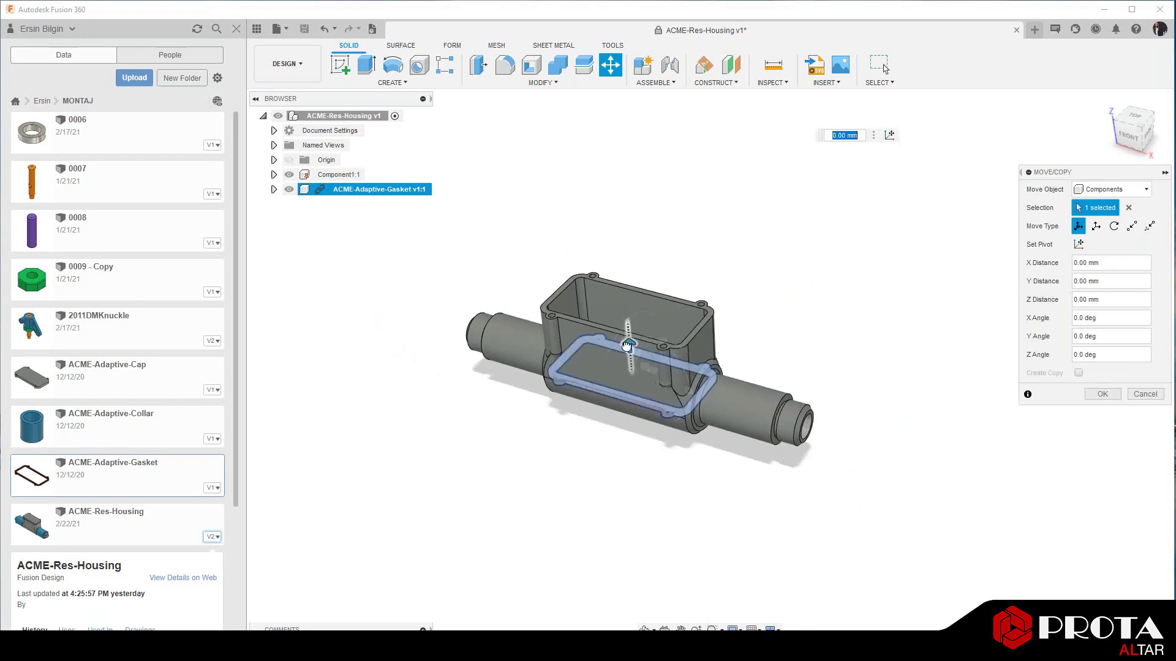
{"action": "left_click_drag", "start_coordinate": [627, 348], "coordinate": [599, 222]}
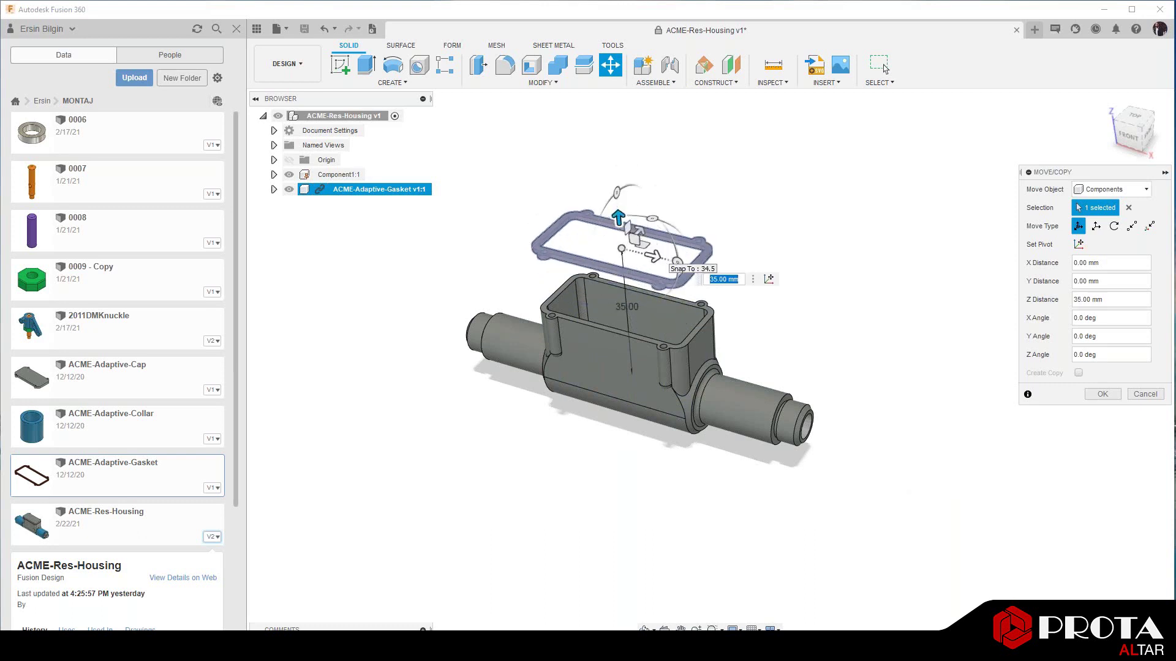
{"action": "left_click_drag", "start_coordinate": [638, 231], "coordinate": [728, 145]}
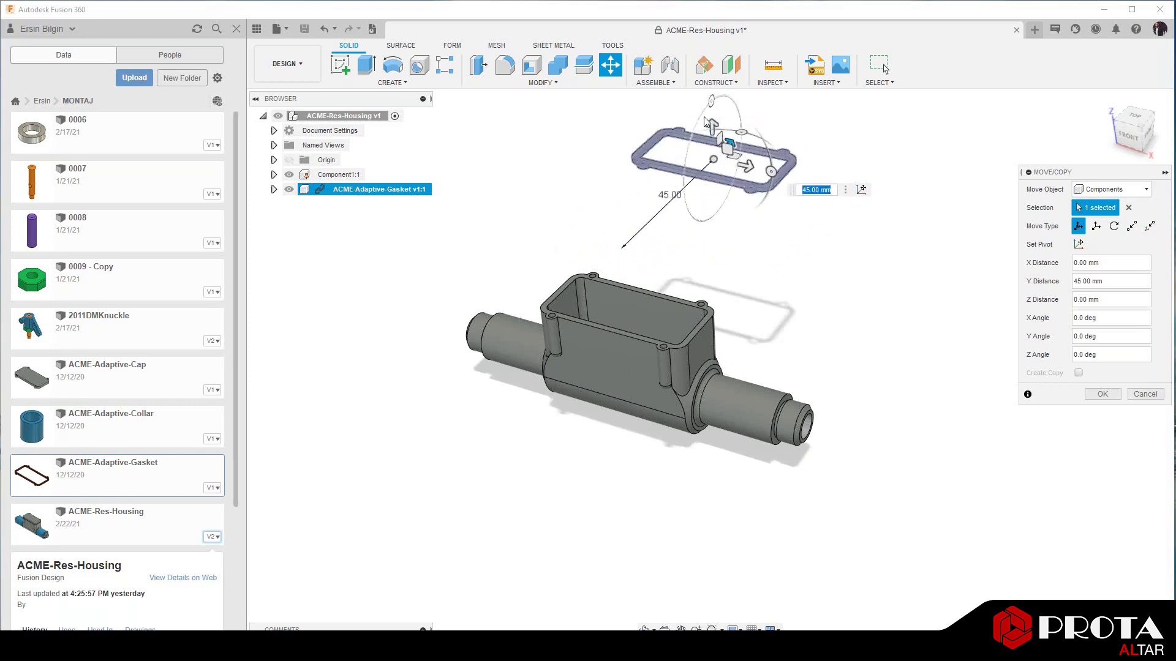
{"action": "left_click", "coordinate": [1115, 267]}
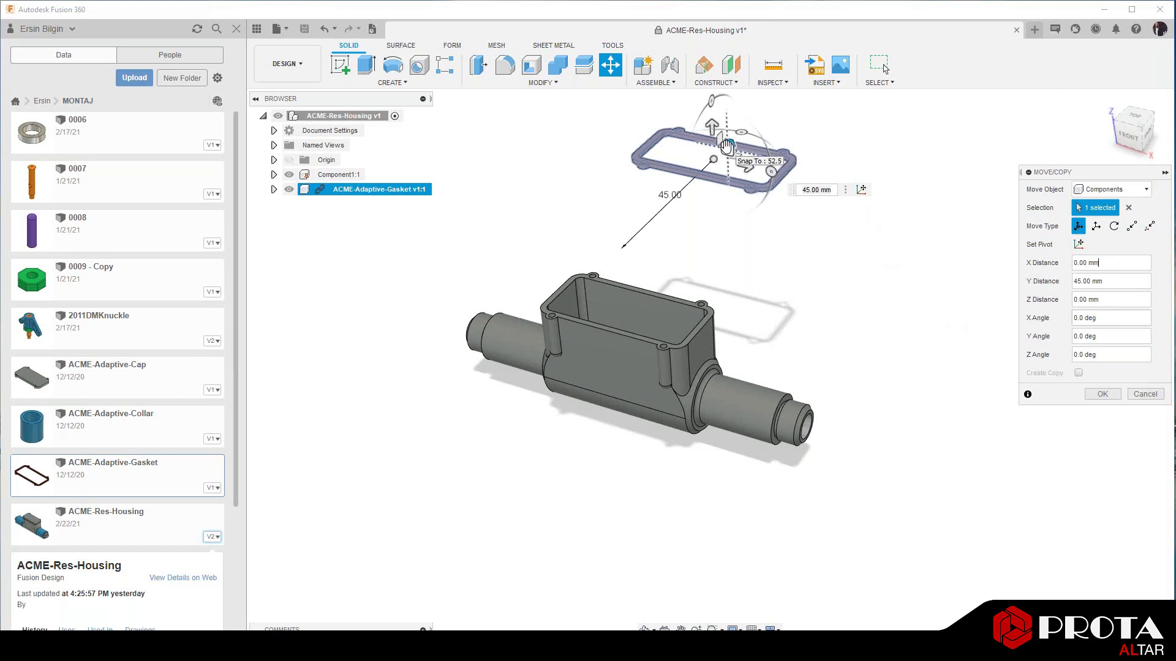
{"action": "left_click_drag", "start_coordinate": [727, 144], "coordinate": [752, 138]}
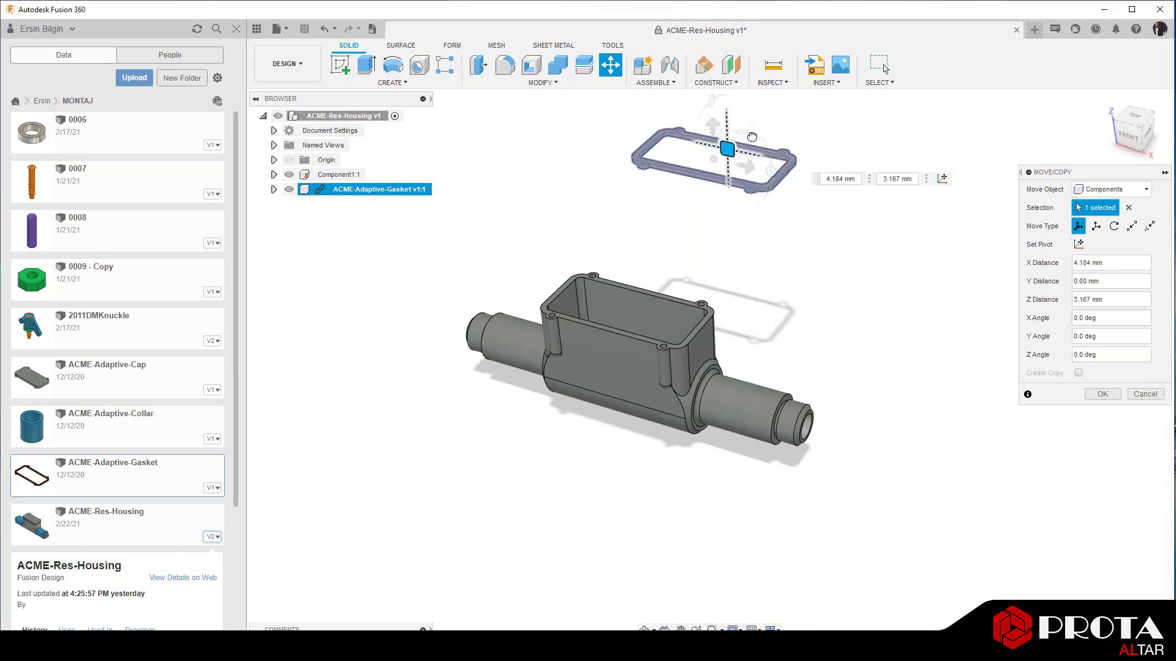
{"action": "left_click", "coordinate": [1100, 392]}
{"action": "scroll", "coordinate": [861, 209], "scroll_direction": "down", "scroll_amount": 2}
{"action": "middle_click_drag", "start_coordinate": [861, 209], "coordinate": [848, 183], "text": "shift"}
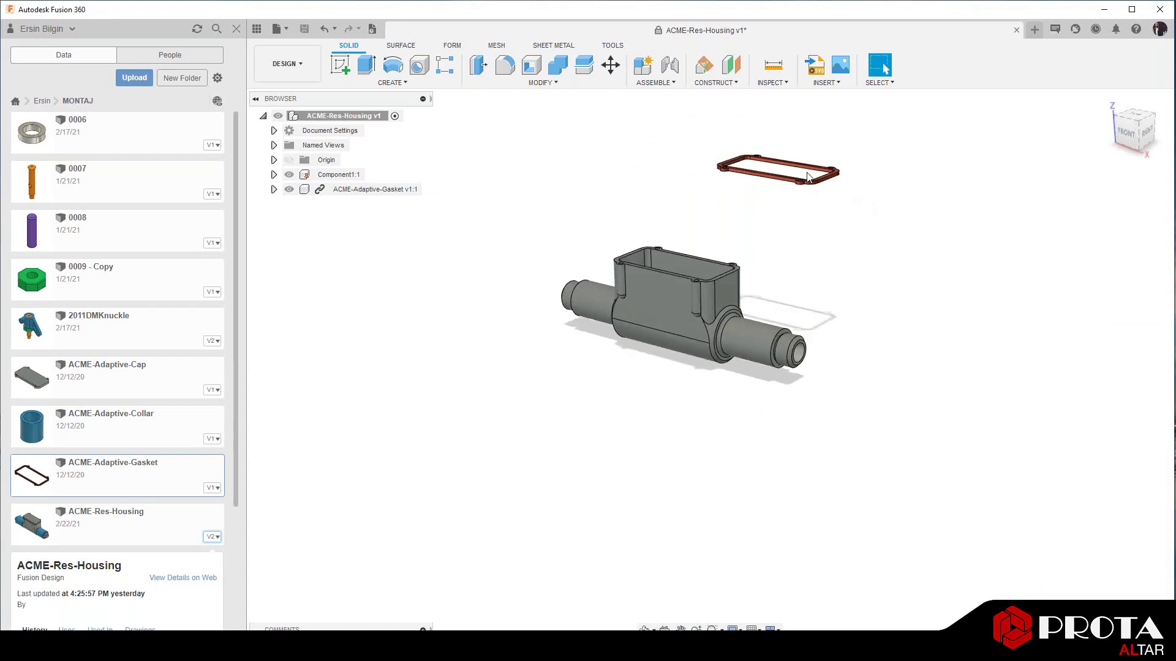
Step: Expand the gasket component in the Browser to reveal its Body1
{"action": "middle_click_drag", "start_coordinate": [821, 178], "coordinate": [806, 176], "text": "shift"}
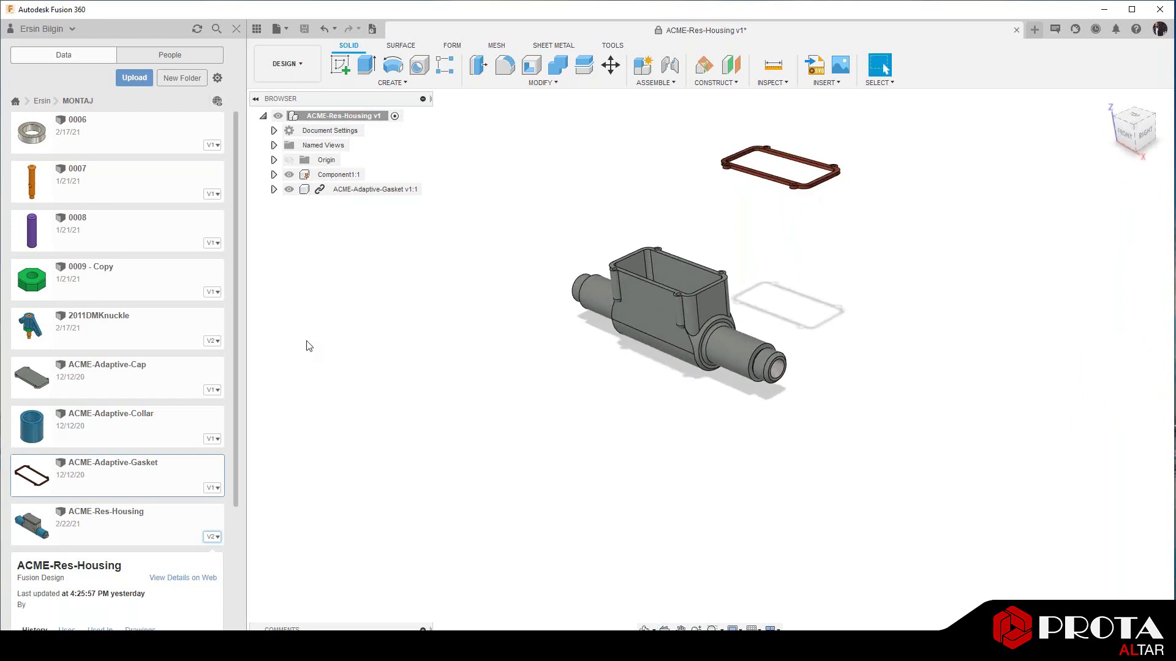
{"action": "left_click", "coordinate": [346, 189]}
{"action": "right_click", "coordinate": [347, 190]}
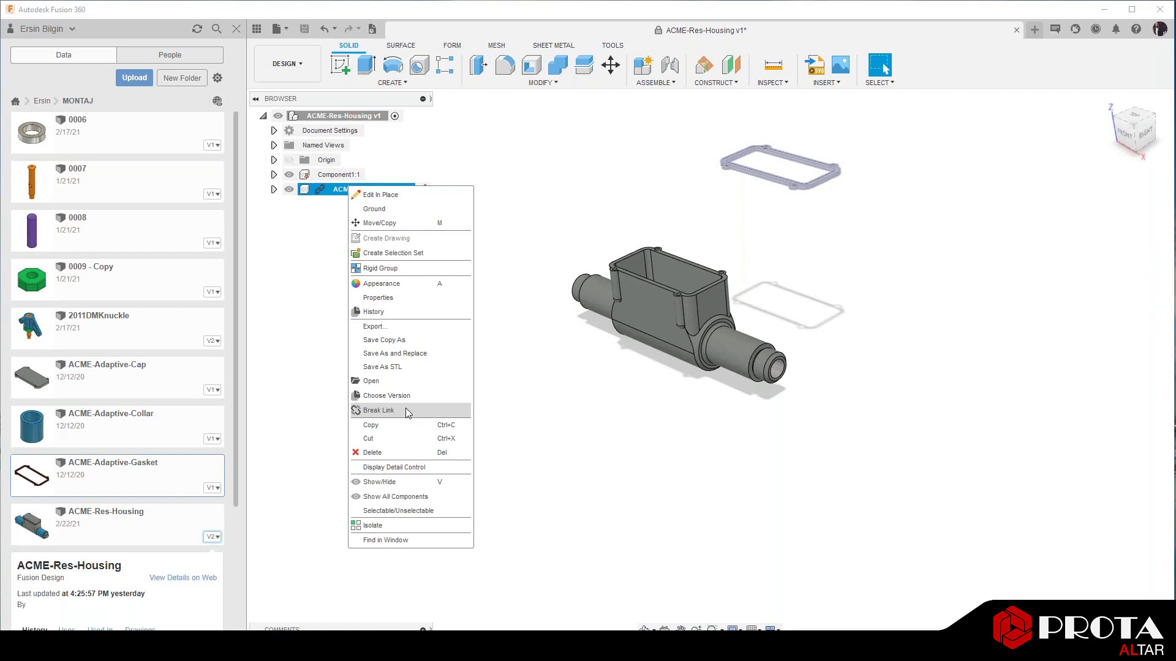
{"action": "key", "text": "Escape"}
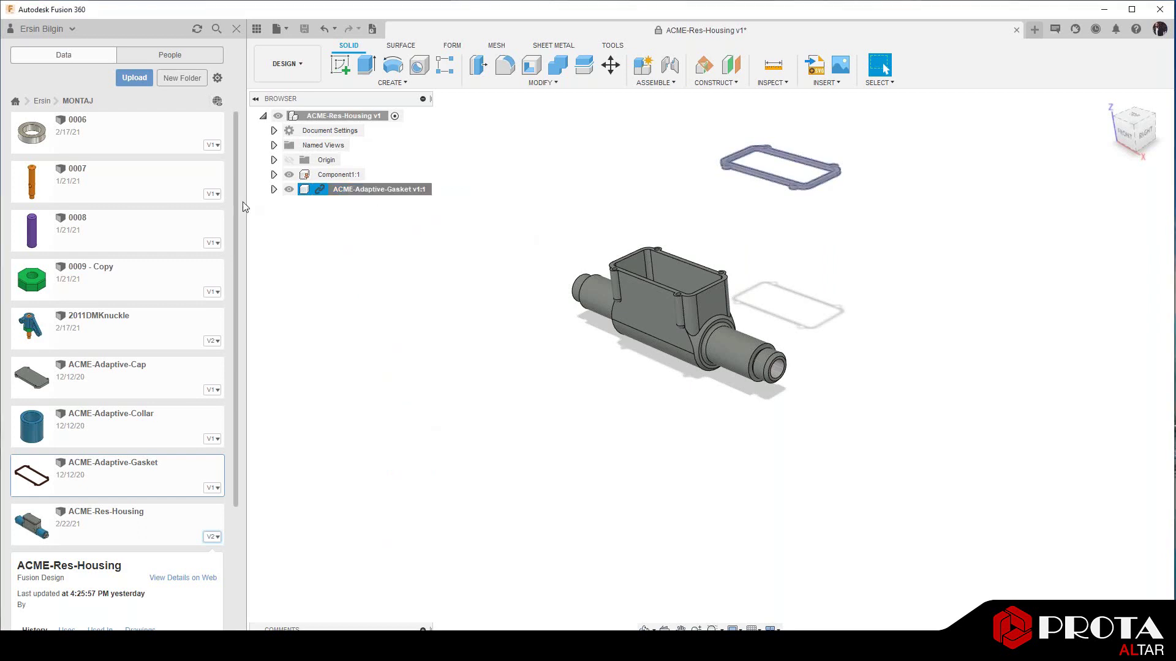
{"action": "left_click", "coordinate": [277, 190]}
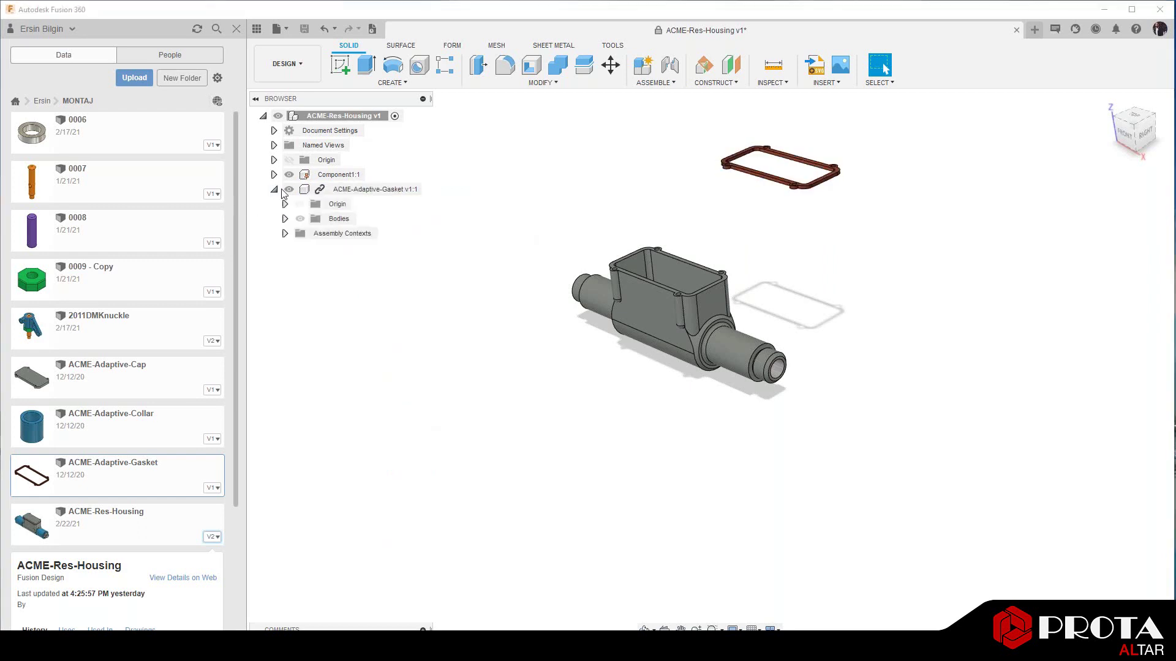
{"action": "left_click", "coordinate": [284, 219]}
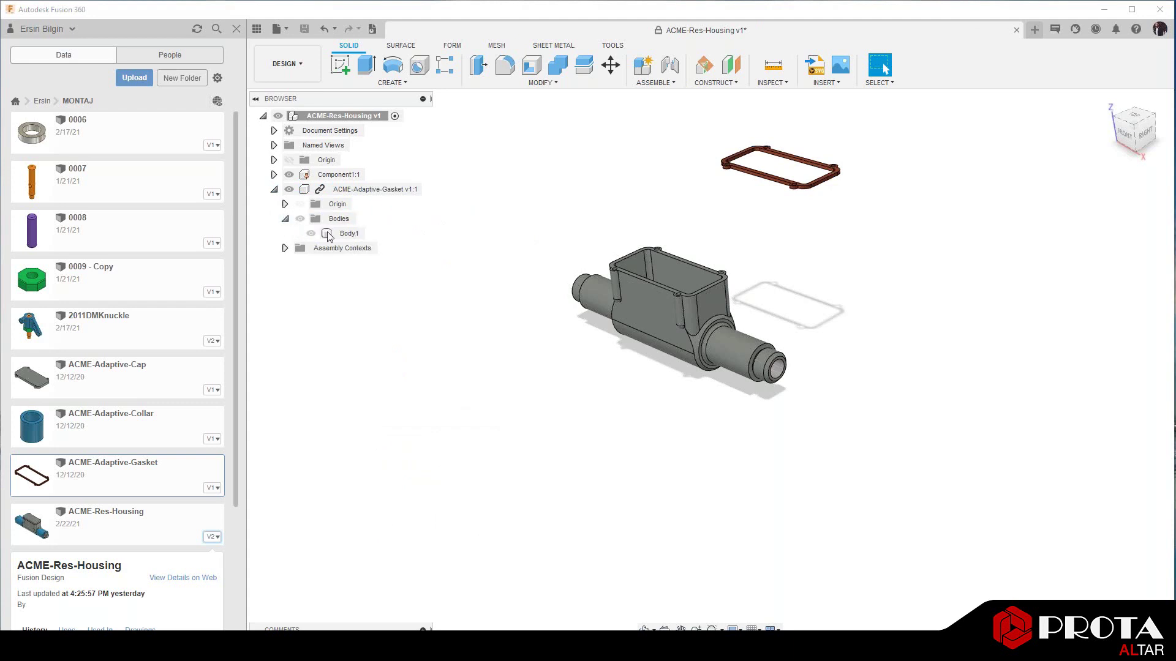
{"action": "left_click", "coordinate": [335, 234]}
{"action": "right_click", "coordinate": [346, 233]}
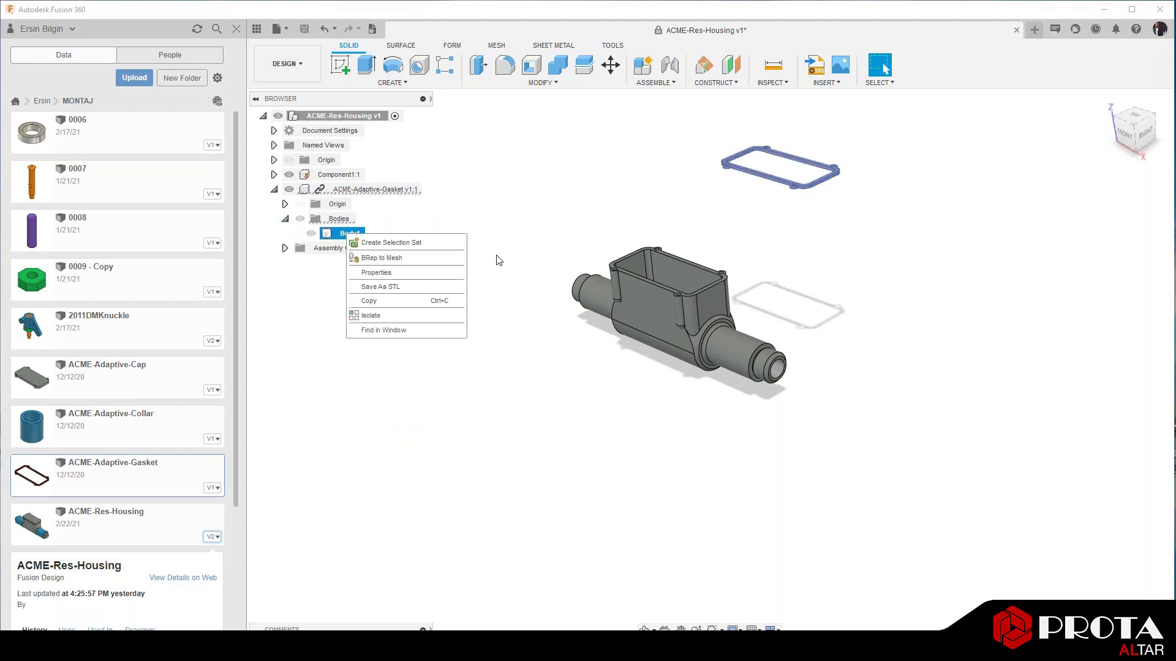
Step: Break the gasket's link to its source design and show its bodies again
{"action": "left_click", "coordinate": [343, 191]}
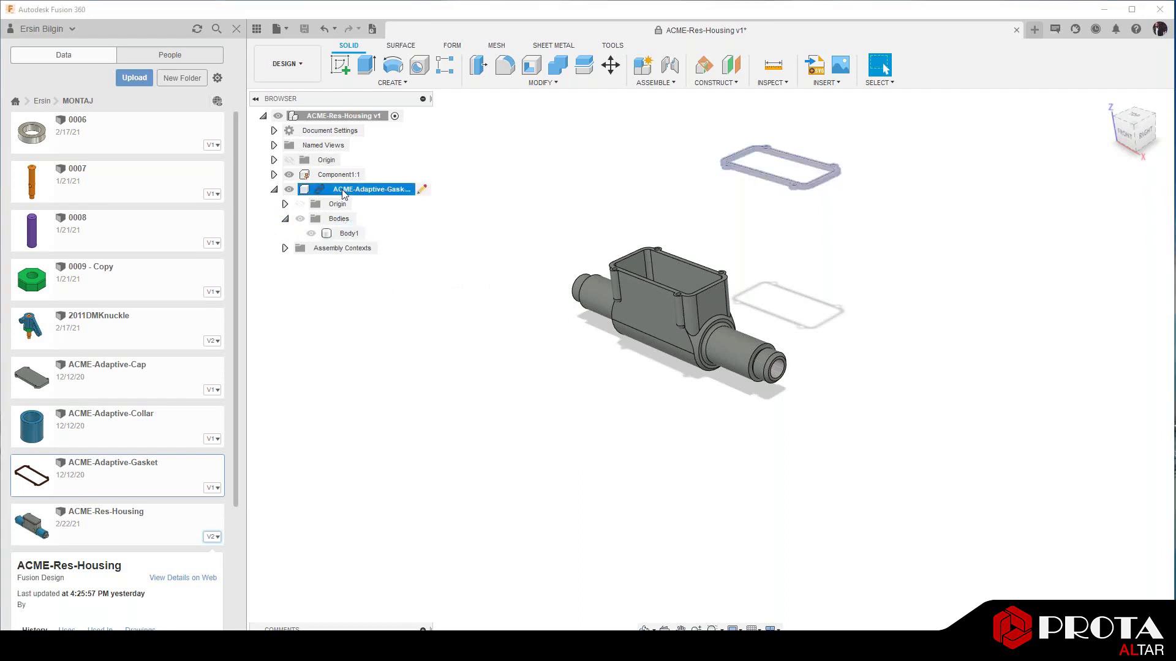
{"action": "right_click", "coordinate": [343, 194]}
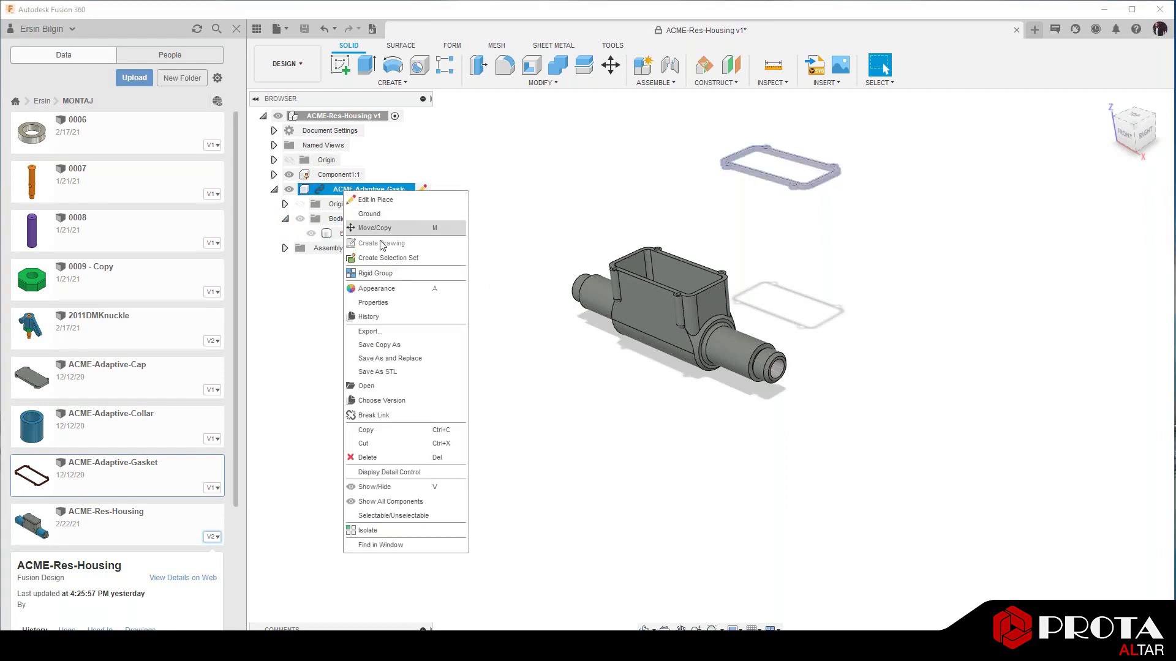
{"action": "left_click", "coordinate": [398, 417]}
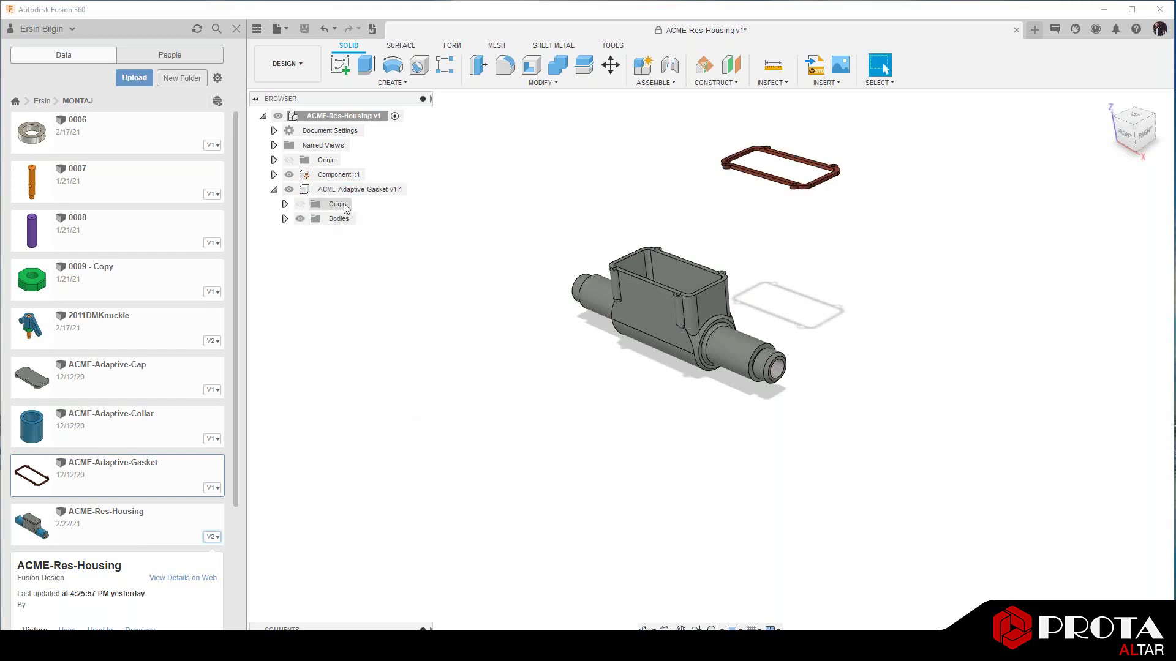
{"action": "left_click", "coordinate": [285, 219]}
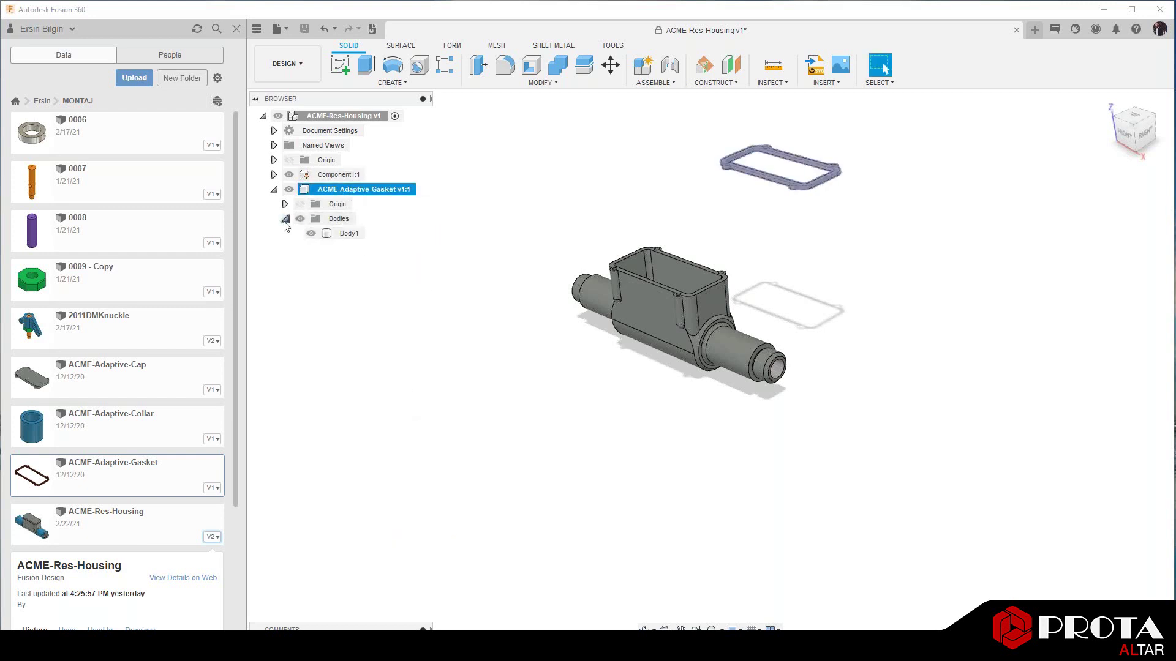
Step: Turn the gasket's Body1 into the nested component Component3:1
{"action": "left_click", "coordinate": [350, 235]}
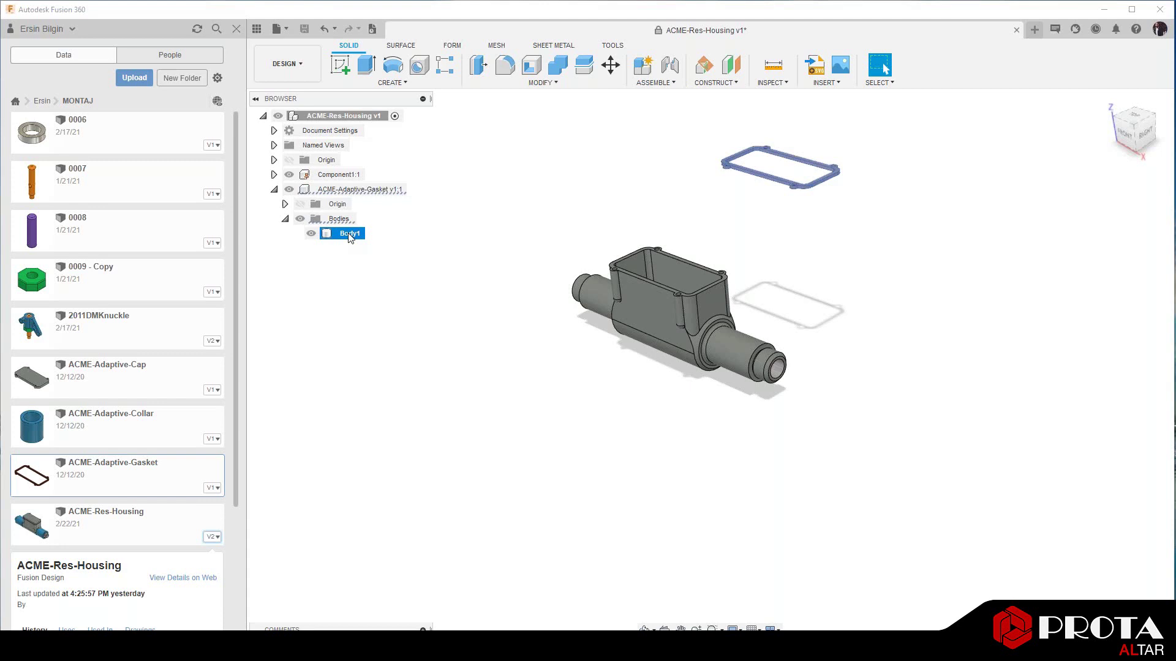
{"action": "right_click", "coordinate": [350, 239]}
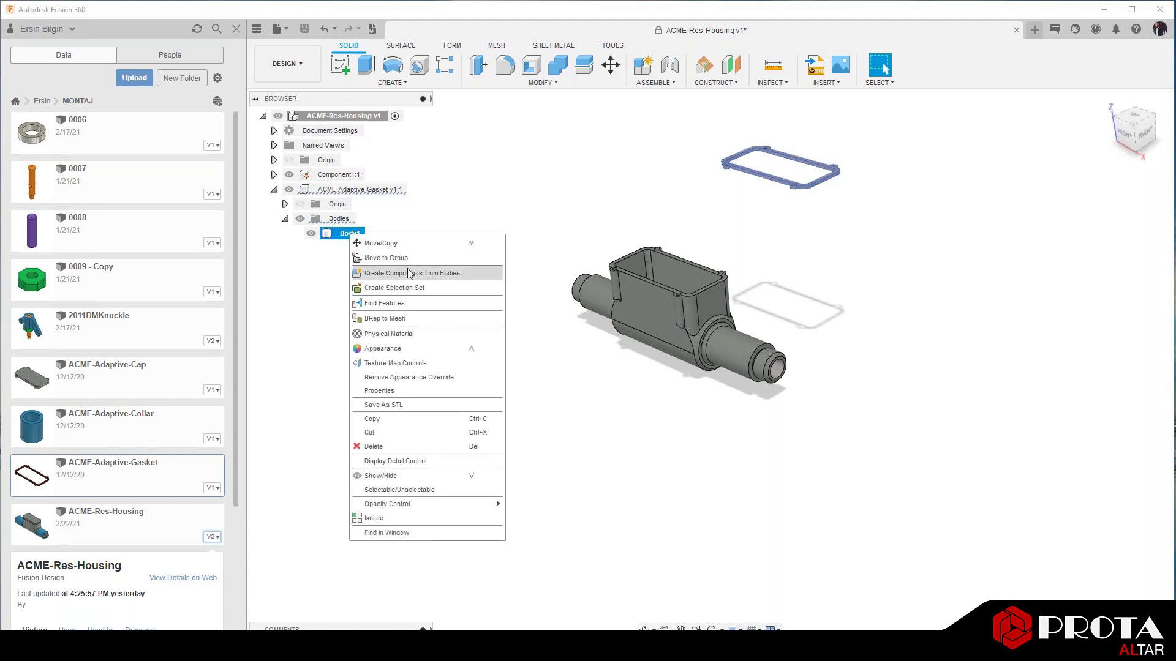
{"action": "left_click", "coordinate": [410, 273]}
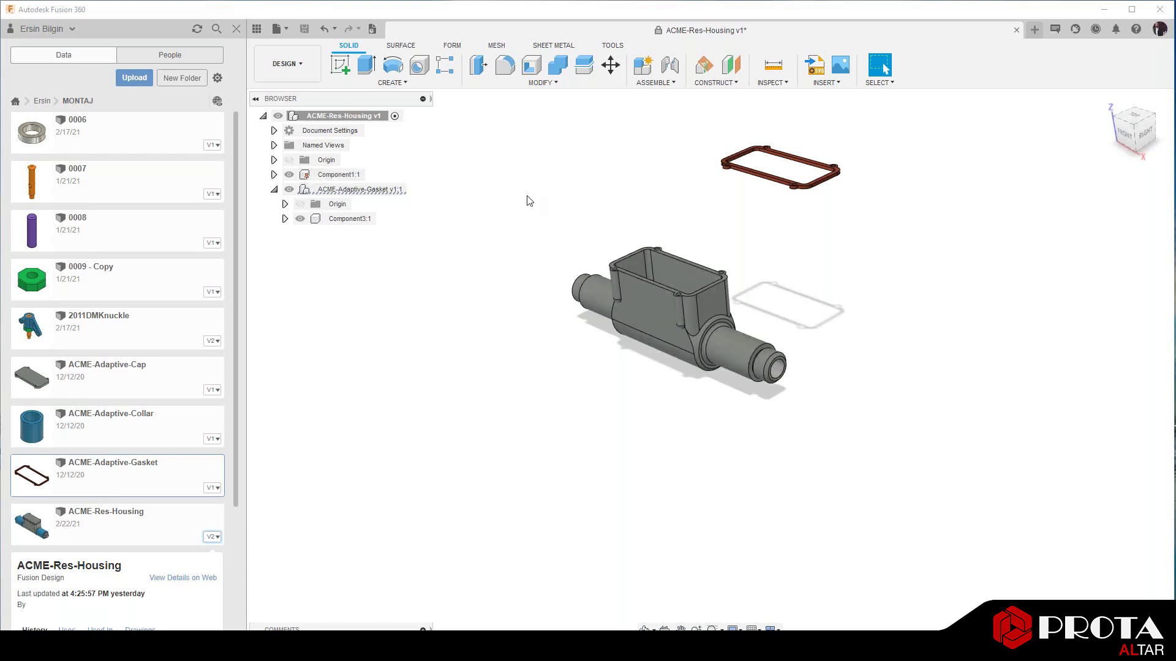
{"action": "mouse_move", "coordinate": [592, 191]}
{"action": "middle_mouse_down", "text": "shift"}
{"action": "mouse_move", "coordinate": [611, 178]}
{"action": "mouse_move", "coordinate": [575, 184]}
{"action": "mouse_move", "coordinate": [594, 196]}
{"action": "middle_mouse_up", "text": "shift"}
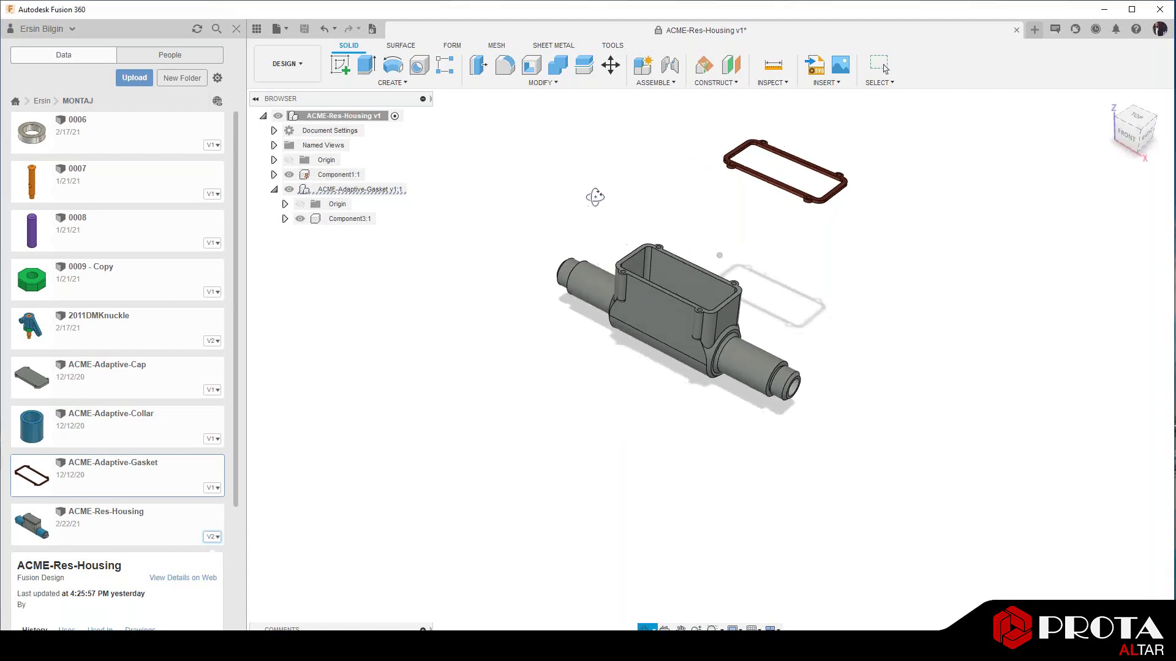
Step: Start Align with the gasket's top face as From and the housing rim as To
{"action": "left_click", "coordinate": [561, 84]}
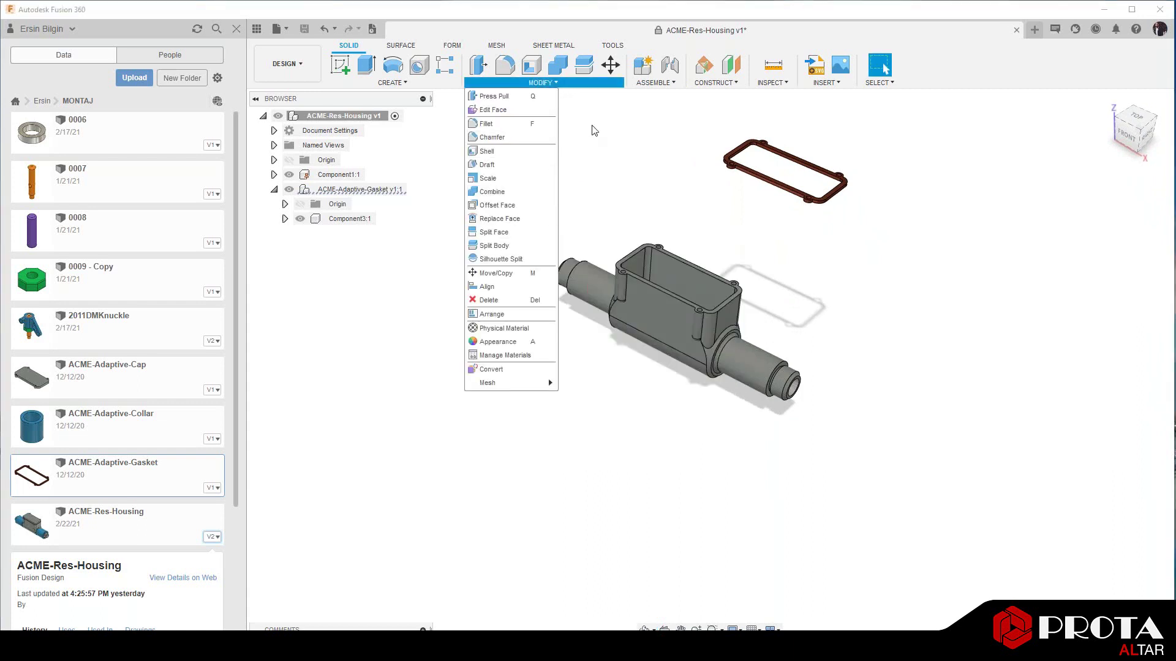
{"action": "left_click", "coordinate": [522, 294]}
{"action": "mouse_move", "coordinate": [874, 241]}
{"action": "middle_mouse_down", "text": "shift"}
{"action": "mouse_move", "coordinate": [842, 187]}
{"action": "mouse_move", "coordinate": [815, 176]}
{"action": "middle_mouse_up", "text": "shift"}
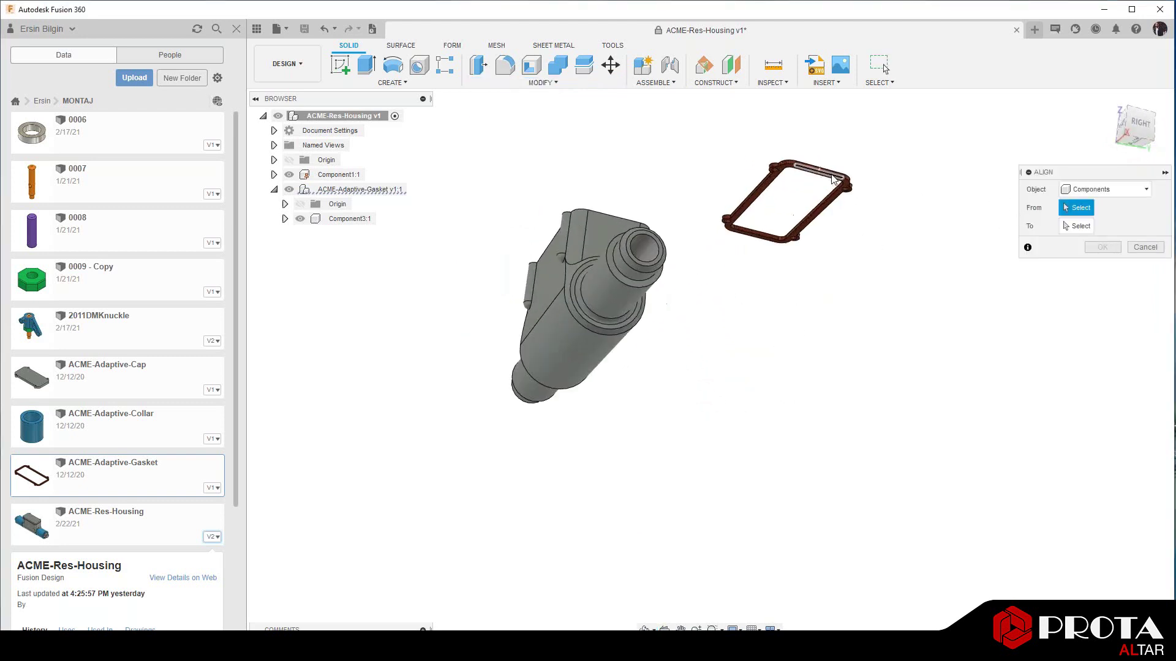
{"action": "scroll", "coordinate": [815, 178], "scroll_direction": "up", "scroll_amount": 2}
{"action": "scroll", "coordinate": [818, 184], "scroll_direction": "up", "scroll_amount": 3}
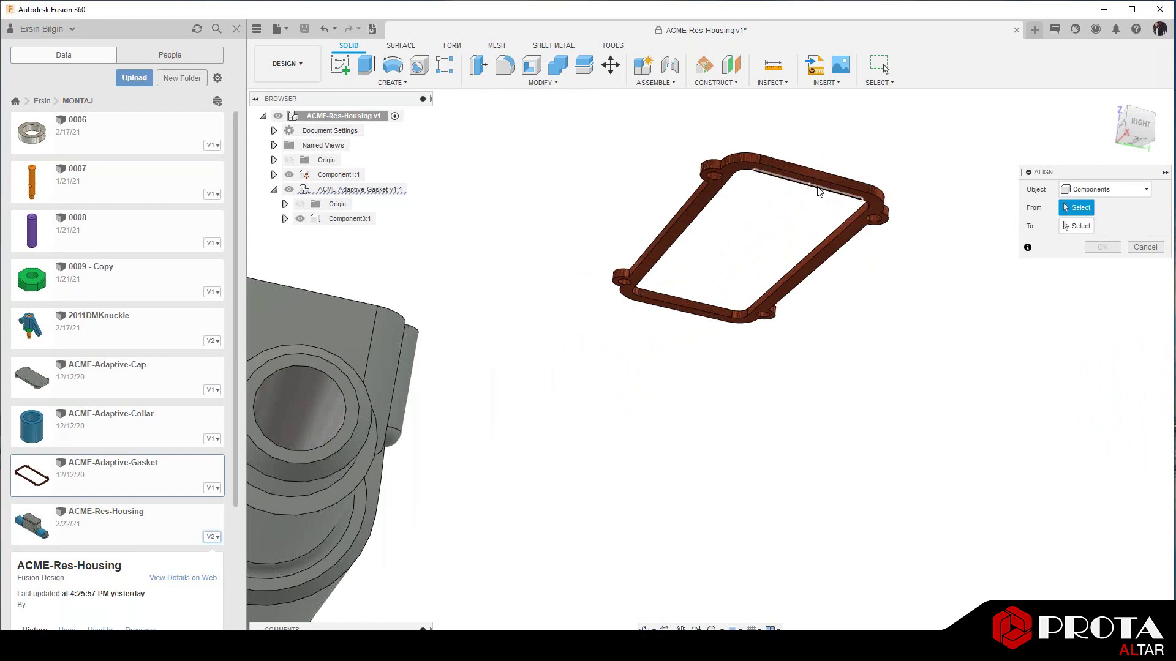
{"action": "scroll", "coordinate": [810, 183], "scroll_direction": "up", "scroll_amount": 3}
{"action": "left_click", "coordinate": [811, 182]}
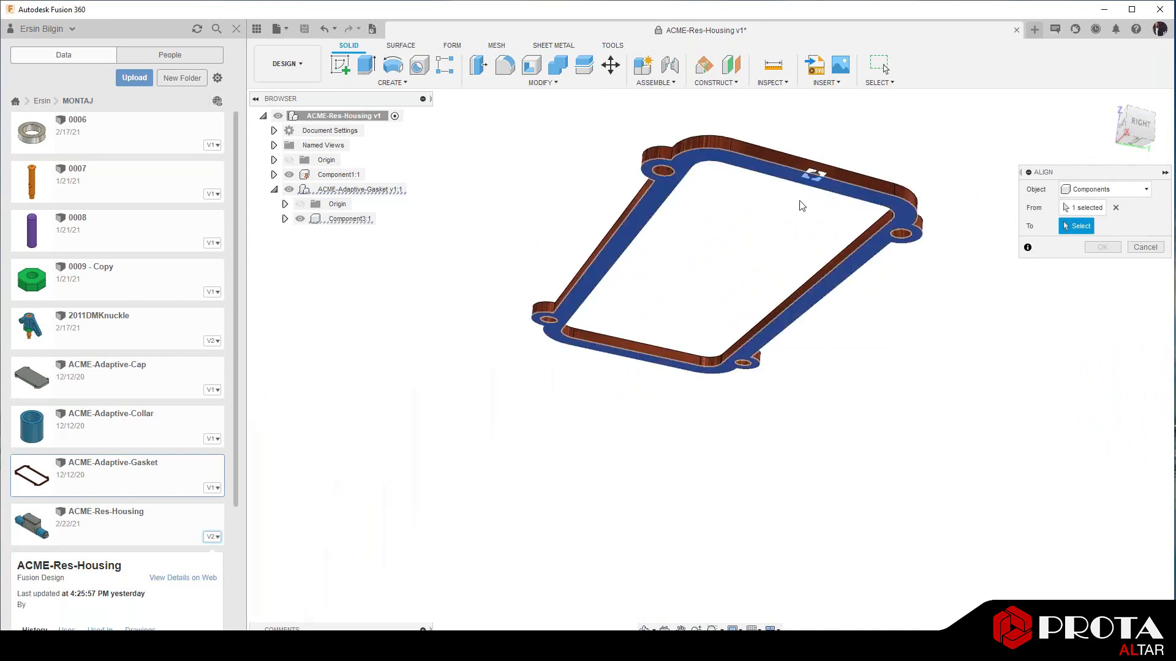
{"action": "scroll", "coordinate": [811, 182], "scroll_direction": "down", "scroll_amount": 3}
{"action": "scroll", "coordinate": [622, 265], "scroll_direction": "down", "scroll_amount": 2}
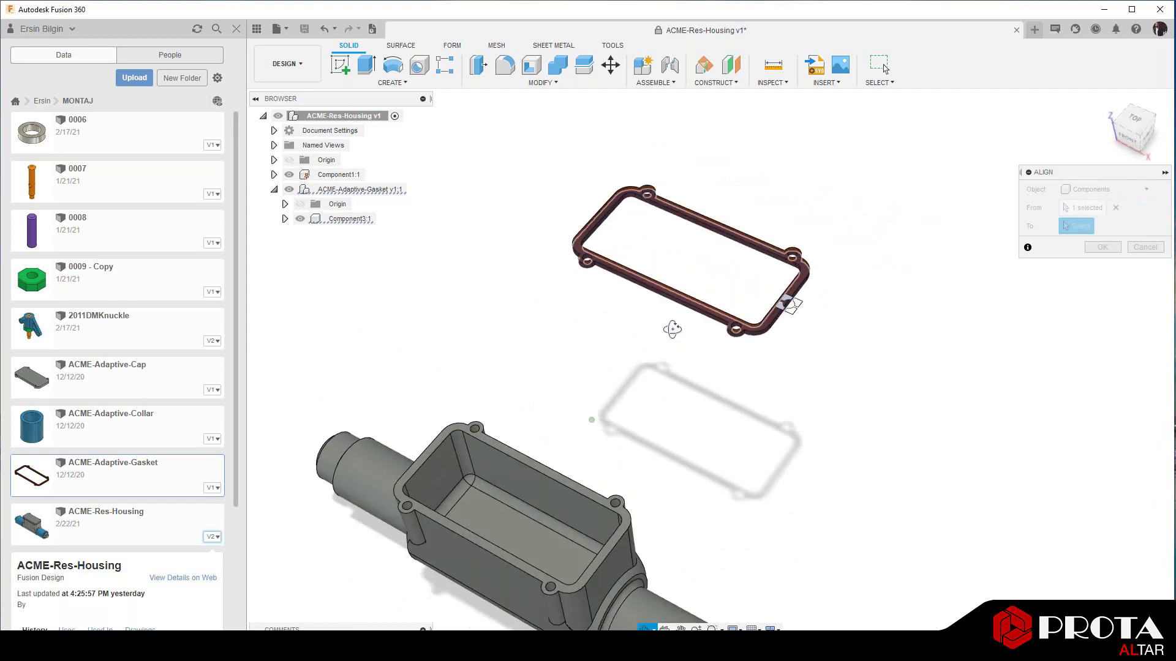
{"action": "middle_click_drag", "start_coordinate": [624, 272], "coordinate": [674, 328], "text": "shift"}
{"action": "scroll", "coordinate": [843, 264], "scroll_direction": "down", "scroll_amount": 2}
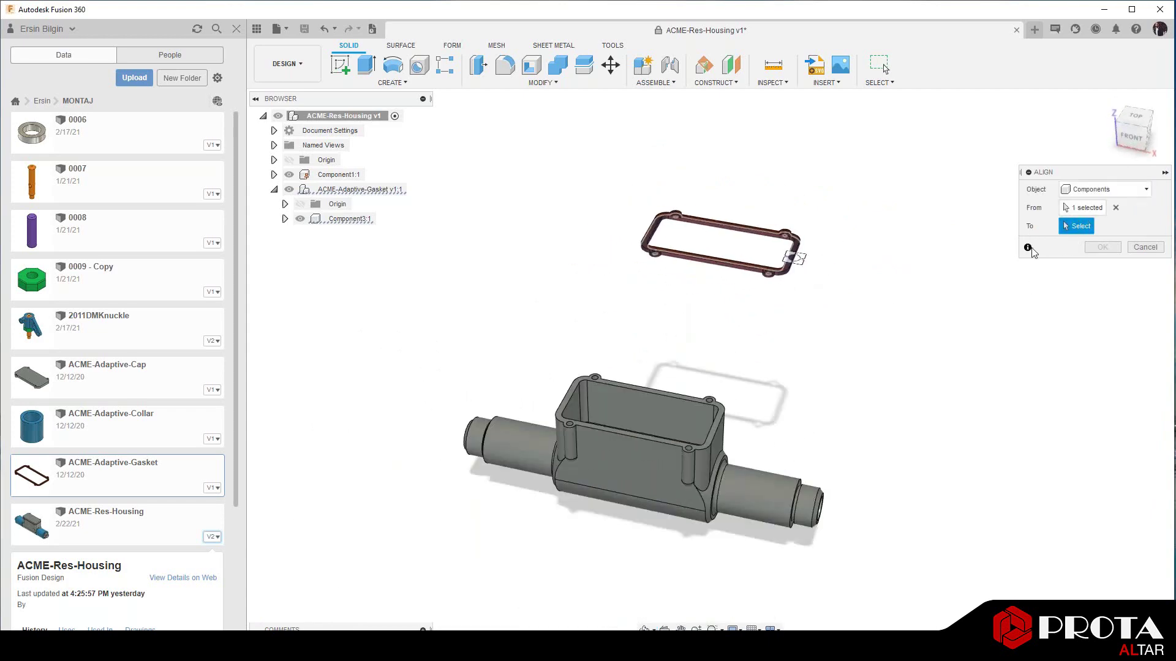
{"action": "scroll", "coordinate": [711, 398], "scroll_direction": "up", "scroll_amount": 3}
{"action": "scroll", "coordinate": [729, 496], "scroll_direction": "up", "scroll_amount": 2}
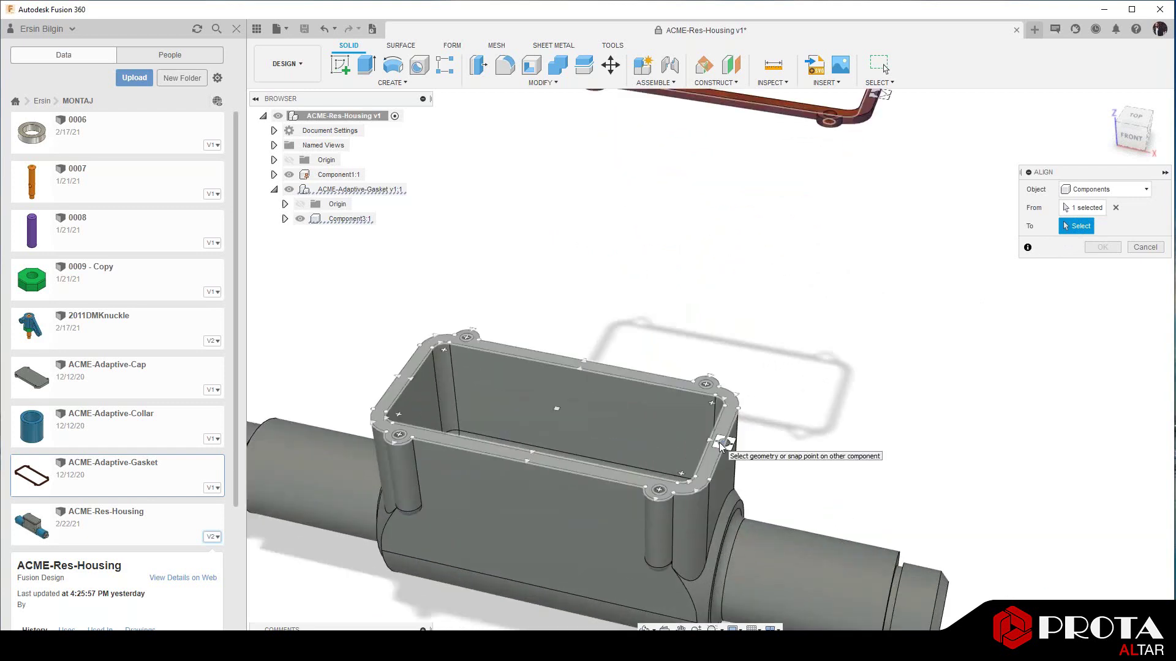
{"action": "left_click", "coordinate": [724, 442]}
Step: Try the Flip and Angle options, then confirm the gasket seated on the housing rim
{"action": "scroll", "coordinate": [562, 436], "scroll_direction": "down", "scroll_amount": 2}
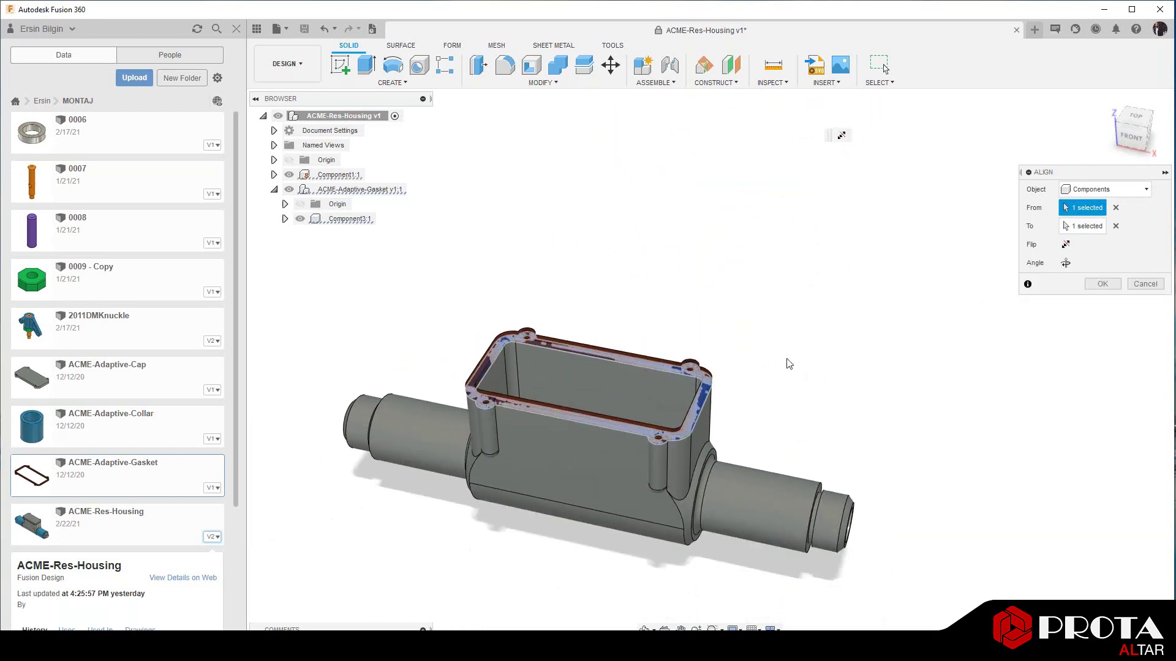
{"action": "middle_click_drag", "start_coordinate": [562, 436], "coordinate": [430, 371], "text": "shift"}
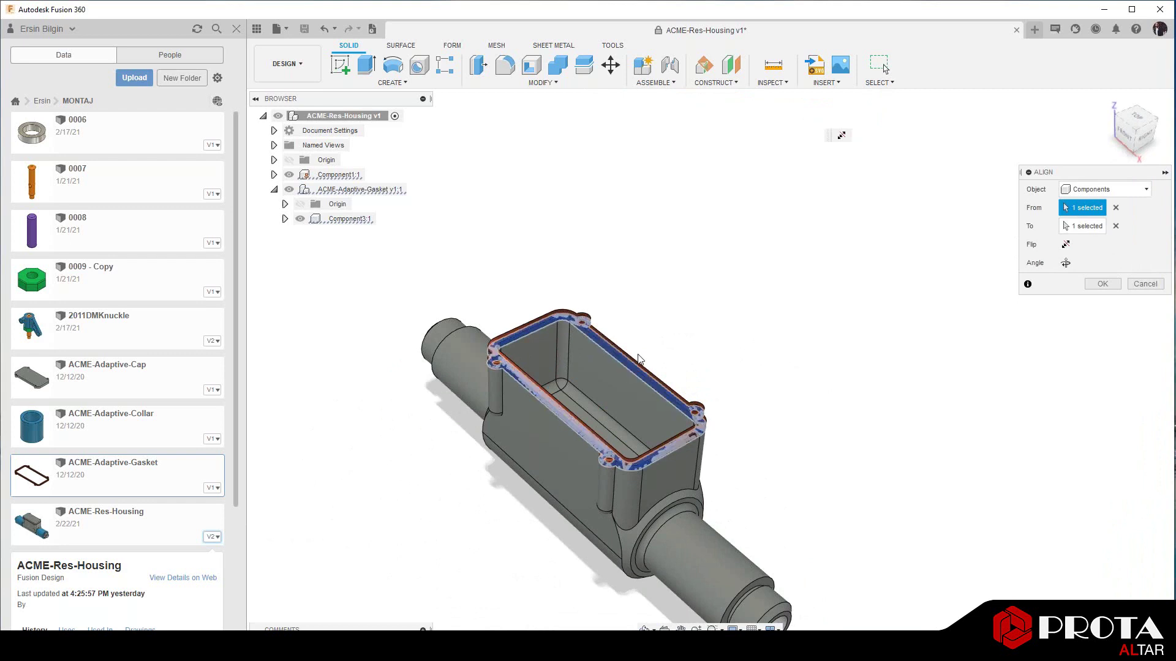
{"action": "left_click", "coordinate": [1066, 245]}
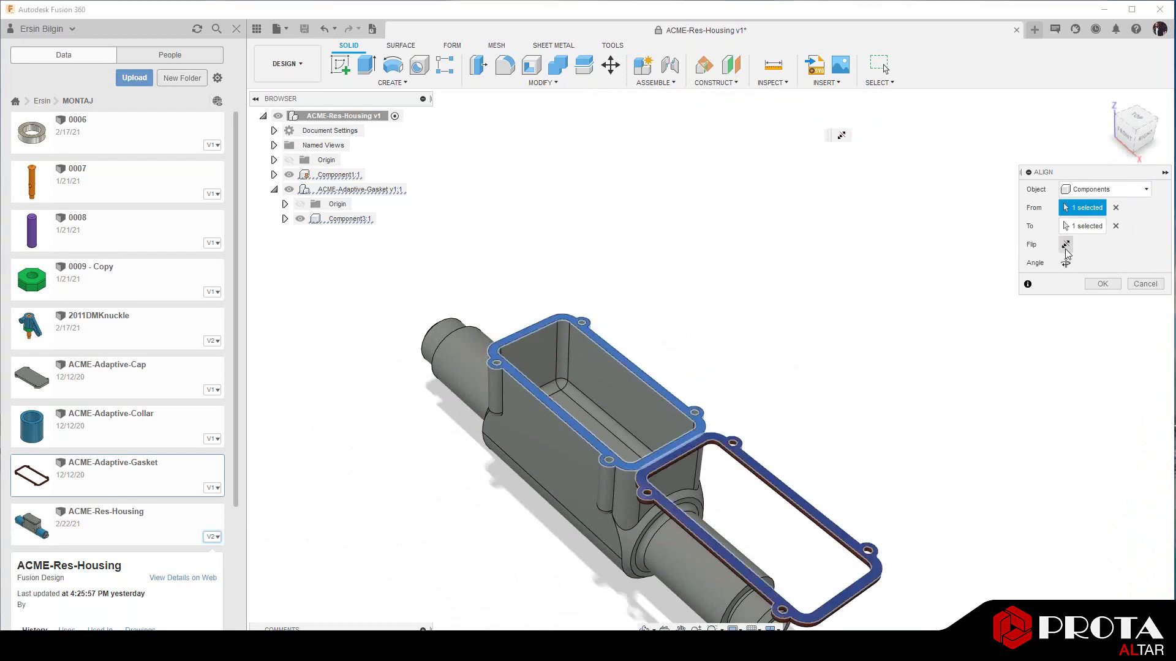
{"action": "left_click", "coordinate": [1066, 247]}
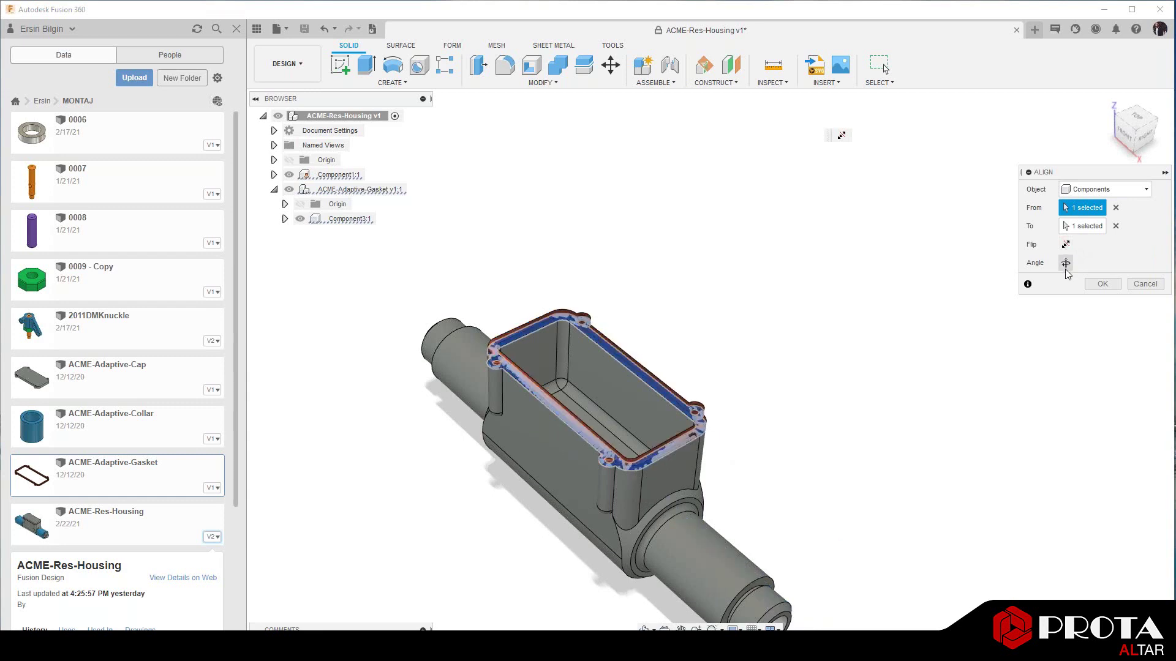
{"action": "left_click", "coordinate": [1066, 272]}
{"action": "left_click", "coordinate": [1066, 264]}
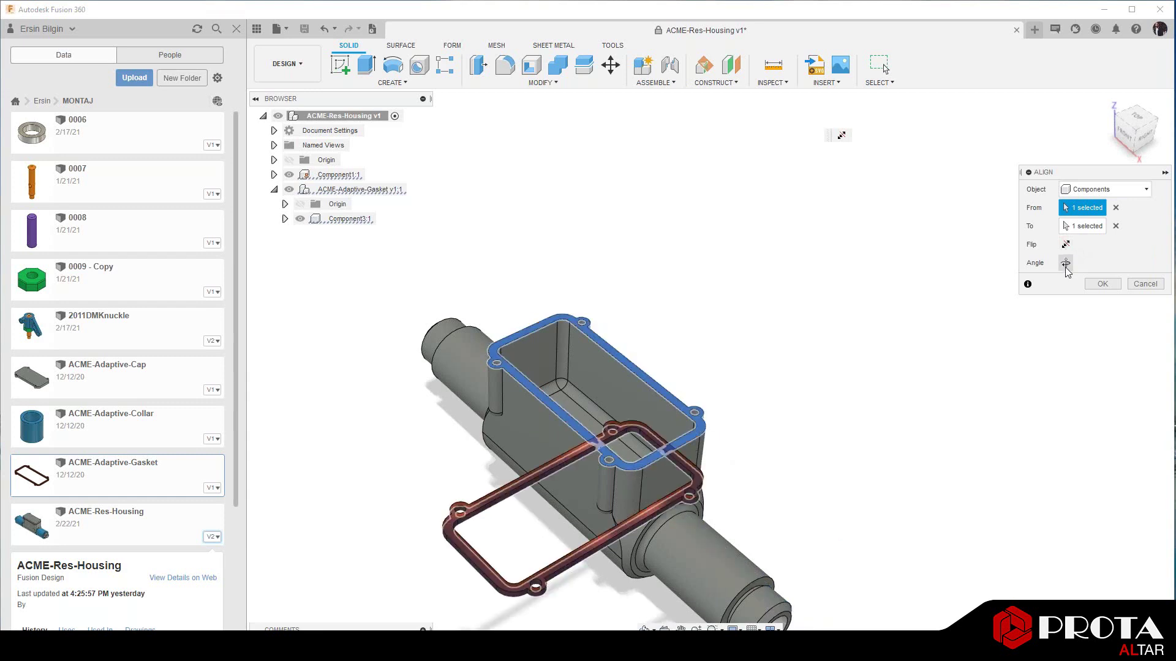
{"action": "left_click", "coordinate": [1066, 263]}
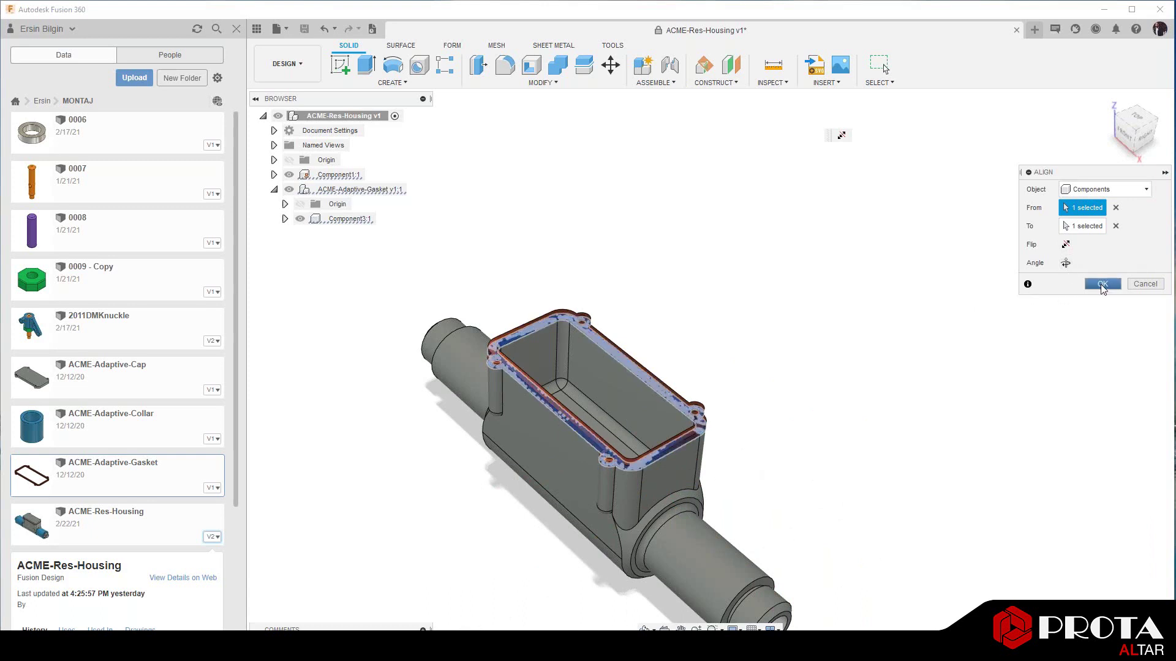
{"action": "left_click", "coordinate": [1100, 284]}
{"action": "scroll", "coordinate": [738, 394], "scroll_direction": "down", "scroll_amount": 2}
Step: Undo the Align so the gasket returns to its spot above the housing
{"action": "scroll", "coordinate": [689, 399], "scroll_direction": "up", "scroll_amount": 3}
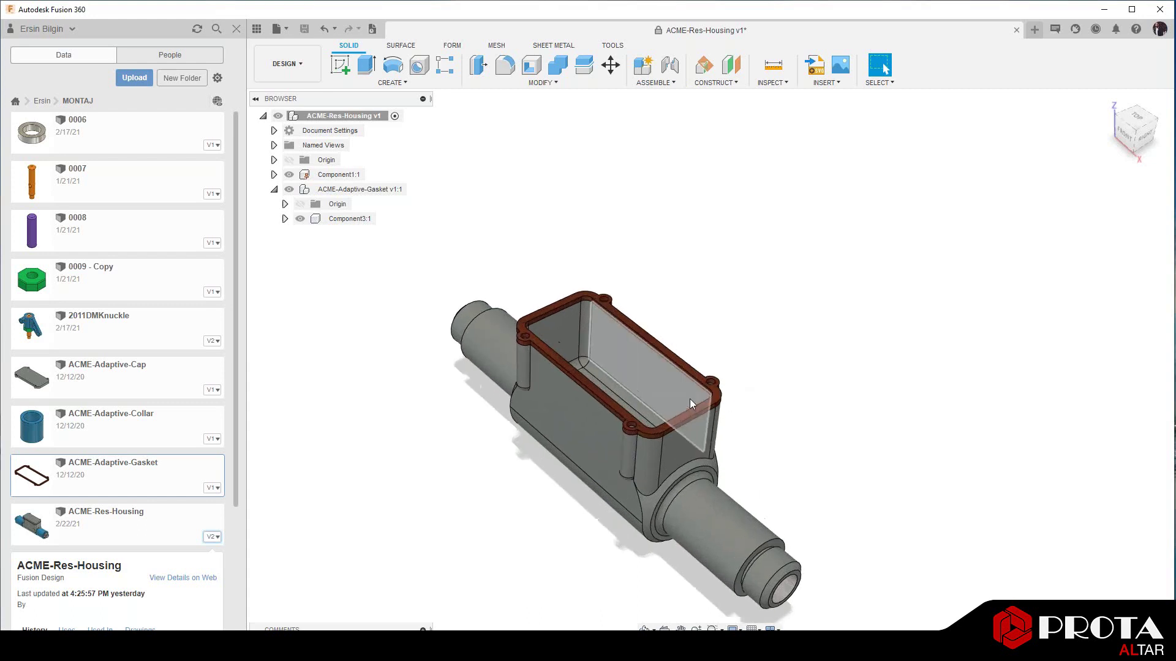
{"action": "mouse_move", "coordinate": [690, 399]}
{"action": "middle_mouse_down", "text": "shift"}
{"action": "mouse_move", "coordinate": [760, 367]}
{"action": "mouse_move", "coordinate": [739, 334]}
{"action": "mouse_move", "coordinate": [766, 296]}
{"action": "mouse_move", "coordinate": [763, 331]}
{"action": "mouse_move", "coordinate": [780, 330]}
{"action": "middle_mouse_up", "text": "shift"}
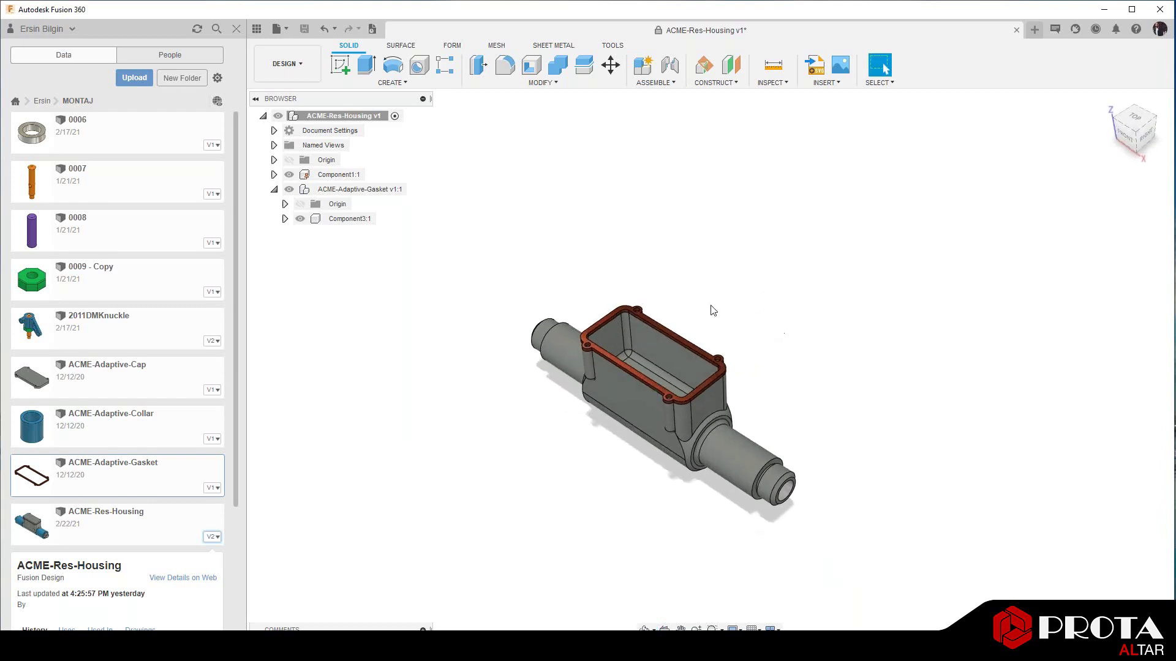
{"action": "left_click", "coordinate": [326, 31]}
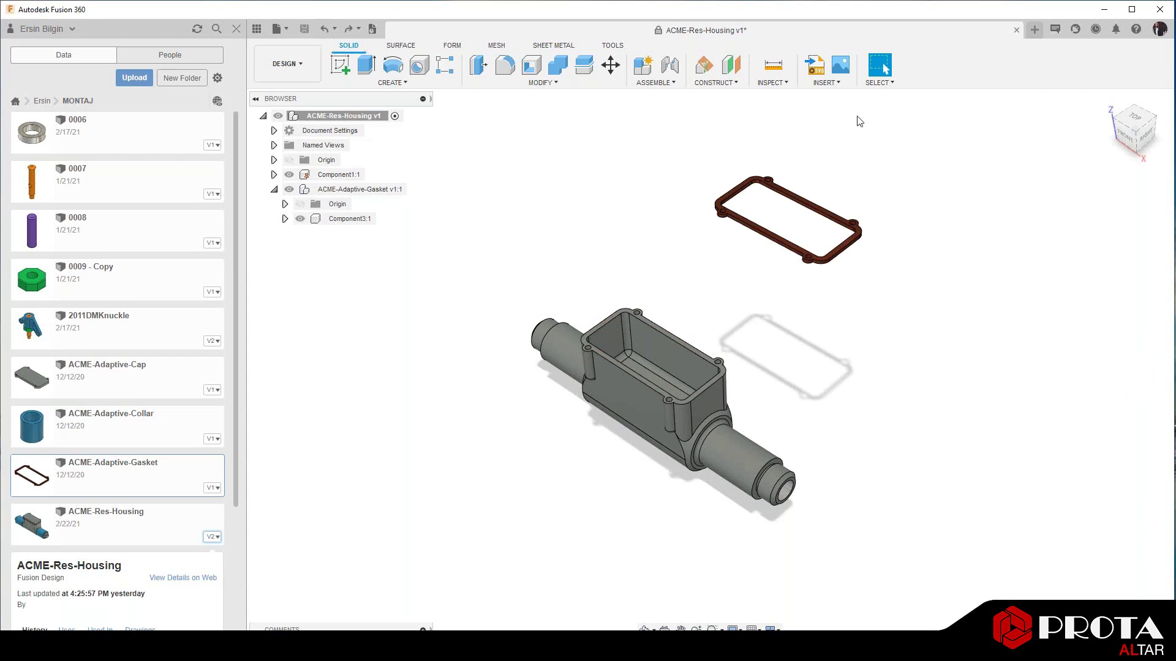
Step: Start a joint with its first origin at the midpoint of the gasket's long edge
{"action": "left_click", "coordinate": [673, 84]}
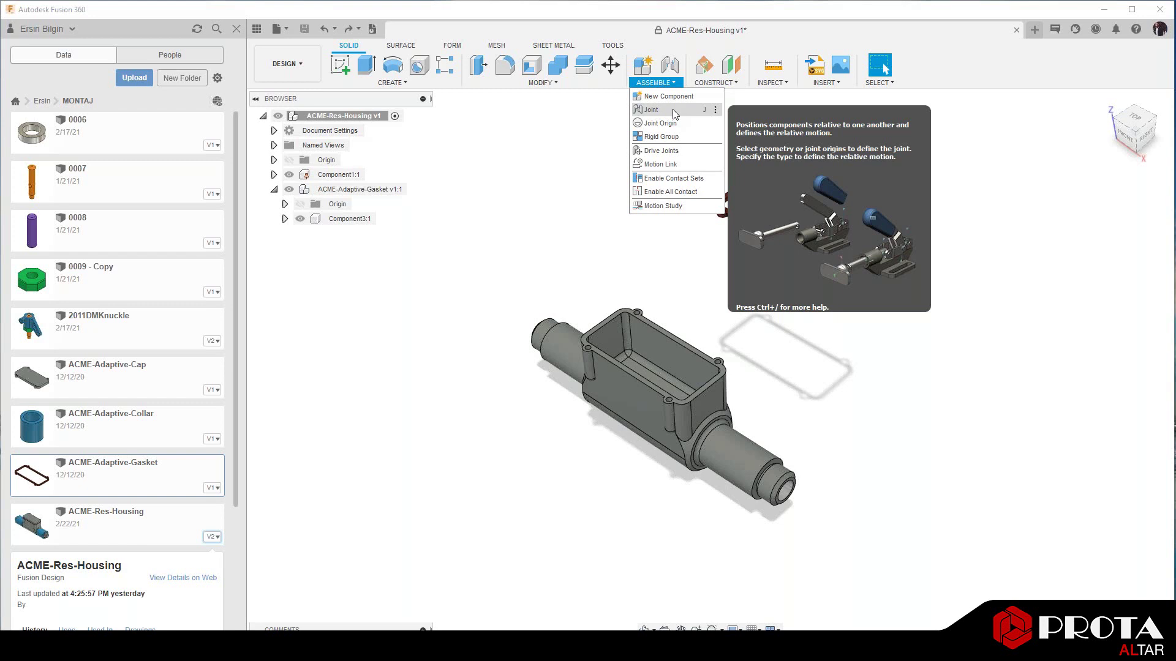
{"action": "left_click", "coordinate": [673, 109]}
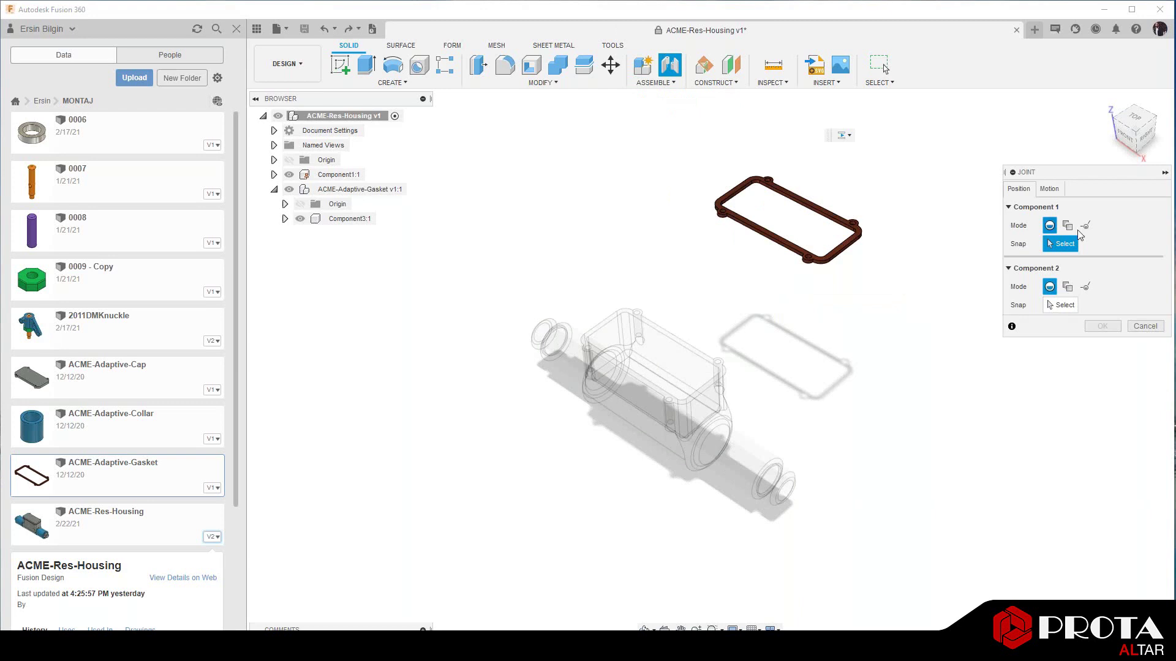
{"action": "mouse_move", "coordinate": [929, 296]}
{"action": "middle_mouse_down", "text": "shift"}
{"action": "mouse_move", "coordinate": [897, 215]}
{"action": "mouse_move", "coordinate": [910, 211]}
{"action": "middle_mouse_up", "text": "shift"}
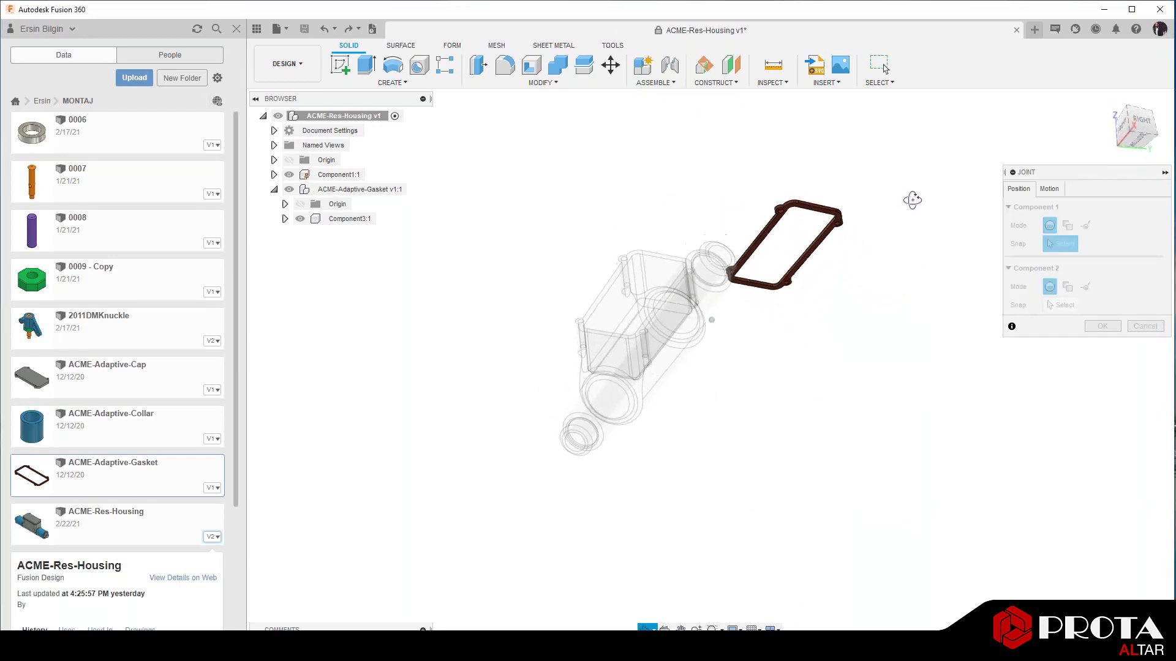
{"action": "scroll", "coordinate": [808, 225], "scroll_direction": "up", "scroll_amount": 3}
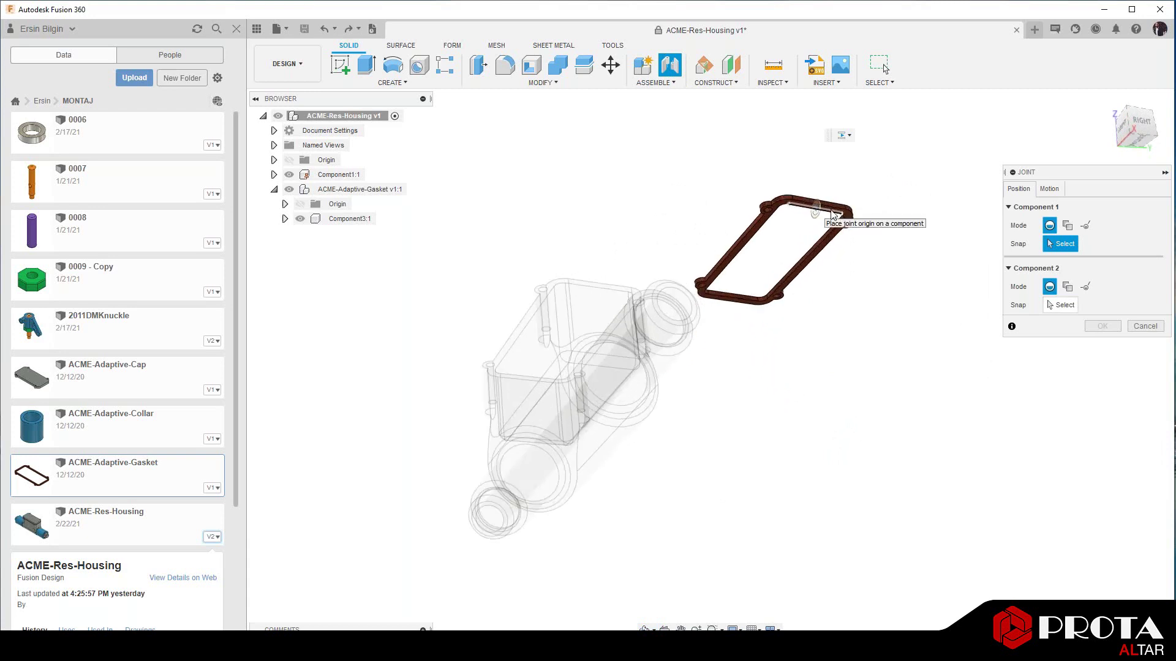
{"action": "scroll", "coordinate": [813, 214], "scroll_direction": "up", "scroll_amount": 2}
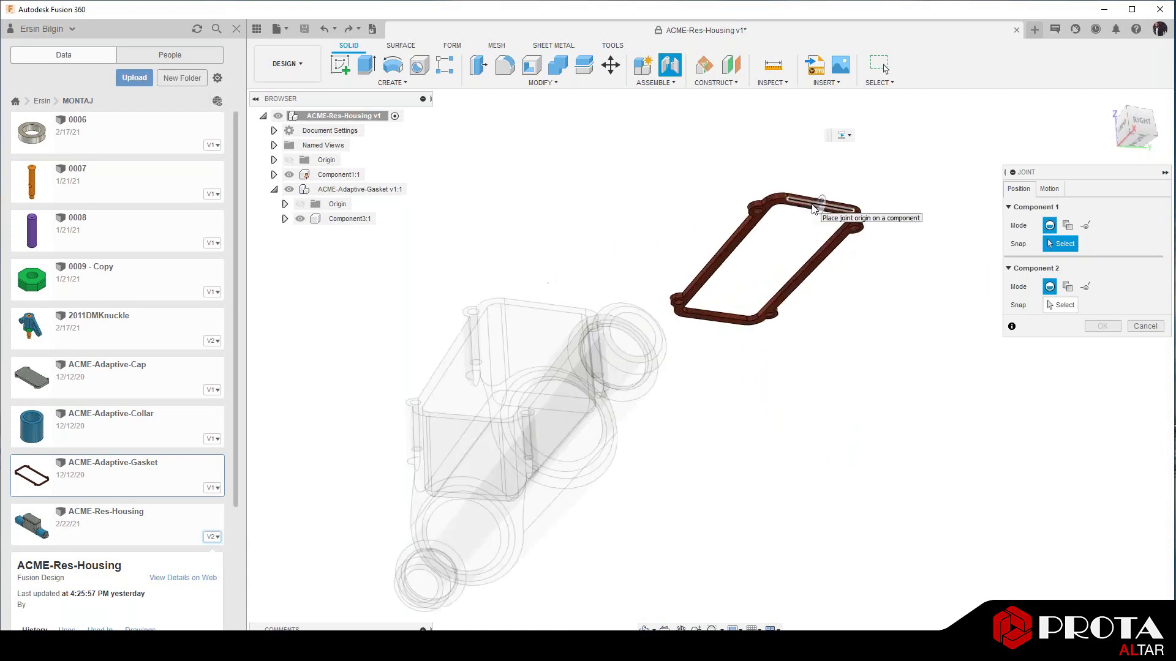
{"action": "scroll", "coordinate": [814, 213], "scroll_direction": "up", "scroll_amount": 3}
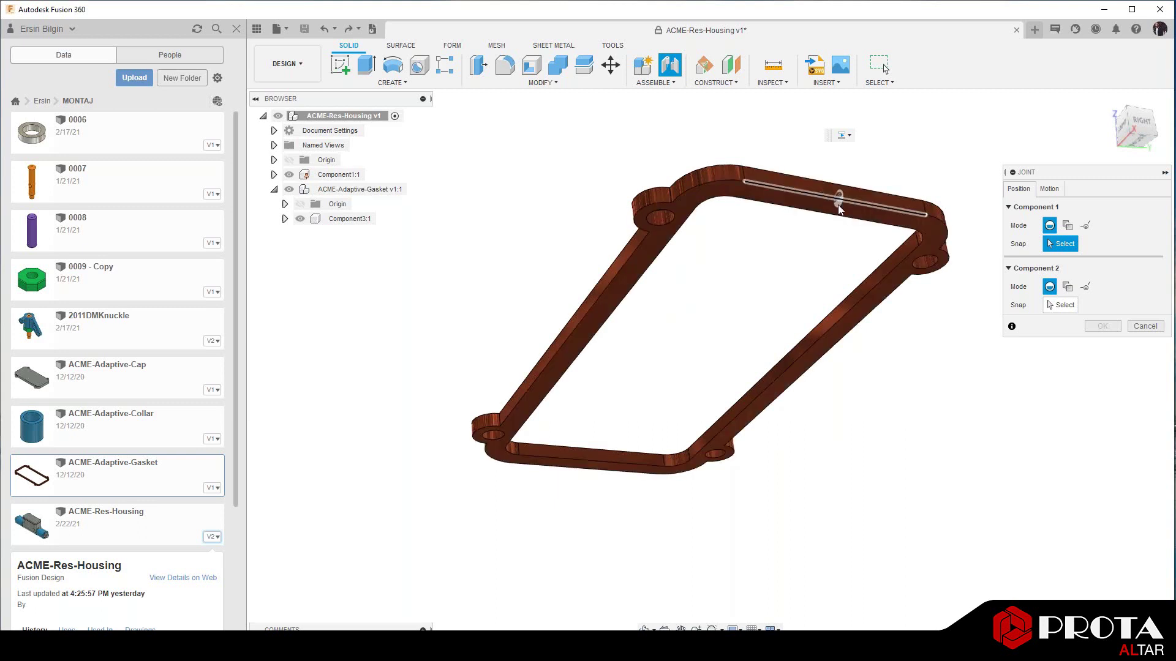
{"action": "left_click", "coordinate": [838, 205]}
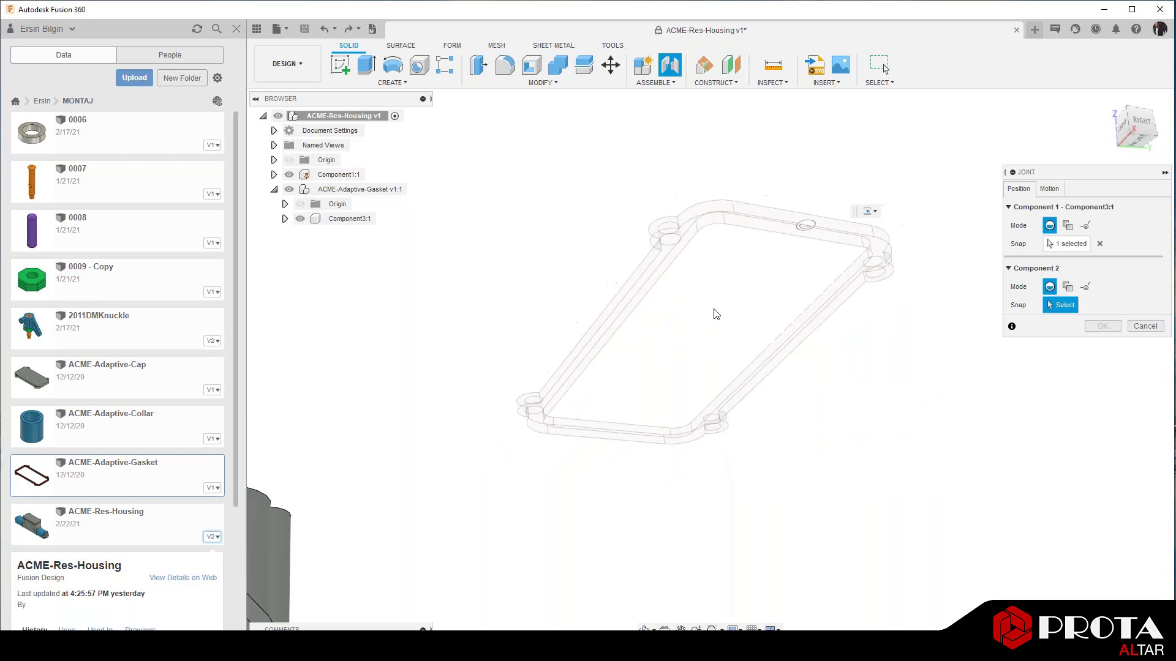
Step: Orbit and zoom the view round to the housing's top rim
{"action": "scroll", "coordinate": [714, 317], "scroll_direction": "down", "scroll_amount": 3}
{"action": "scroll", "coordinate": [719, 315], "scroll_direction": "down", "scroll_amount": 3}
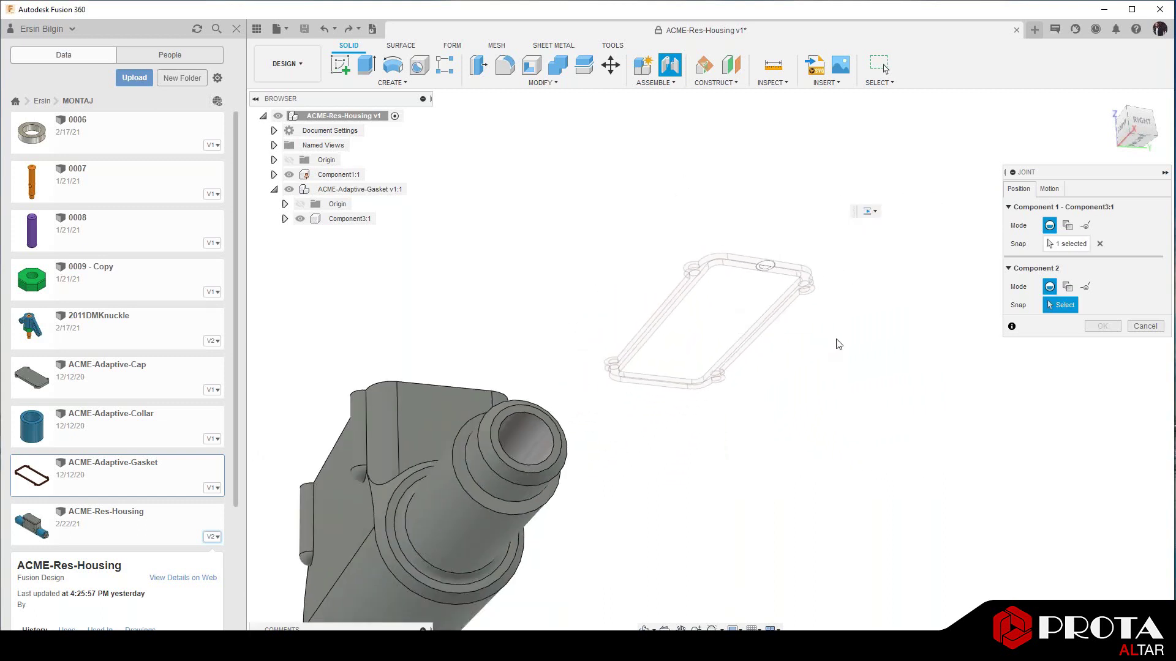
{"action": "scroll", "coordinate": [834, 313], "scroll_direction": "down", "scroll_amount": 2}
{"action": "scroll", "coordinate": [829, 314], "scroll_direction": "down", "scroll_amount": 2}
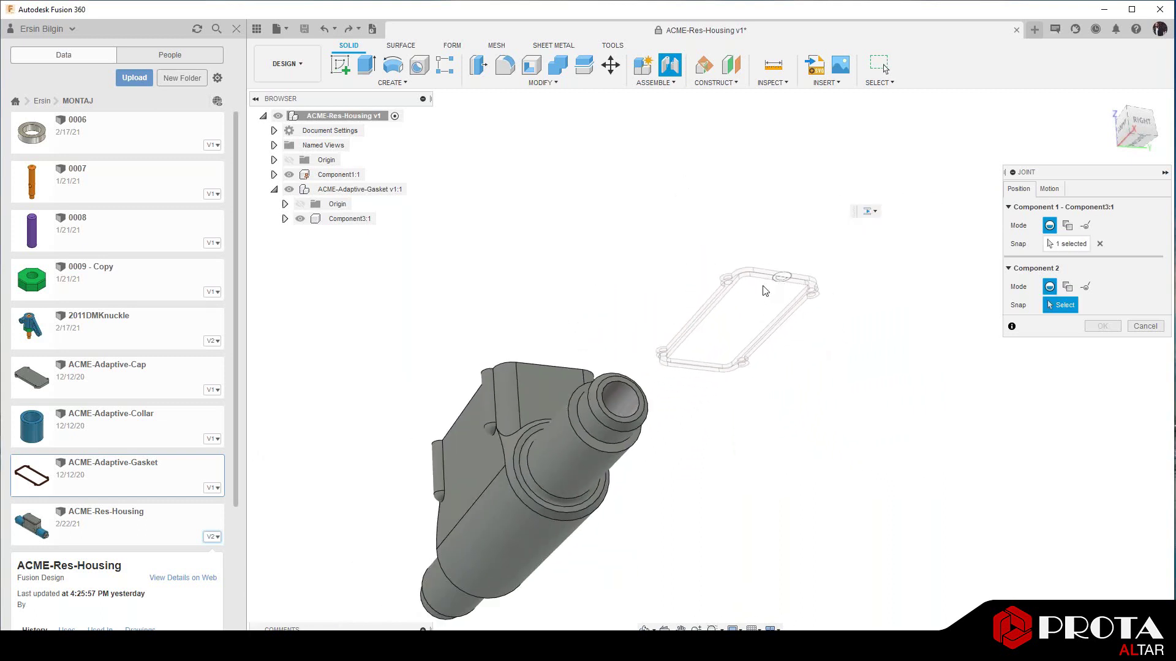
{"action": "mouse_move", "coordinate": [858, 281]}
{"action": "middle_mouse_down", "text": "shift"}
{"action": "mouse_move", "coordinate": [880, 324]}
{"action": "mouse_move", "coordinate": [843, 330]}
{"action": "mouse_move", "coordinate": [829, 388]}
{"action": "mouse_move", "coordinate": [814, 394]}
{"action": "mouse_move", "coordinate": [870, 385]}
{"action": "mouse_move", "coordinate": [829, 375]}
{"action": "mouse_move", "coordinate": [904, 382]}
{"action": "middle_mouse_up", "text": "shift"}
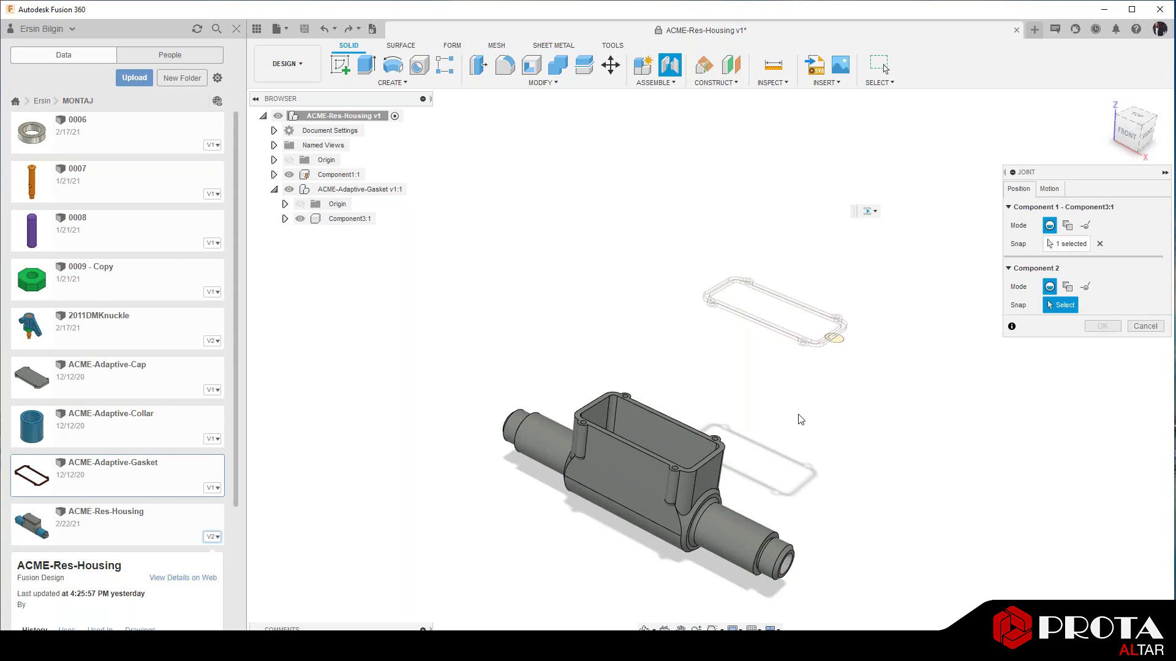
{"action": "scroll", "coordinate": [709, 456], "scroll_direction": "up", "scroll_amount": 2}
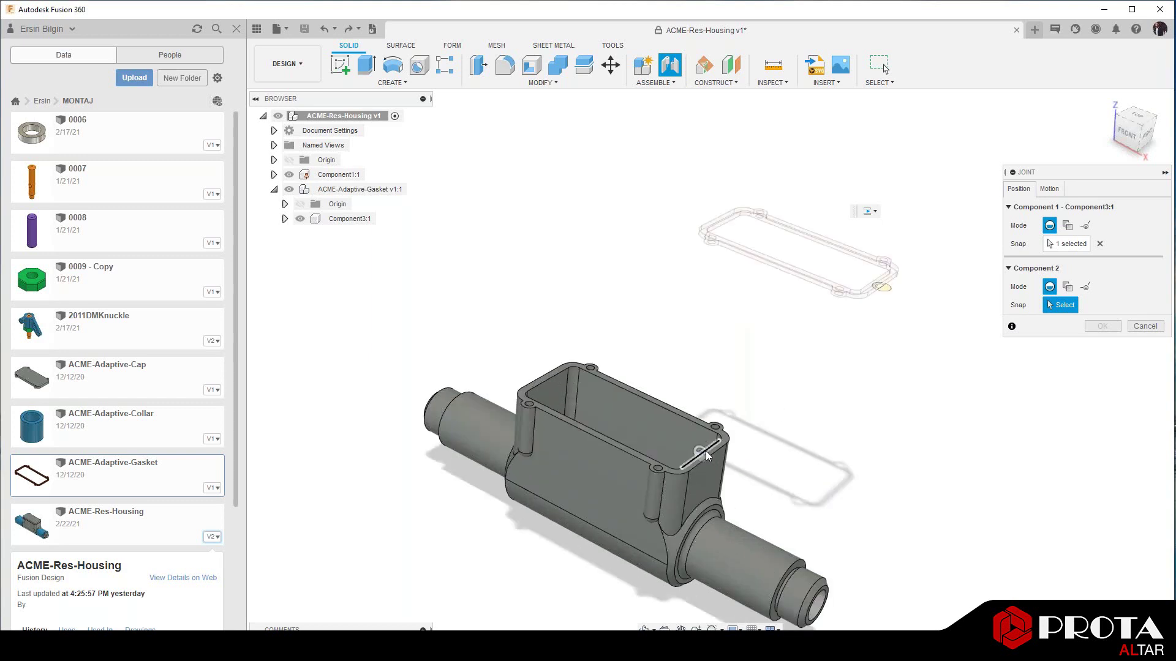
{"action": "scroll", "coordinate": [706, 450], "scroll_direction": "up", "scroll_amount": 2}
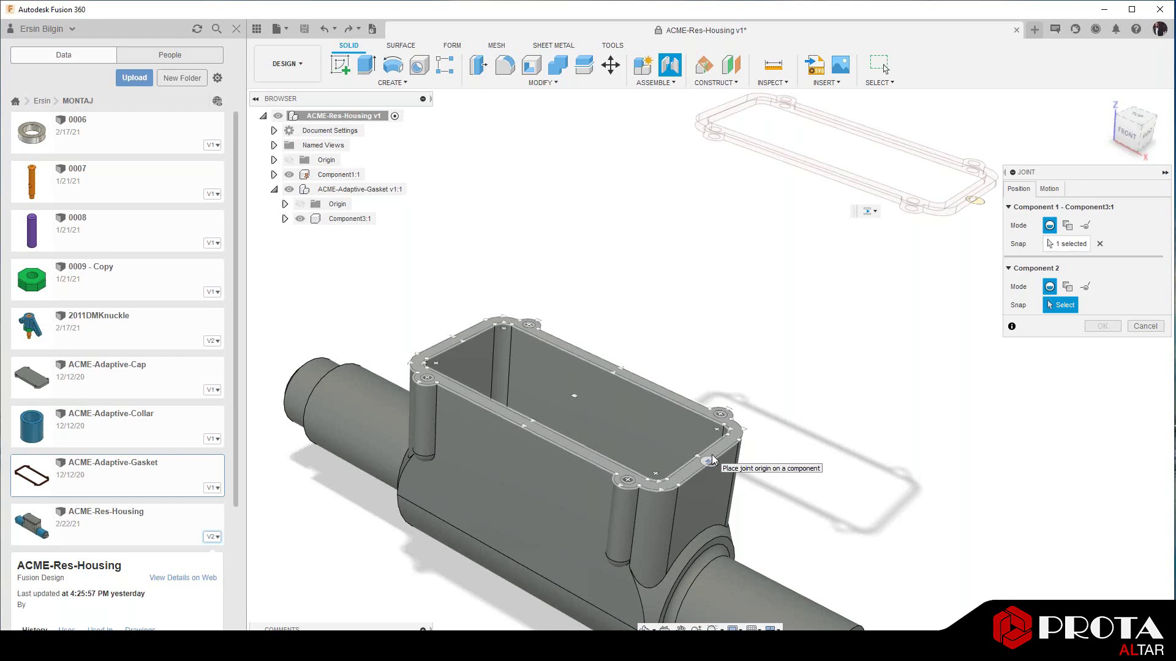
Step: Place the joint's second origin on the housing's top rim
{"action": "left_click", "coordinate": [711, 456]}
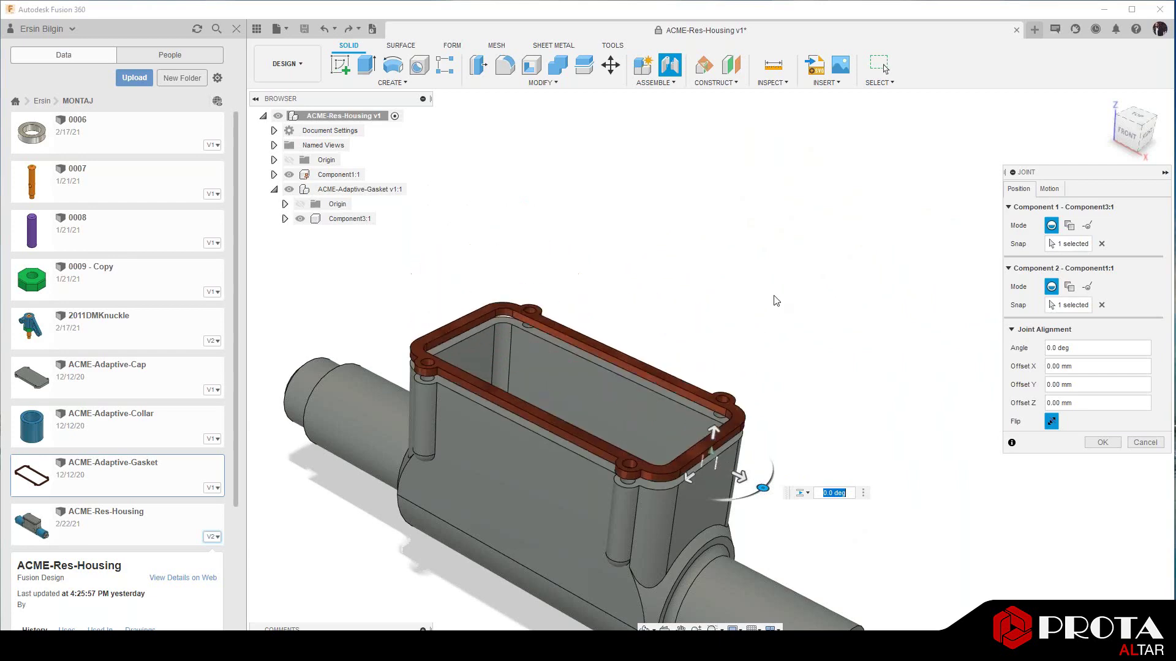
{"action": "scroll", "coordinate": [774, 297], "scroll_direction": "down", "scroll_amount": 2}
{"action": "scroll", "coordinate": [775, 297], "scroll_direction": "up", "scroll_amount": 2}
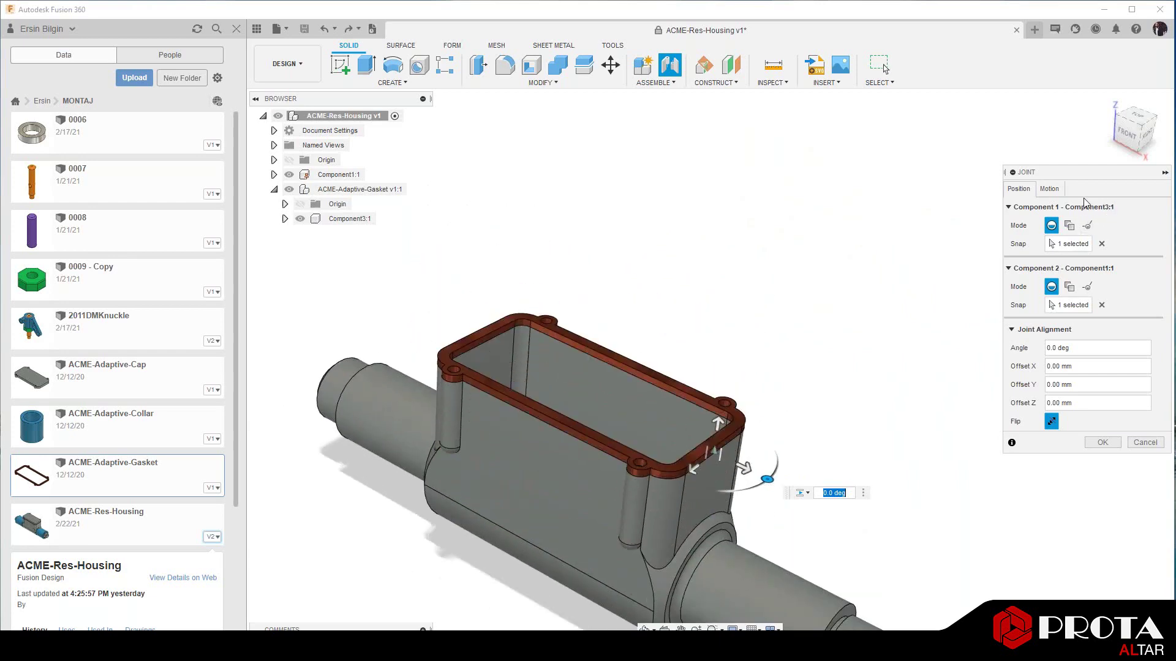
Step: Set the joint motion to Pin-Slot after trying Revolute and Cylindrical
{"action": "left_click", "coordinate": [1049, 189]}
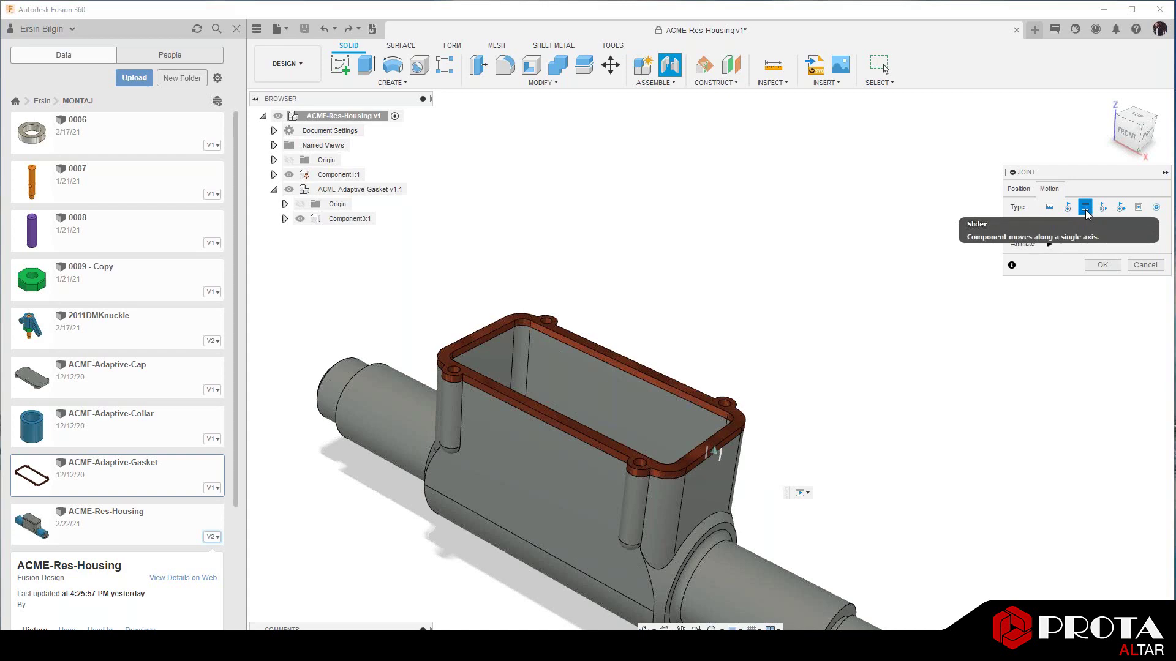
{"action": "left_click", "coordinate": [1067, 208]}
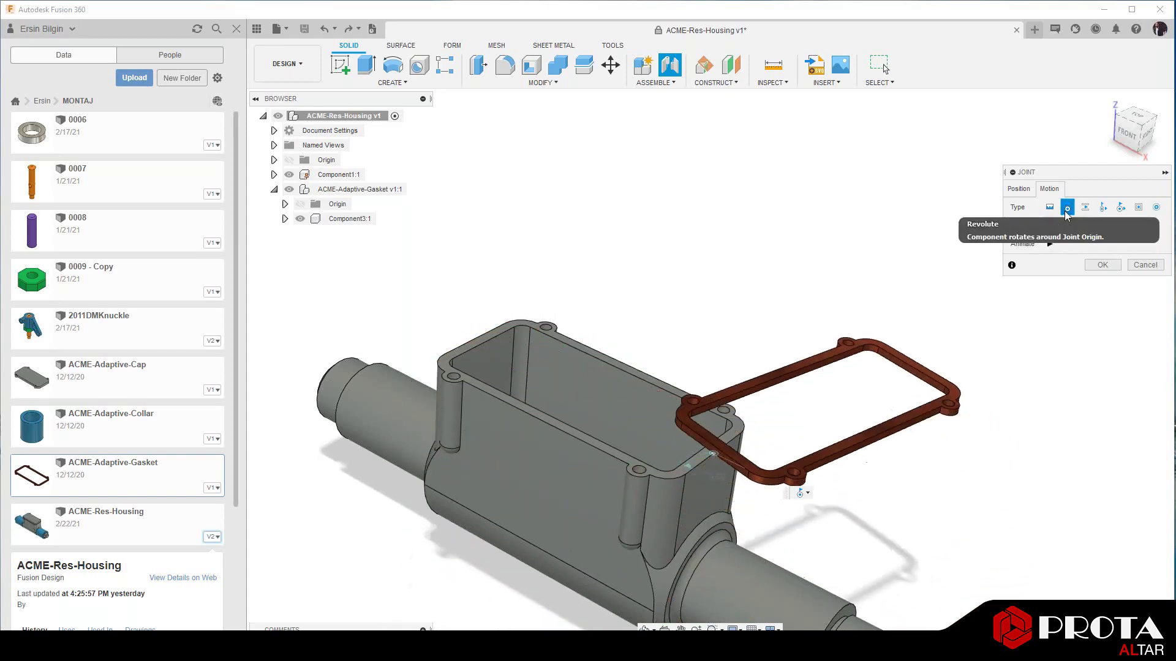
{"action": "left_click", "coordinate": [1103, 208]}
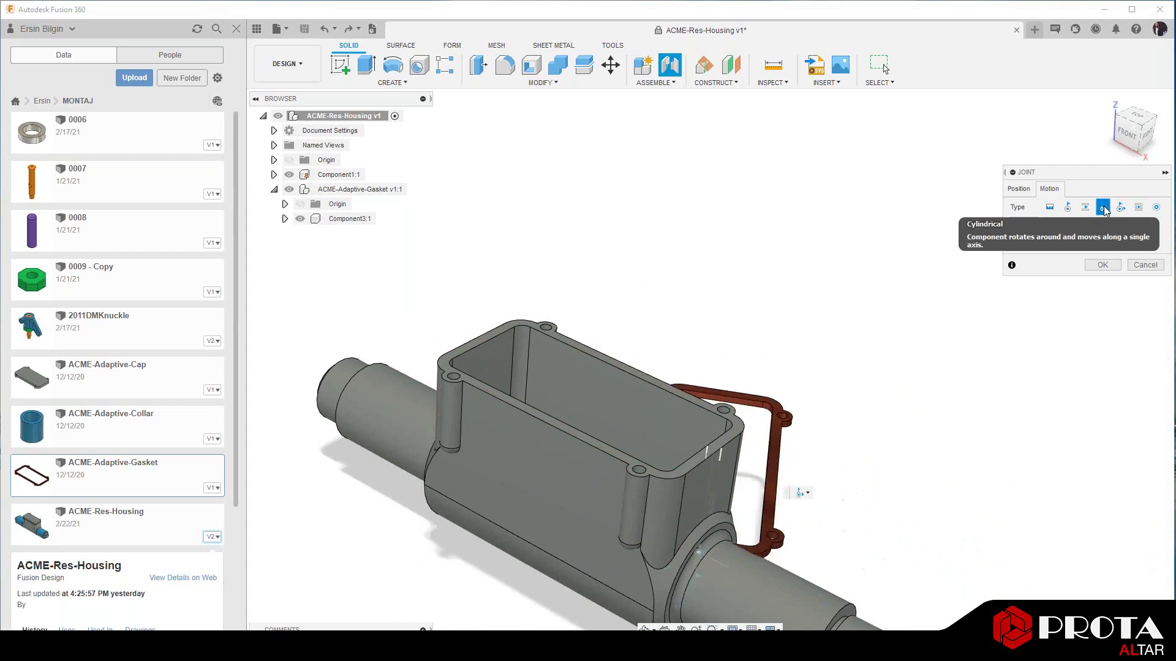
{"action": "left_click", "coordinate": [1121, 208]}
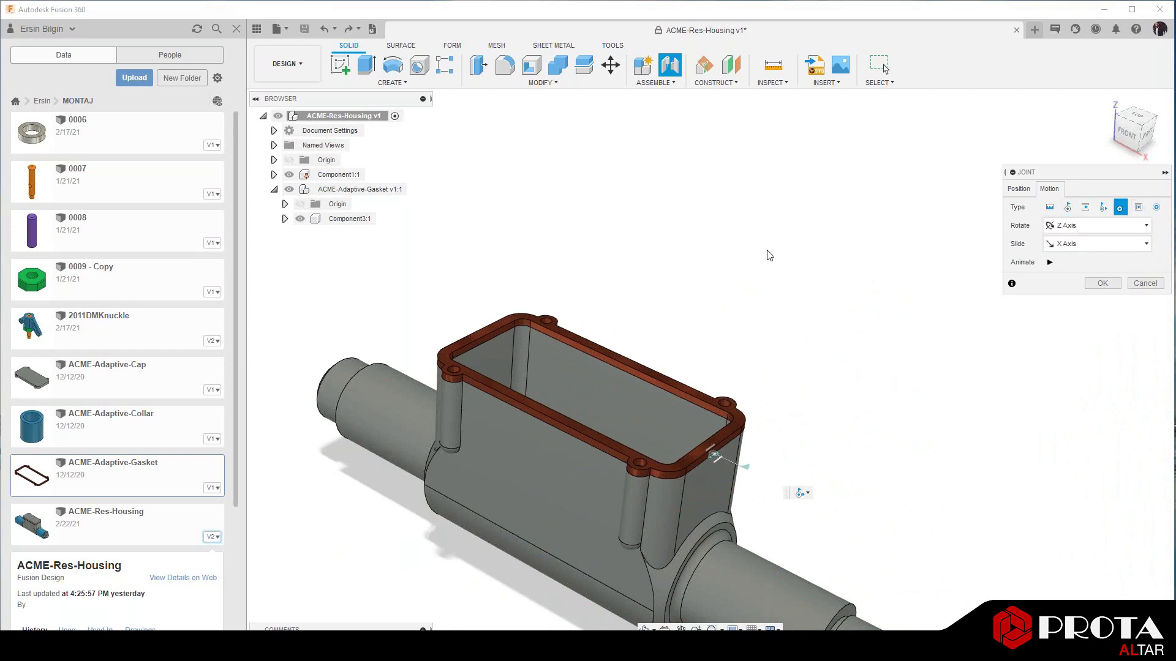
{"action": "scroll", "coordinate": [770, 255], "scroll_direction": "down", "scroll_amount": 2}
{"action": "middle_click_drag", "start_coordinate": [774, 260], "coordinate": [788, 272], "text": "shift"}
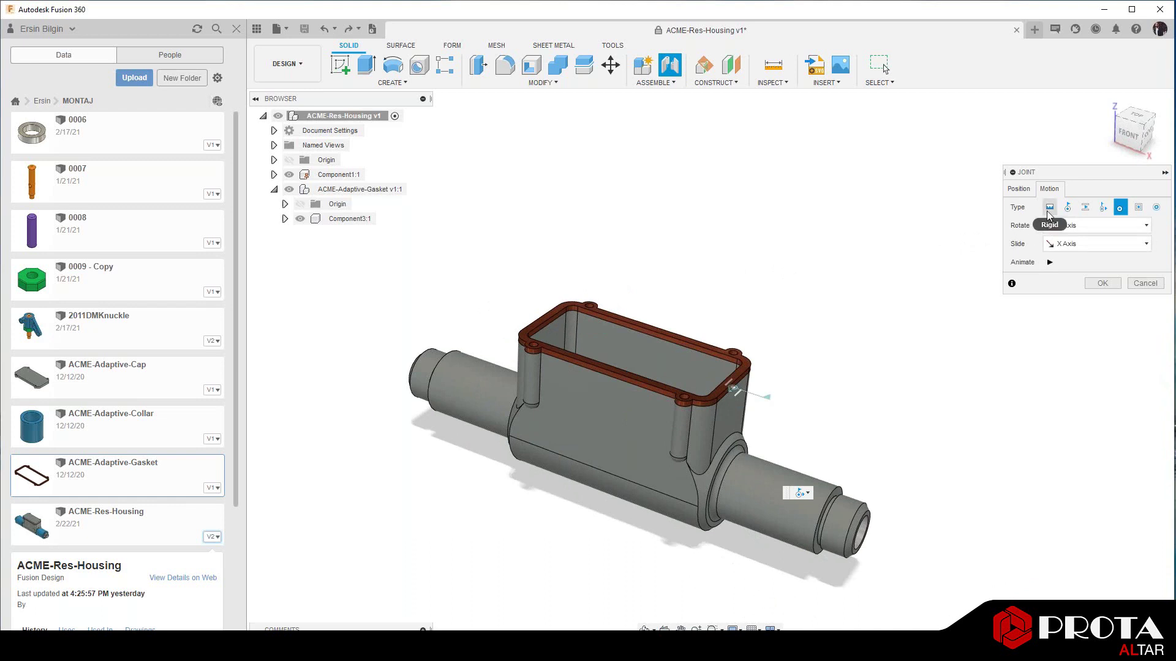
{"action": "mouse_move", "coordinate": [1049, 207]}
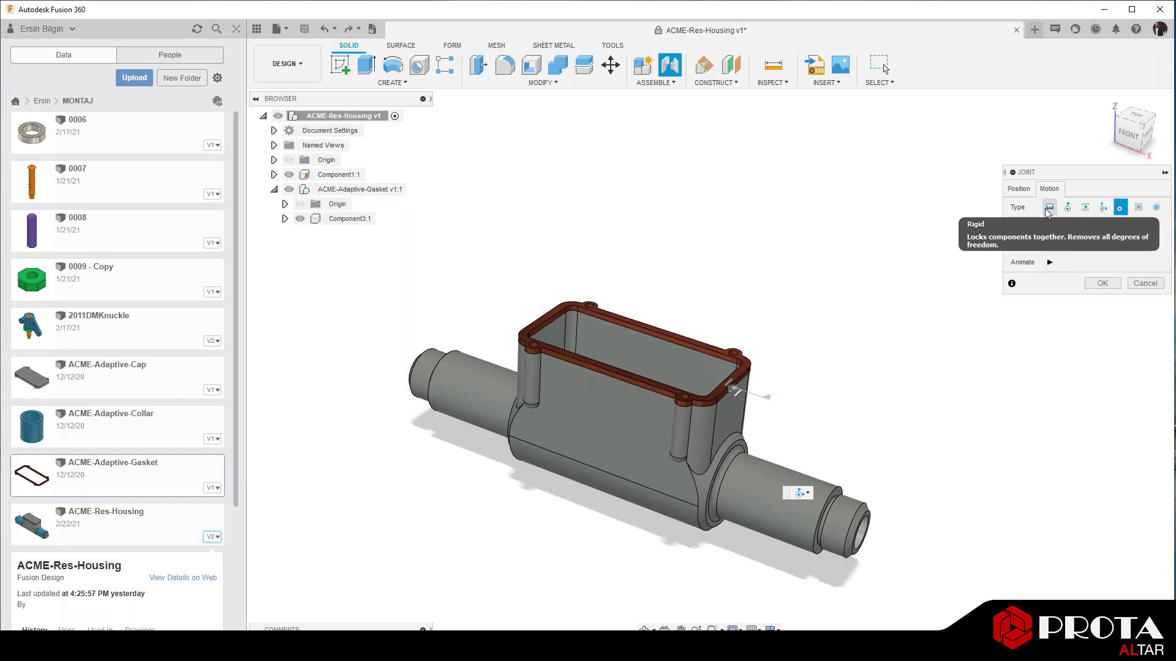
Step: Make the gasket-to-housing joint Rigid, preview it with Animate, and create it
{"action": "left_click", "coordinate": [1049, 208]}
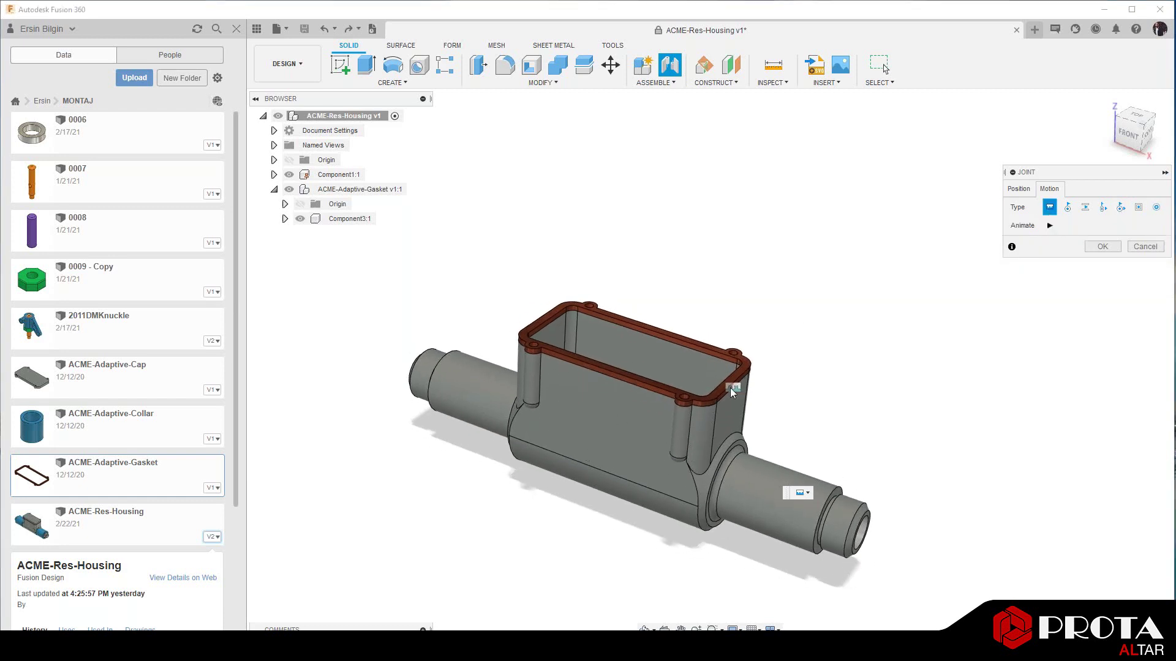
{"action": "scroll", "coordinate": [729, 387], "scroll_direction": "up", "scroll_amount": 2}
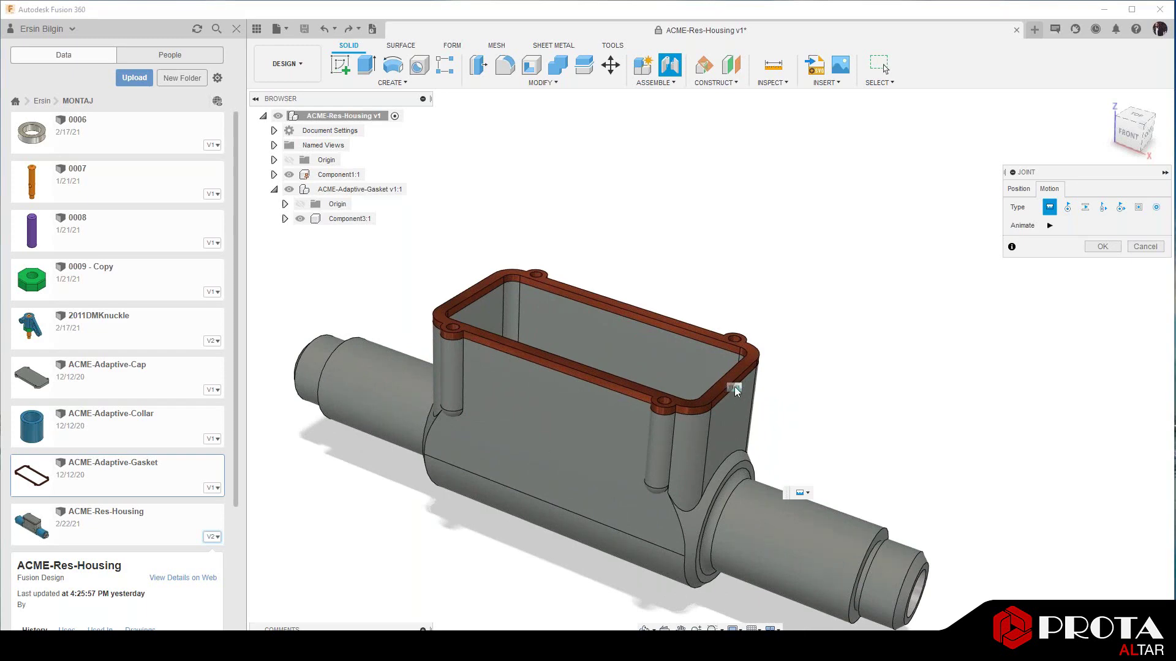
{"action": "scroll", "coordinate": [734, 387], "scroll_direction": "down", "scroll_amount": 1}
{"action": "scroll", "coordinate": [734, 389], "scroll_direction": "down", "scroll_amount": 1}
{"action": "middle_click_drag", "start_coordinate": [733, 389], "coordinate": [728, 430], "text": "shift"}
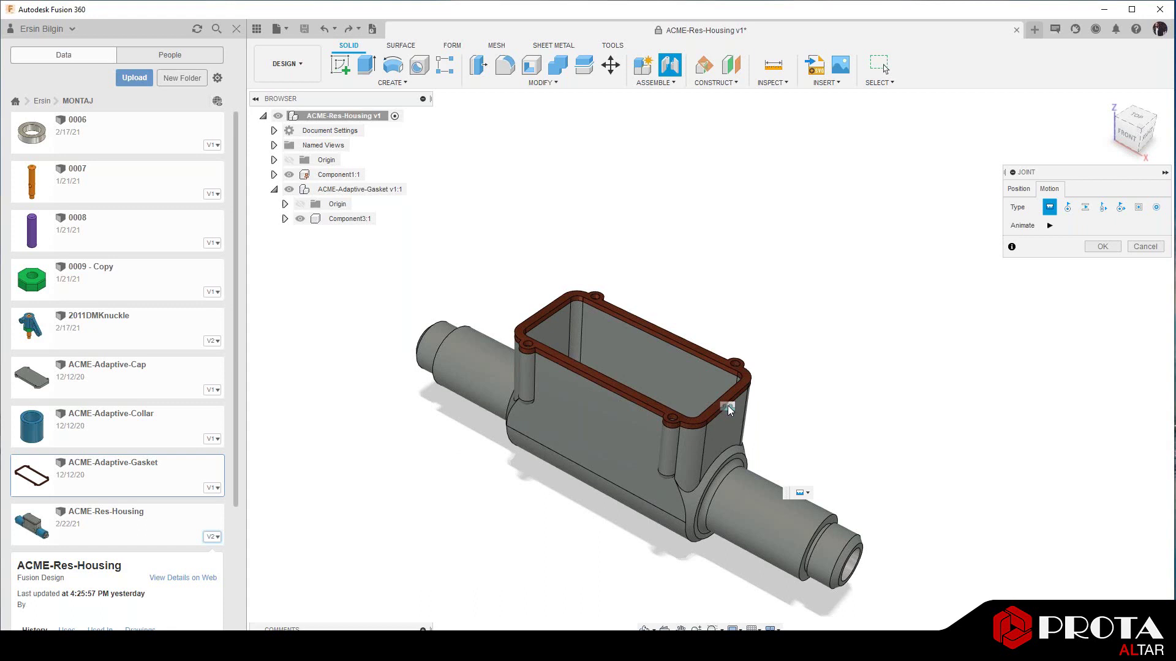
{"action": "left_click", "coordinate": [1048, 226]}
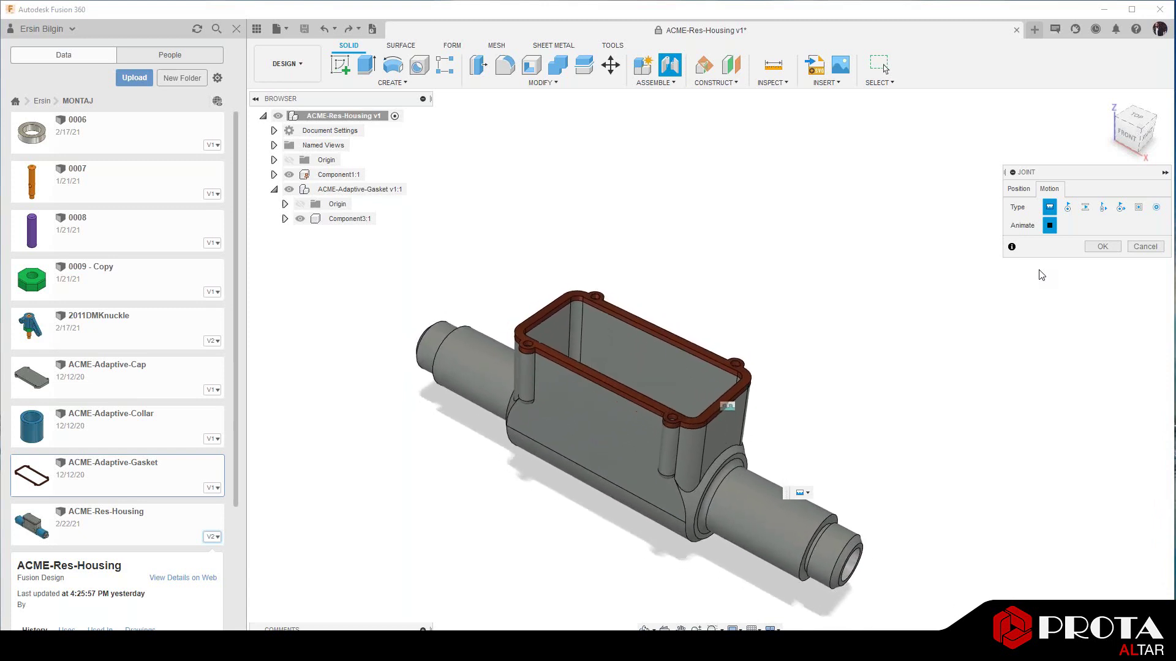
{"action": "left_click", "coordinate": [1105, 247]}
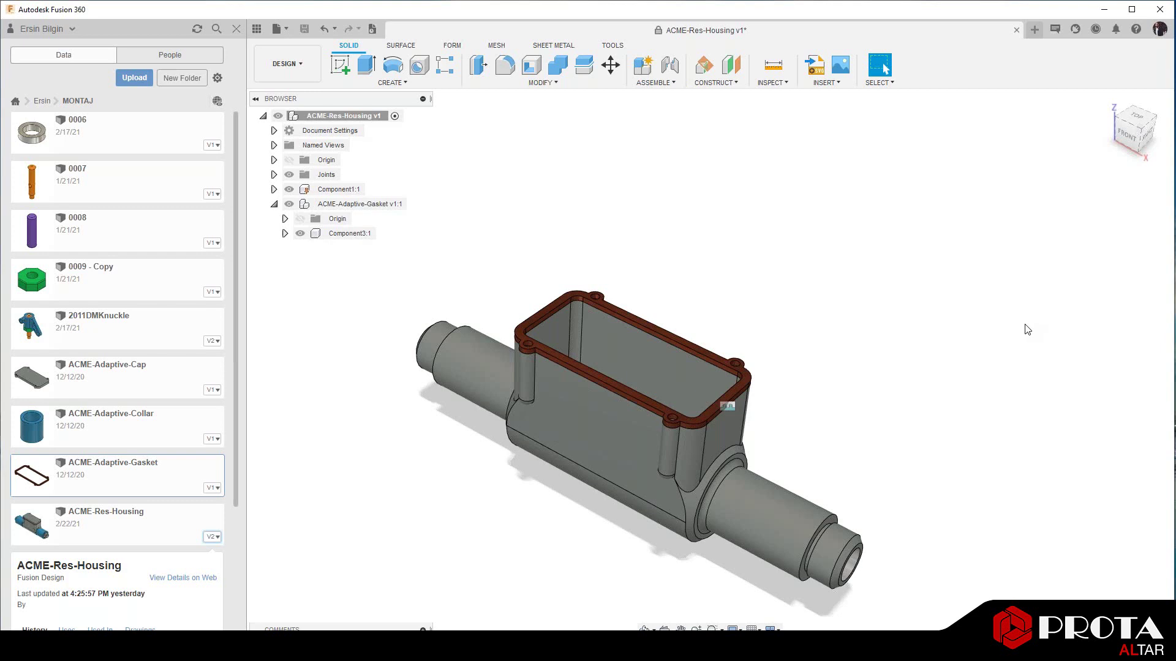
{"action": "scroll", "coordinate": [937, 300], "scroll_direction": "down", "scroll_amount": 2}
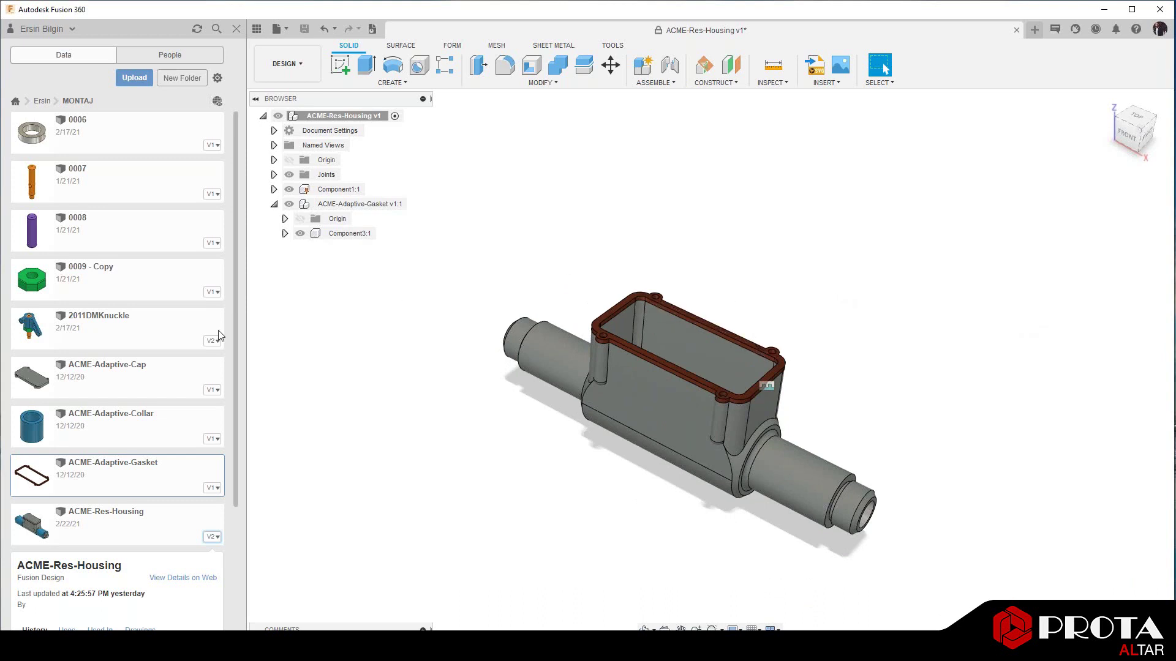
Step: Insert ACME-Adaptive-Collar from the Data Panel and move it 80 mm above the housing
{"action": "left_click", "coordinate": [112, 427]}
{"action": "mouse_move", "coordinate": [112, 427]}
{"action": "left_mouse_down"}
{"action": "mouse_move", "coordinate": [841, 170]}
{"action": "mouse_move", "coordinate": [863, 200]}
{"action": "left_mouse_up"}
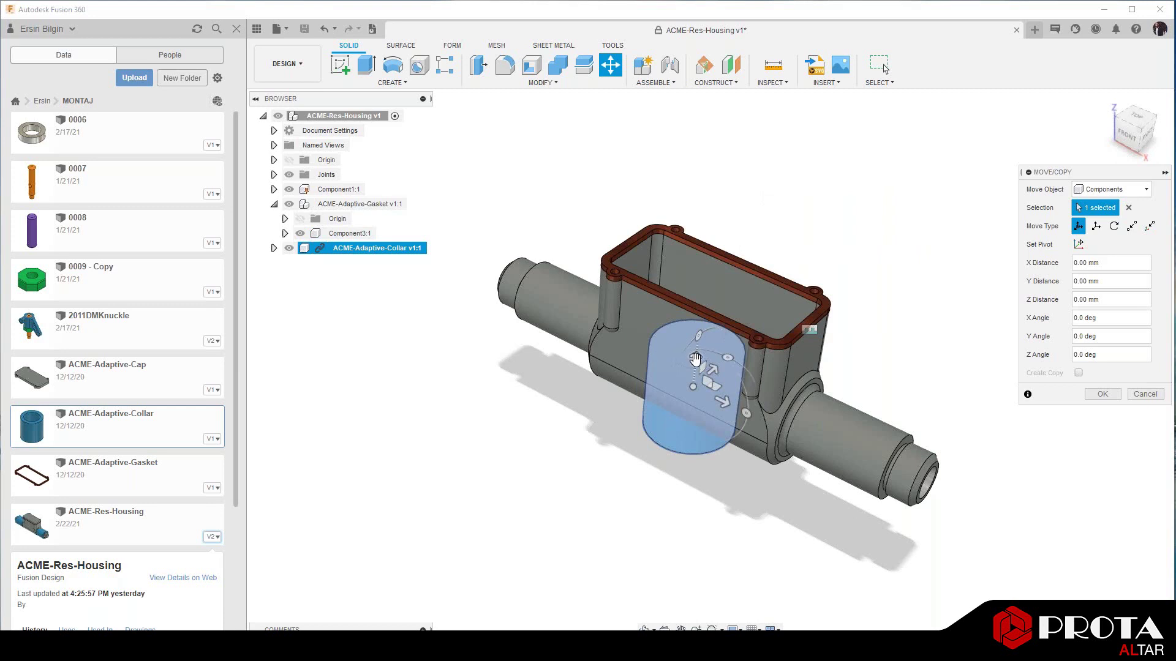
{"action": "mouse_move", "coordinate": [696, 358]}
{"action": "left_mouse_down"}
{"action": "mouse_move", "coordinate": [724, 167]}
{"action": "mouse_move", "coordinate": [667, 289]}
{"action": "left_mouse_up"}
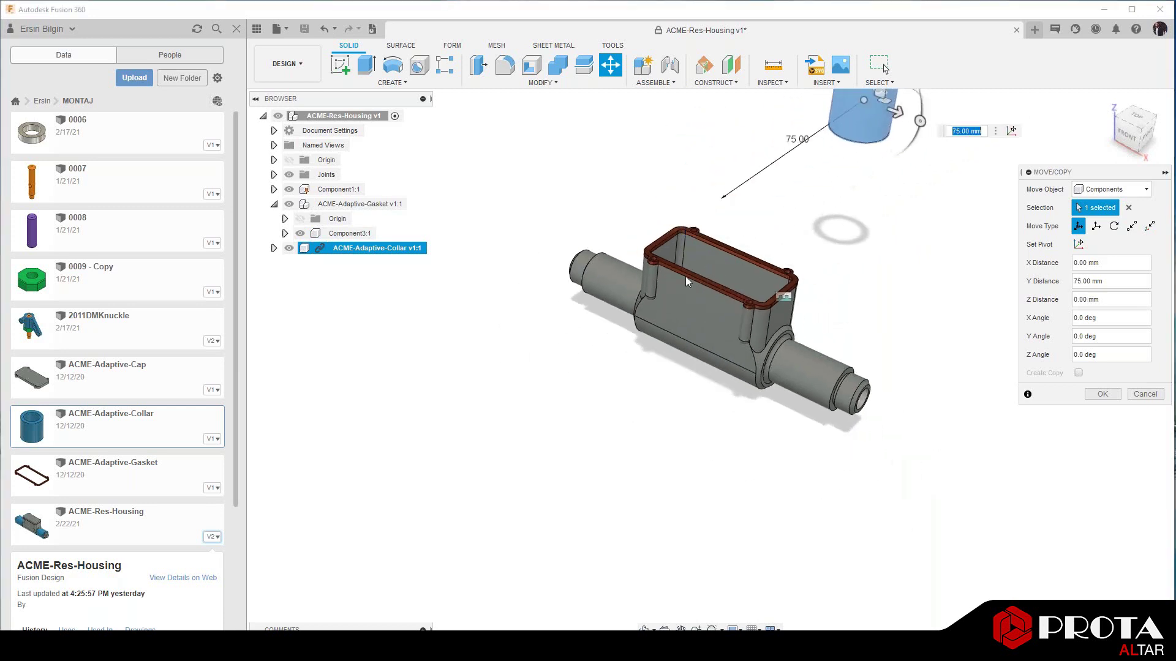
{"action": "scroll", "coordinate": [666, 290], "scroll_direction": "down", "scroll_amount": 2}
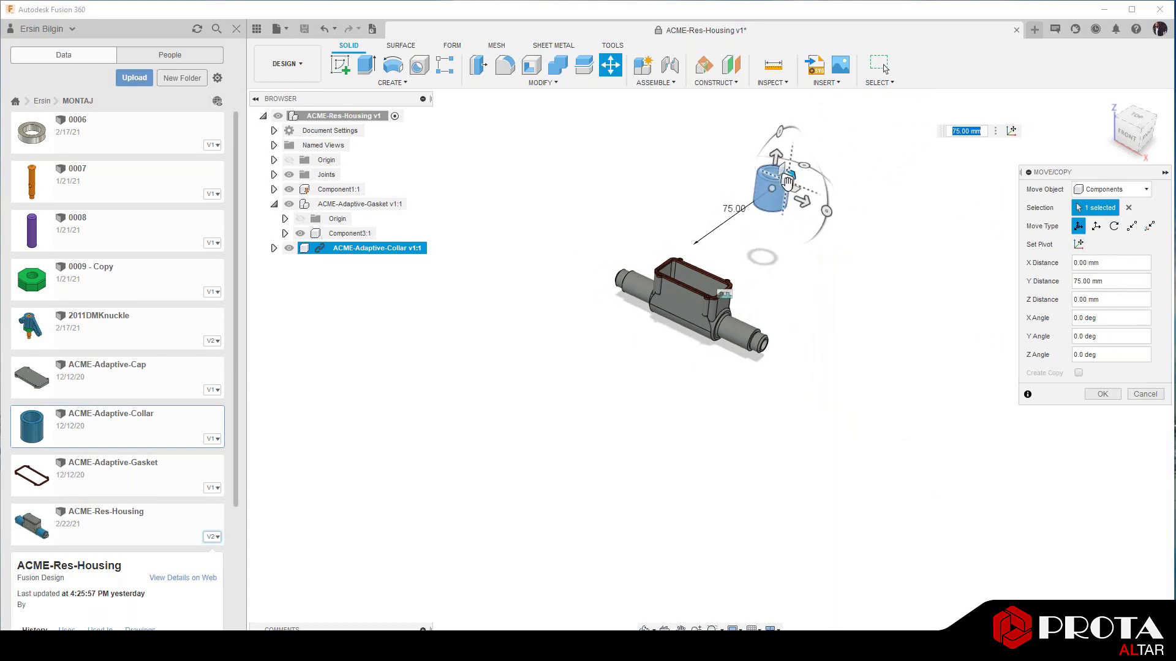
{"action": "mouse_move", "coordinate": [789, 176]}
{"action": "left_mouse_down"}
{"action": "mouse_move", "coordinate": [866, 179]}
{"action": "mouse_move", "coordinate": [846, 230]}
{"action": "left_mouse_up"}
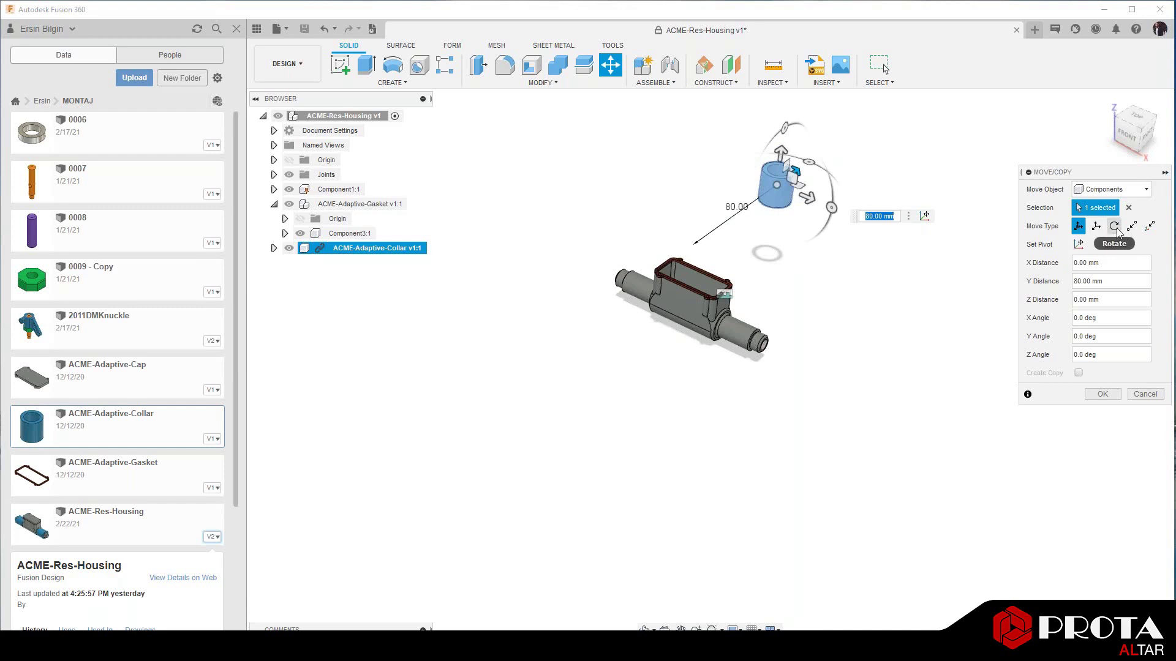
{"action": "left_click", "coordinate": [1102, 394]}
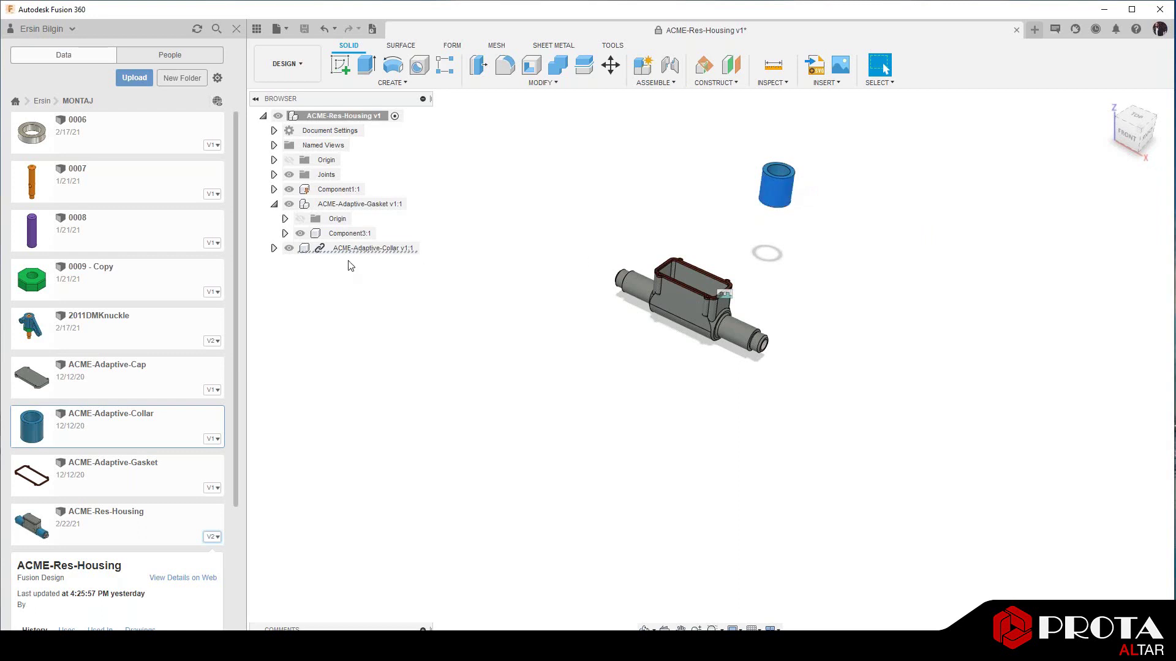
Step: Copy-paste the collar and move the copy down and 50 mm along X
{"action": "right_click", "coordinate": [366, 250]}
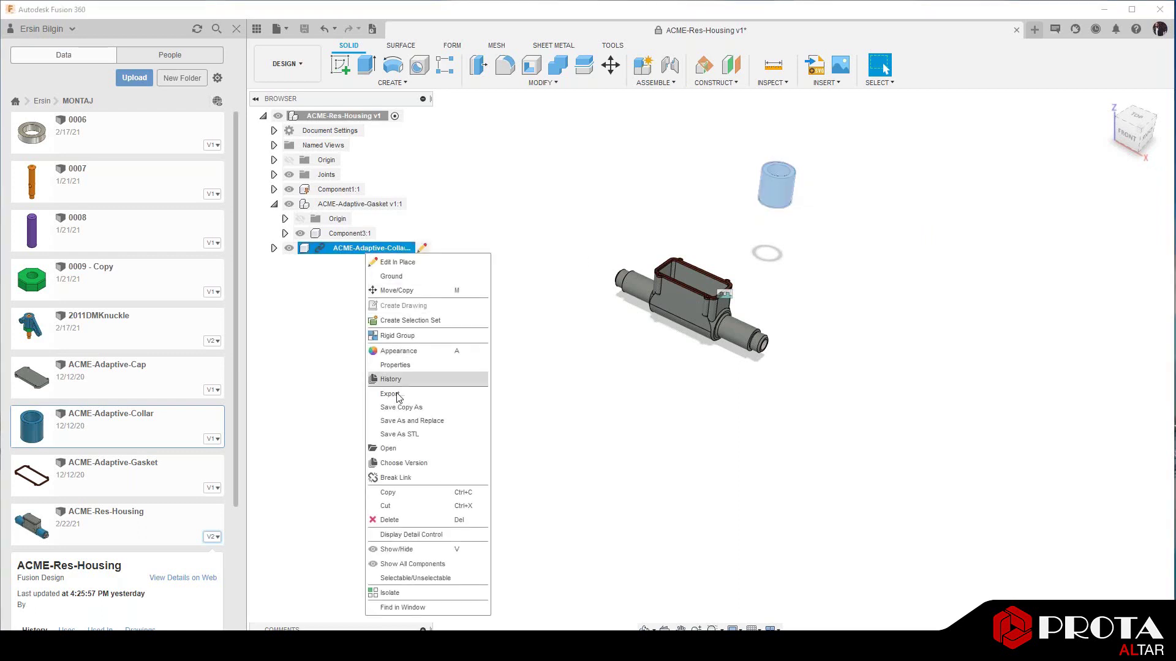
{"action": "left_click", "coordinate": [404, 499]}
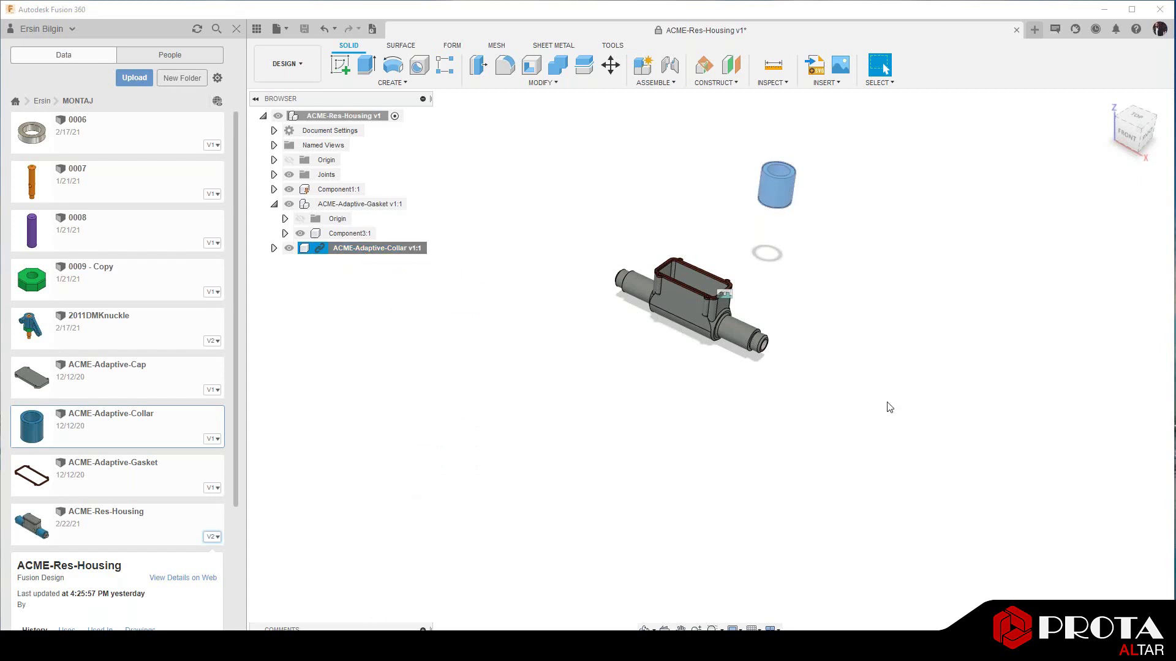
{"action": "key", "text": "ctrl+v"}
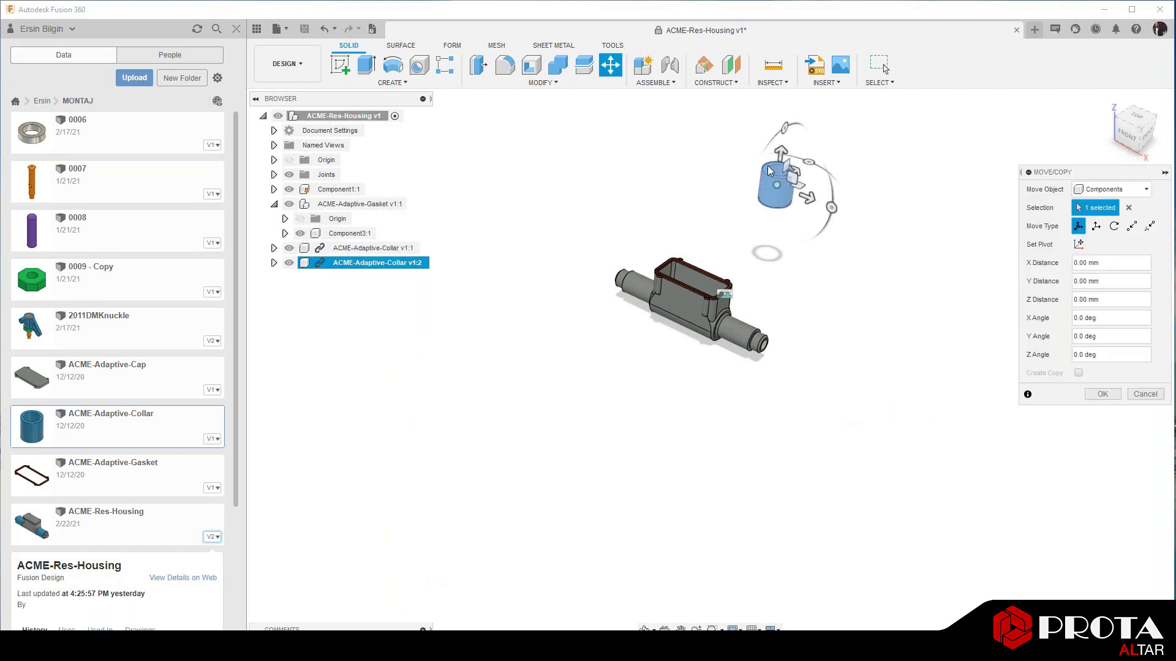
{"action": "left_click_drag", "start_coordinate": [781, 151], "coordinate": [792, 371]}
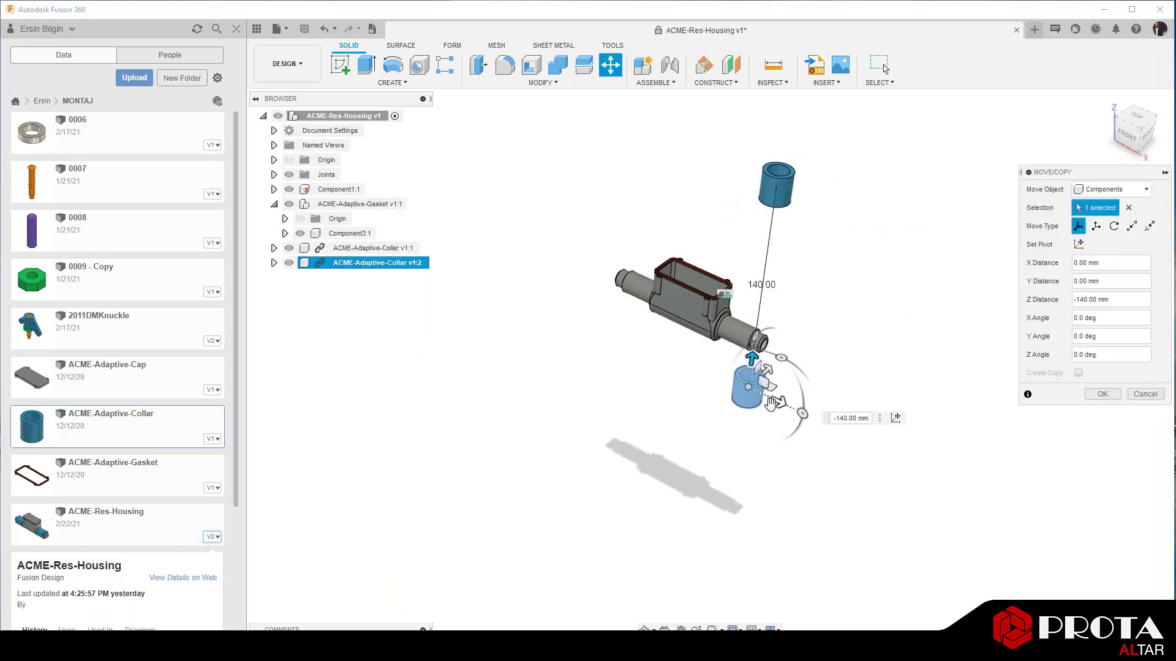
{"action": "mouse_move", "coordinate": [780, 388]}
{"action": "left_mouse_down"}
{"action": "mouse_move", "coordinate": [796, 417]}
{"action": "mouse_move", "coordinate": [866, 451]}
{"action": "left_mouse_up"}
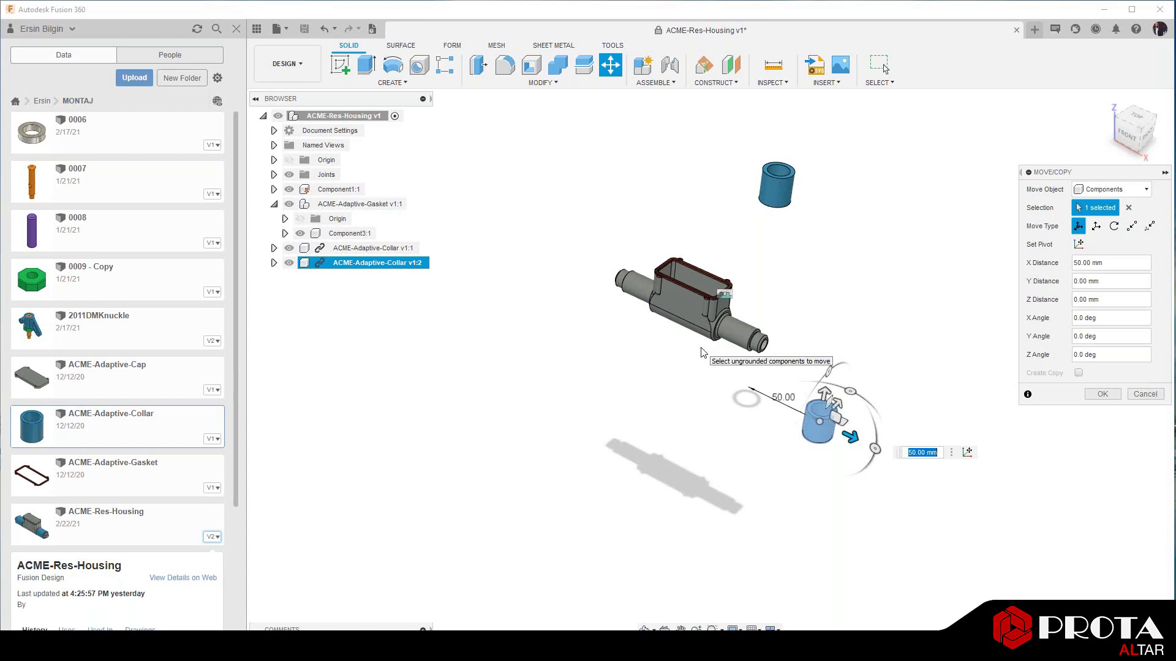
{"action": "key", "text": "Return"}
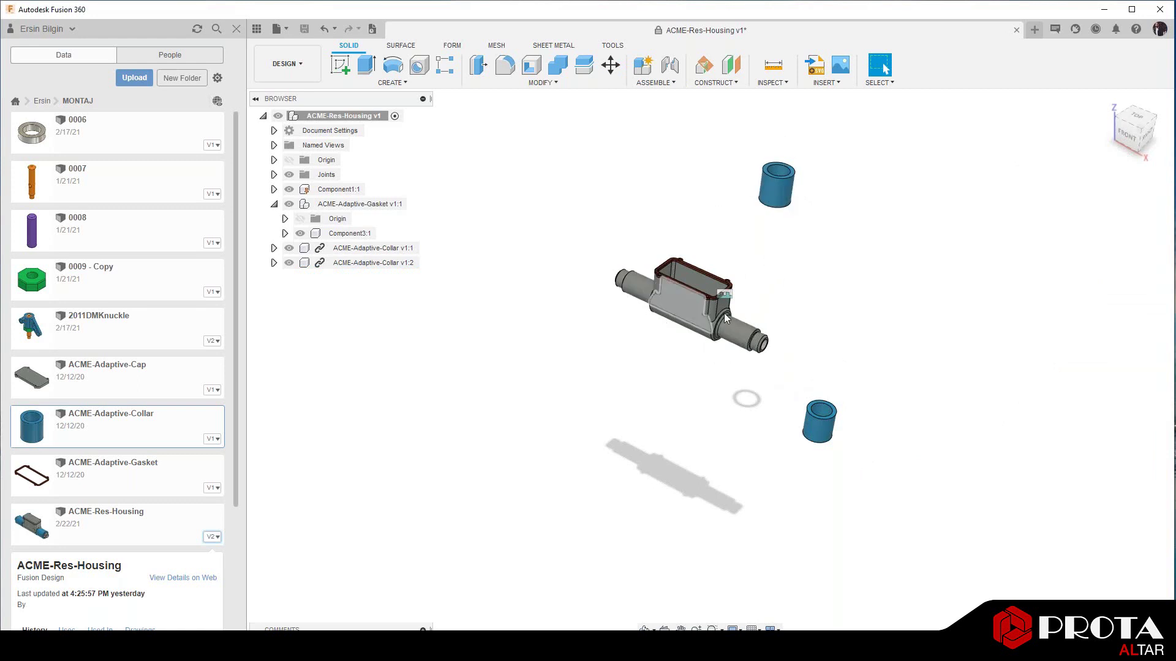
Step: Break the links of both collar components to their source design
{"action": "left_click", "coordinate": [363, 251]}
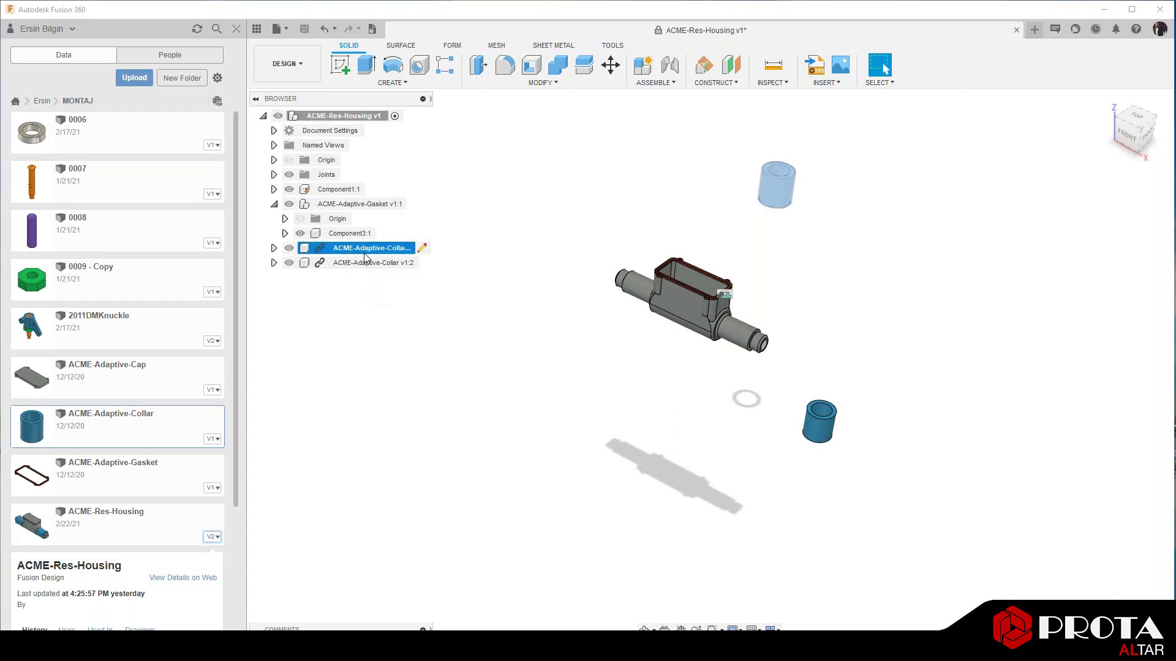
{"action": "left_click", "coordinate": [273, 248]}
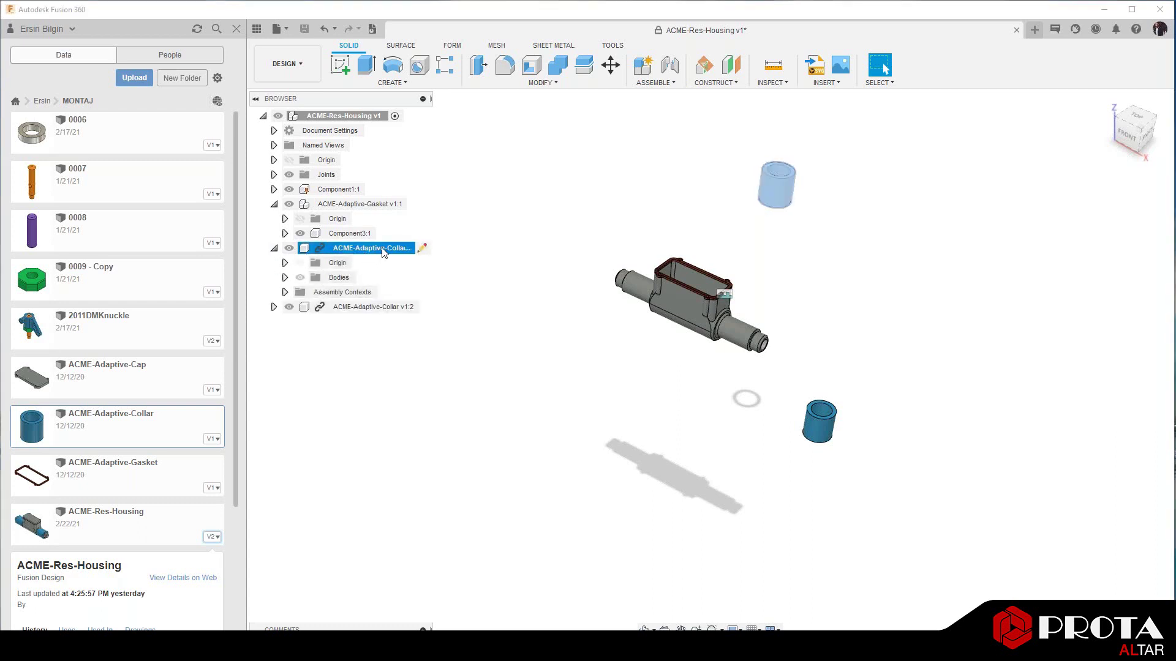
{"action": "right_click", "coordinate": [383, 248]}
{"action": "left_click", "coordinate": [413, 473]}
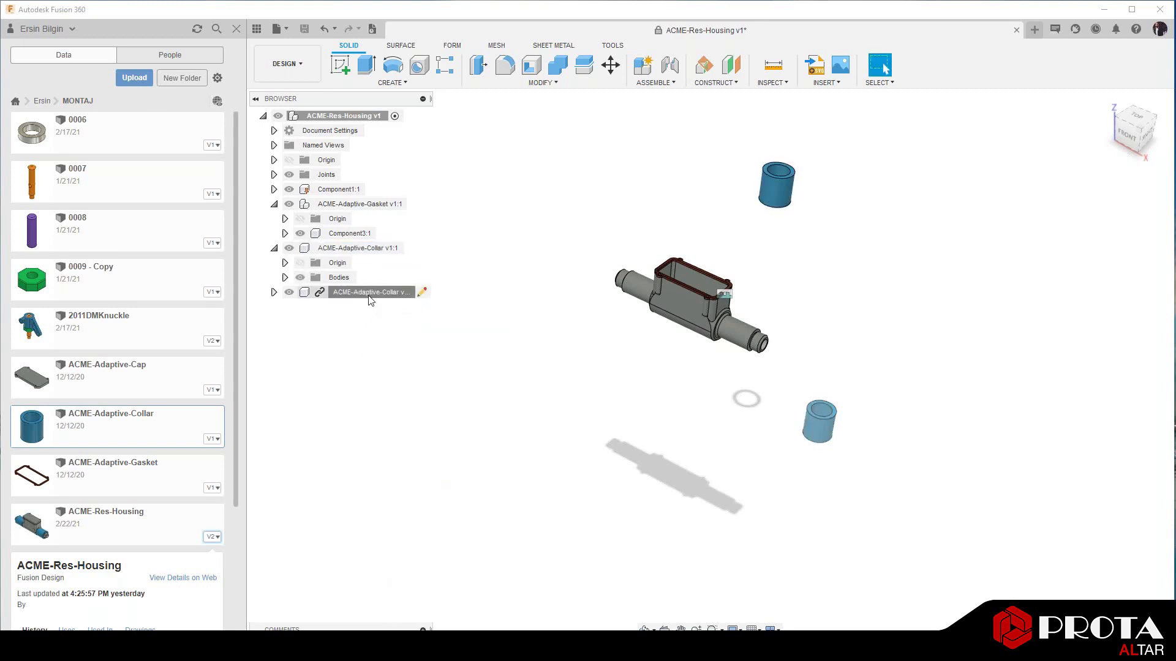
{"action": "right_click", "coordinate": [370, 294]}
{"action": "left_click", "coordinate": [412, 518]}
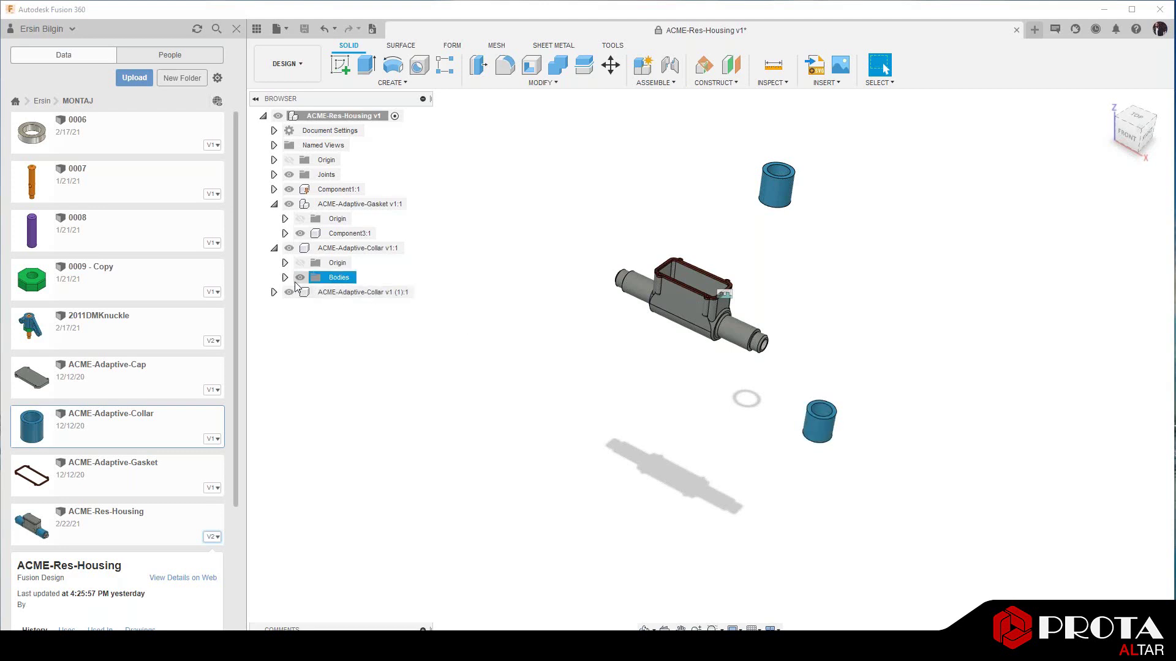
Step: Turn the first collar's Body1 into its own component, Component6:1
{"action": "left_click", "coordinate": [337, 253]}
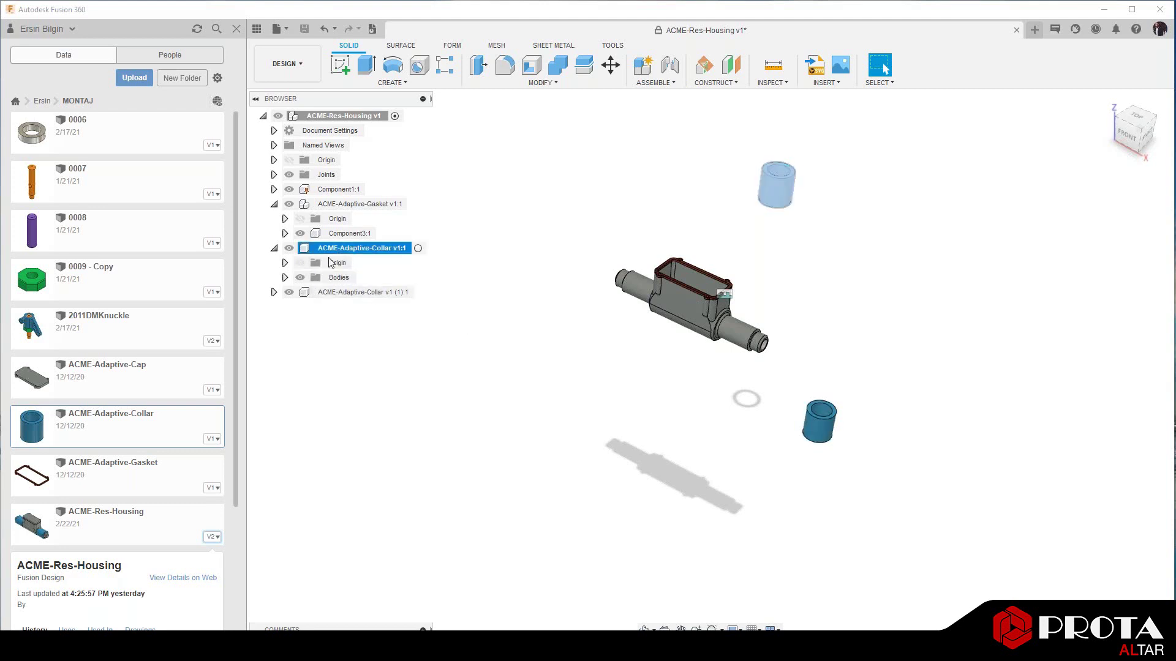
{"action": "left_click", "coordinate": [285, 279]}
{"action": "left_click", "coordinate": [349, 293]}
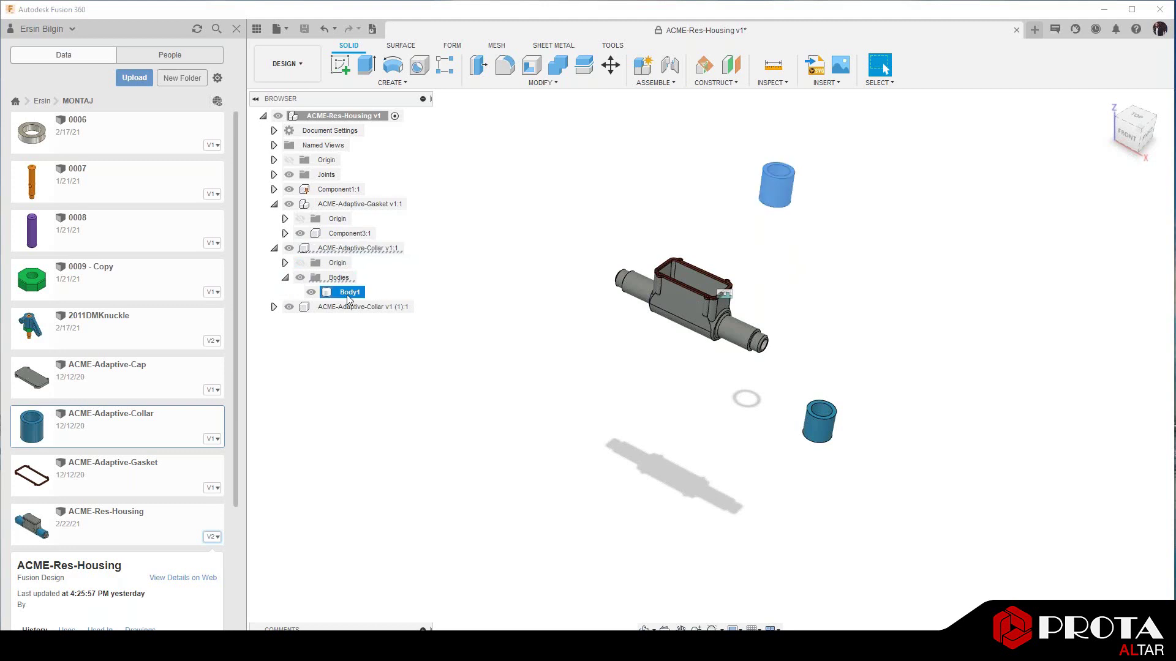
{"action": "right_click", "coordinate": [348, 296]}
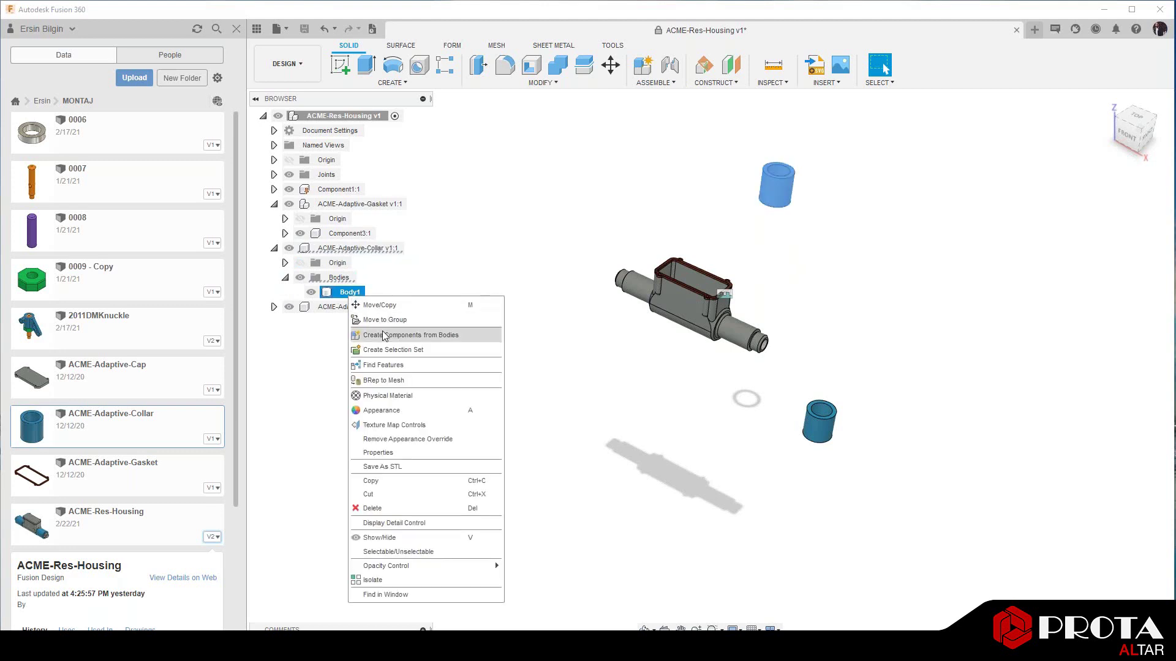
{"action": "left_click", "coordinate": [352, 335]}
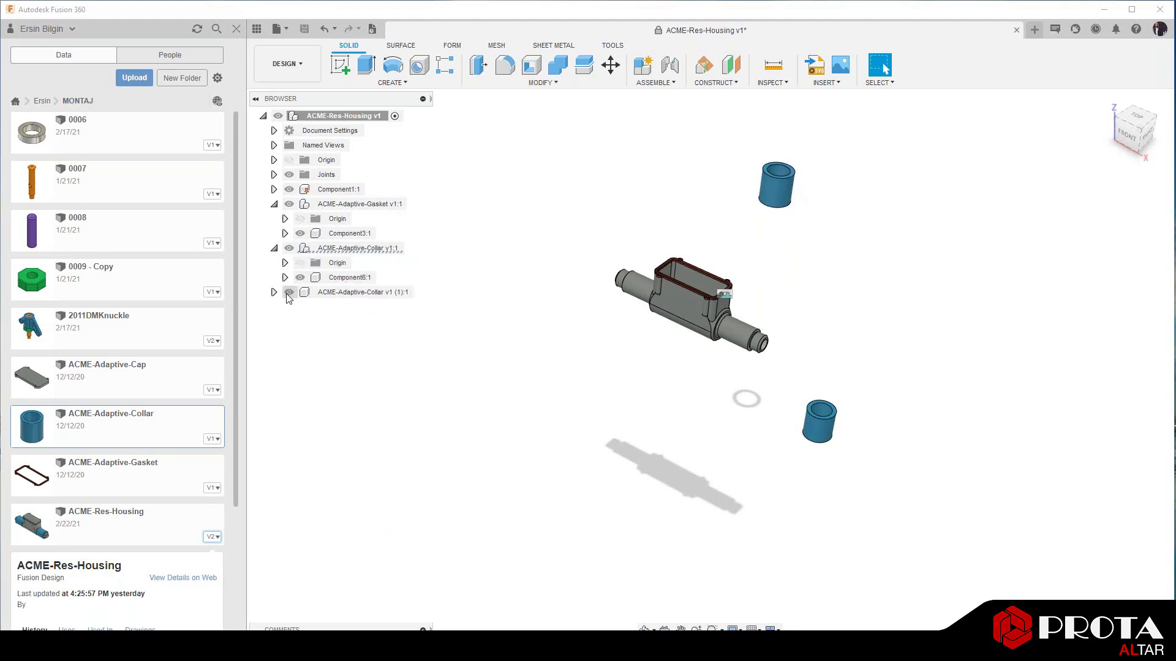
Step: Turn the second collar's Body1 into its own component, Component7:1
{"action": "left_click", "coordinate": [360, 297]}
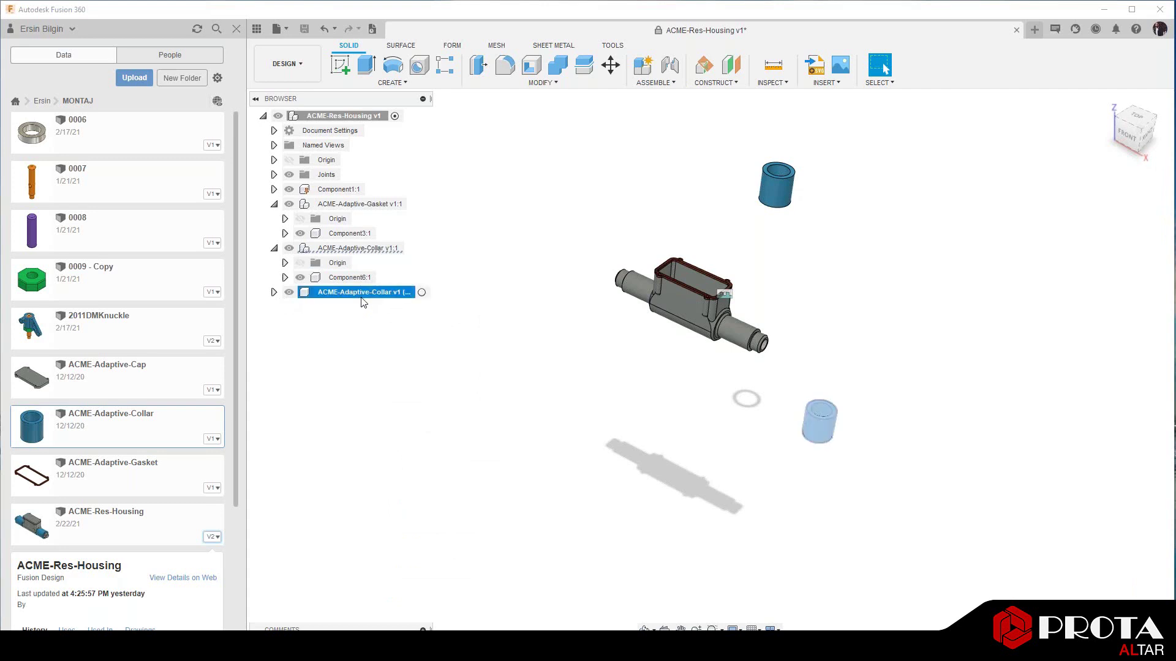
{"action": "left_click", "coordinate": [274, 293]}
{"action": "left_click", "coordinate": [285, 322]}
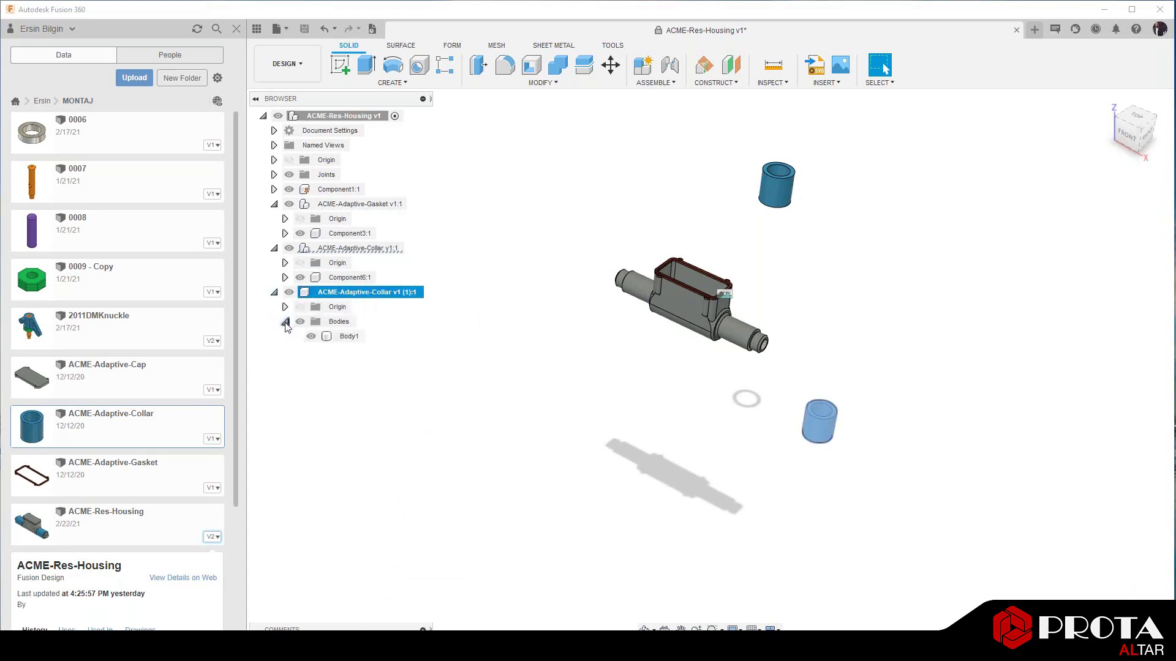
{"action": "right_click", "coordinate": [349, 339]}
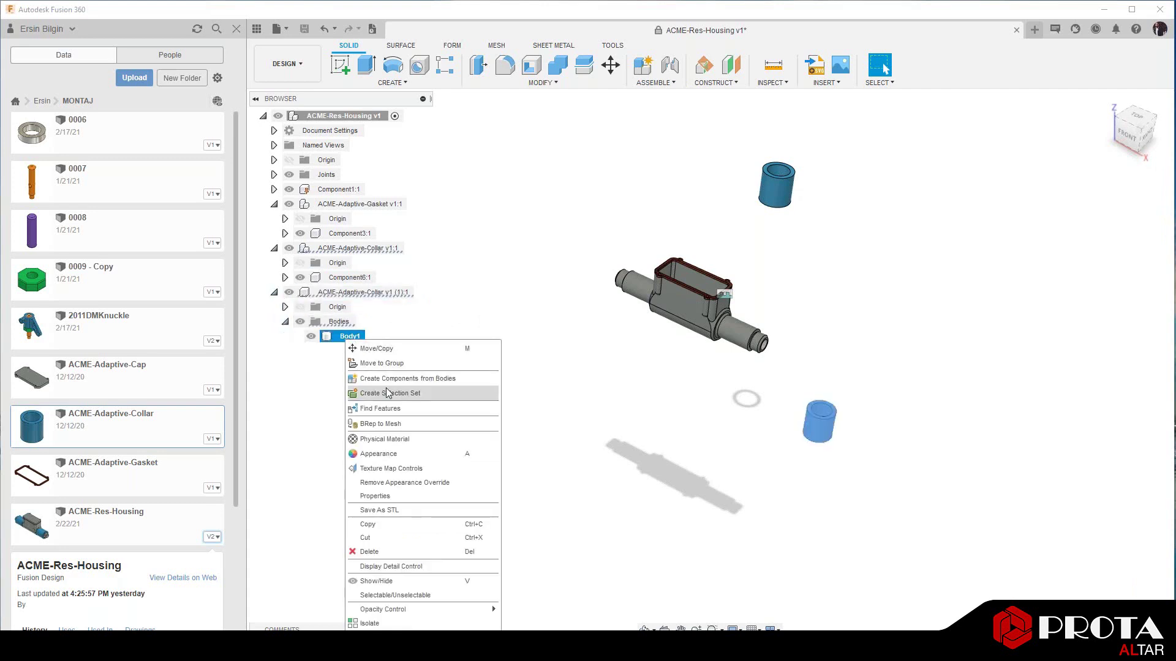
{"action": "left_click", "coordinate": [395, 378]}
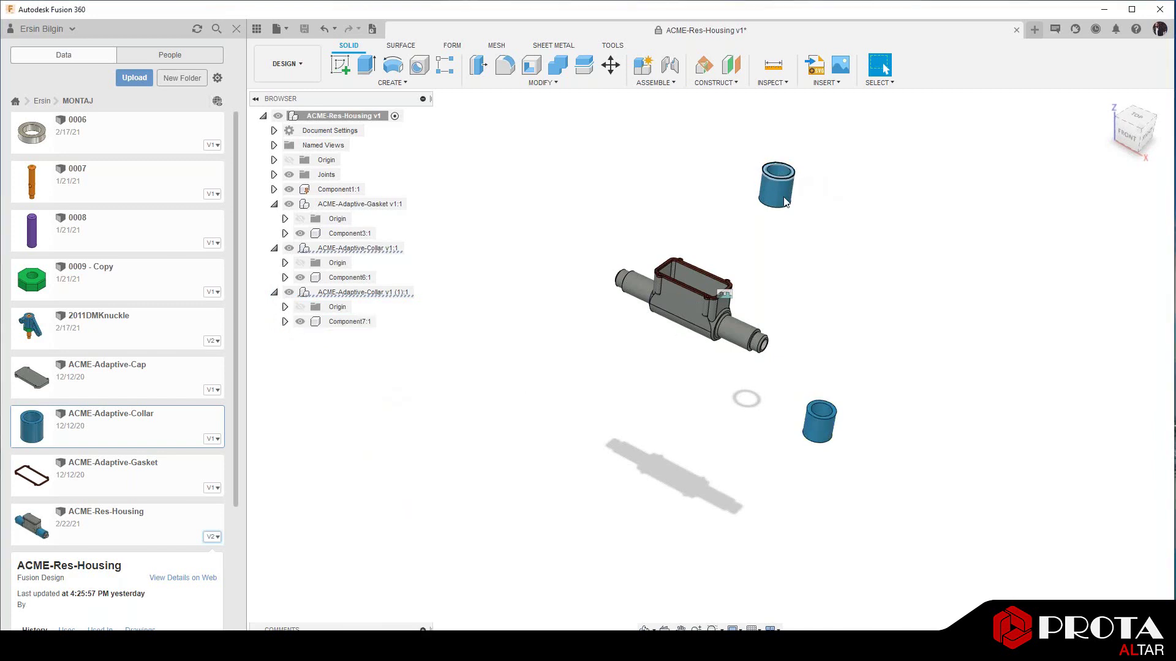
Step: Start a joint snapping the top collar onto the housing's left shaft
{"action": "left_click", "coordinate": [667, 80]}
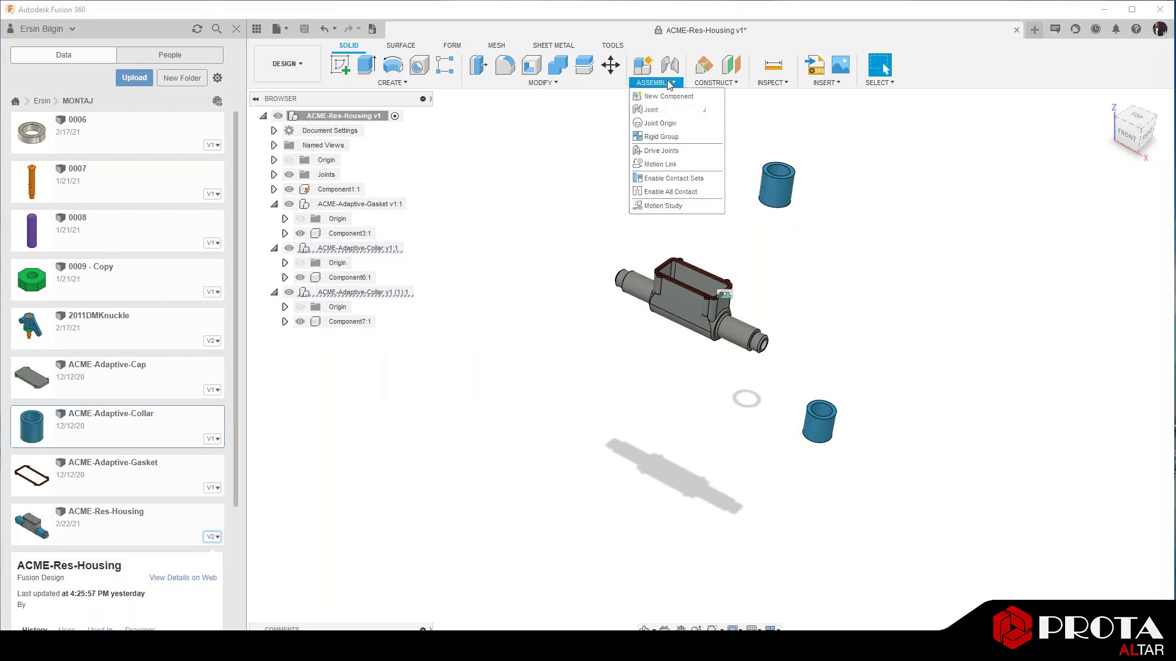
{"action": "left_click", "coordinate": [661, 114]}
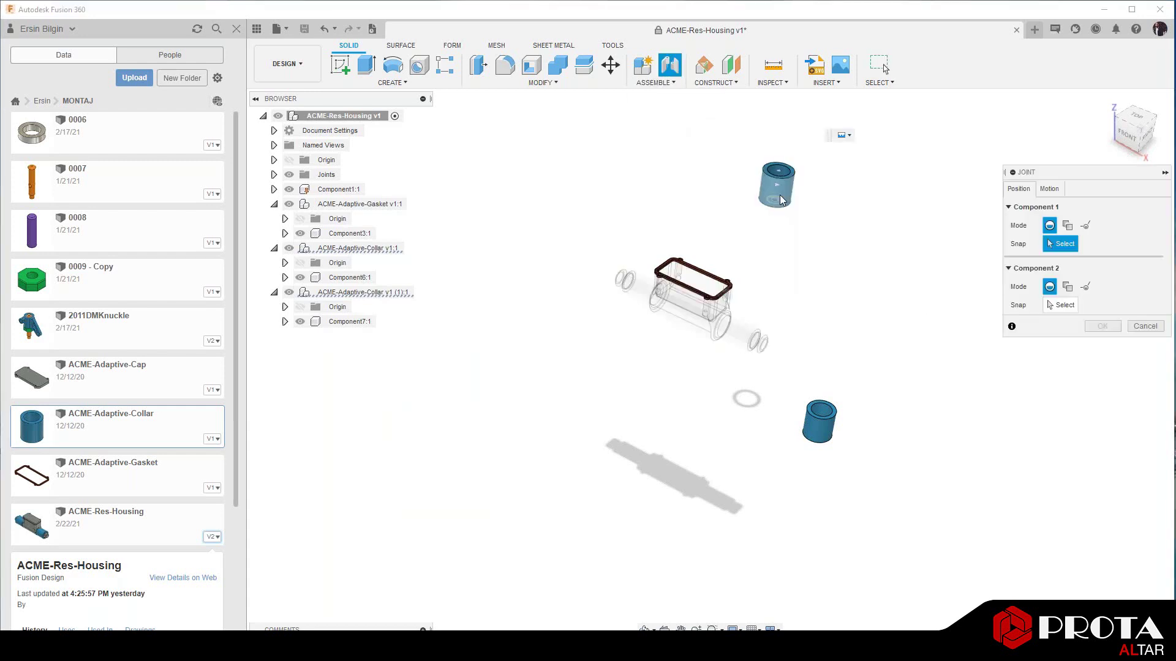
{"action": "middle_click_drag", "start_coordinate": [820, 194], "coordinate": [776, 197], "text": "shift"}
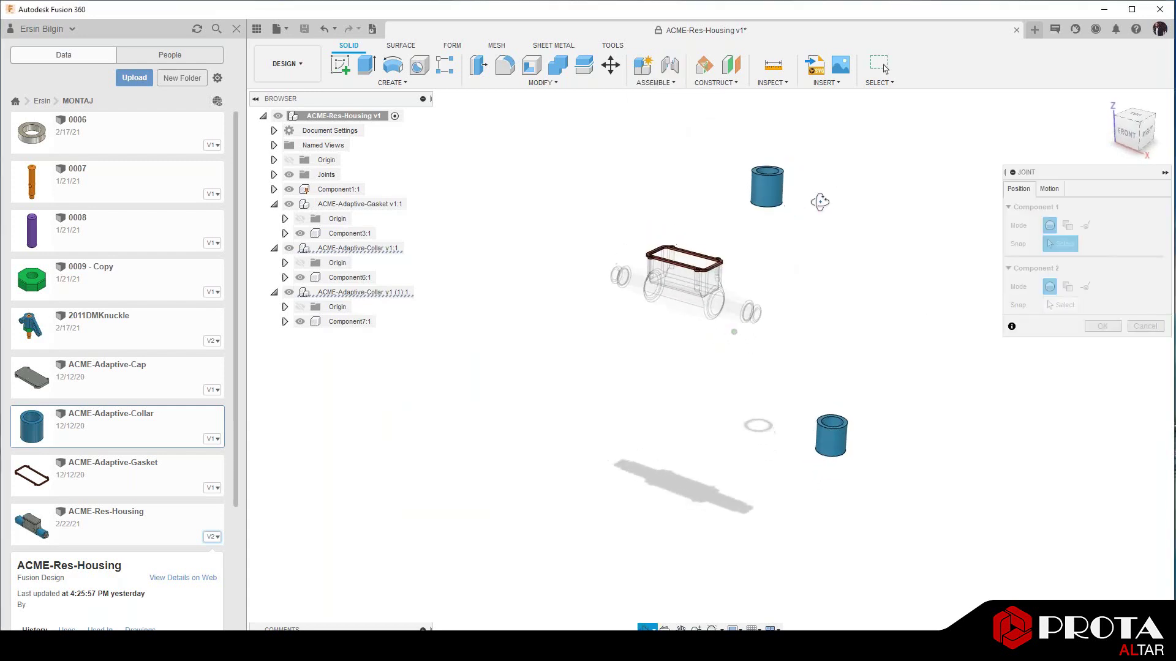
{"action": "left_click", "coordinate": [773, 196]}
{"action": "middle_click_drag", "start_coordinate": [763, 202], "coordinate": [773, 257], "text": "shift"}
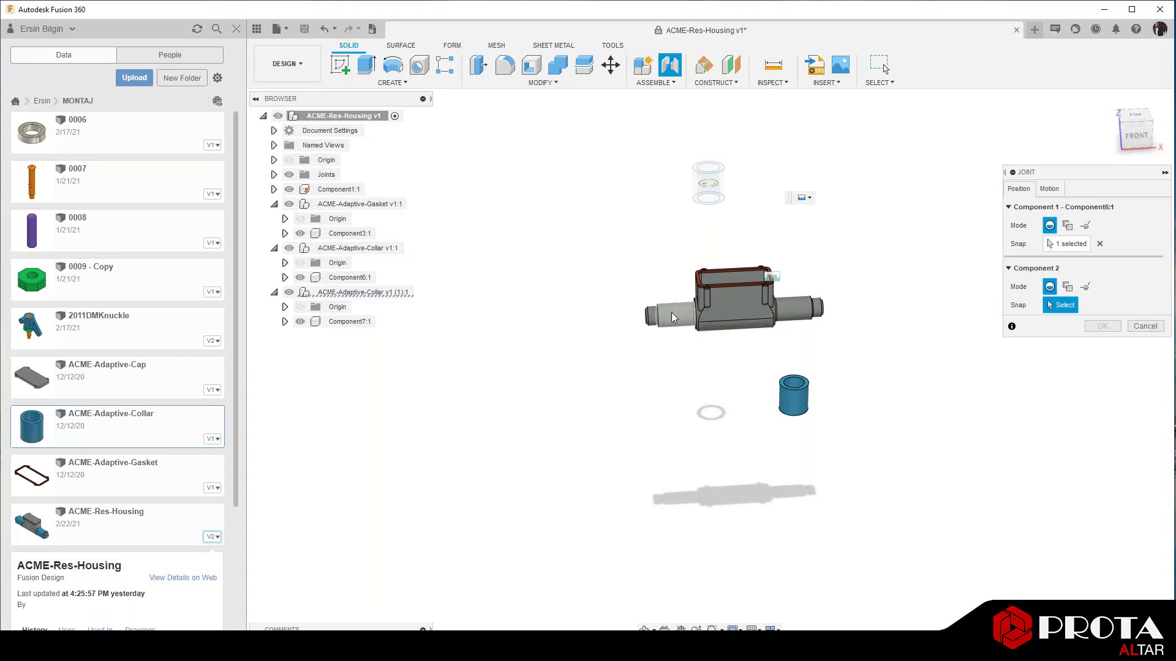
{"action": "left_click", "coordinate": [678, 318]}
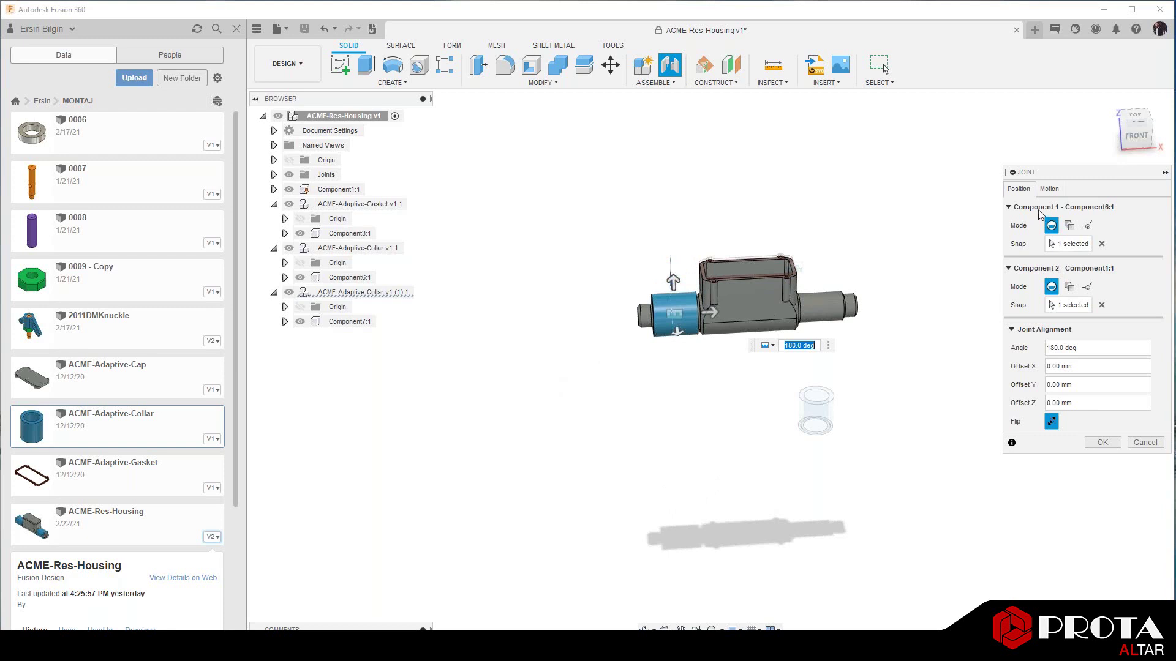
Step: Set the collar joint to Revolute about Z, preview with Animate, and create it
{"action": "left_click", "coordinate": [1048, 189]}
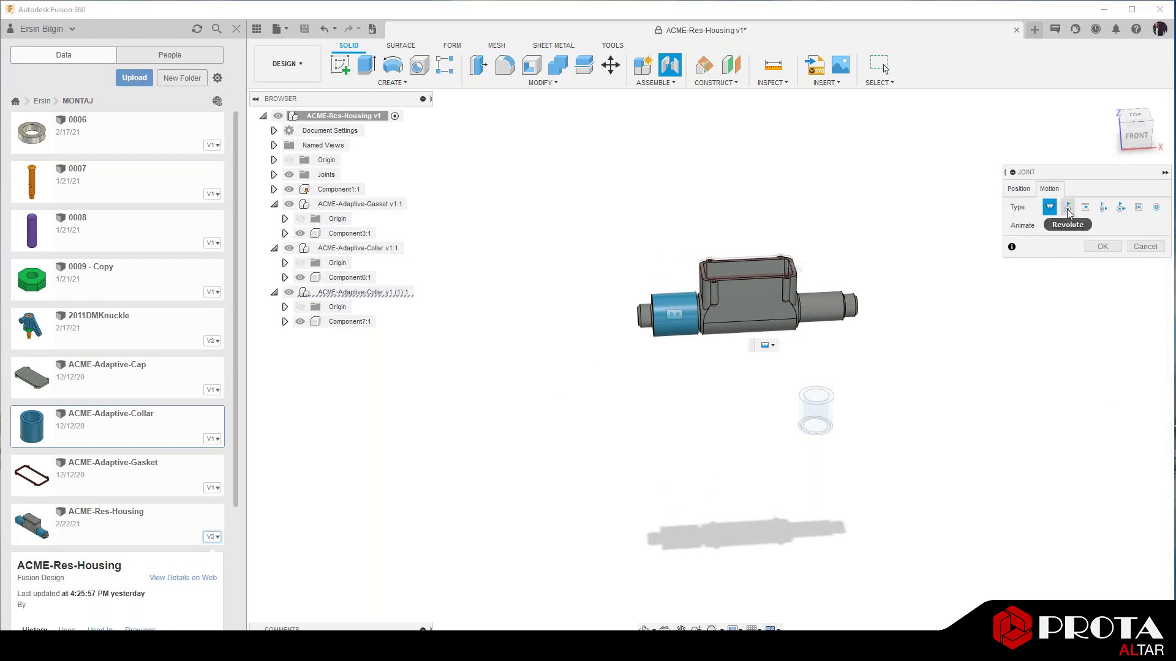
{"action": "left_click", "coordinate": [1067, 208]}
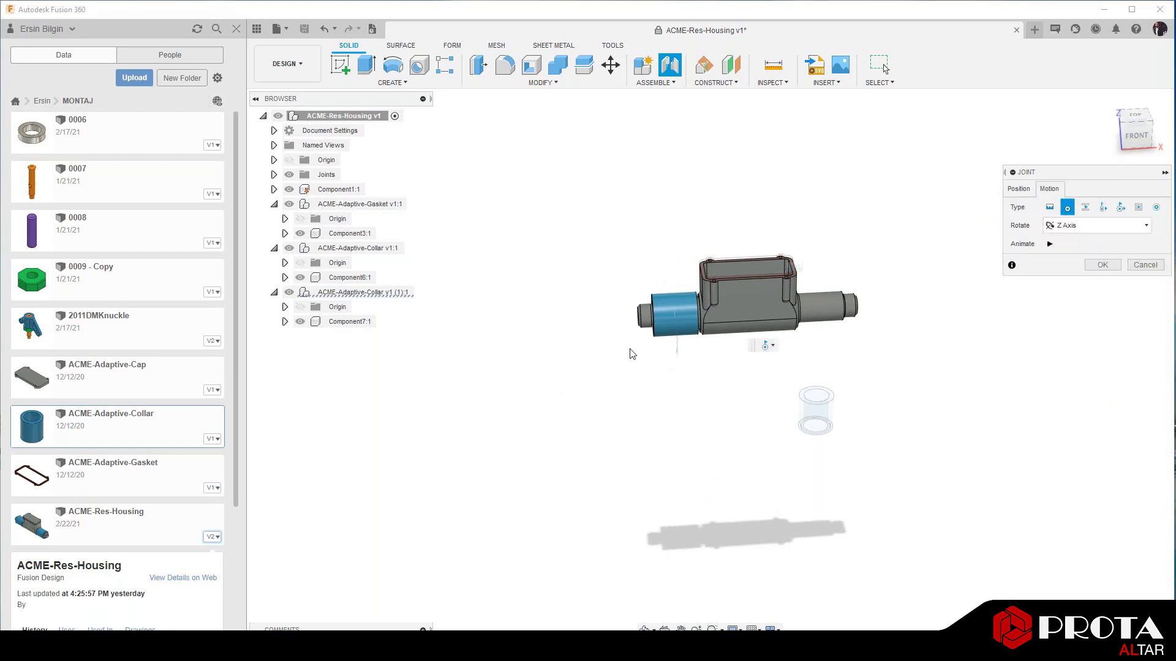
{"action": "mouse_move", "coordinate": [948, 346]}
{"action": "middle_mouse_down", "text": "shift"}
{"action": "mouse_move", "coordinate": [620, 314]}
{"action": "mouse_move", "coordinate": [647, 294]}
{"action": "middle_mouse_up", "text": "shift"}
{"action": "scroll", "coordinate": [647, 294], "scroll_direction": "up", "scroll_amount": 3}
{"action": "scroll", "coordinate": [598, 275], "scroll_direction": "up", "scroll_amount": 1}
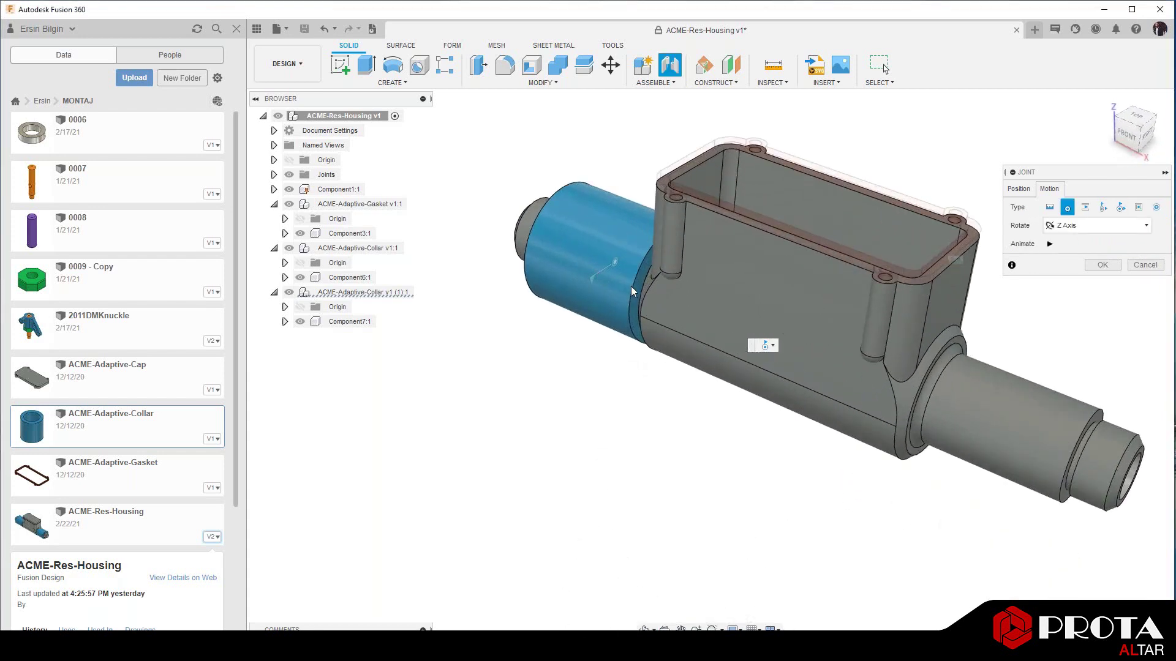
{"action": "left_click", "coordinate": [1049, 244]}
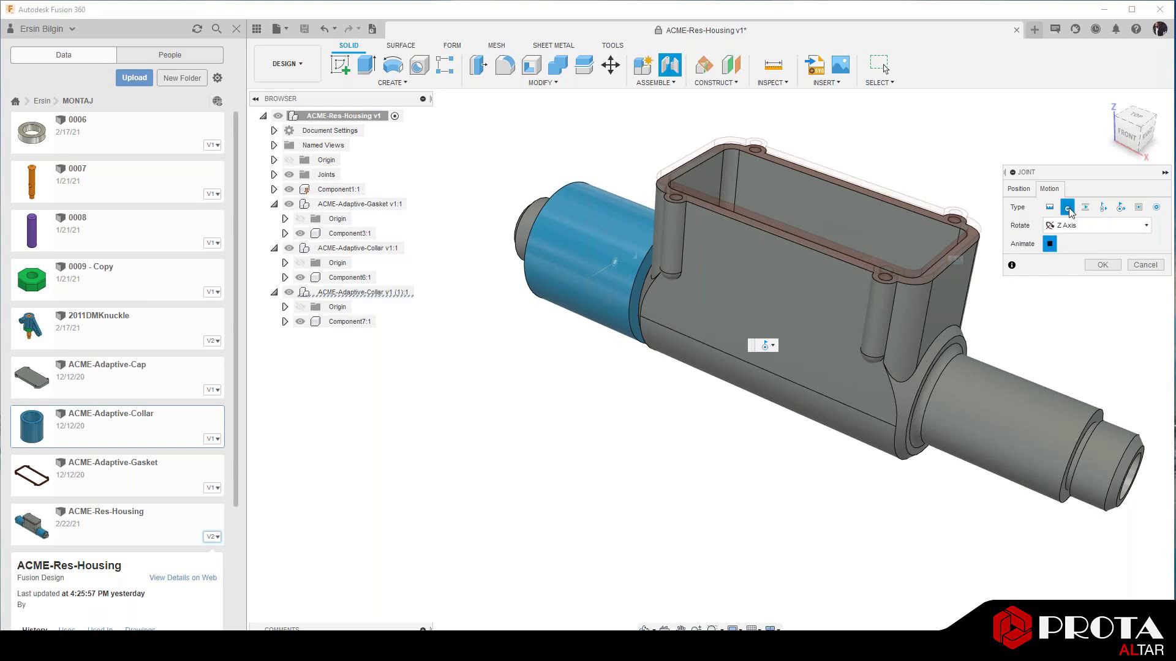
{"action": "left_click", "coordinate": [1101, 264]}
{"action": "scroll", "coordinate": [567, 346], "scroll_direction": "down", "scroll_amount": 5}
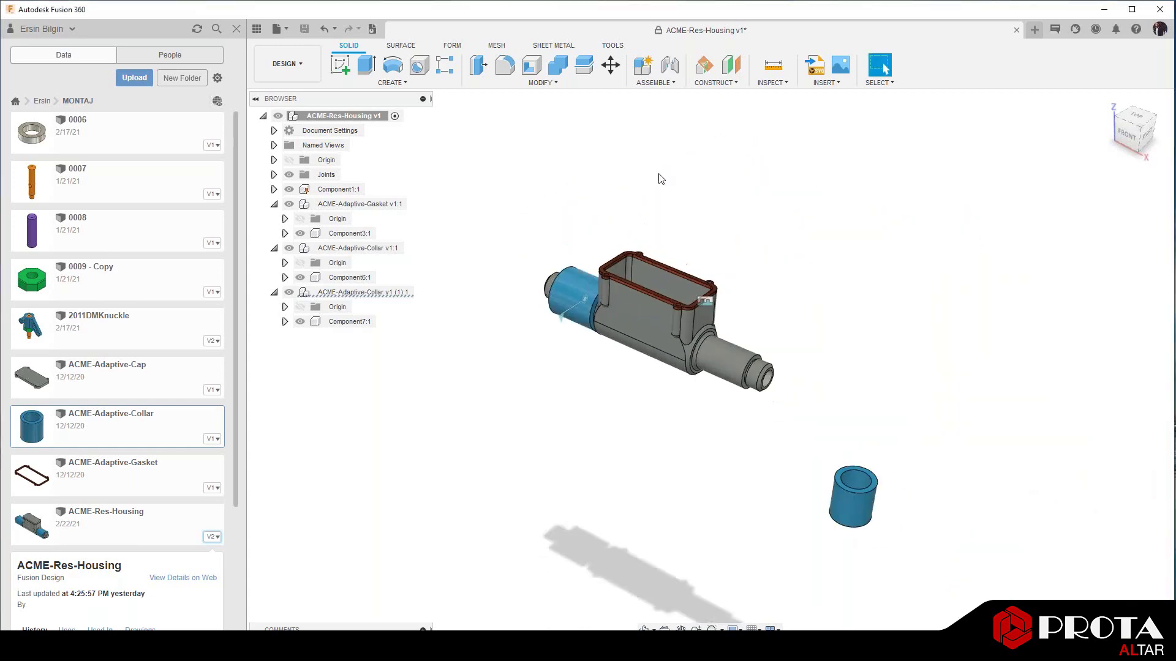
Step: Try a joint from the lower collar to the right shaft entering 360, then cancel it
{"action": "left_click", "coordinate": [673, 83]}
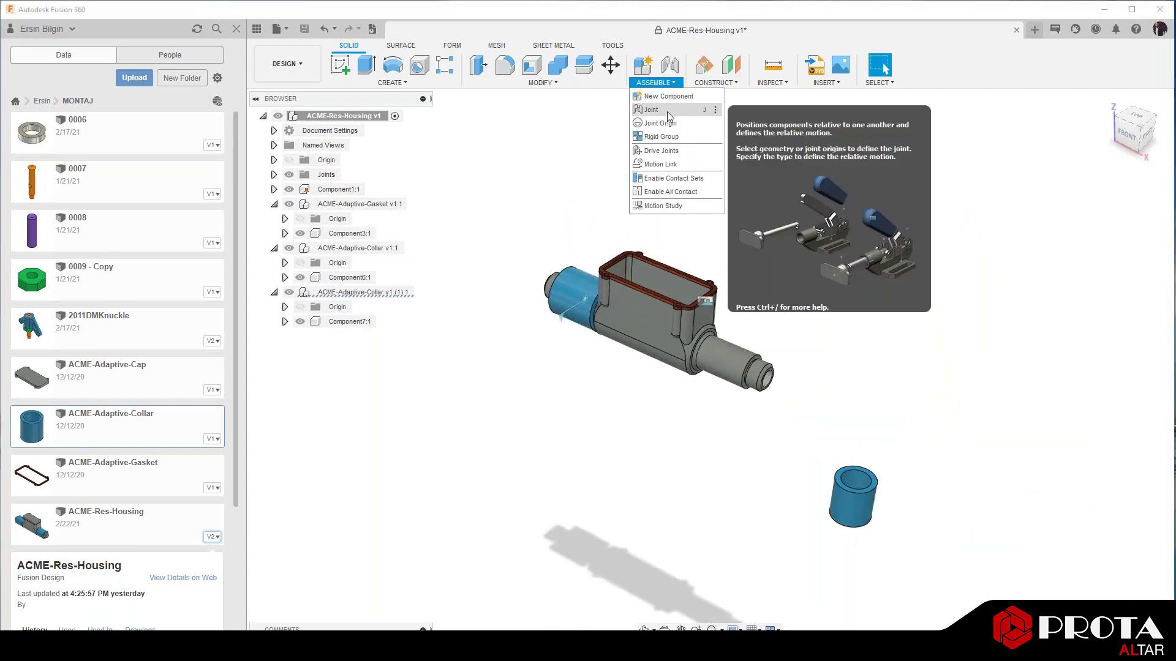
{"action": "left_click", "coordinate": [667, 111]}
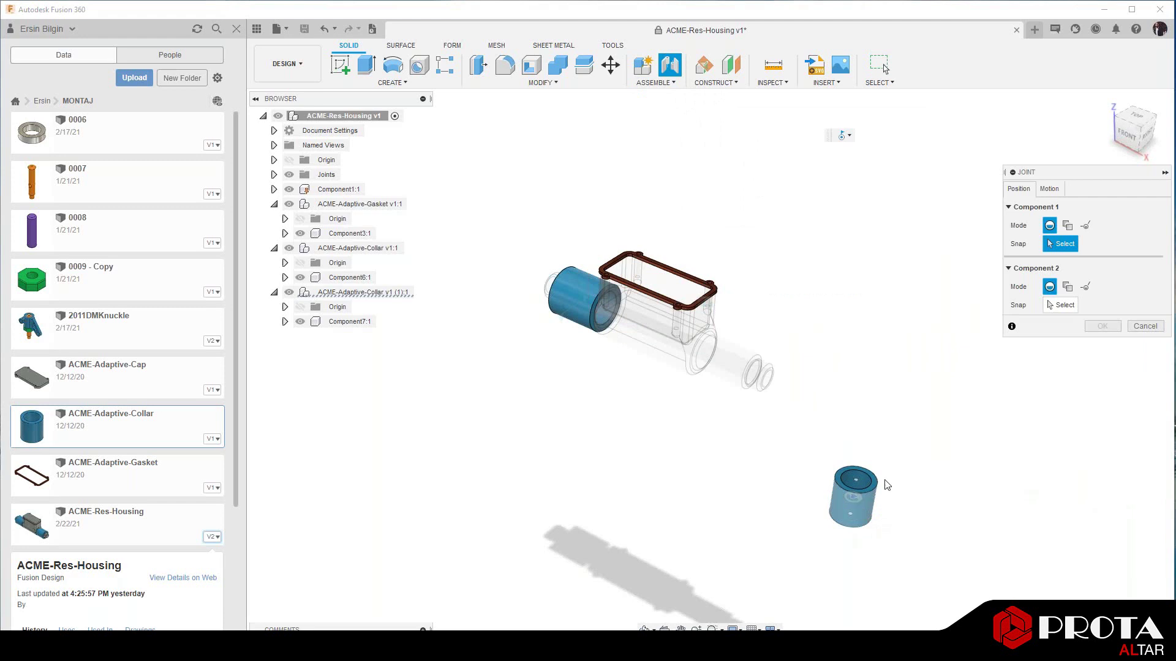
{"action": "middle_click_drag", "start_coordinate": [887, 484], "coordinate": [867, 495], "text": "shift"}
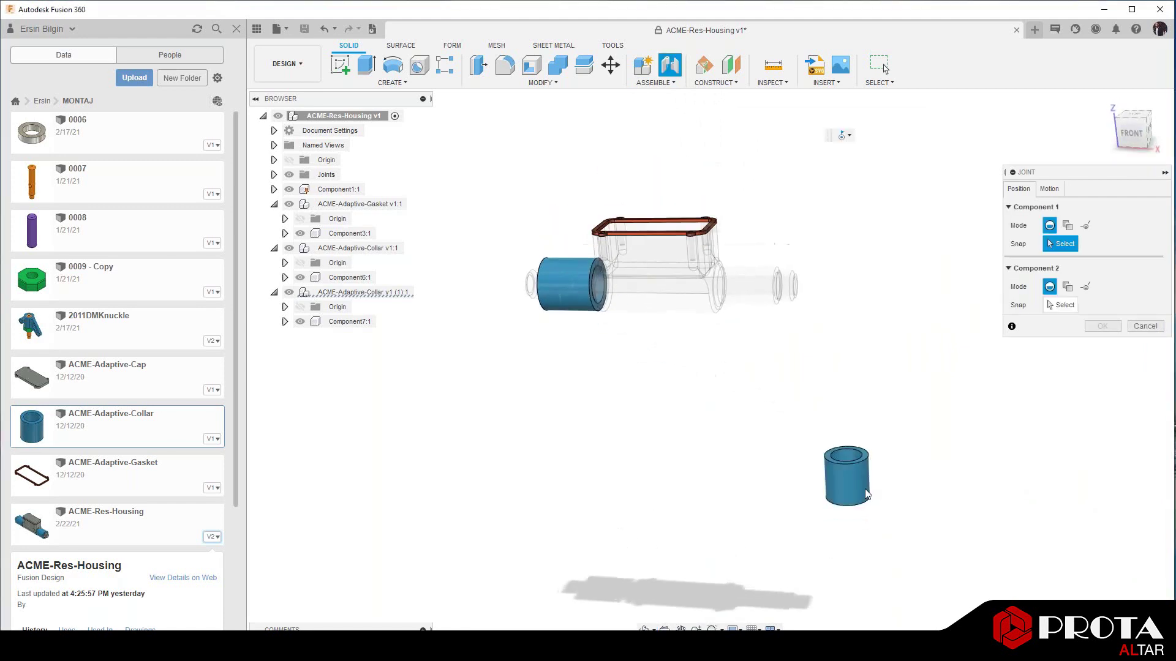
{"action": "left_click", "coordinate": [847, 482]}
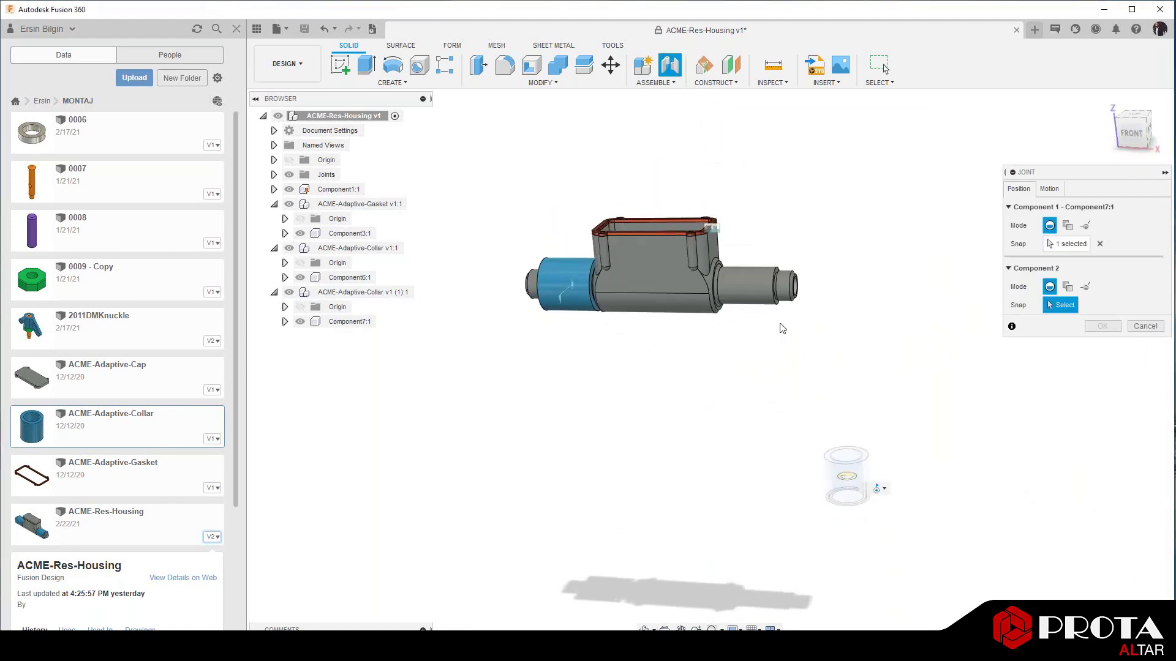
{"action": "left_click", "coordinate": [751, 293]}
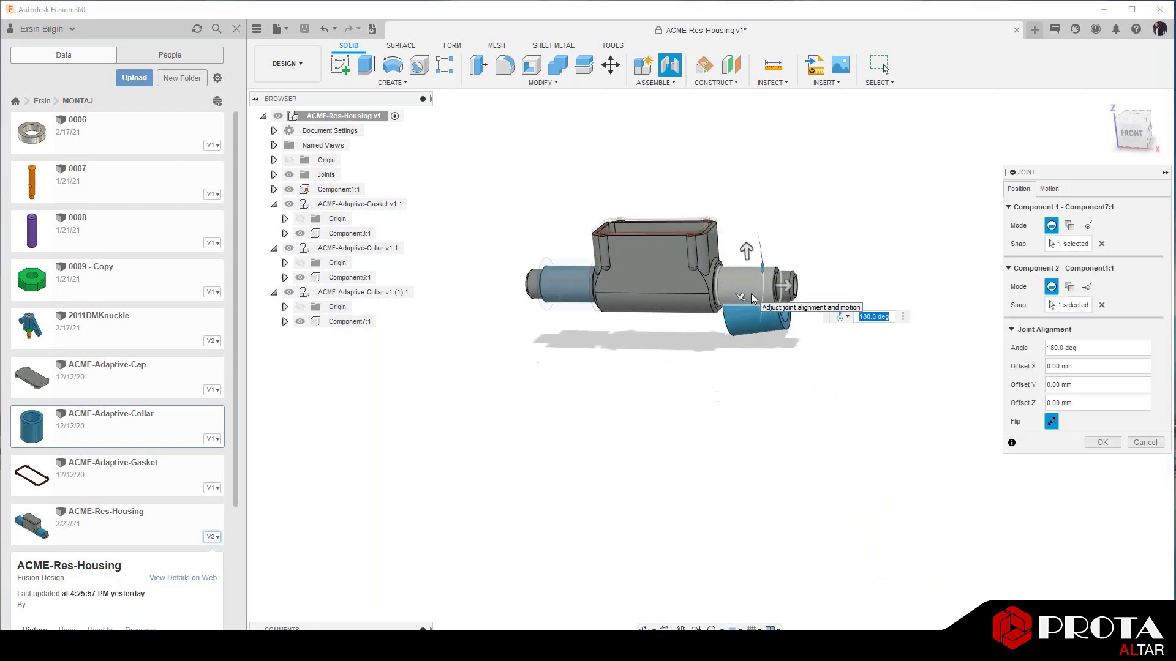
{"action": "mouse_move", "coordinate": [809, 208]}
{"action": "middle_mouse_down", "text": "shift"}
{"action": "mouse_move", "coordinate": [827, 184]}
{"action": "mouse_move", "coordinate": [804, 189]}
{"action": "middle_mouse_up", "text": "shift"}
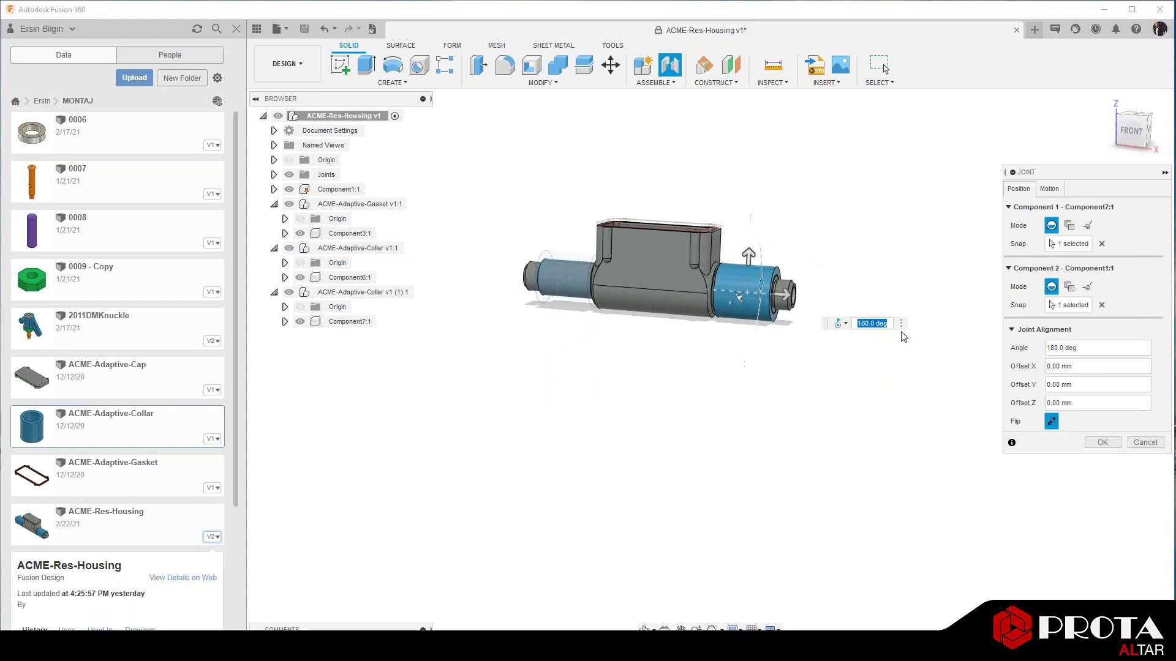
{"action": "type", "text": "360"}
{"action": "key", "text": "Escape"}
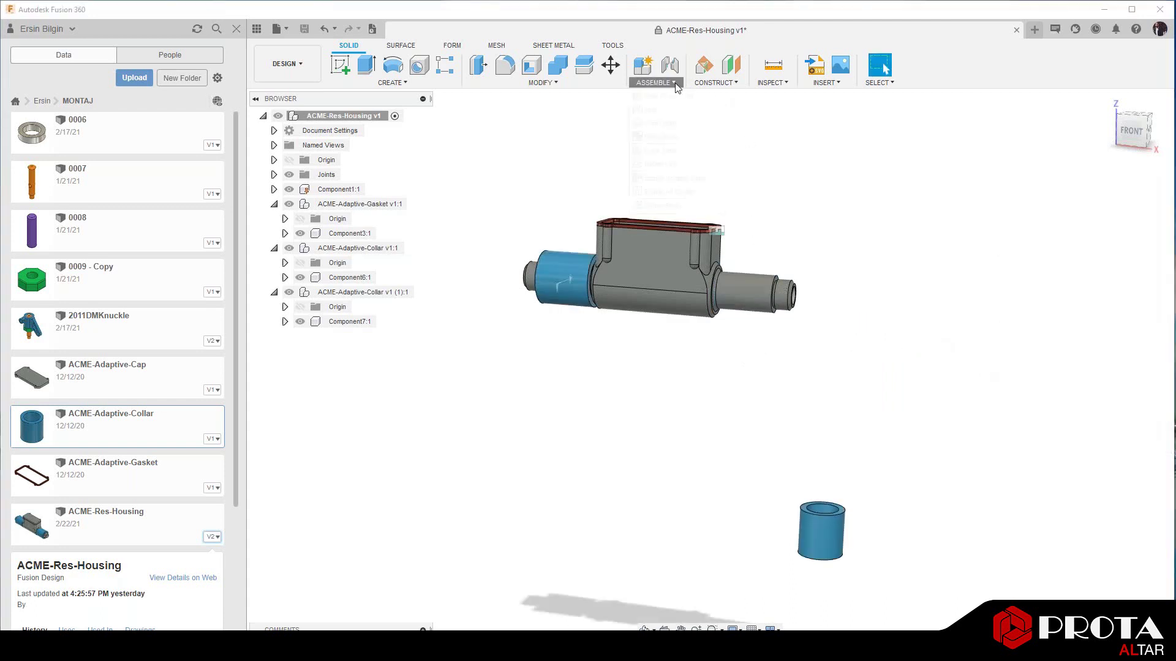
Step: Redo the joint, seating the lower collar on the housing's right shaft at 180 deg
{"action": "left_click", "coordinate": [655, 82]}
{"action": "left_click", "coordinate": [665, 111]}
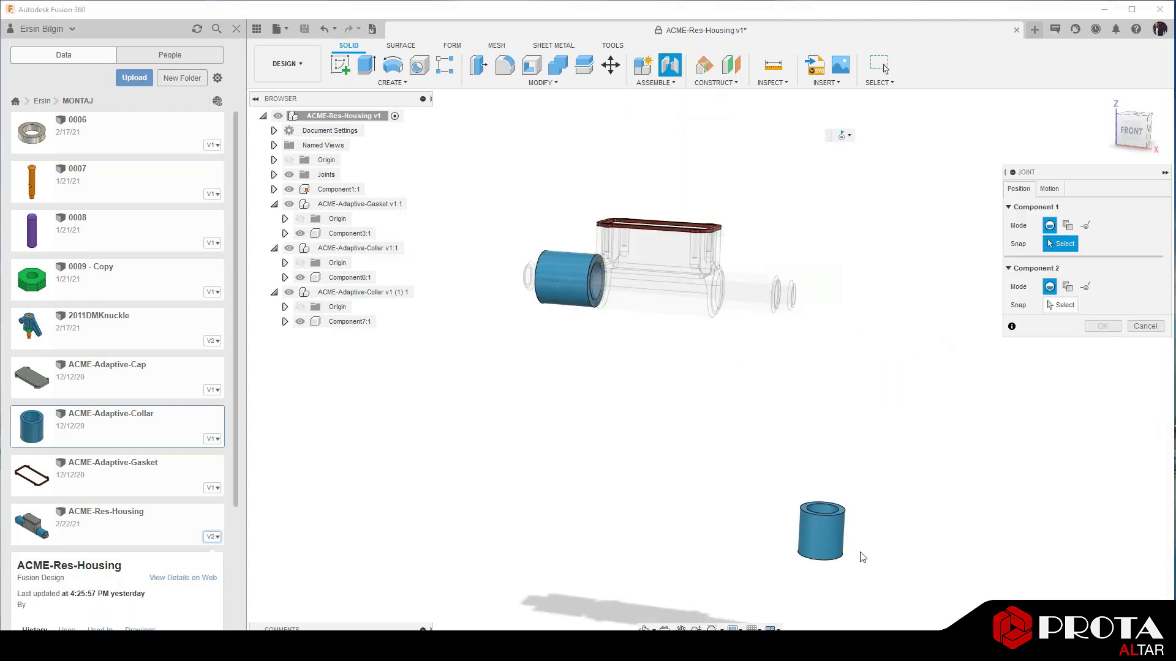
{"action": "left_click", "coordinate": [824, 538]}
{"action": "left_click", "coordinate": [739, 294]}
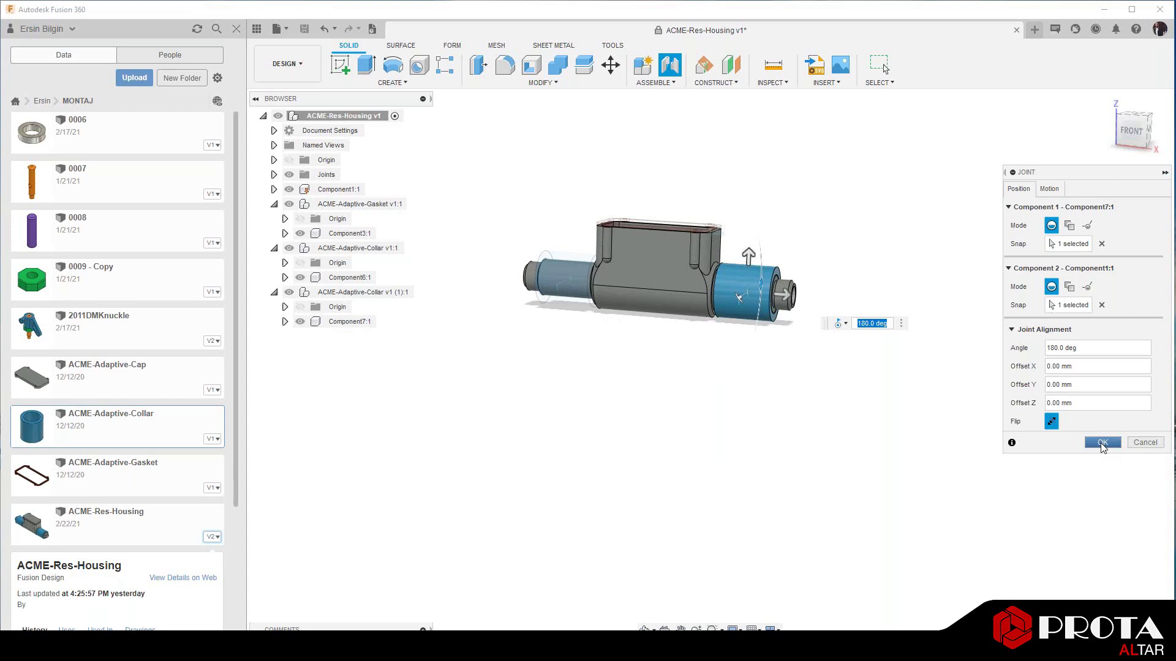
{"action": "left_click", "coordinate": [1102, 443]}
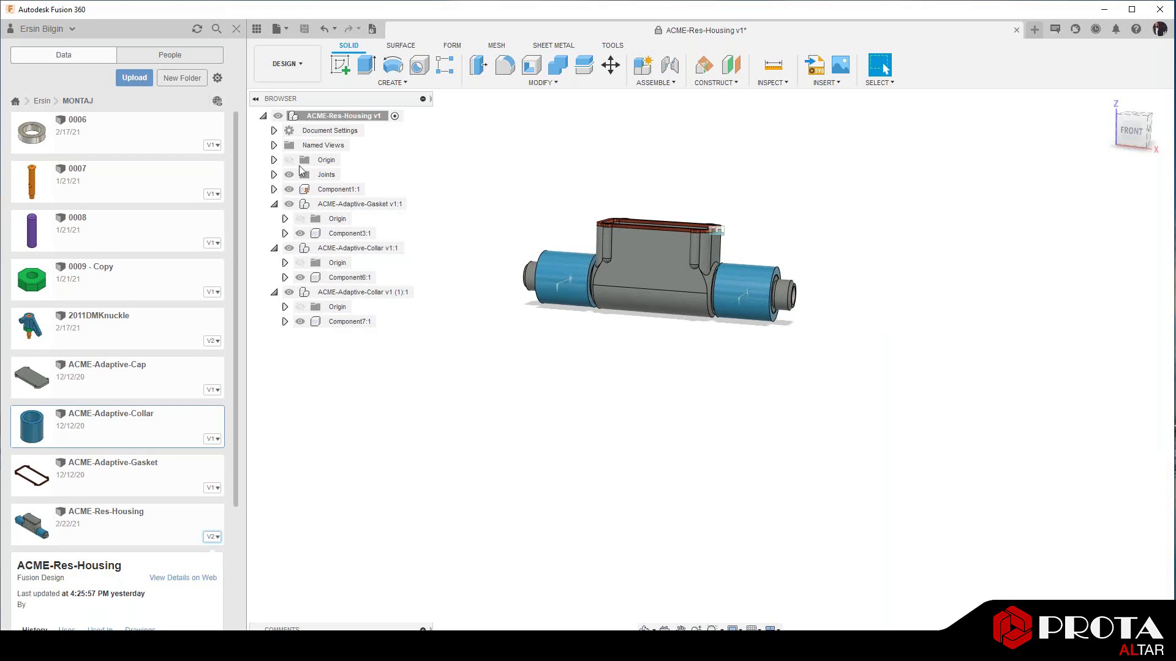
Step: Expand the Joints folder and open Rigid1 for editing
{"action": "left_click", "coordinate": [275, 176]}
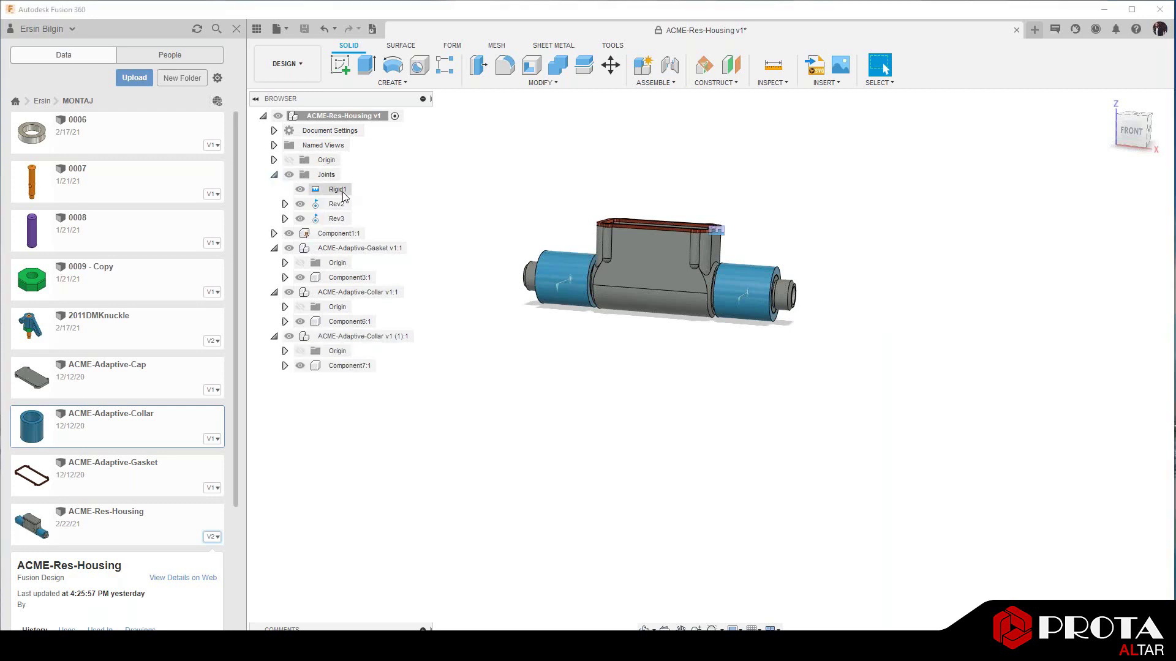
{"action": "left_click", "coordinate": [337, 204]}
{"action": "left_click", "coordinate": [341, 192]}
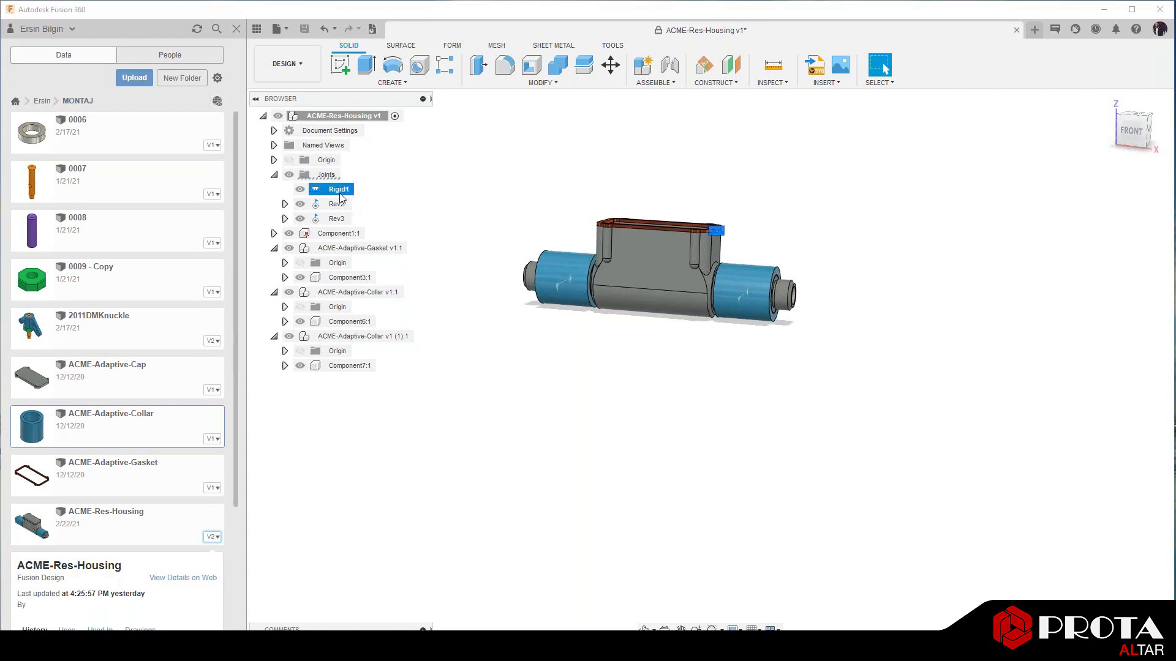
{"action": "right_click", "coordinate": [343, 195]}
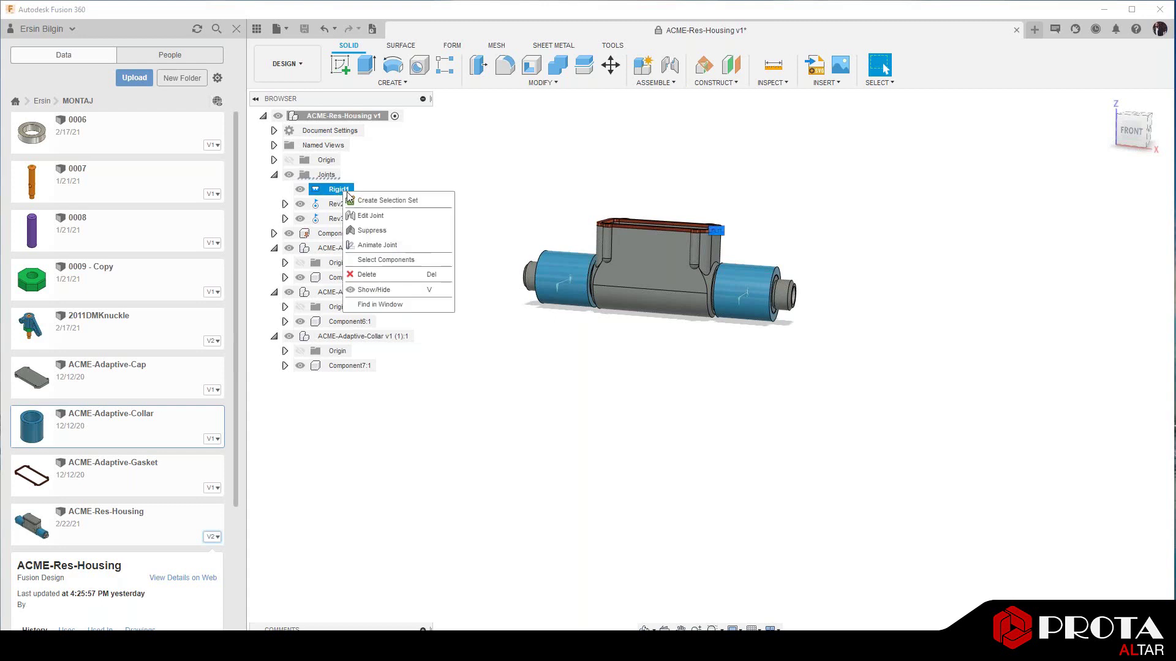
{"action": "left_click", "coordinate": [381, 216]}
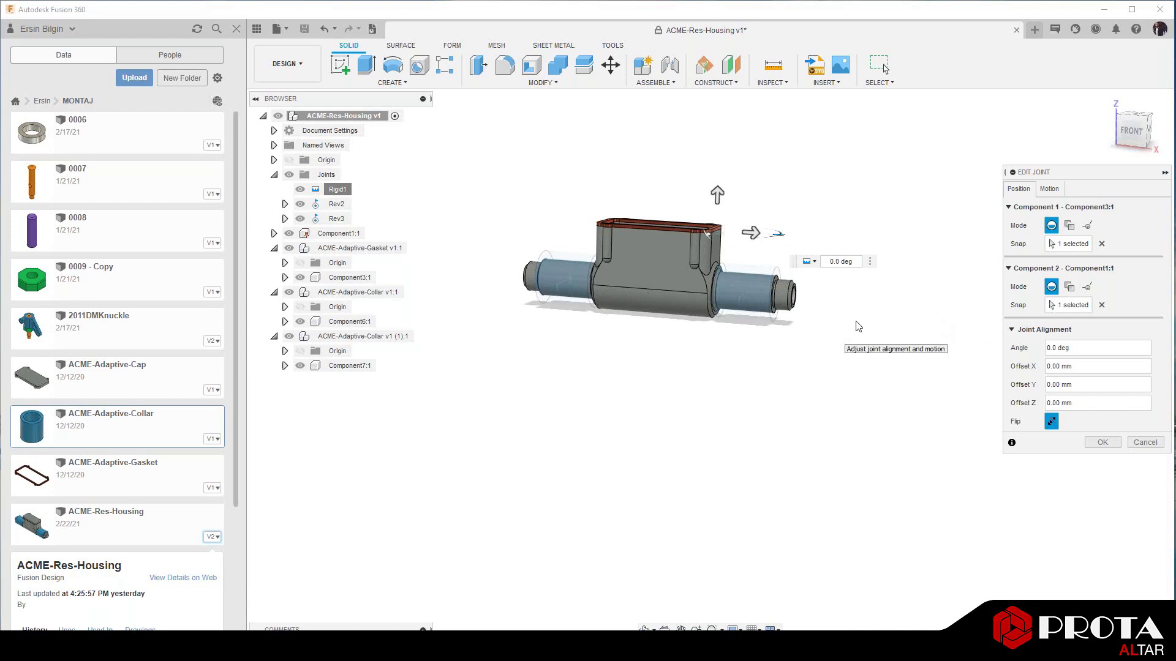
Step: Keep Rigid1's motion type Rigid after trying Revolute, and confirm the edit
{"action": "left_click", "coordinate": [1049, 189]}
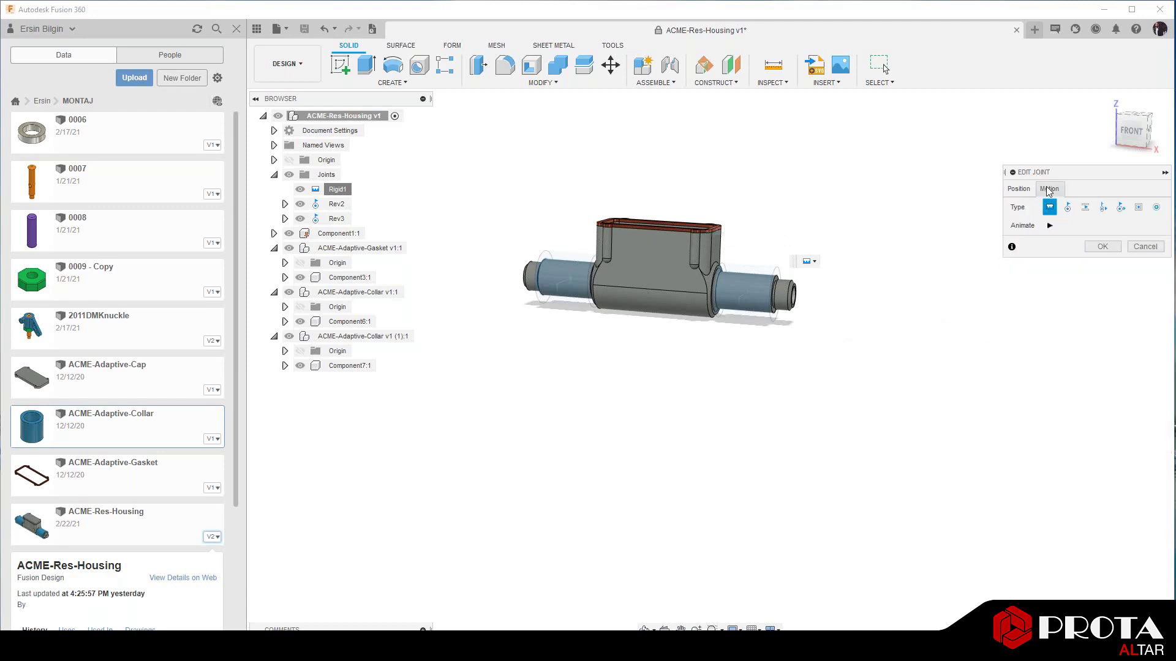
{"action": "left_click", "coordinate": [1066, 208]}
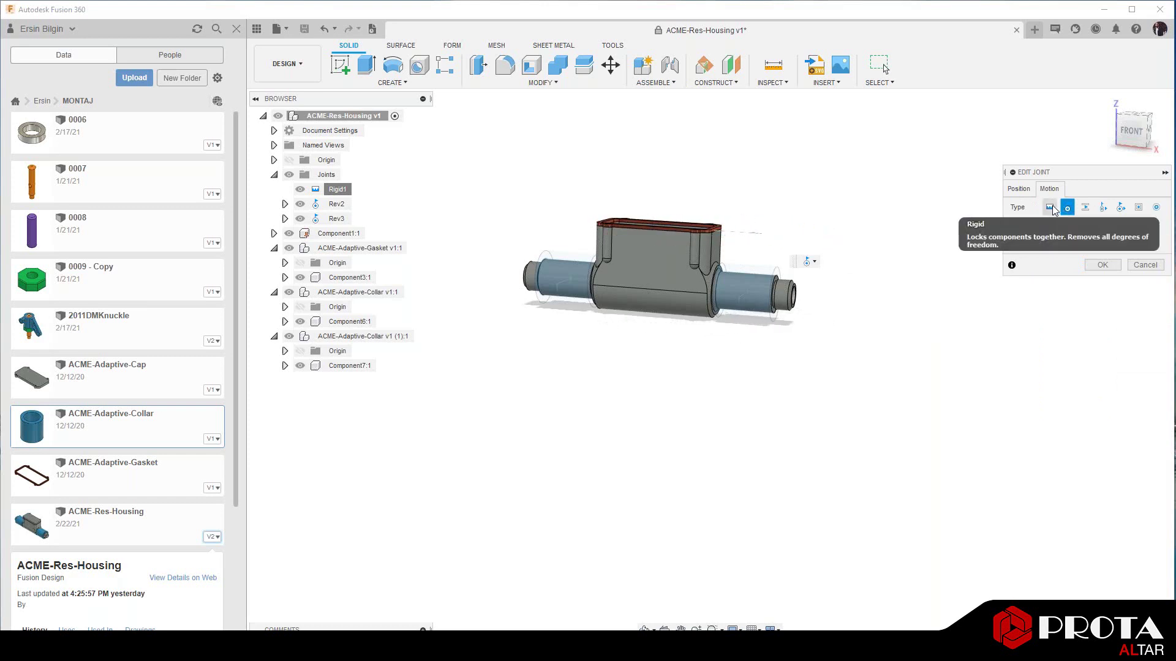
{"action": "left_click", "coordinate": [1051, 208]}
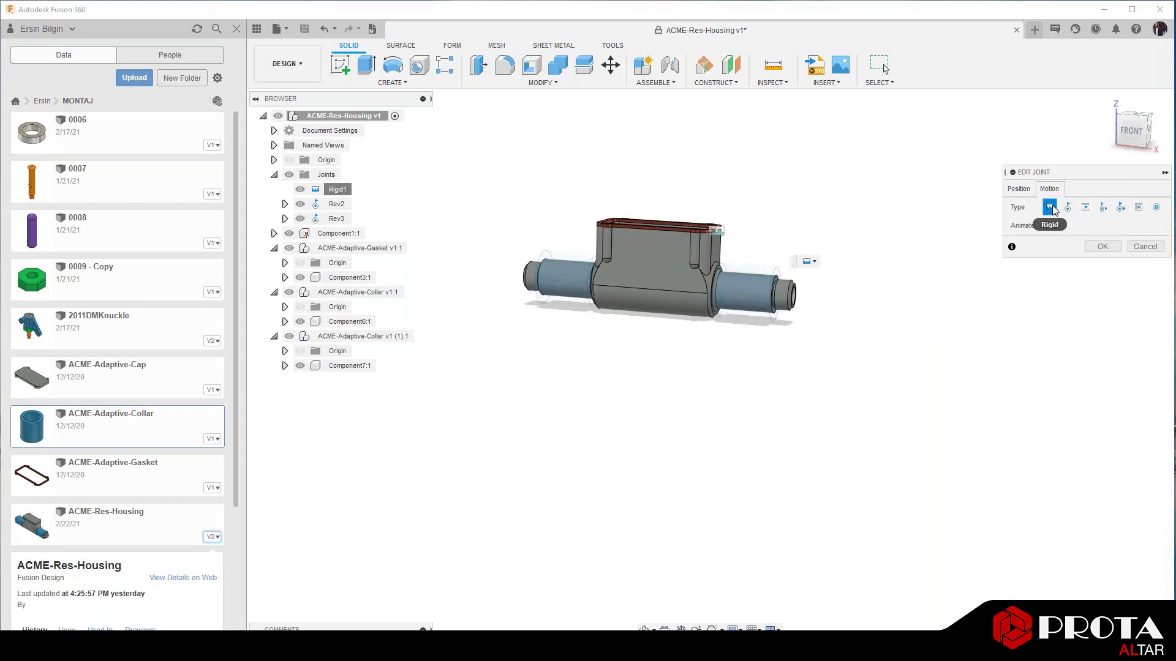
{"action": "left_click", "coordinate": [1101, 248]}
{"action": "left_click", "coordinate": [357, 204]}
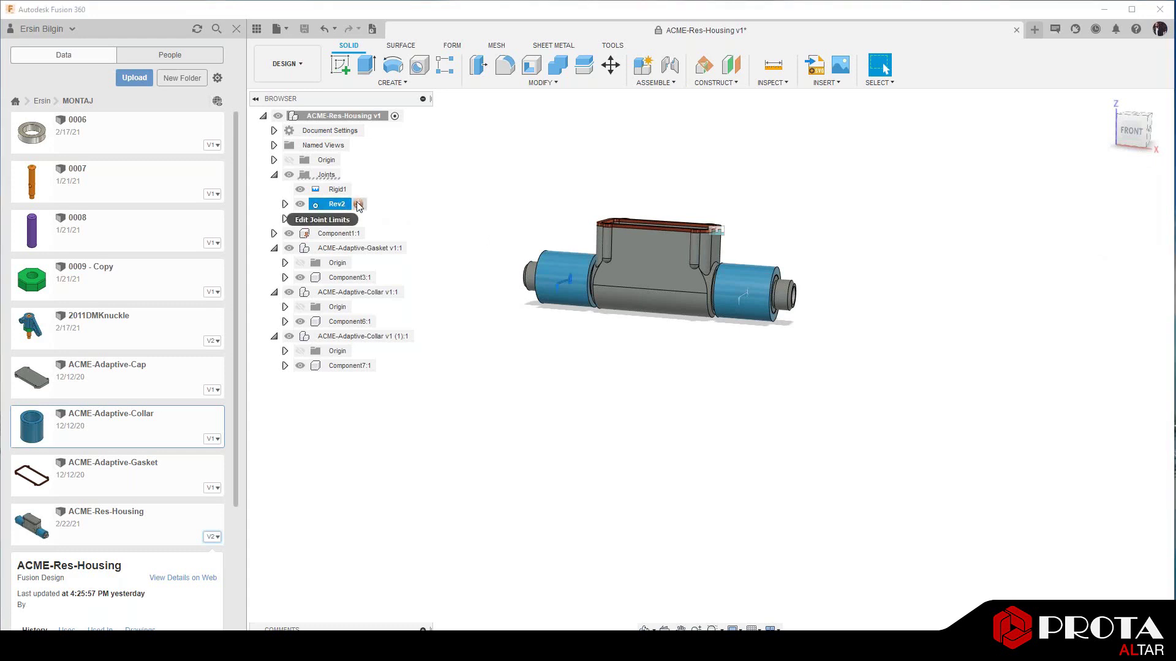
Step: Suppress and then unsuppress the Rev2 joint
{"action": "right_click", "coordinate": [359, 206]}
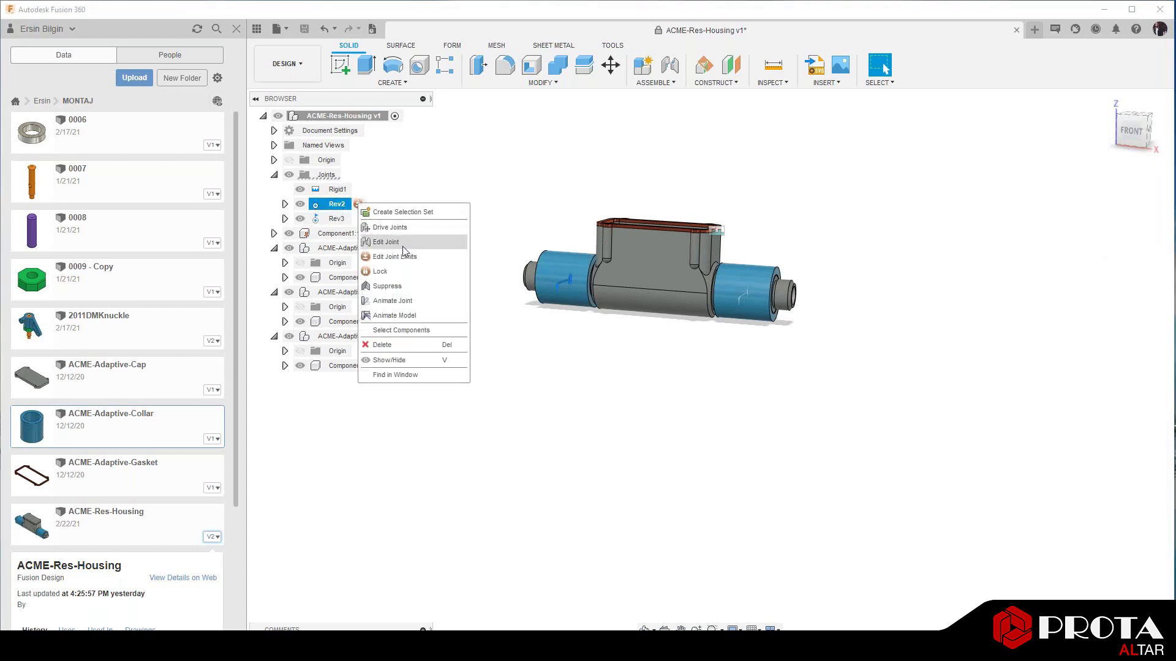
{"action": "left_click", "coordinate": [403, 289]}
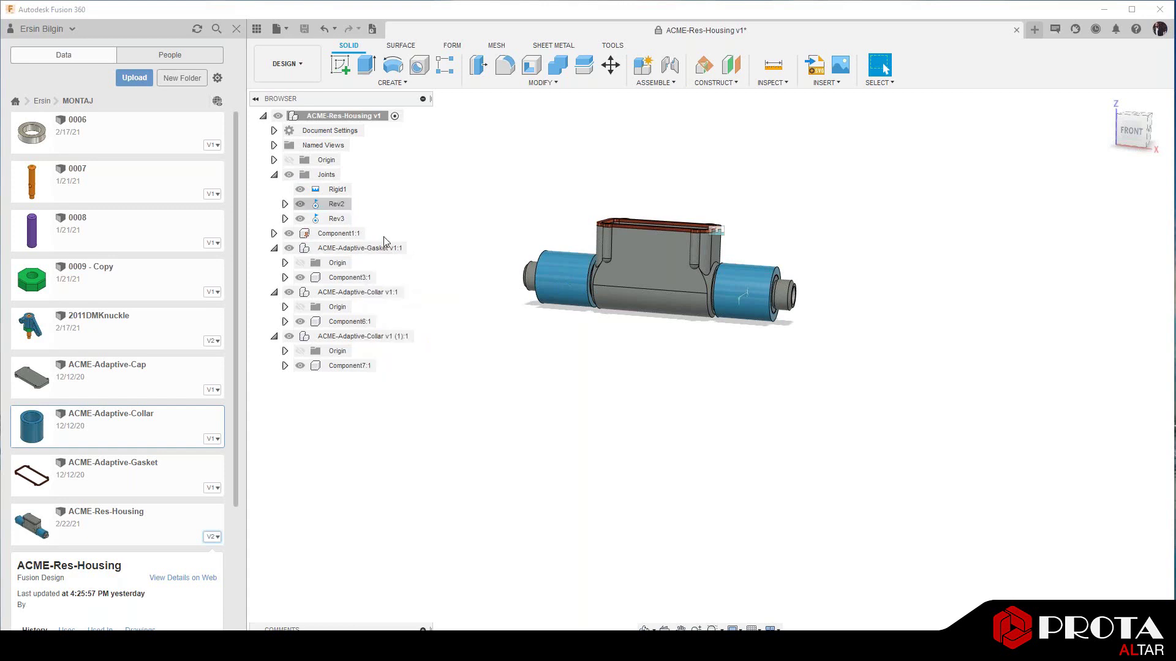
{"action": "right_click", "coordinate": [332, 205]}
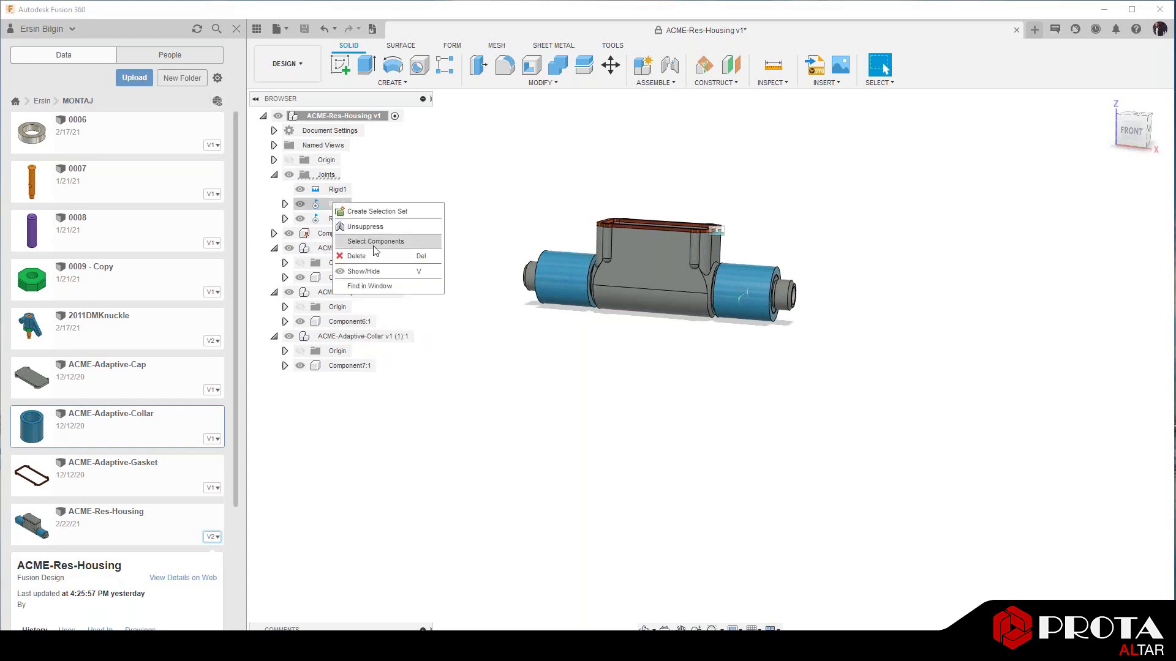
{"action": "left_click", "coordinate": [380, 226]}
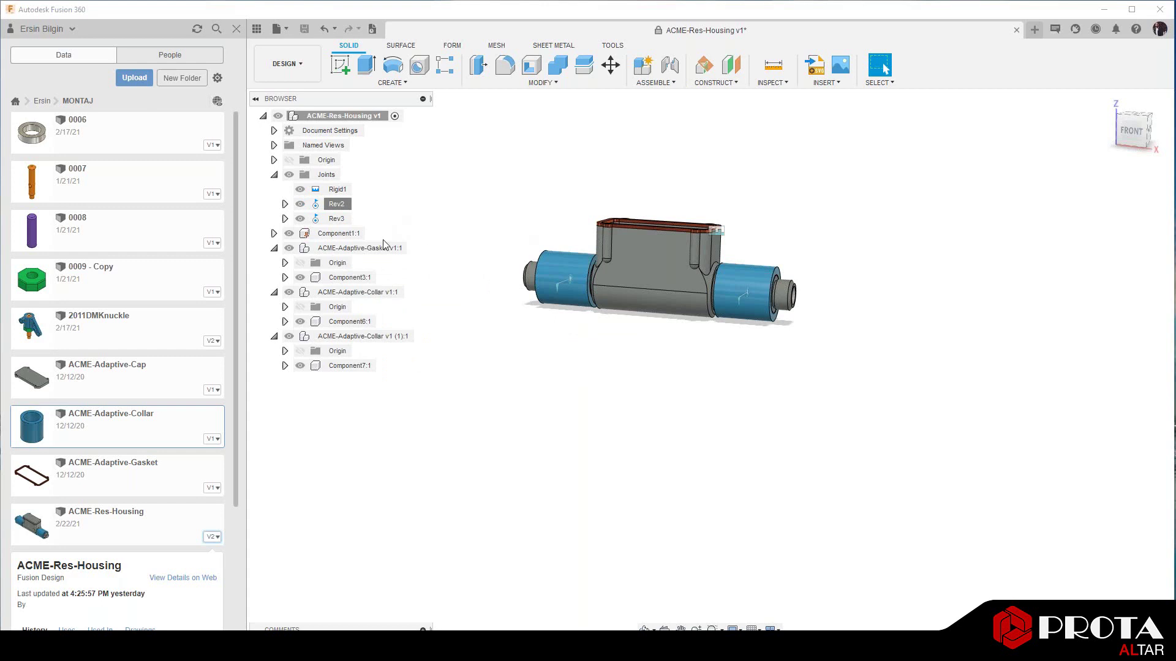
Step: Edit Rev2's joint limits, enabling Minimum and Maximum with Maximum at 270 deg
{"action": "right_click", "coordinate": [343, 207]}
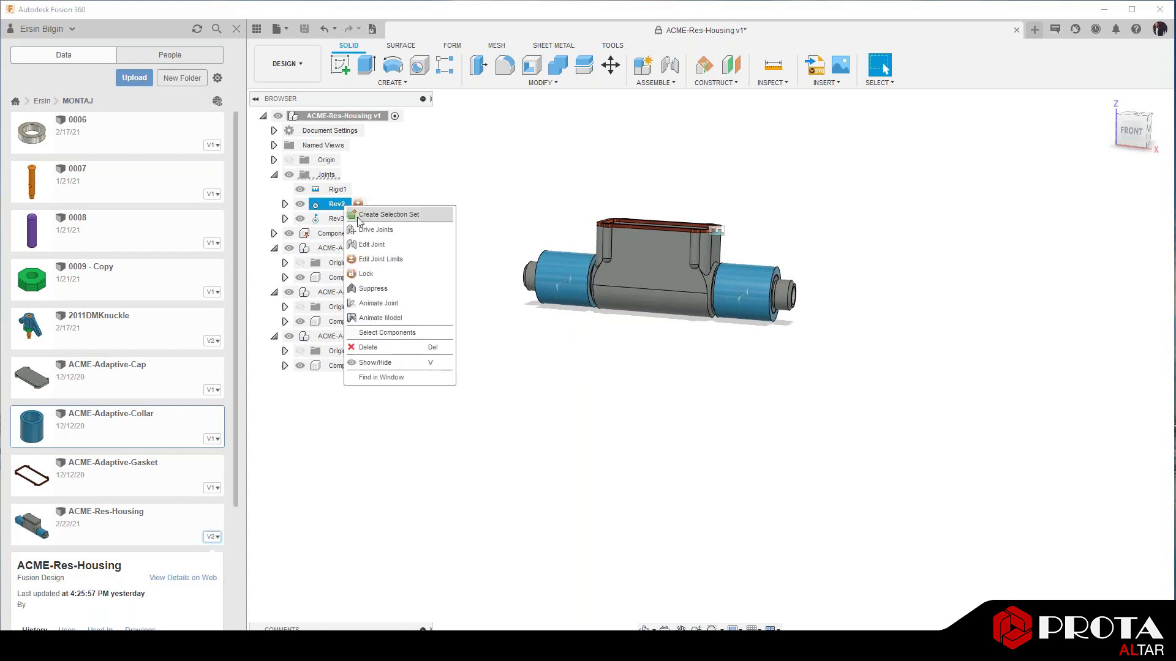
{"action": "left_click", "coordinate": [396, 270]}
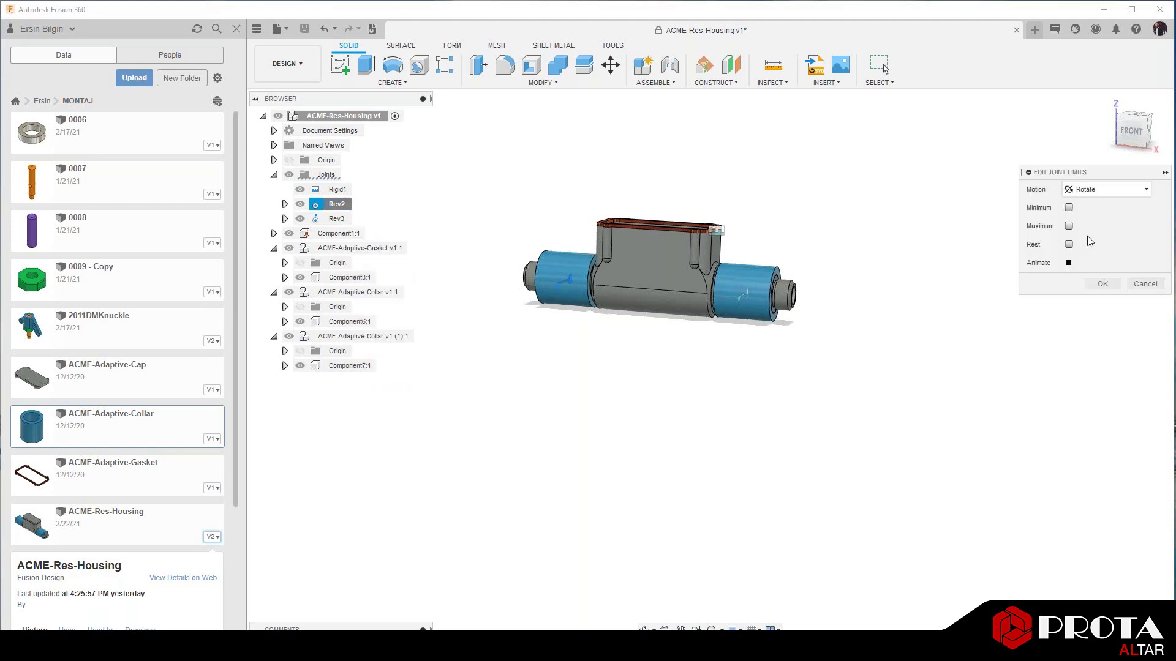
{"action": "left_click", "coordinate": [1092, 190]}
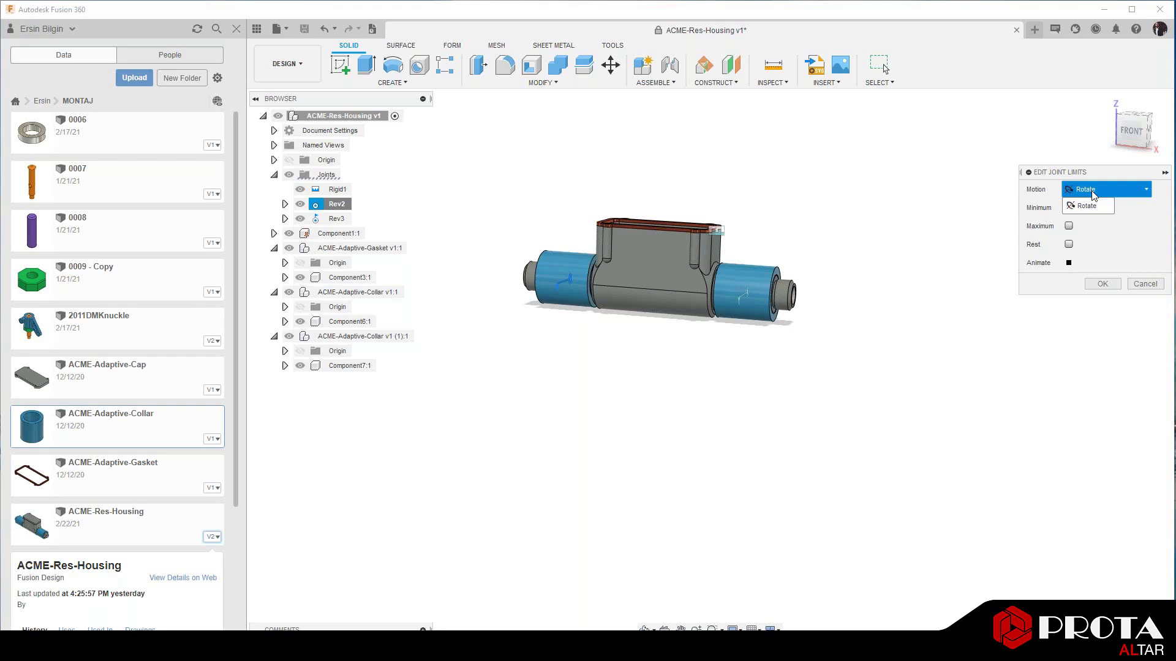
{"action": "left_click", "coordinate": [1106, 233]}
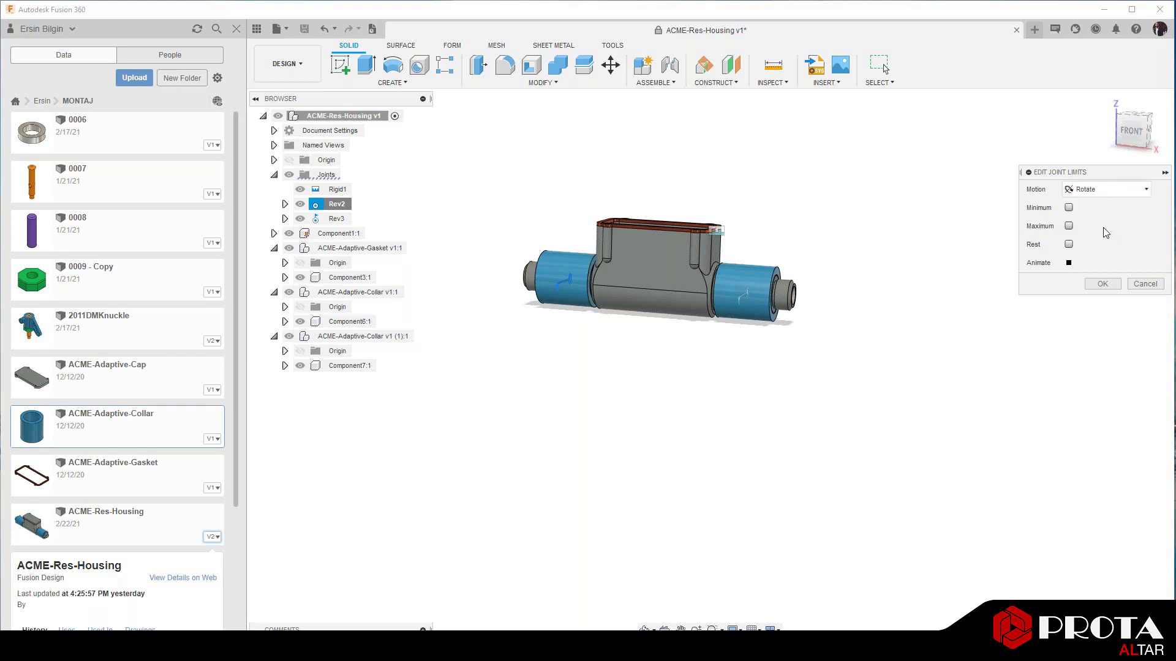
{"action": "left_click", "coordinate": [1069, 226]}
{"action": "left_click", "coordinate": [1069, 208]}
{"action": "mouse_move", "coordinate": [1102, 263]}
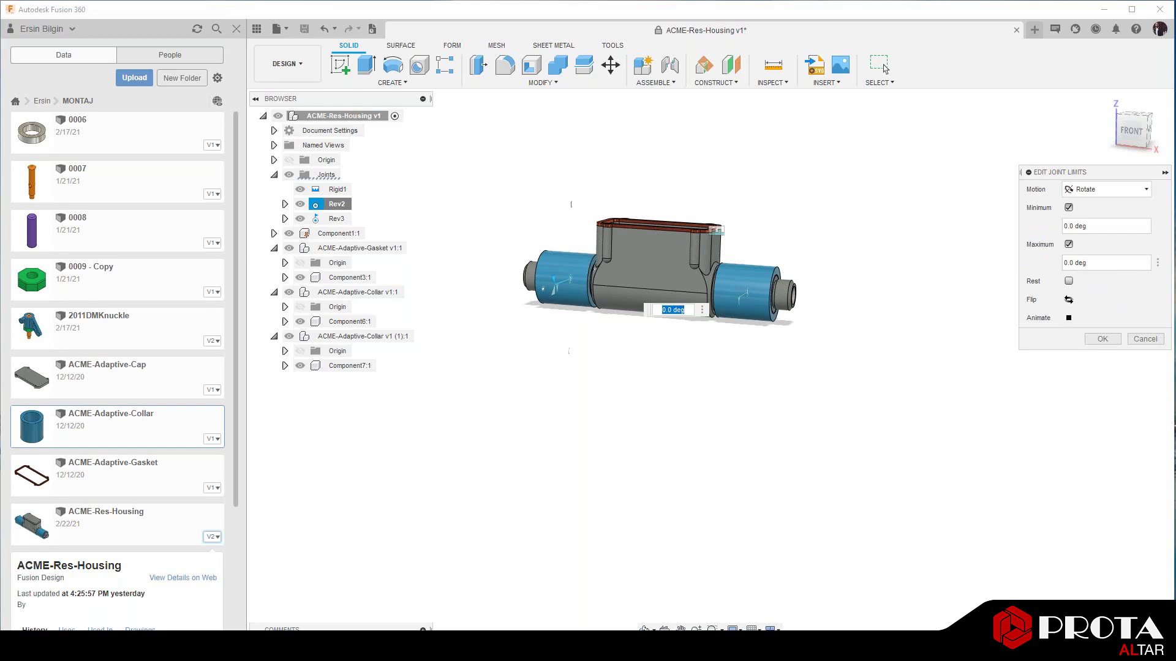
{"action": "left_click", "coordinate": [1107, 257]}
{"action": "type", "text": "270"}
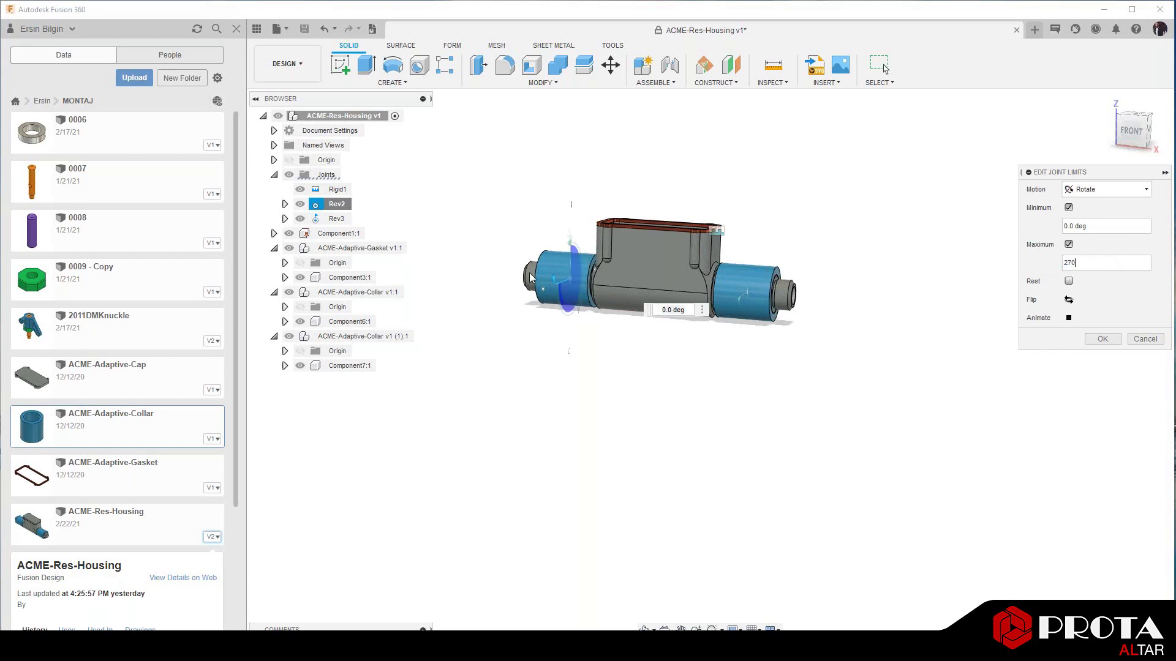
{"action": "scroll", "coordinate": [553, 267], "scroll_direction": "up", "scroll_amount": 1}
{"action": "scroll", "coordinate": [564, 281], "scroll_direction": "up", "scroll_amount": 2}
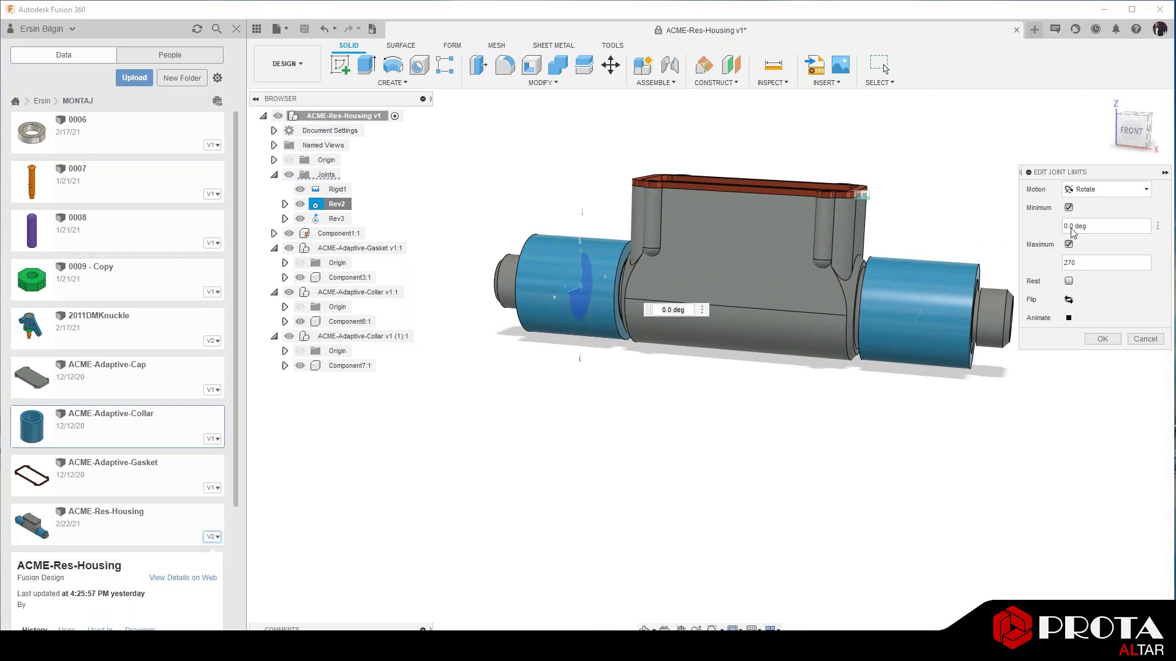
Step: Preview the 0–270 deg rotation, flip the range and back, and confirm the limits
{"action": "left_click", "coordinate": [1069, 320]}
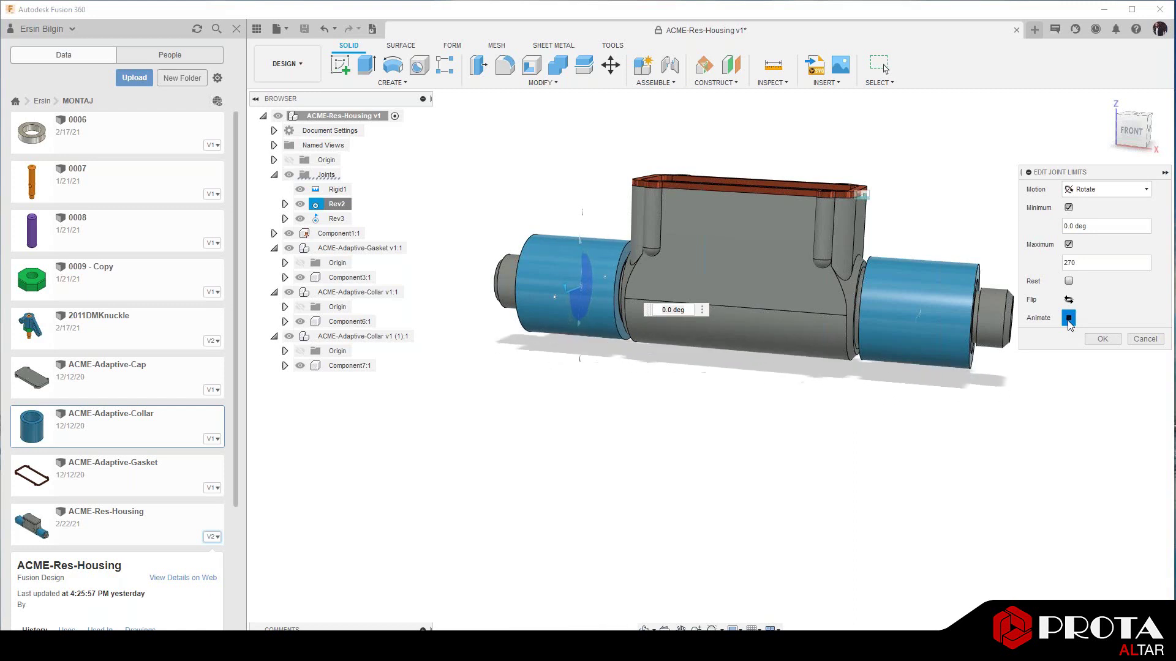
{"action": "left_click", "coordinate": [1074, 301]}
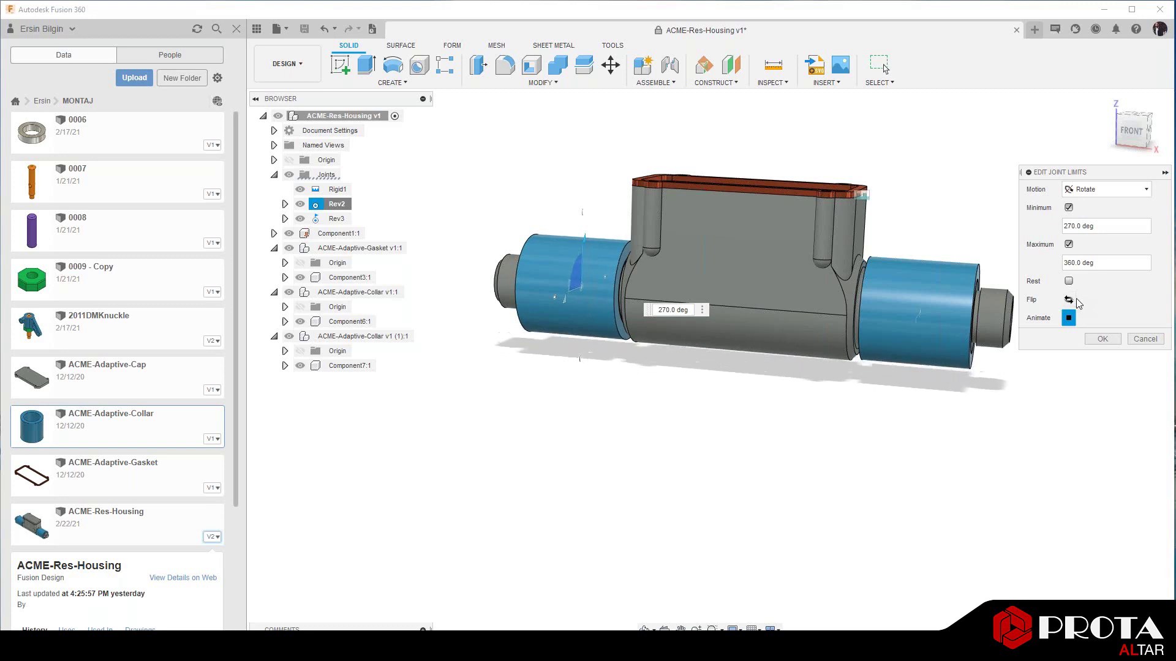
{"action": "left_click", "coordinate": [1075, 300]}
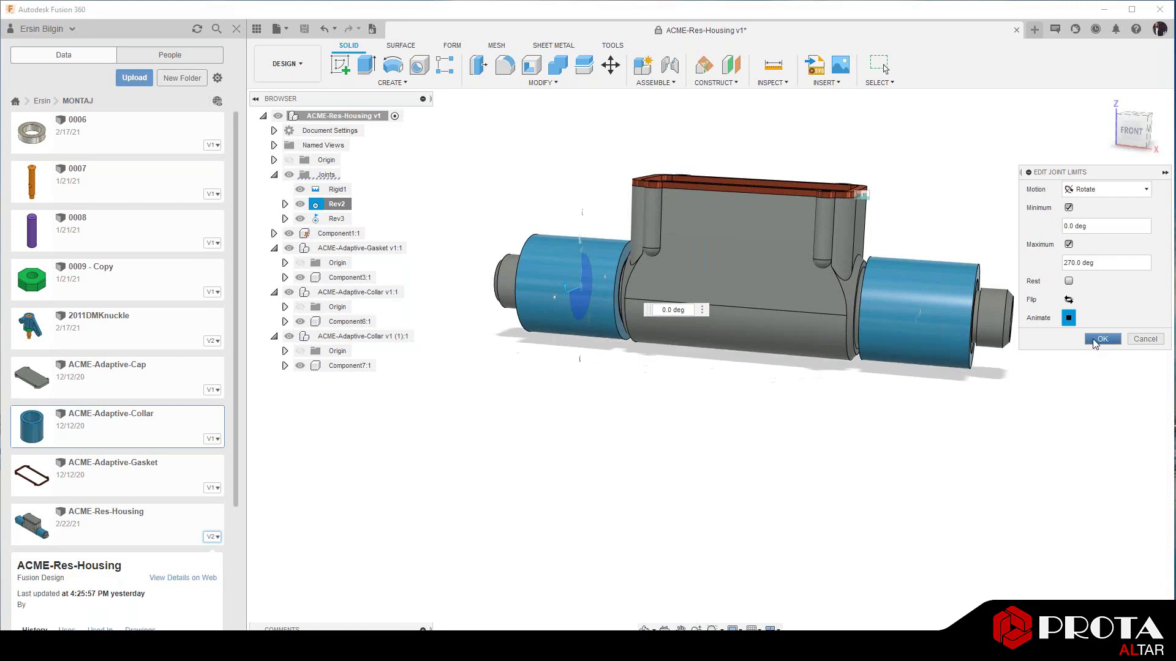
{"action": "left_click", "coordinate": [1093, 339]}
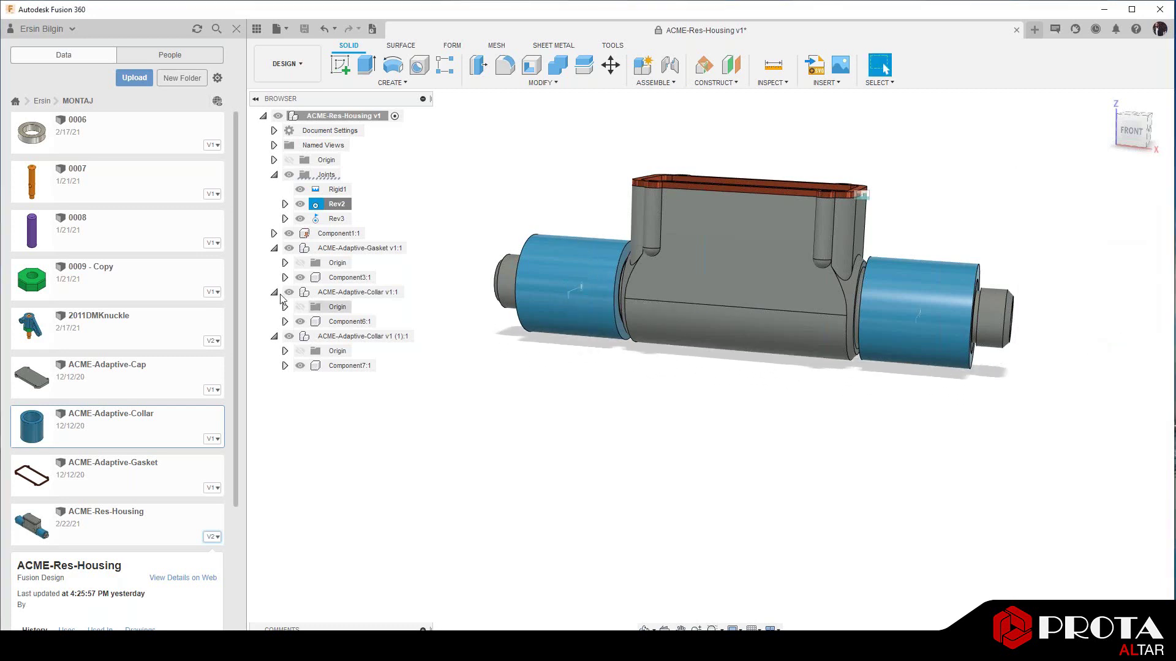
{"action": "left_click", "coordinate": [336, 219]}
{"action": "right_click", "coordinate": [338, 218]}
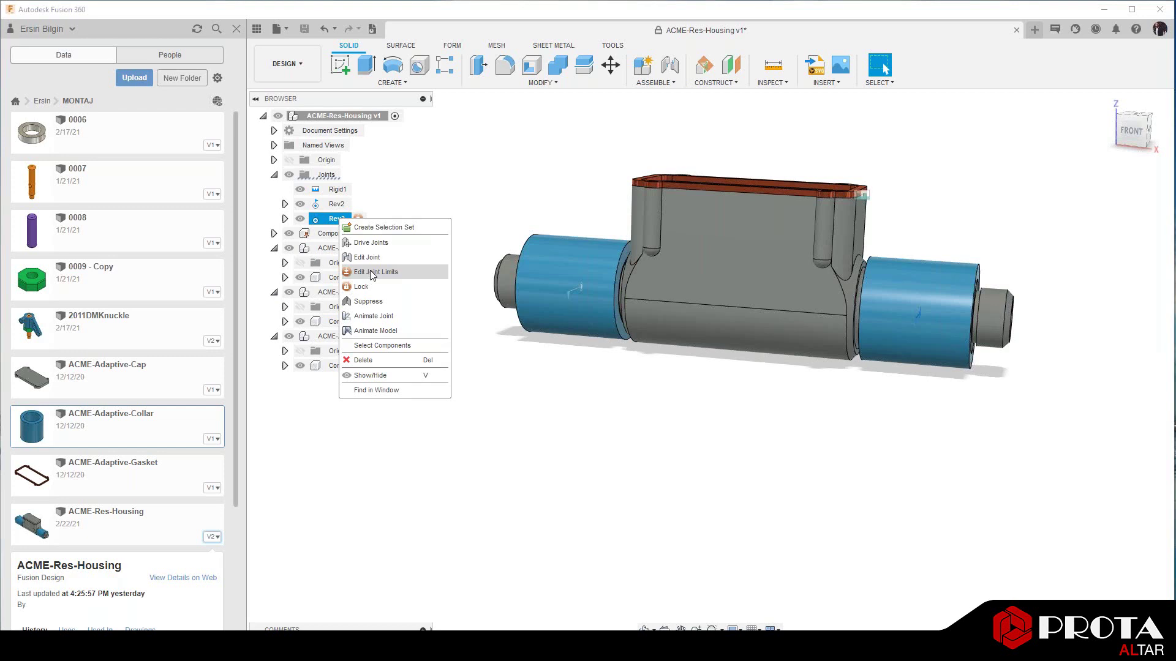
{"action": "left_click", "coordinate": [372, 272]}
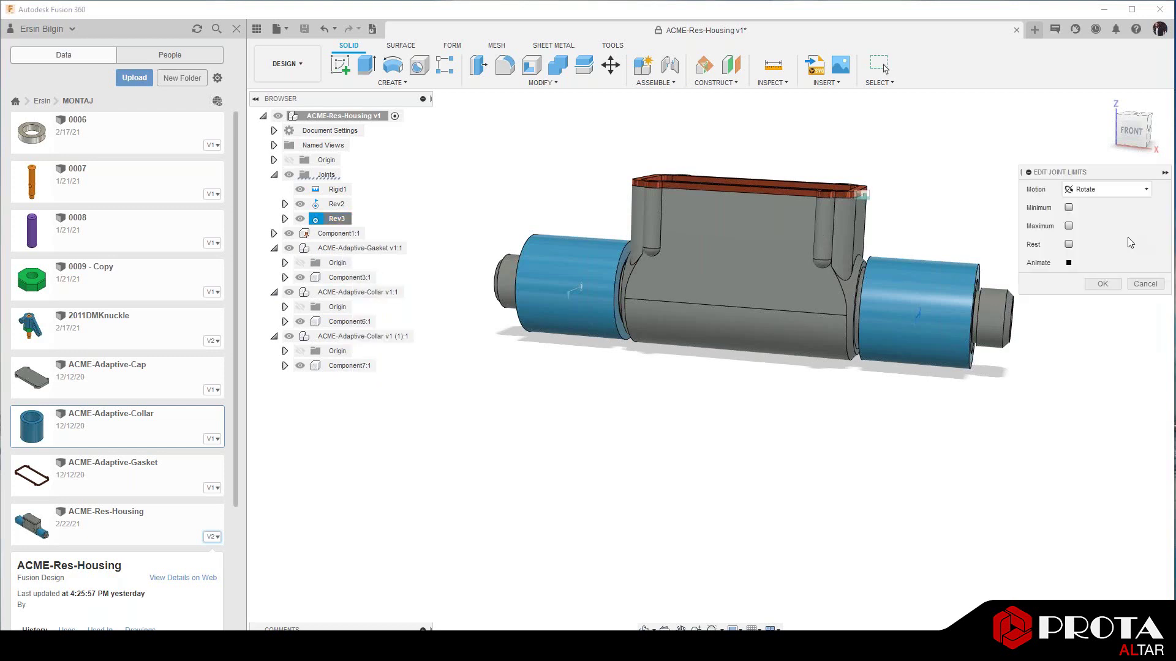
{"action": "left_click", "coordinate": [1068, 225]}
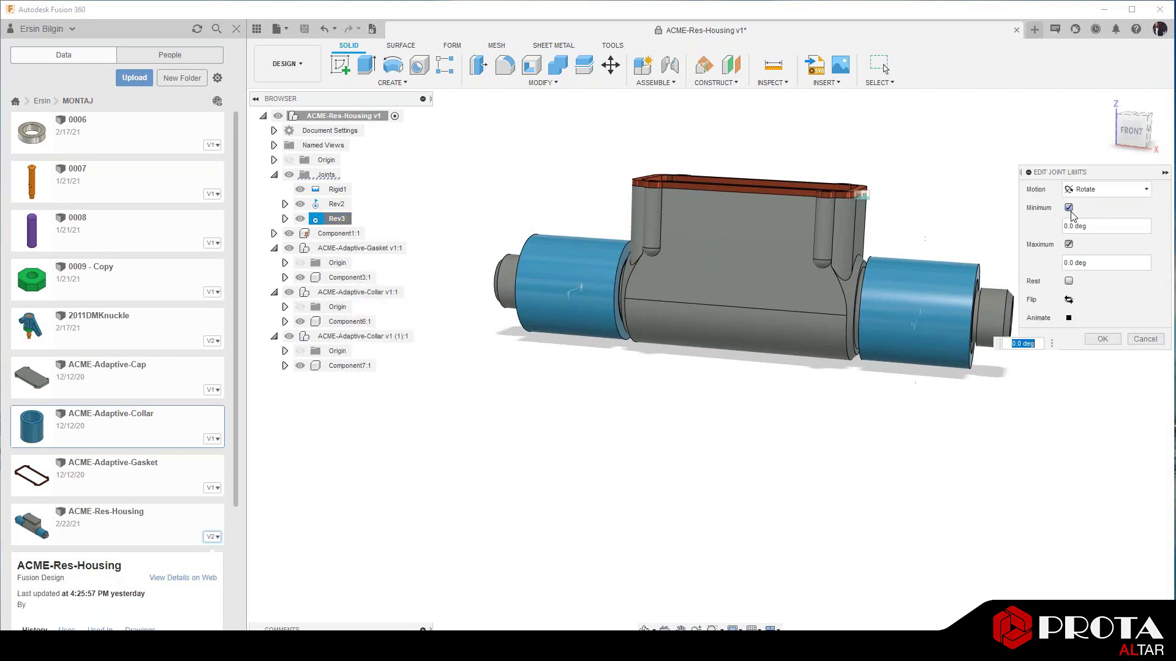
{"action": "left_click", "coordinate": [1090, 263]}
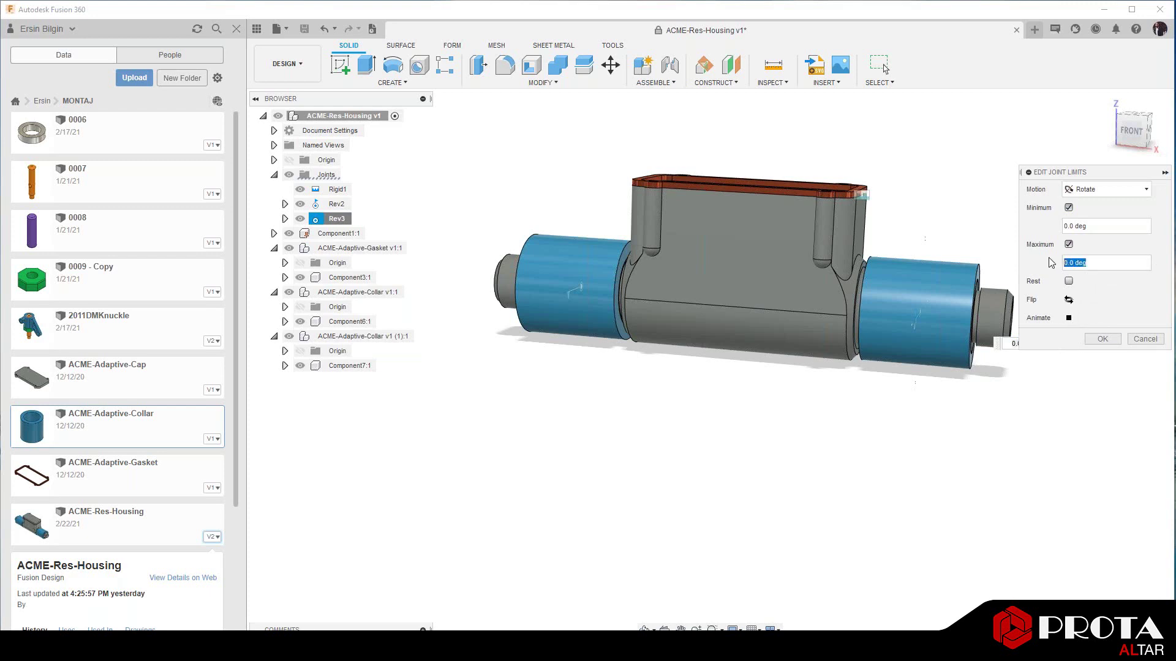
{"action": "type", "text": "270"}
{"action": "left_click", "coordinate": [1069, 318]}
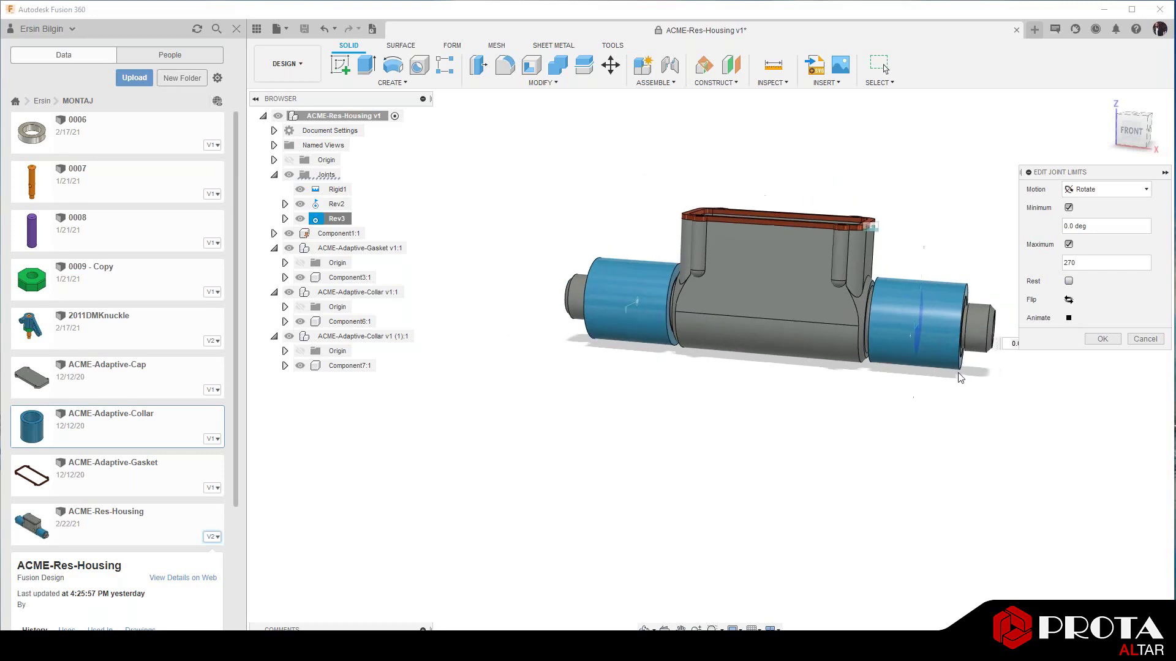
{"action": "middle_click_drag", "start_coordinate": [958, 372], "coordinate": [906, 417], "text": "shift"}
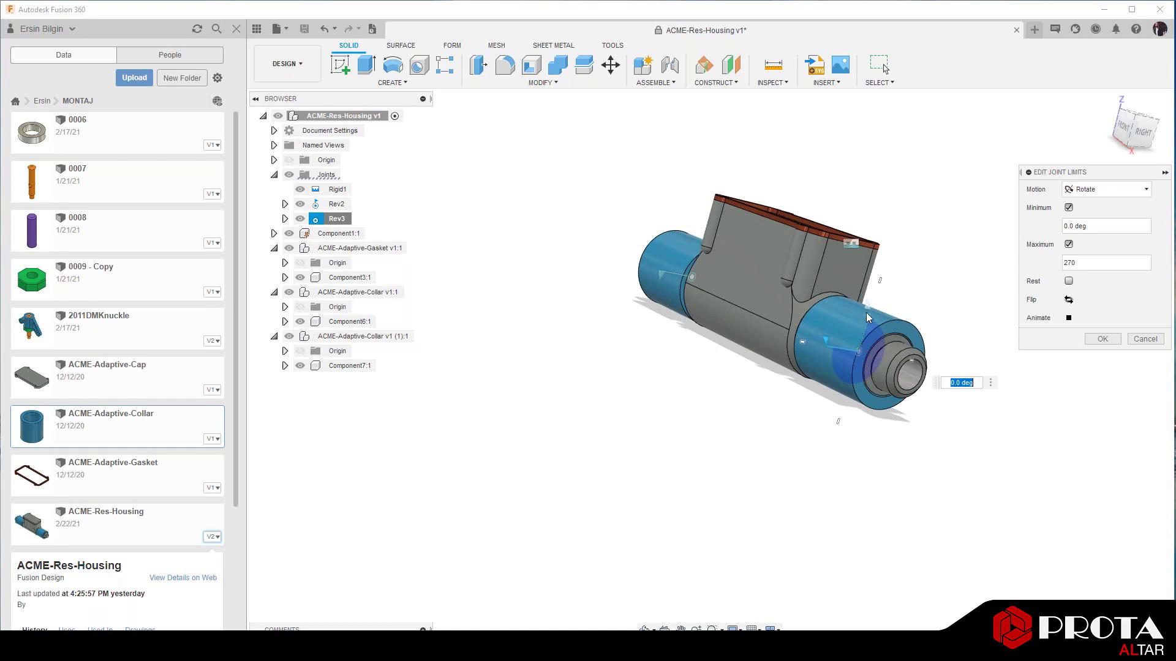
{"action": "scroll", "coordinate": [865, 313], "scroll_direction": "up", "scroll_amount": 2}
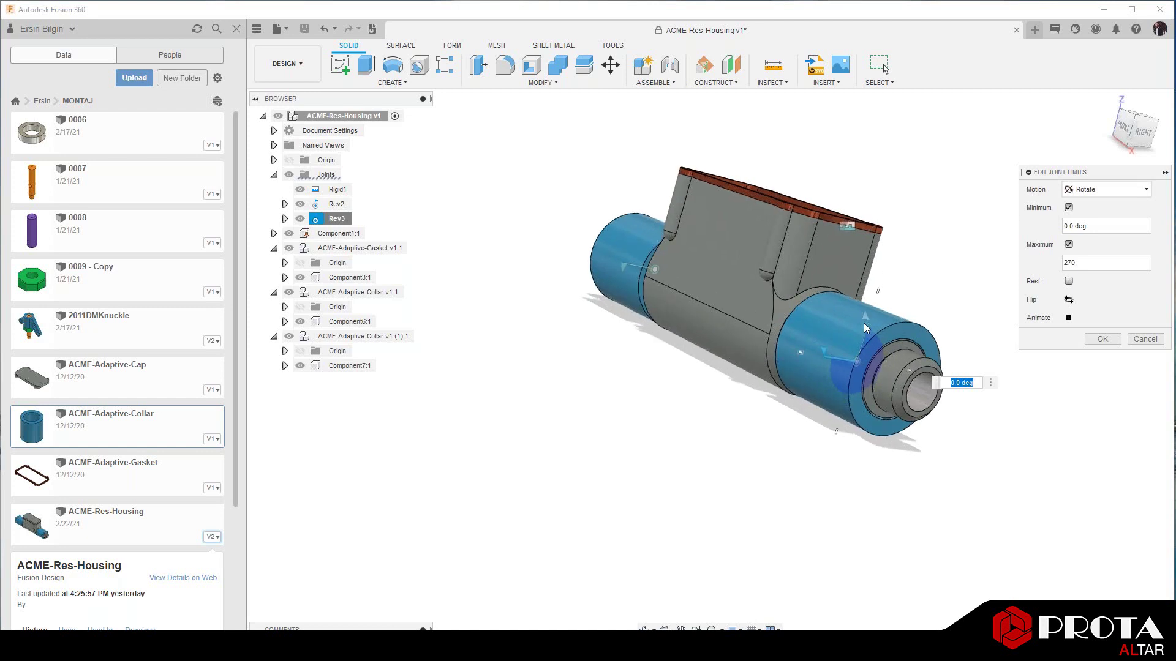
{"action": "mouse_move", "coordinate": [863, 316]}
{"action": "left_mouse_down"}
{"action": "mouse_move", "coordinate": [871, 326]}
{"action": "mouse_move", "coordinate": [837, 383]}
{"action": "mouse_move", "coordinate": [880, 371]}
{"action": "mouse_move", "coordinate": [878, 330]}
{"action": "mouse_move", "coordinate": [867, 328]}
{"action": "left_mouse_up"}
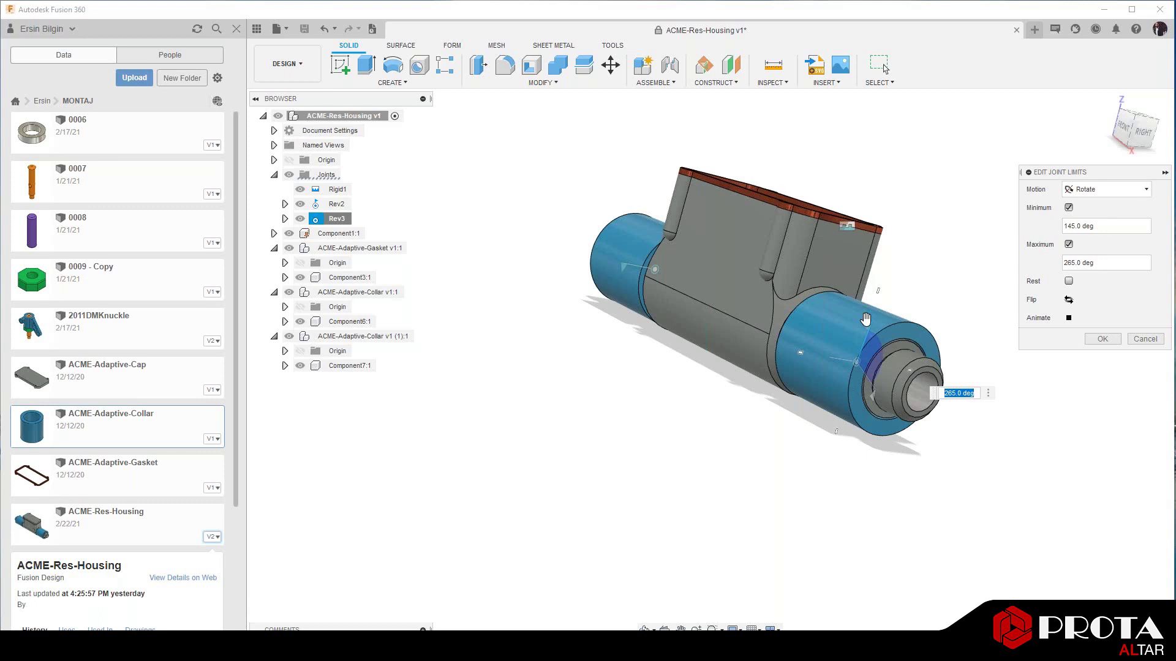
{"action": "type", "text": "205"}
{"action": "key", "text": "Return"}
{"action": "left_click_drag", "start_coordinate": [915, 366], "coordinate": [841, 430]}
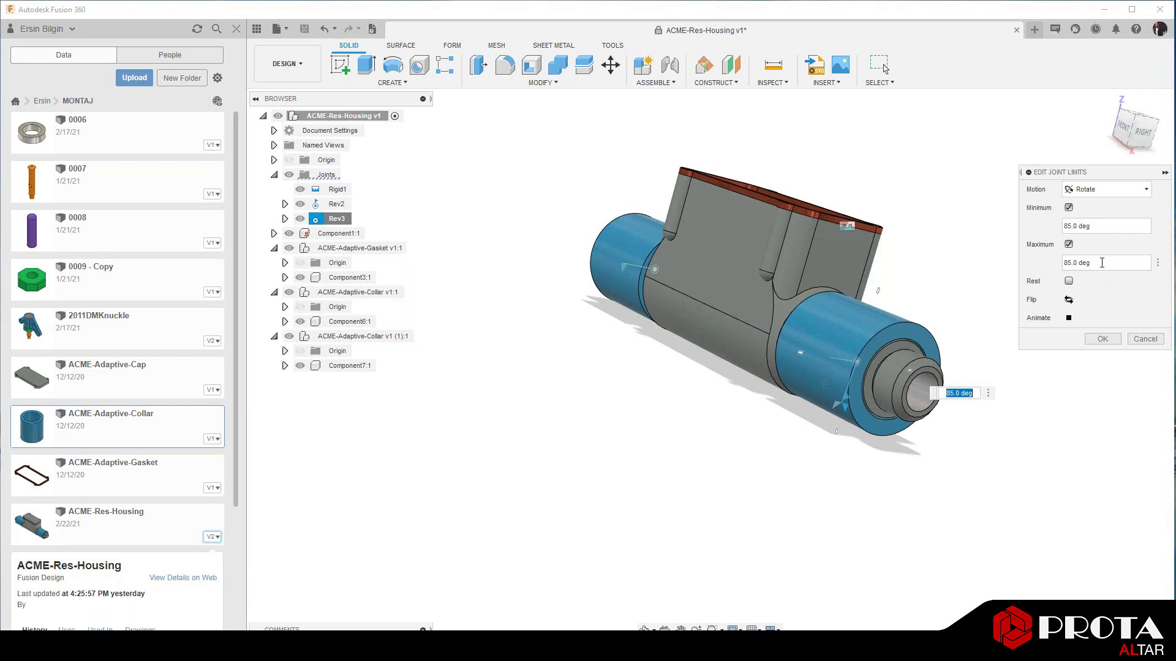
{"action": "left_click", "coordinate": [1146, 339]}
{"action": "mouse_move", "coordinate": [532, 321]}
{"action": "middle_mouse_down", "text": "shift"}
{"action": "mouse_move", "coordinate": [525, 367]}
{"action": "mouse_move", "coordinate": [509, 338]}
{"action": "mouse_move", "coordinate": [544, 336]}
{"action": "mouse_move", "coordinate": [545, 347]}
{"action": "middle_mouse_up", "text": "shift"}
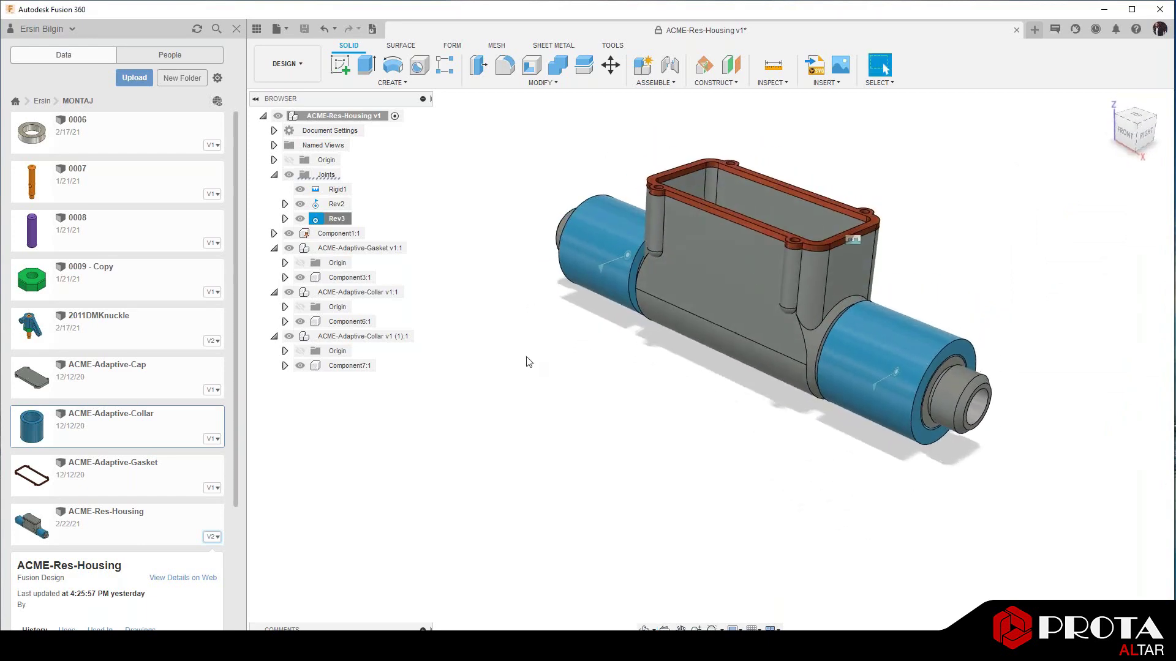
{"action": "scroll", "coordinate": [525, 363], "scroll_direction": "down", "scroll_amount": 2}
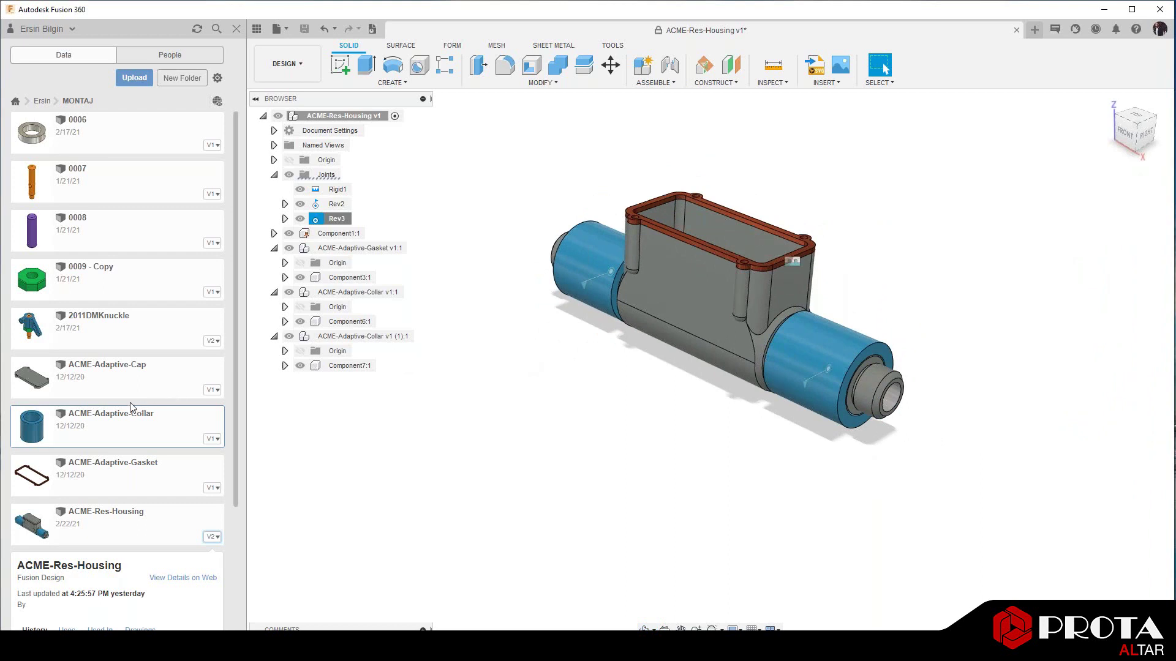
{"action": "scroll", "coordinate": [504, 365], "scroll_direction": "down", "scroll_amount": 1}
{"action": "middle_click_drag", "start_coordinate": [547, 274], "coordinate": [655, 272], "text": "shift"}
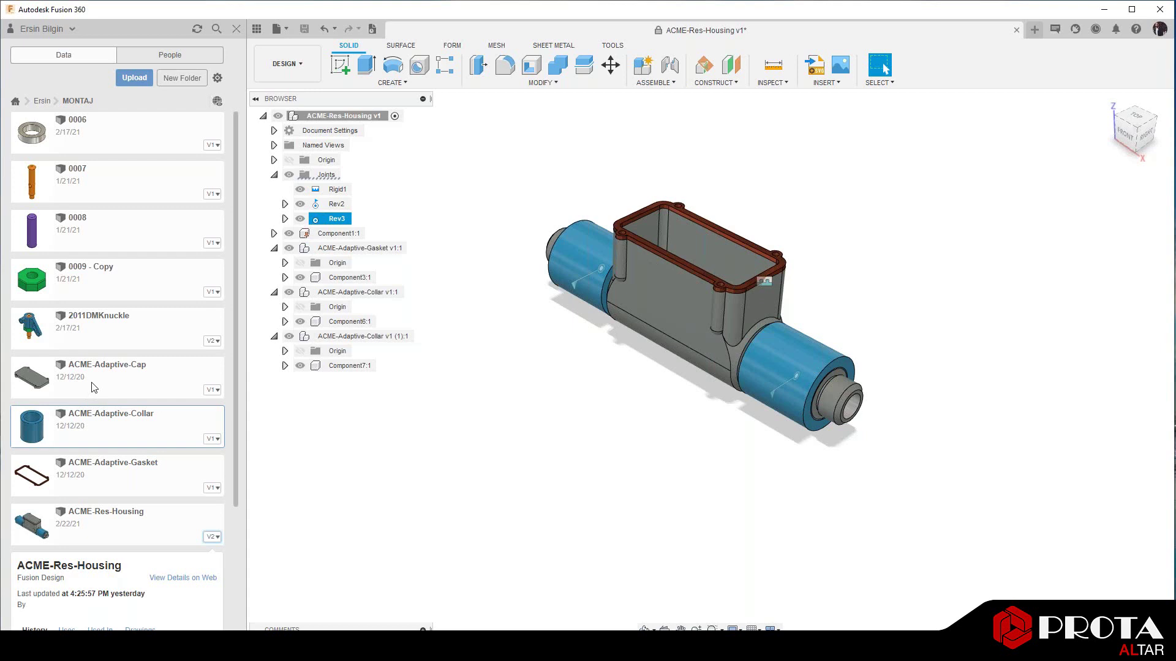
{"action": "mouse_move", "coordinate": [94, 387]}
{"action": "left_mouse_down"}
{"action": "mouse_move", "coordinate": [132, 353]}
{"action": "mouse_move", "coordinate": [90, 382]}
{"action": "mouse_move", "coordinate": [922, 204]}
{"action": "mouse_move", "coordinate": [932, 215]}
{"action": "left_mouse_up"}
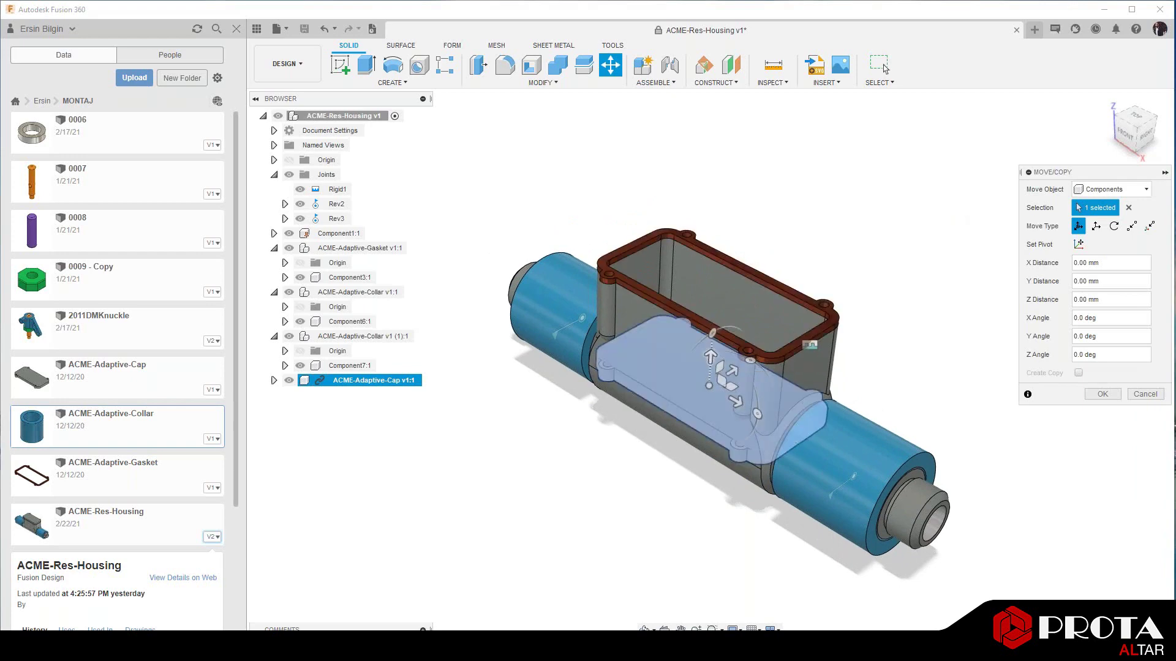
{"action": "left_click_drag", "start_coordinate": [710, 355], "coordinate": [715, 172]}
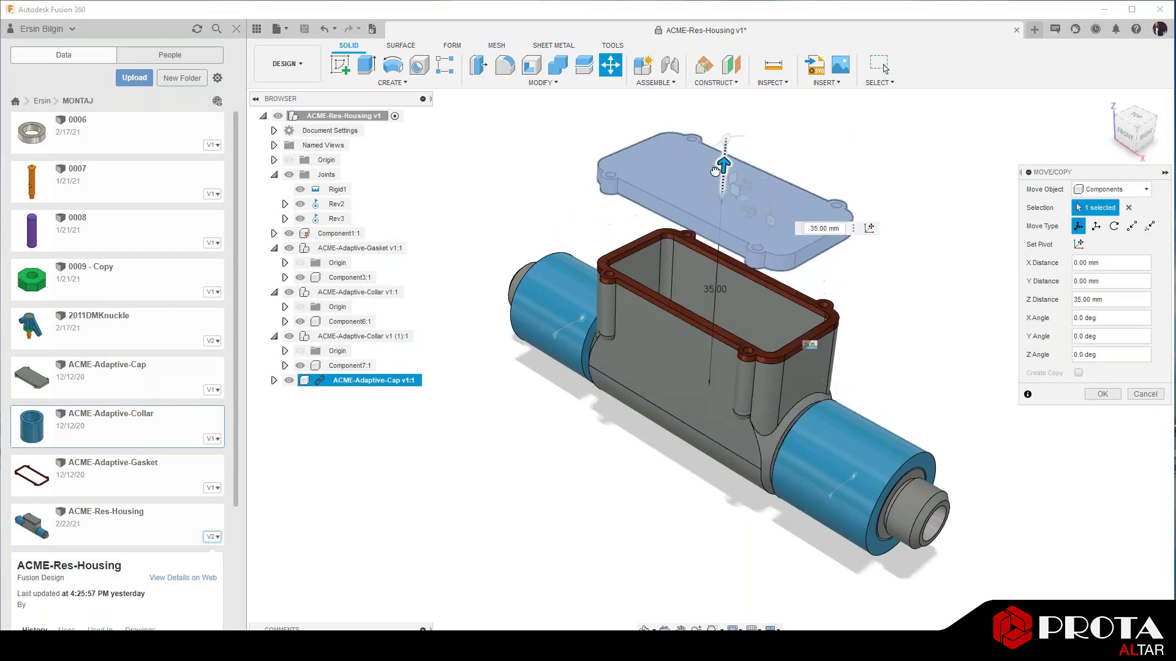
{"action": "scroll", "coordinate": [715, 171], "scroll_direction": "down", "scroll_amount": 2}
{"action": "scroll", "coordinate": [716, 168], "scroll_direction": "down", "scroll_amount": 2}
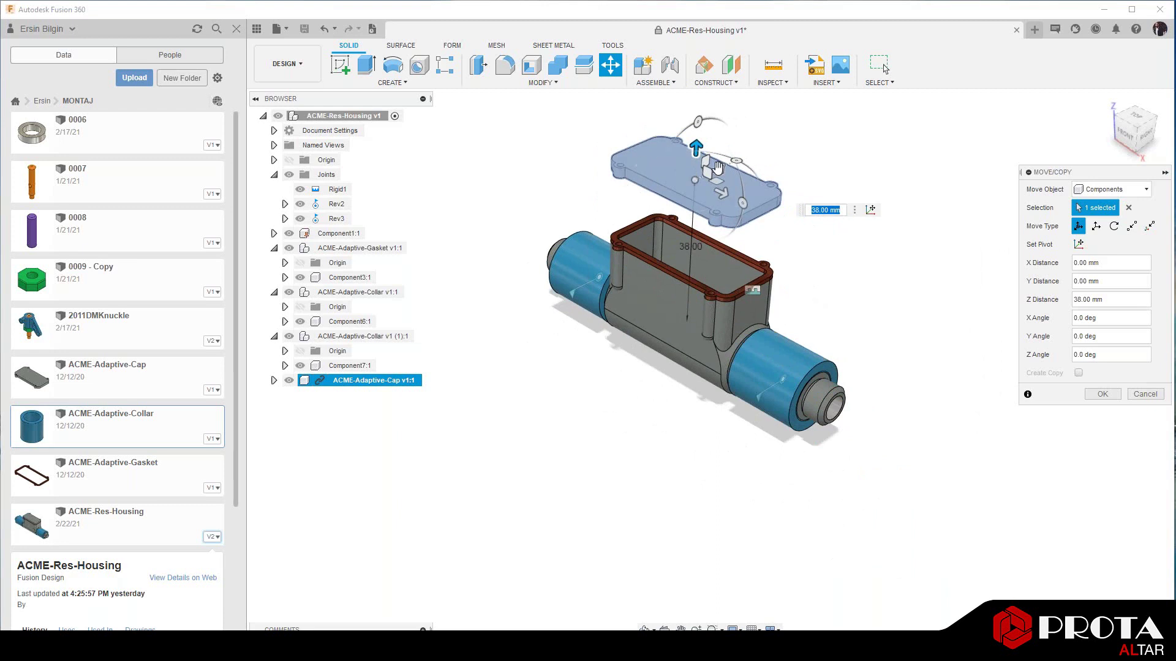
{"action": "left_click_drag", "start_coordinate": [718, 166], "coordinate": [830, 119]}
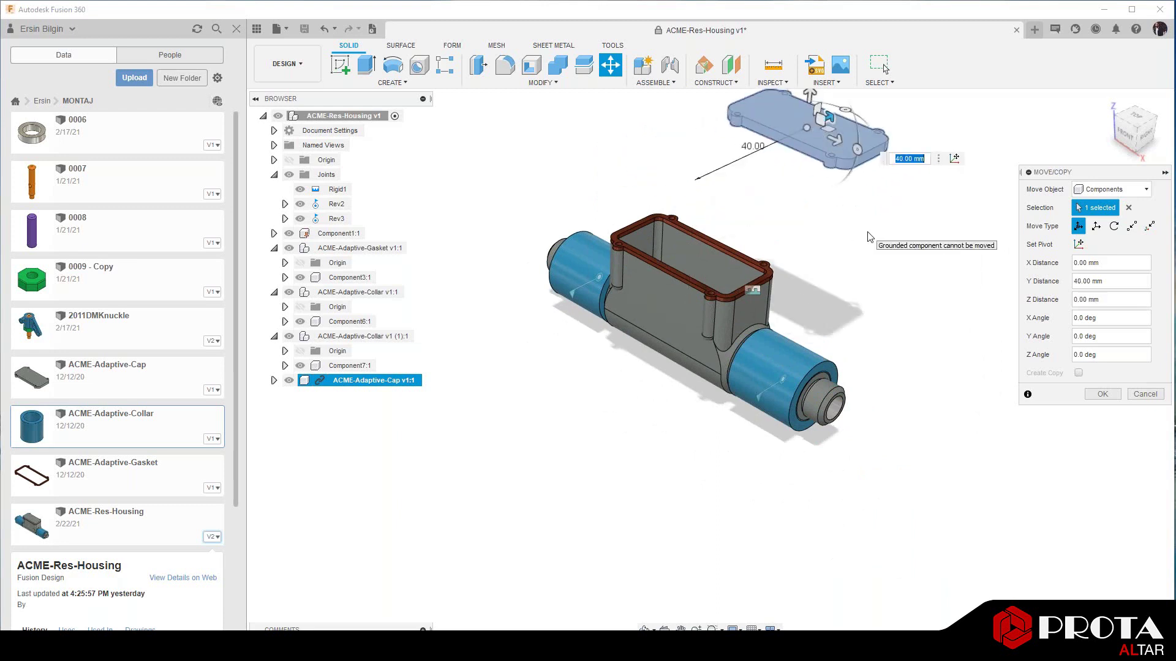
{"action": "key", "text": "Return"}
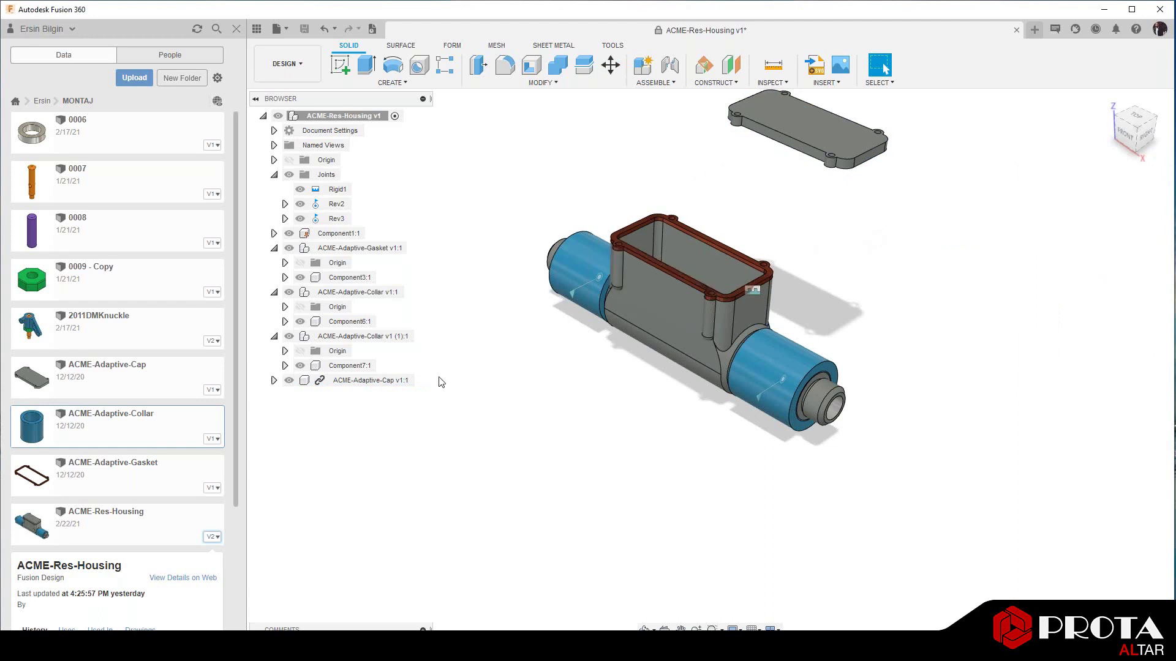
{"action": "scroll", "coordinate": [501, 436], "scroll_direction": "down", "scroll_amount": 2}
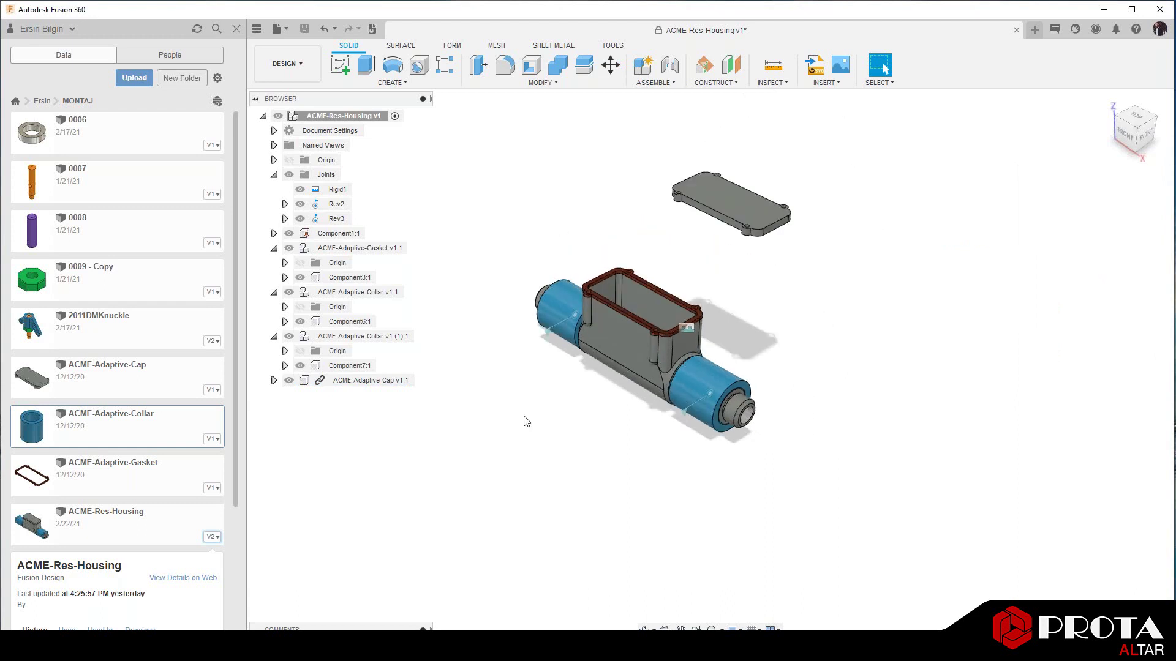
{"action": "scroll", "coordinate": [525, 421], "scroll_direction": "up", "scroll_amount": 1}
{"action": "scroll", "coordinate": [525, 420], "scroll_direction": "up", "scroll_amount": 2}
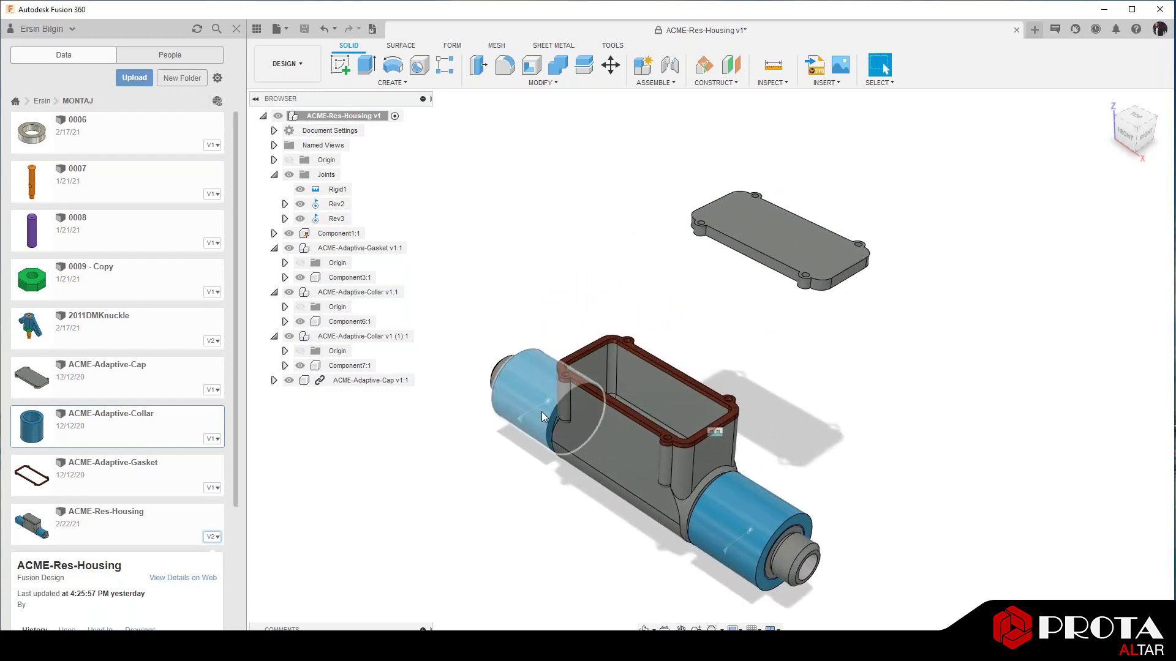
{"action": "scroll", "coordinate": [642, 300], "scroll_direction": "down", "scroll_amount": 2}
{"action": "scroll", "coordinate": [643, 300], "scroll_direction": "down", "scroll_amount": 2}
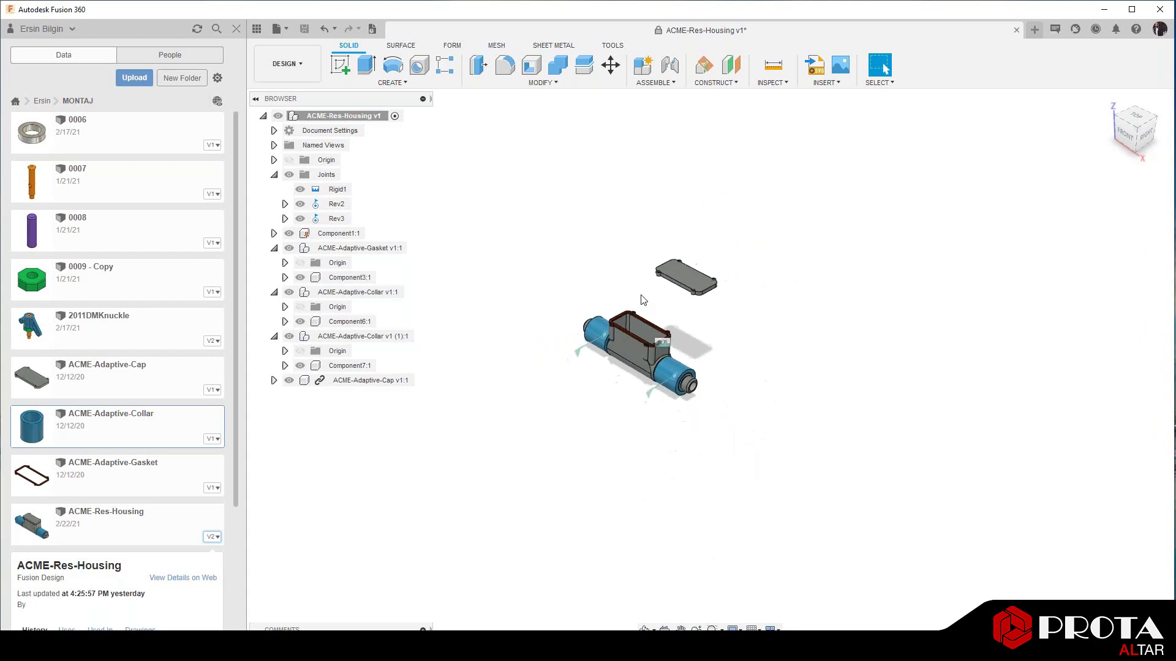
{"action": "scroll", "coordinate": [643, 300], "scroll_direction": "down", "scroll_amount": 2}
{"action": "scroll", "coordinate": [643, 301], "scroll_direction": "down", "scroll_amount": 1}
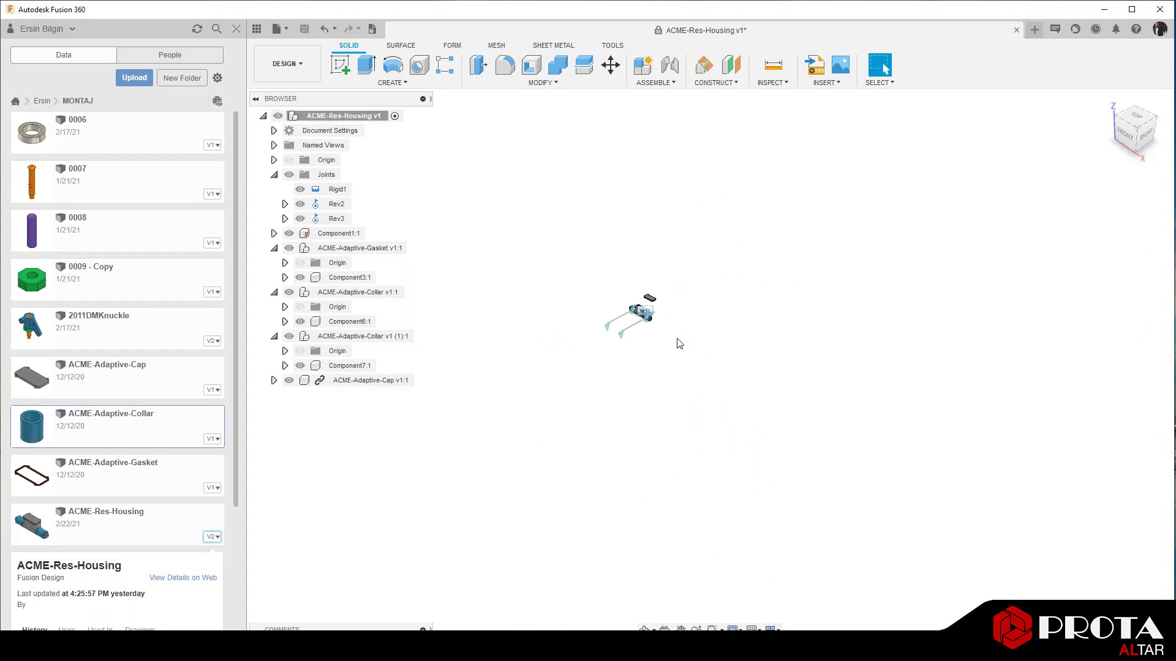
{"action": "middle_click_drag", "start_coordinate": [662, 333], "coordinate": [664, 326], "text": "shift"}
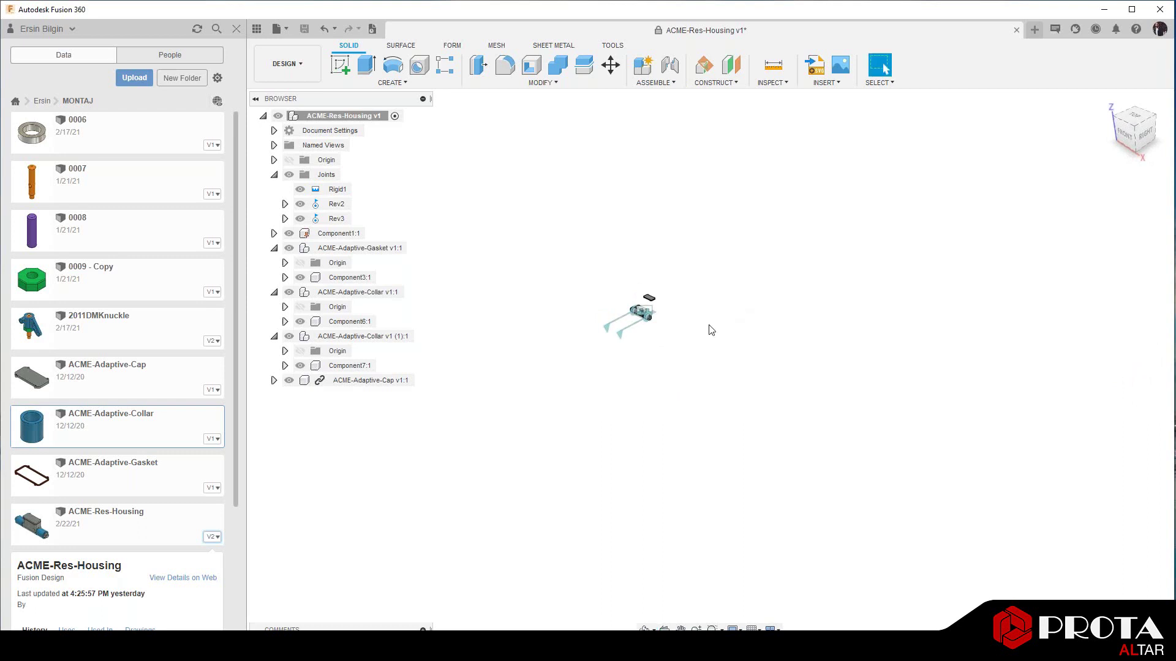
{"action": "key", "text": "F6"}
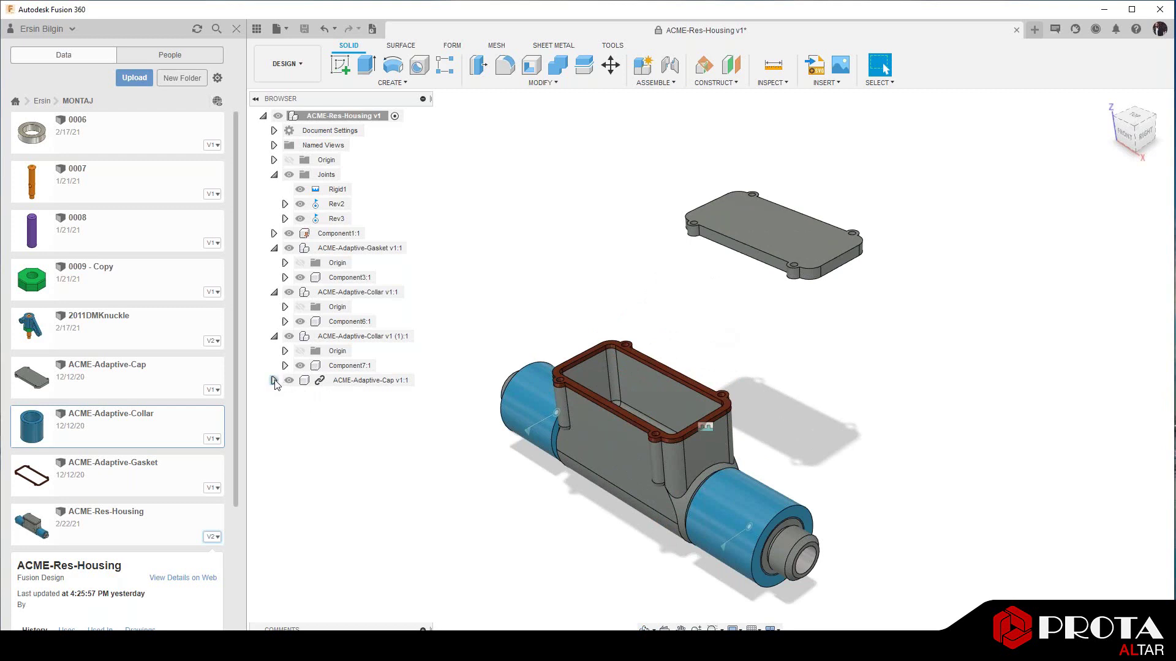
Step: Break the ACME-Adaptive-Cap's link to its source design and expand its contents
{"action": "right_click", "coordinate": [341, 385]}
{"action": "left_click", "coordinate": [349, 309]}
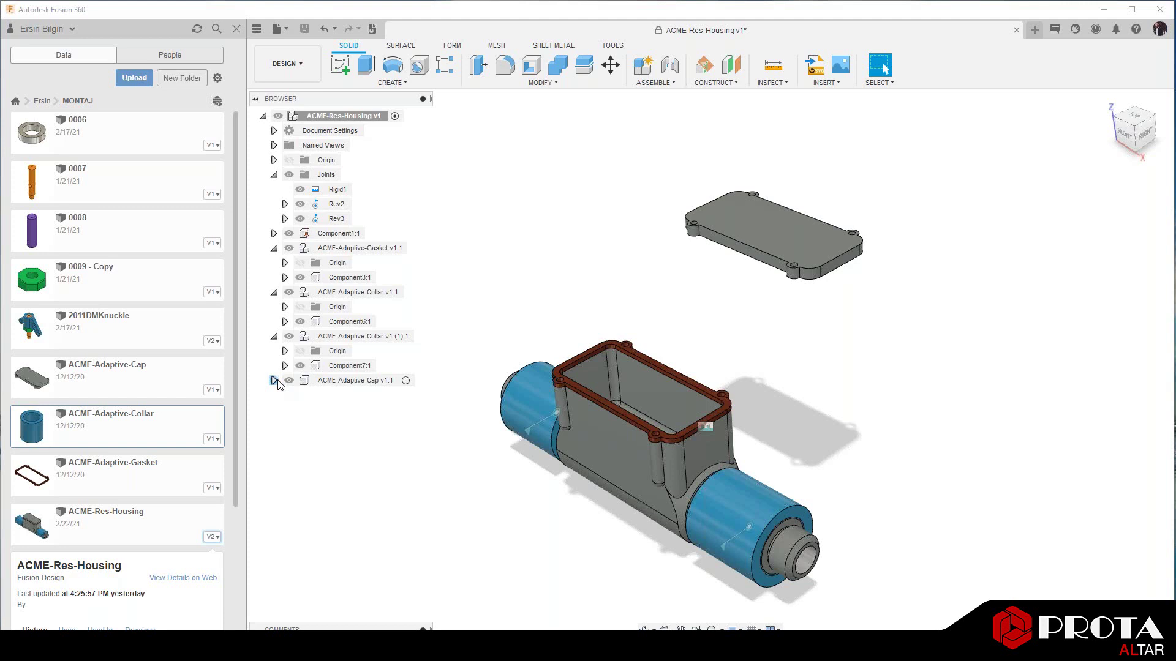
{"action": "left_click", "coordinate": [275, 381]}
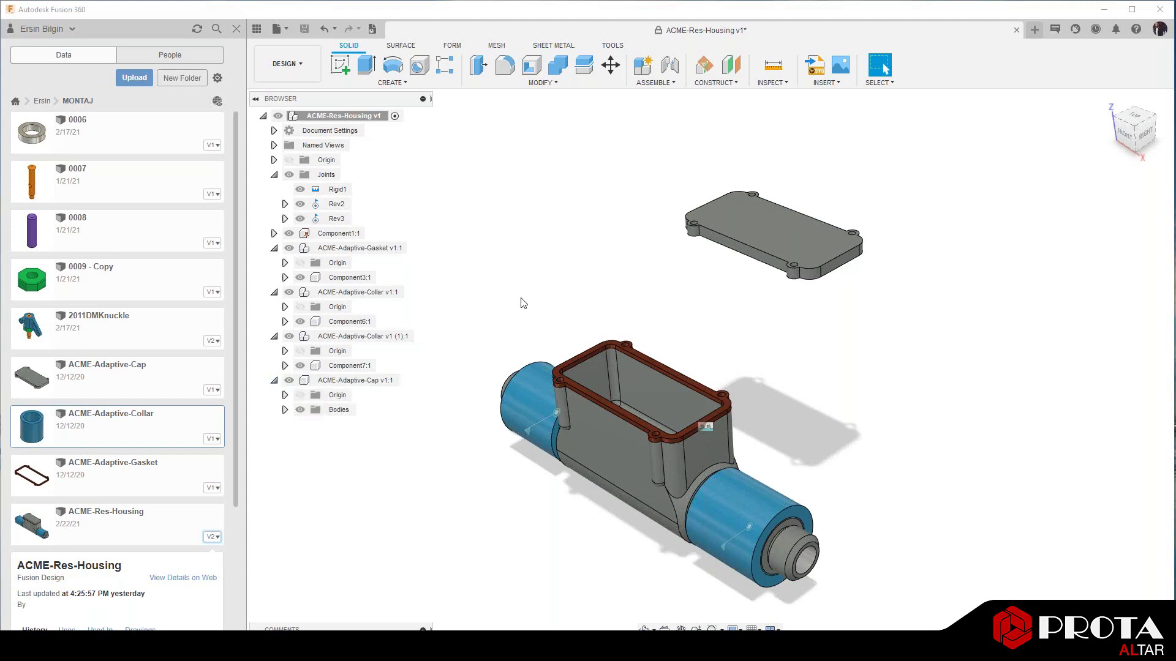
{"action": "scroll", "coordinate": [631, 229], "scroll_direction": "down", "scroll_amount": 2}
{"action": "scroll", "coordinate": [632, 230], "scroll_direction": "down", "scroll_amount": 2}
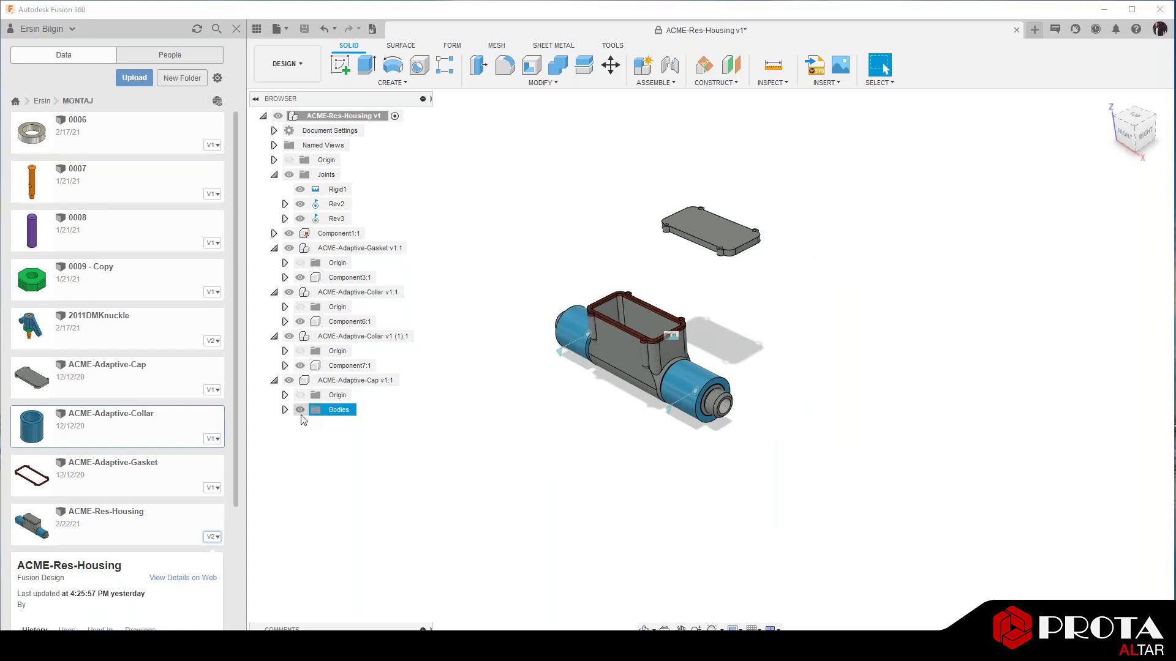
Step: Turn the cap's Body1 into its own nested component, Component9:1
{"action": "left_click", "coordinate": [284, 409]}
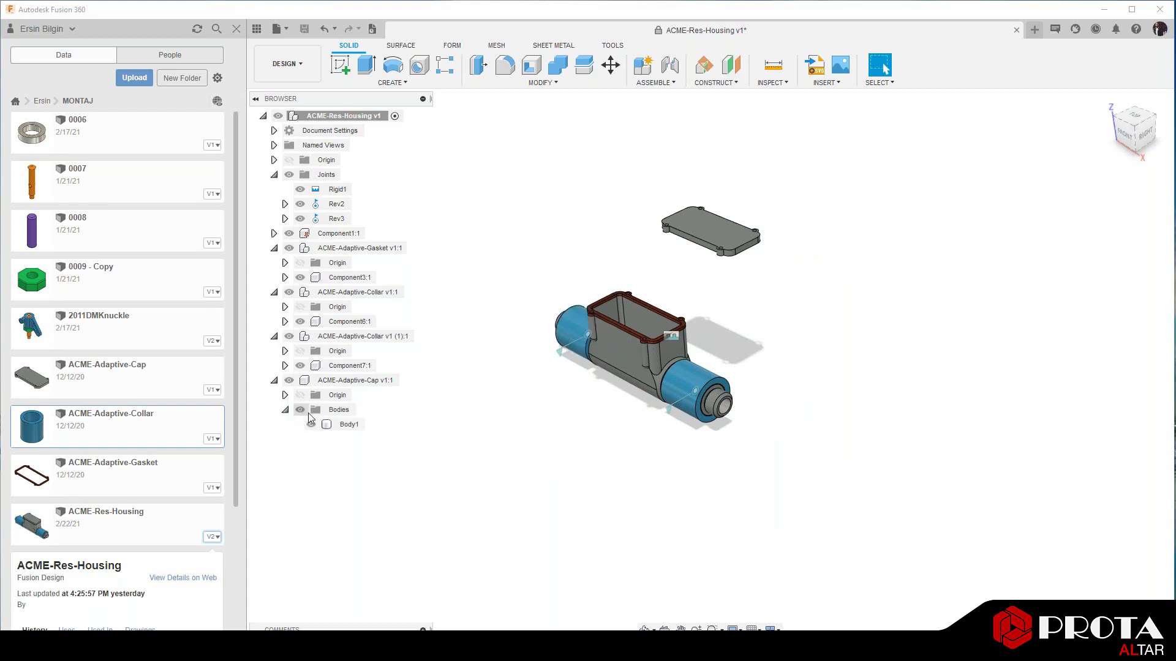
{"action": "left_click", "coordinate": [343, 426]}
{"action": "right_click", "coordinate": [343, 426]}
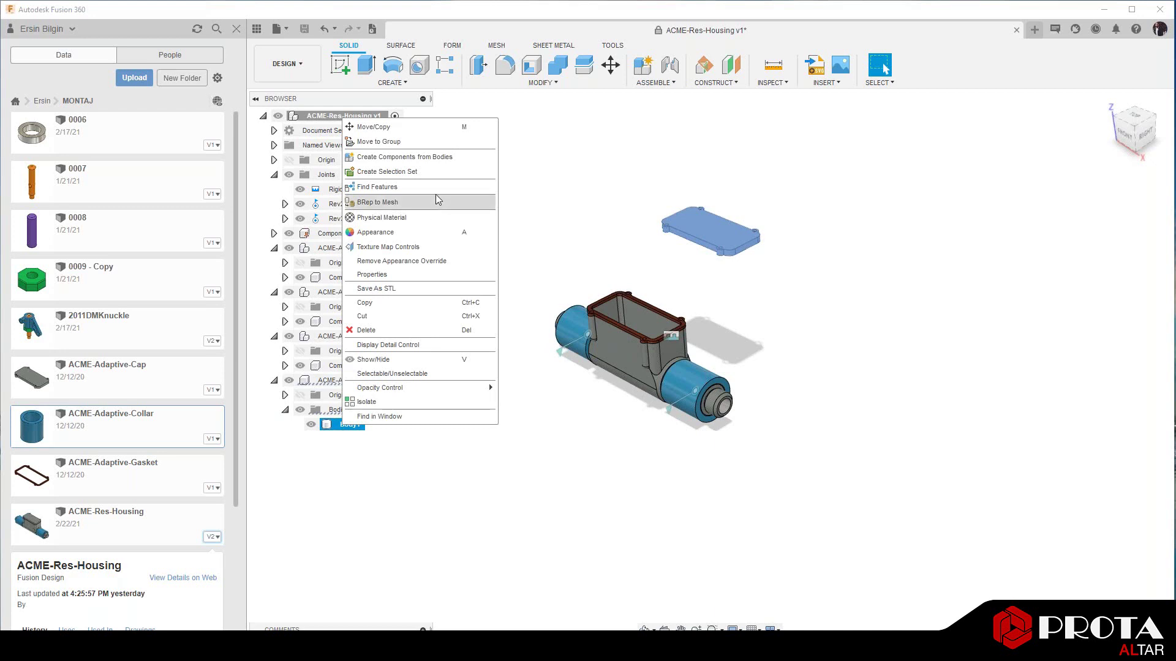
{"action": "left_click", "coordinate": [433, 160]}
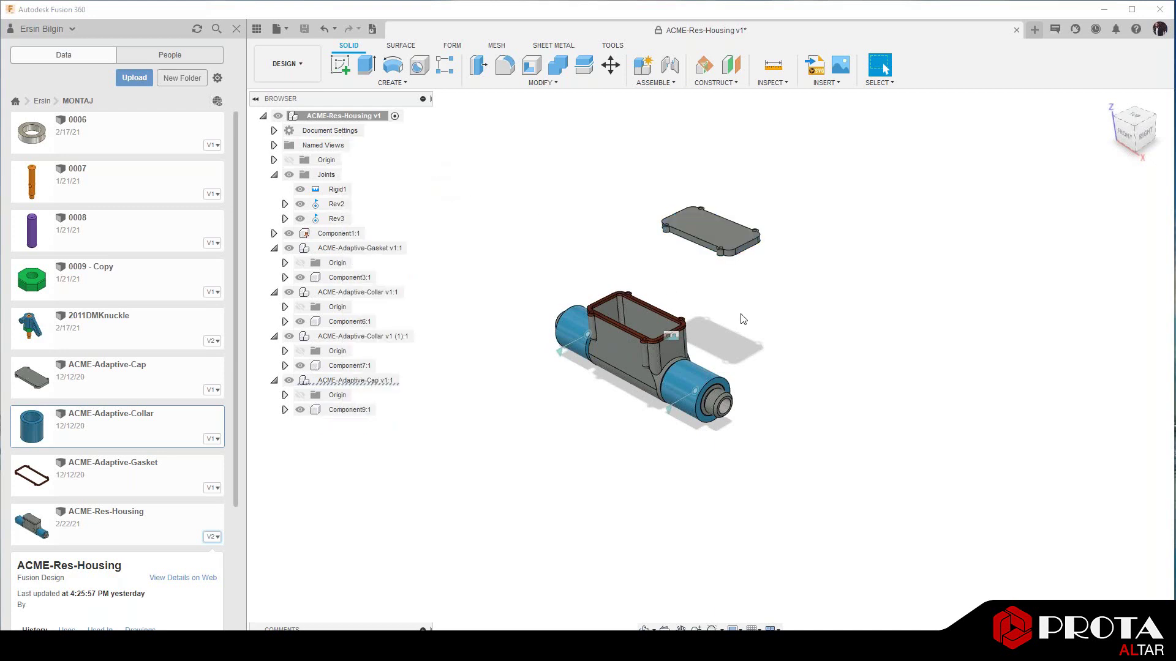
{"action": "left_click", "coordinate": [672, 86]}
{"action": "left_click", "coordinate": [651, 110]}
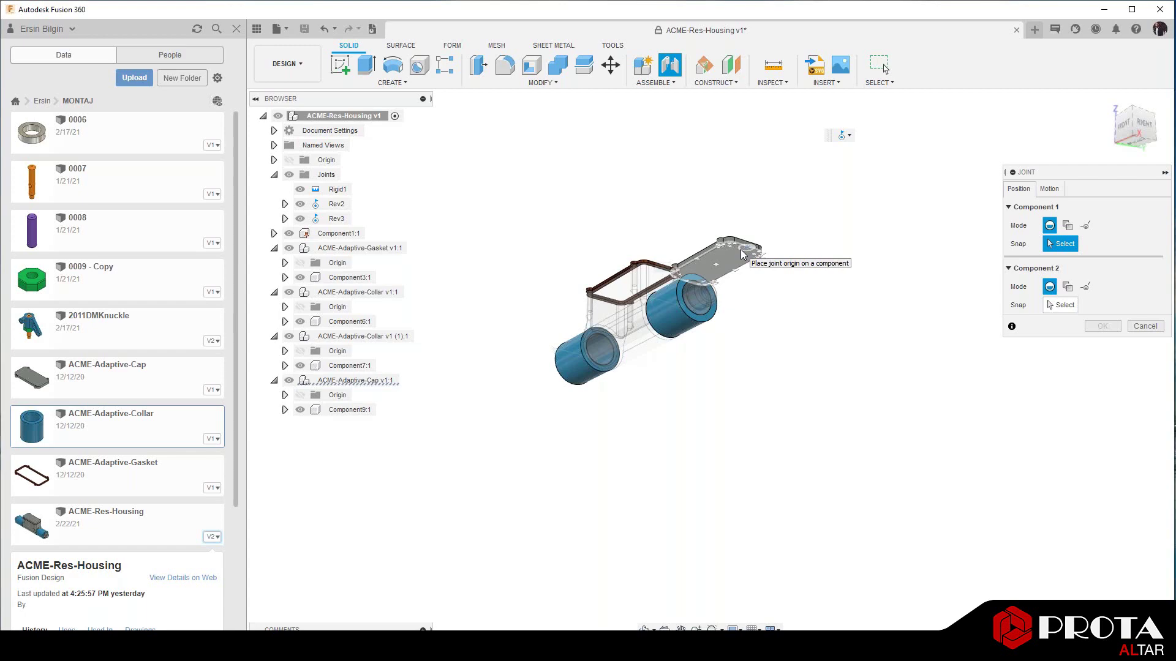
Step: Snap the joint's first point to the cap corner and its second to the gasket corner
{"action": "left_click", "coordinate": [741, 253]}
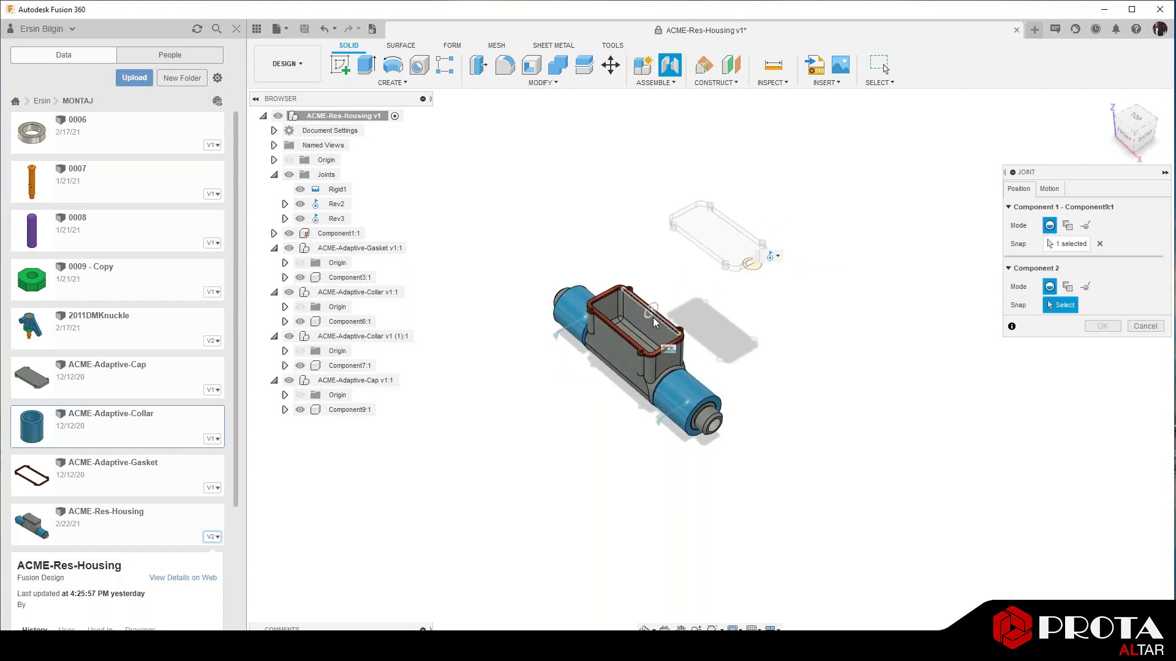
{"action": "scroll", "coordinate": [679, 367], "scroll_direction": "up", "scroll_amount": 2}
{"action": "scroll", "coordinate": [685, 383], "scroll_direction": "up", "scroll_amount": 3}
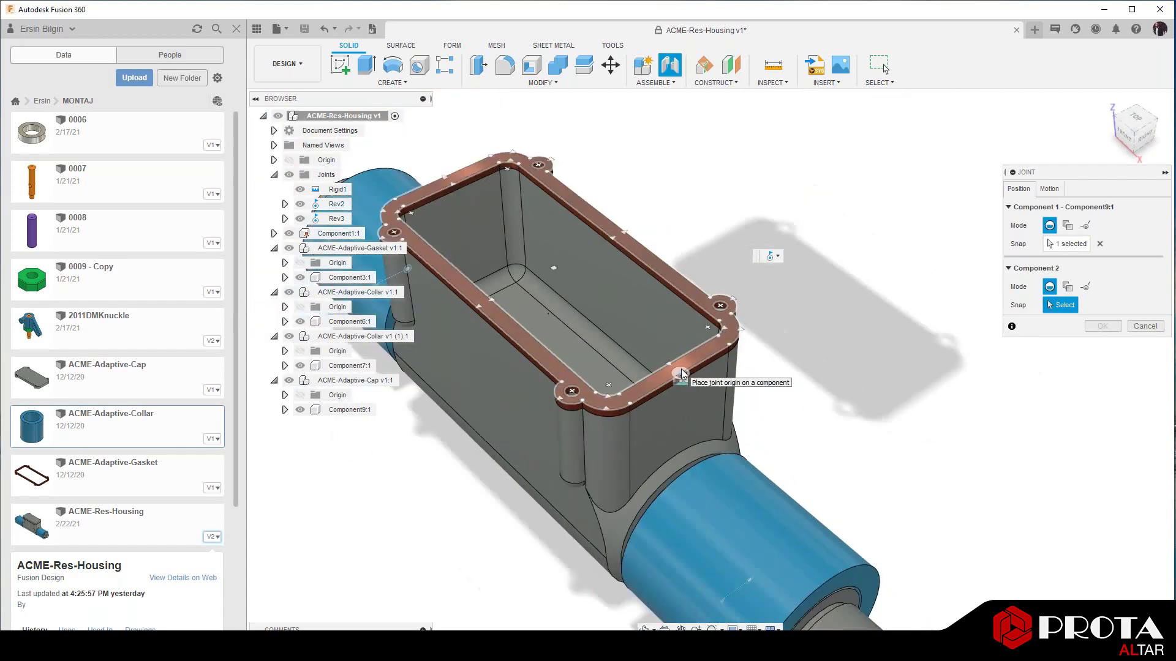
{"action": "left_click", "coordinate": [681, 370]}
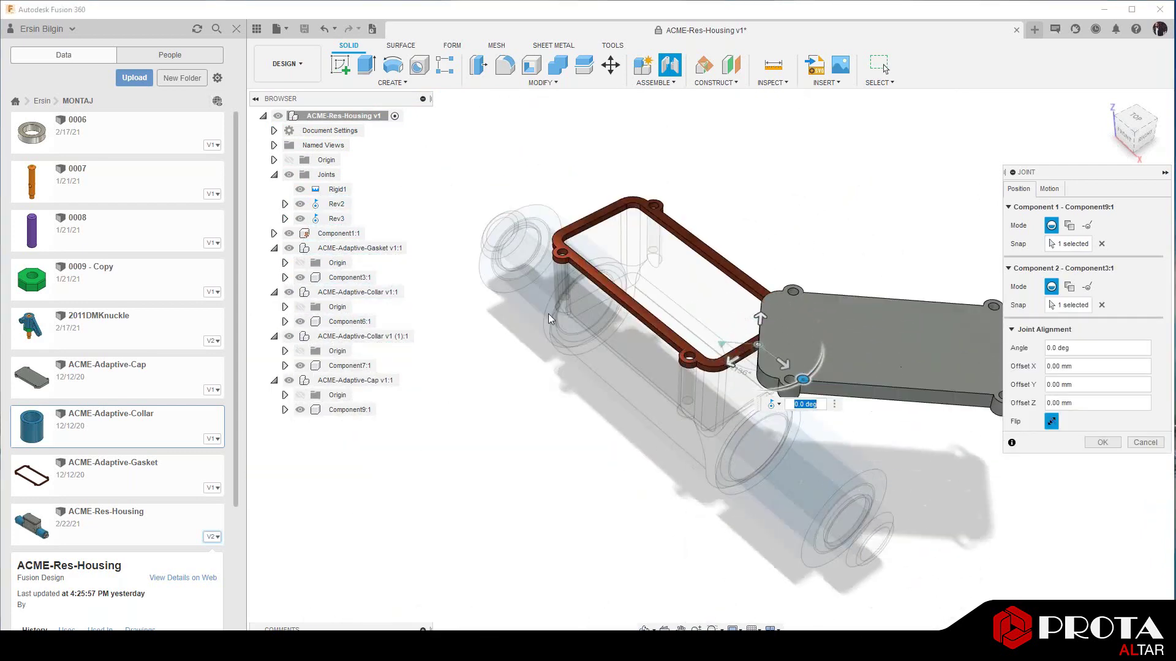
{"action": "left_click", "coordinate": [1049, 188]}
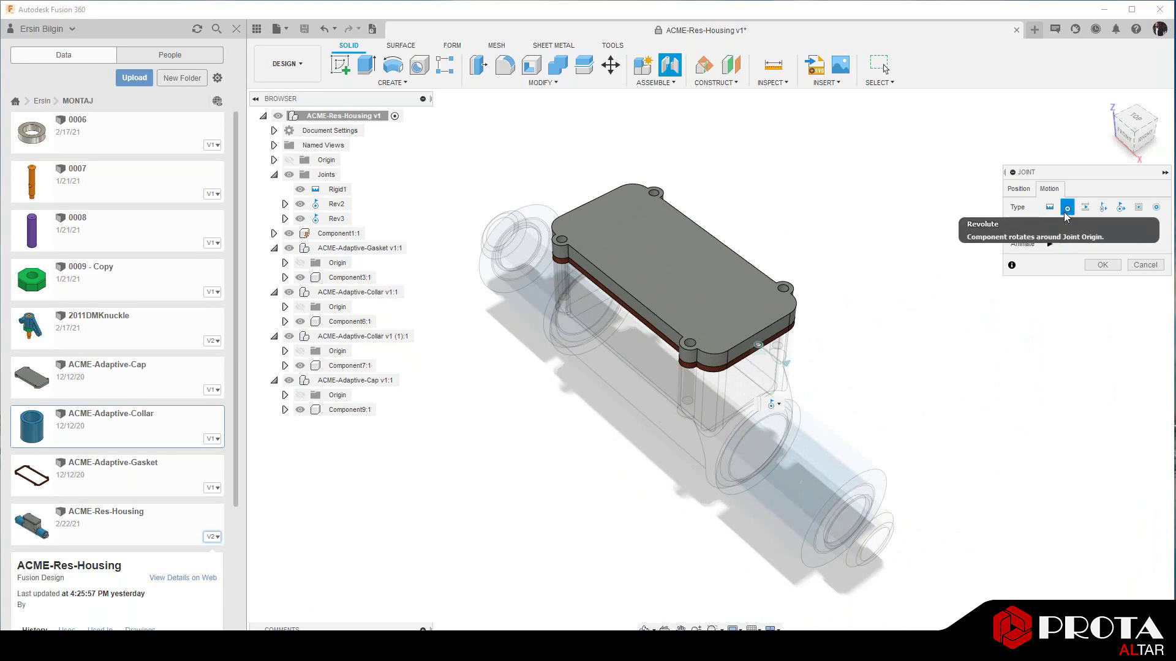
Step: Set the cap joint's motion to Slider along the Z axis and animate the preview
{"action": "left_click", "coordinate": [1085, 208]}
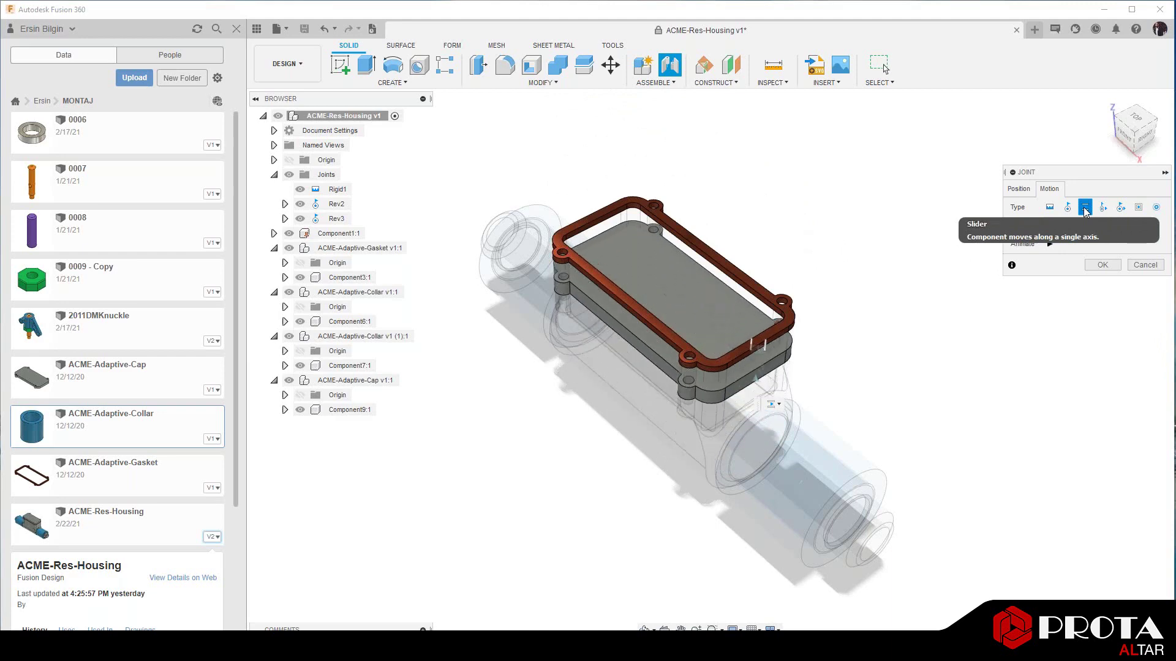
{"action": "left_click", "coordinate": [1049, 244]}
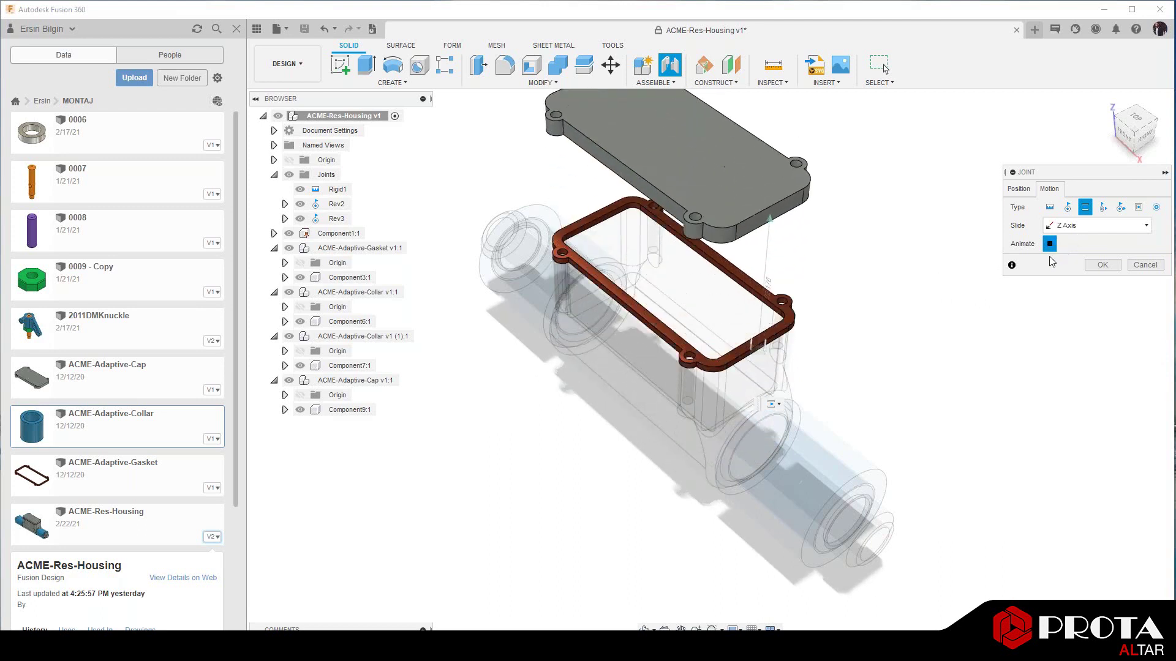
{"action": "scroll", "coordinate": [889, 313], "scroll_direction": "down", "scroll_amount": 1}
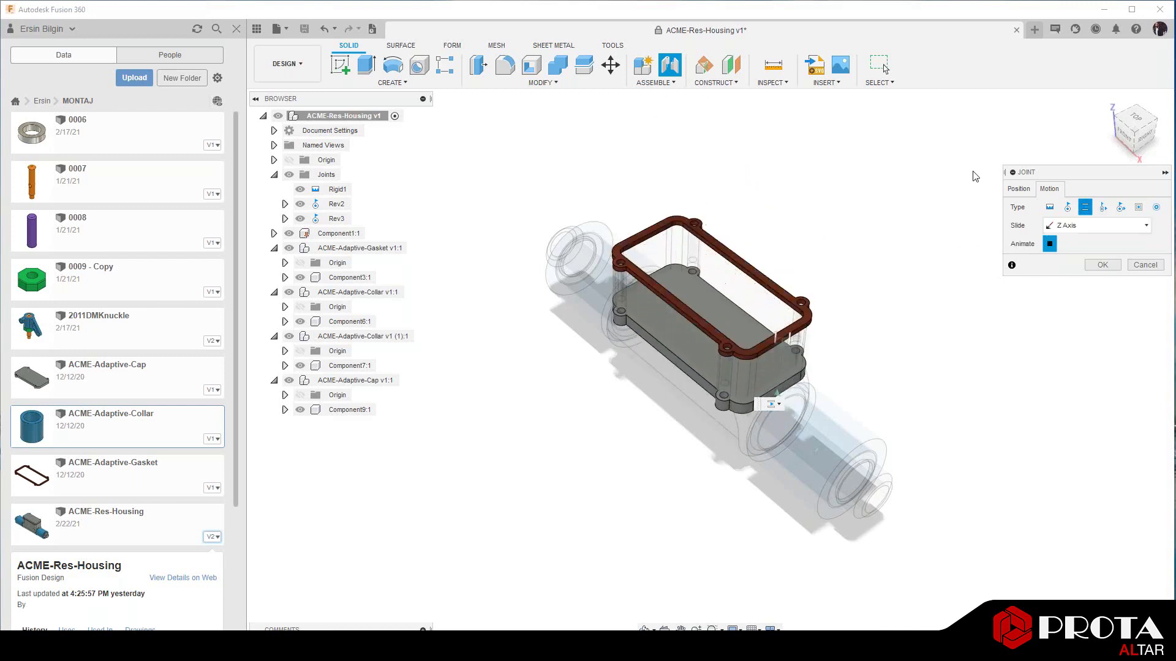
{"action": "left_click", "coordinate": [1110, 264]}
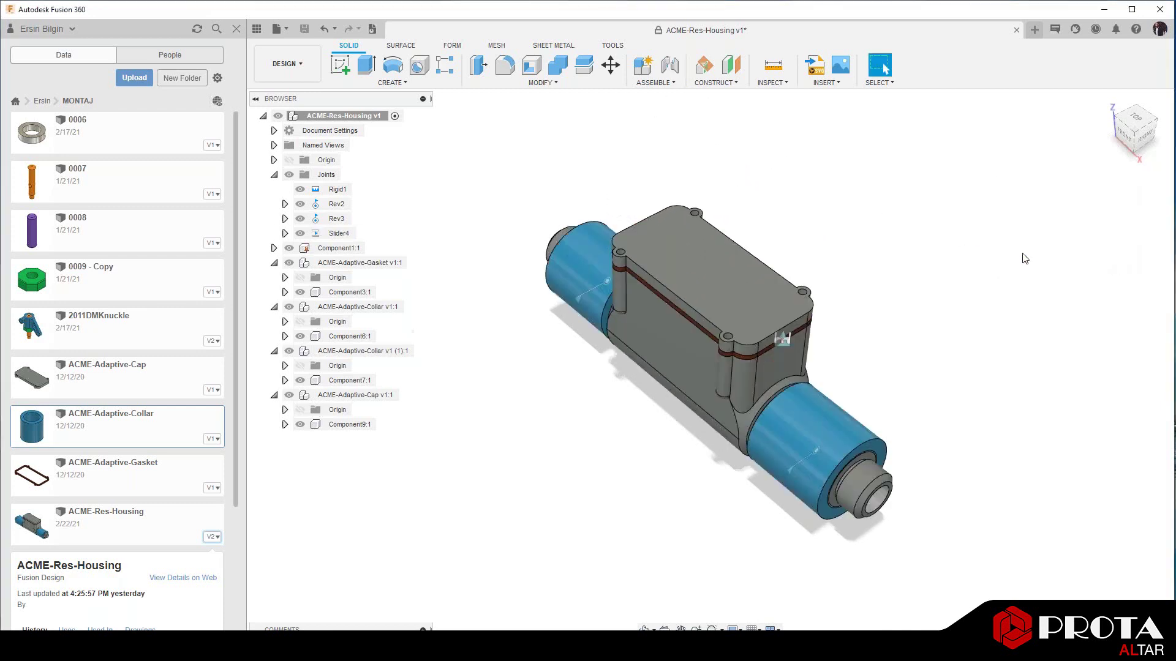
{"action": "left_click", "coordinate": [344, 234]}
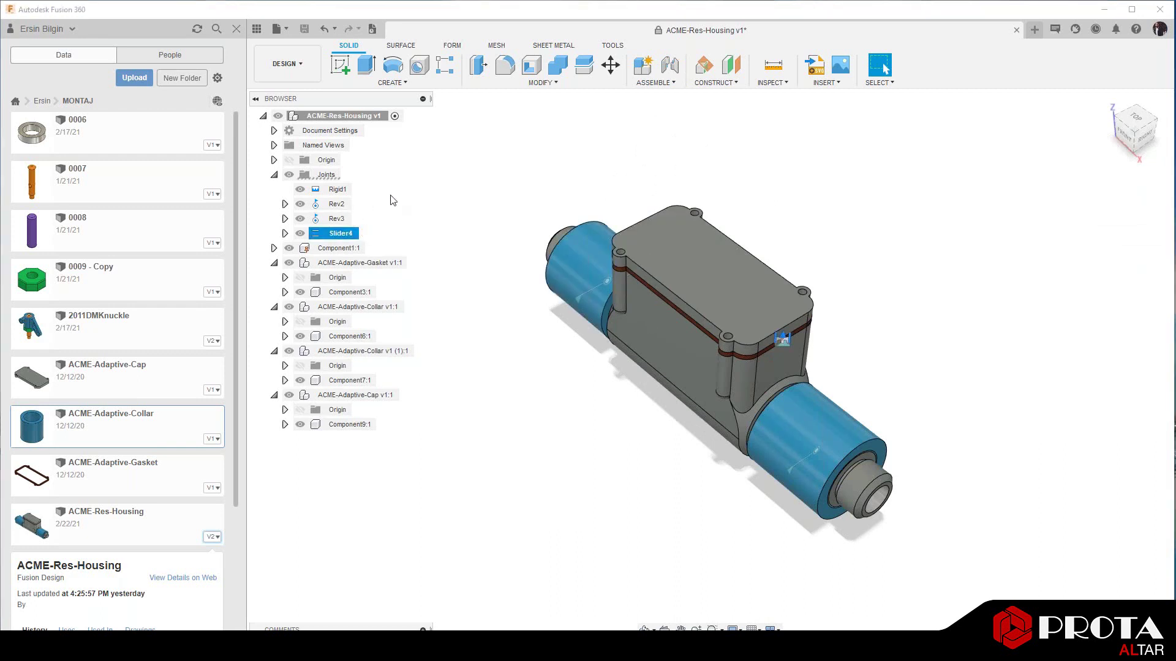
{"action": "key", "text": "Escape"}
{"action": "left_click", "coordinate": [327, 188]}
Step: Give Slider4 a 100 mm maximum travel limit, preview it, and enable the minimum limit
{"action": "right_click", "coordinate": [357, 239]}
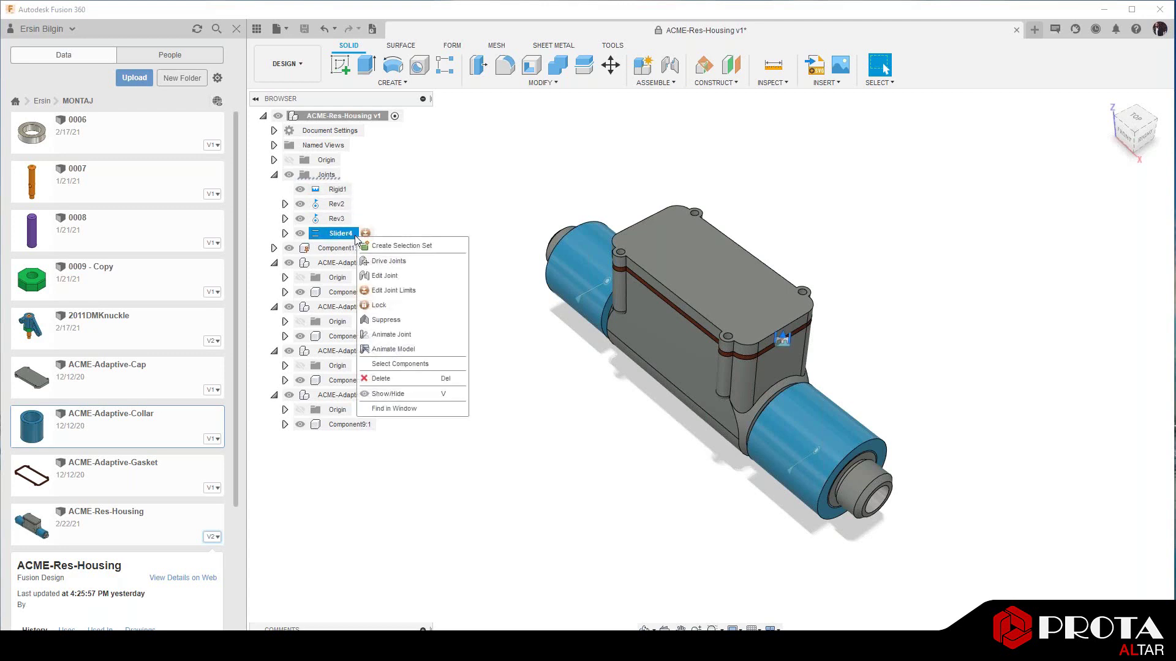
{"action": "left_click", "coordinate": [395, 293]}
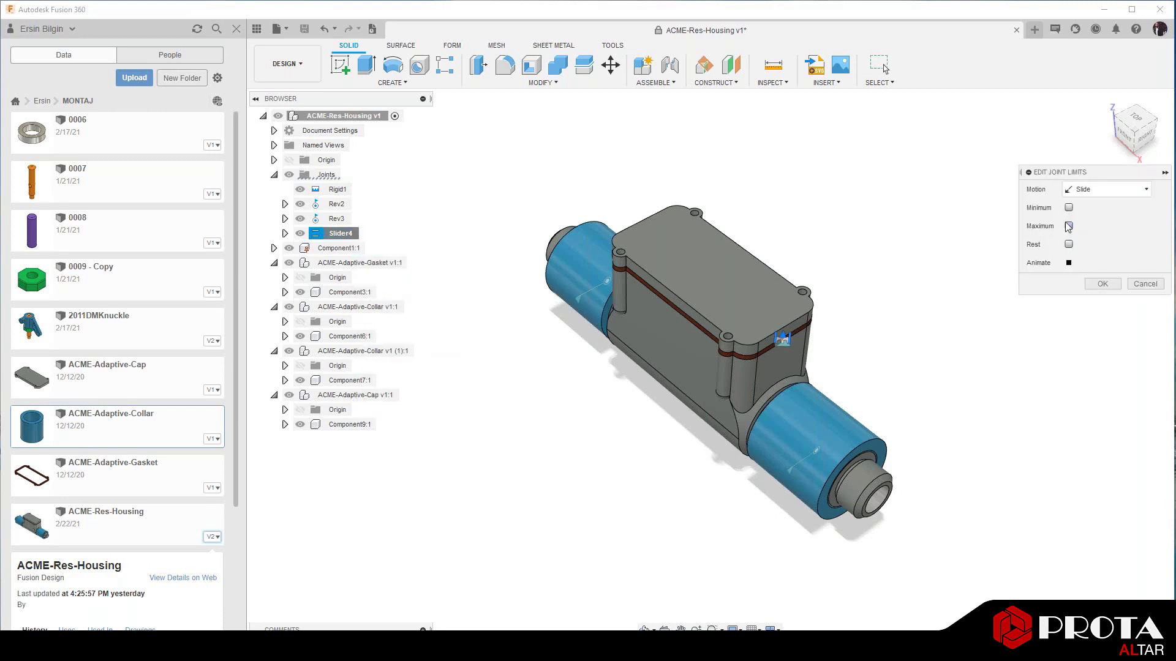
{"action": "left_click", "coordinate": [1068, 226]}
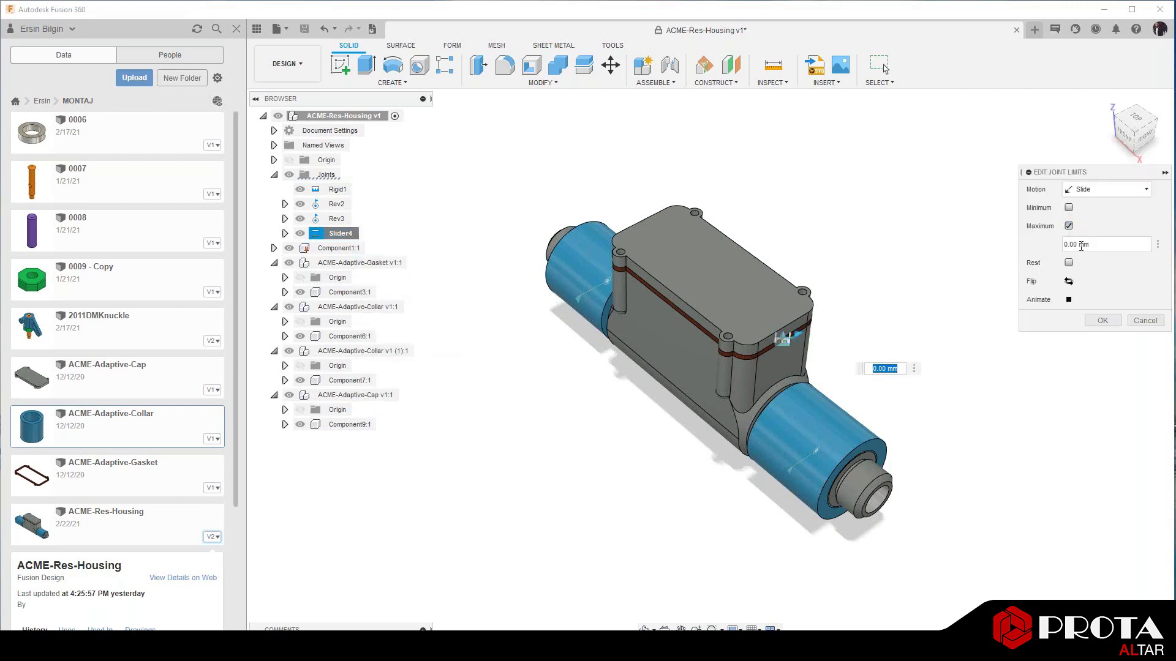
{"action": "type", "text": "100"}
{"action": "scroll", "coordinate": [874, 316], "scroll_direction": "down", "scroll_amount": 5}
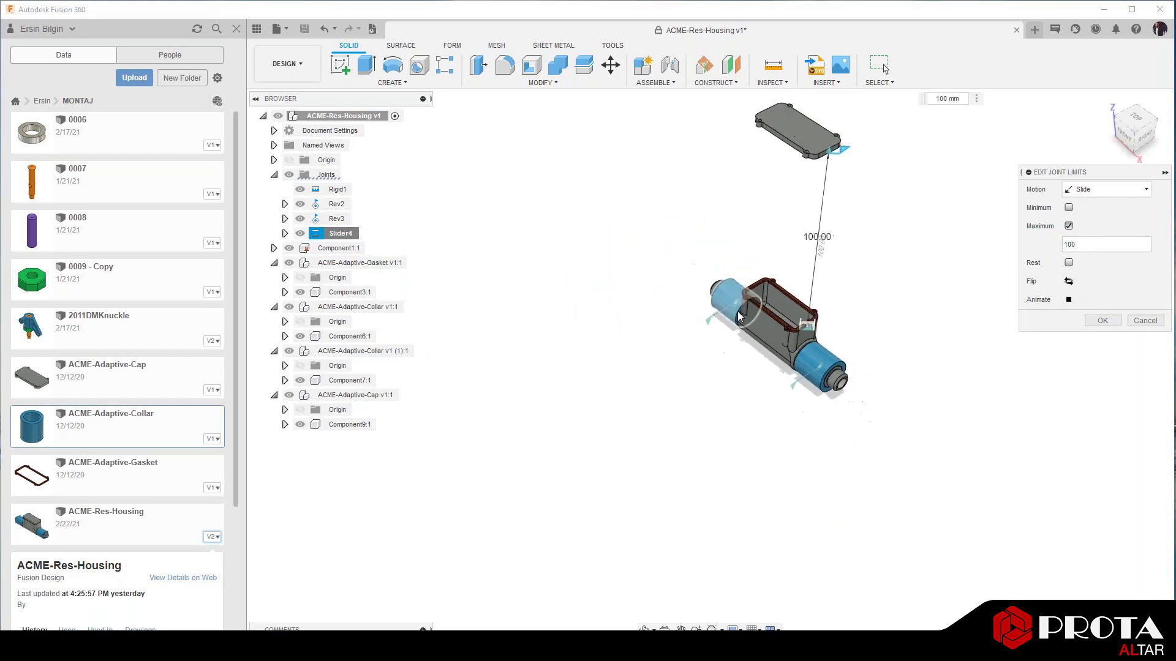
{"action": "left_click", "coordinate": [1069, 299]}
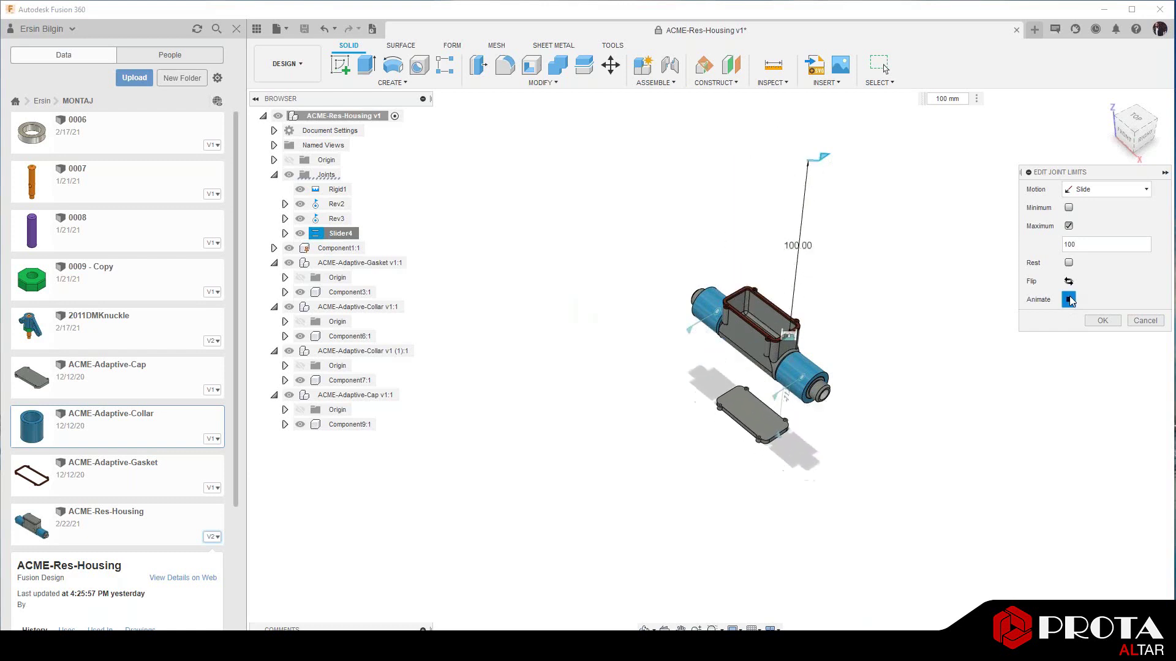
{"action": "left_click", "coordinate": [1069, 208]}
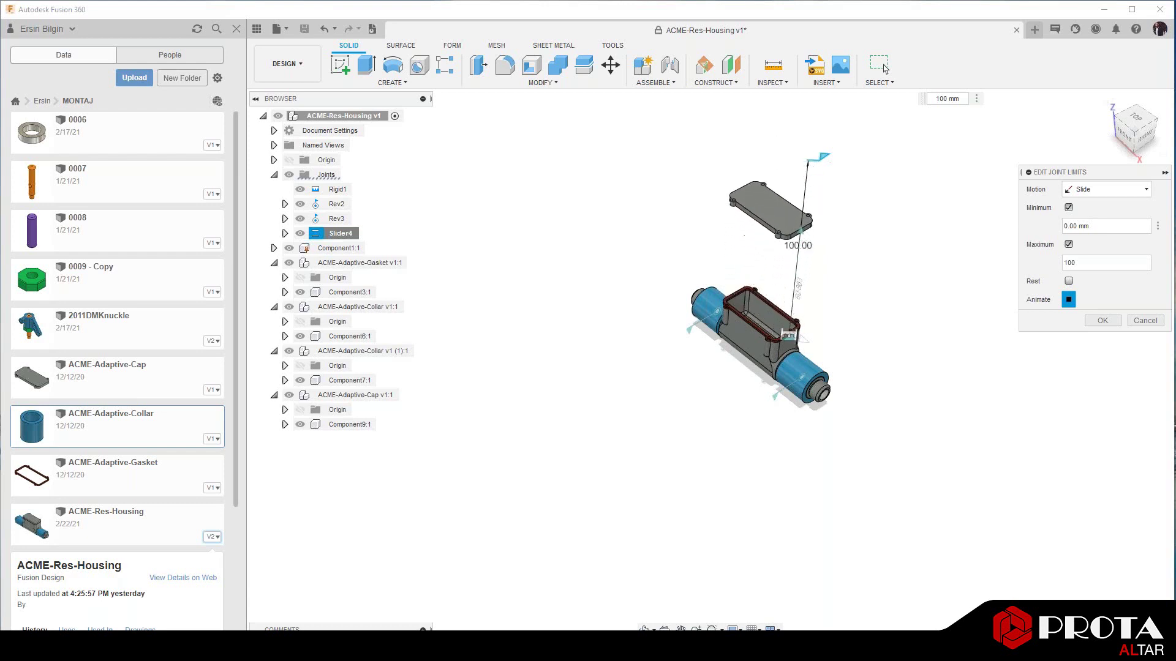
{"action": "left_click", "coordinate": [1069, 208]}
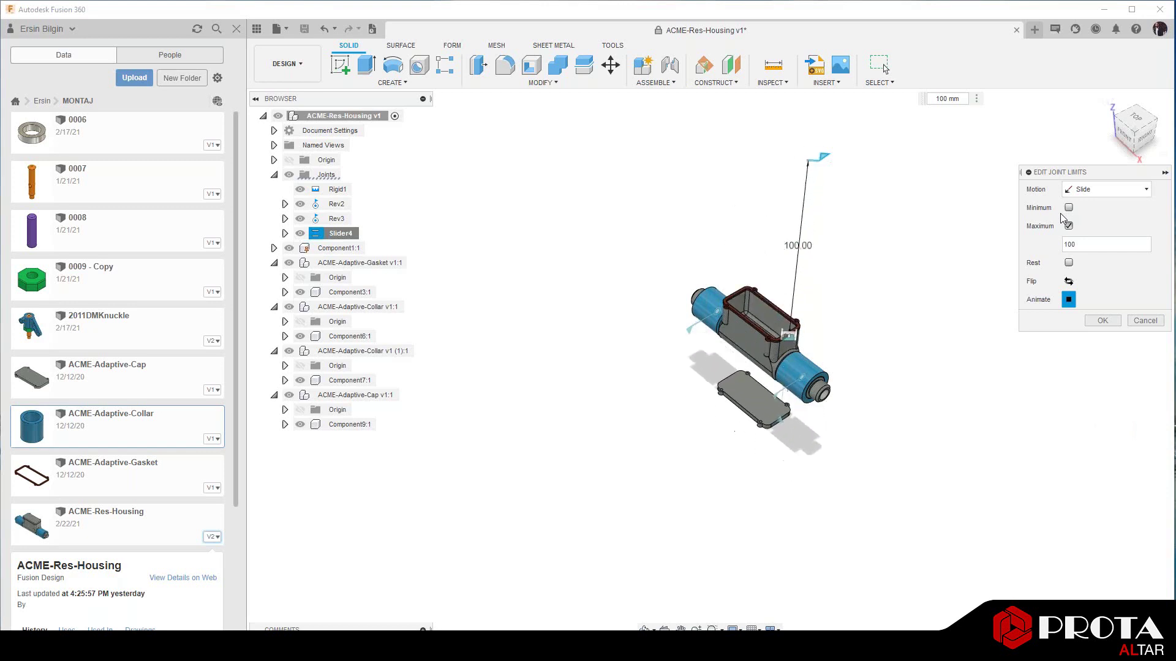
{"action": "left_click", "coordinate": [1068, 207]}
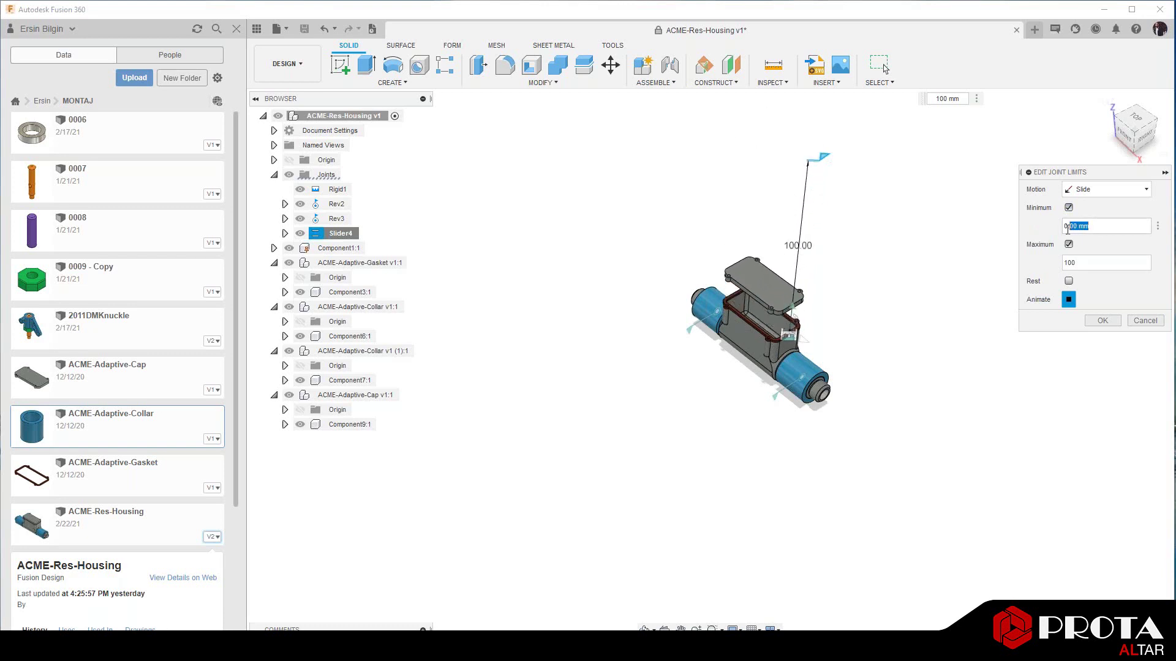
Step: Set Slider4's minimum limit to 0 mm, leave Rest unchecked, and apply the limits
{"action": "double_click", "coordinate": [1087, 226]}
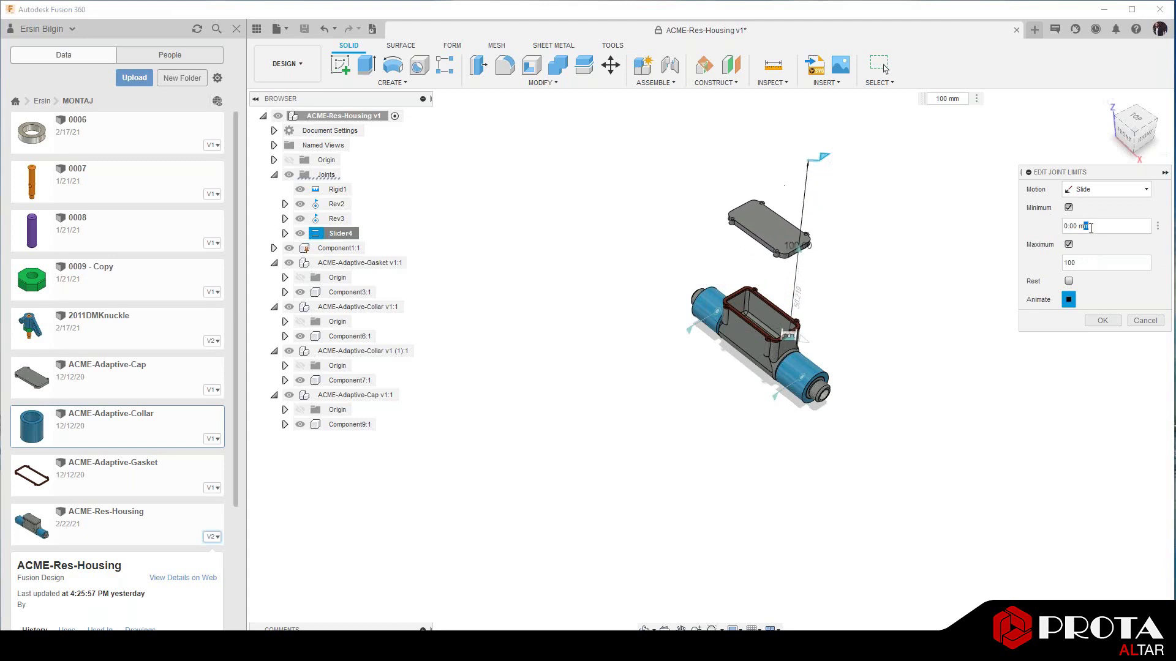
{"action": "type", "text": "00"}
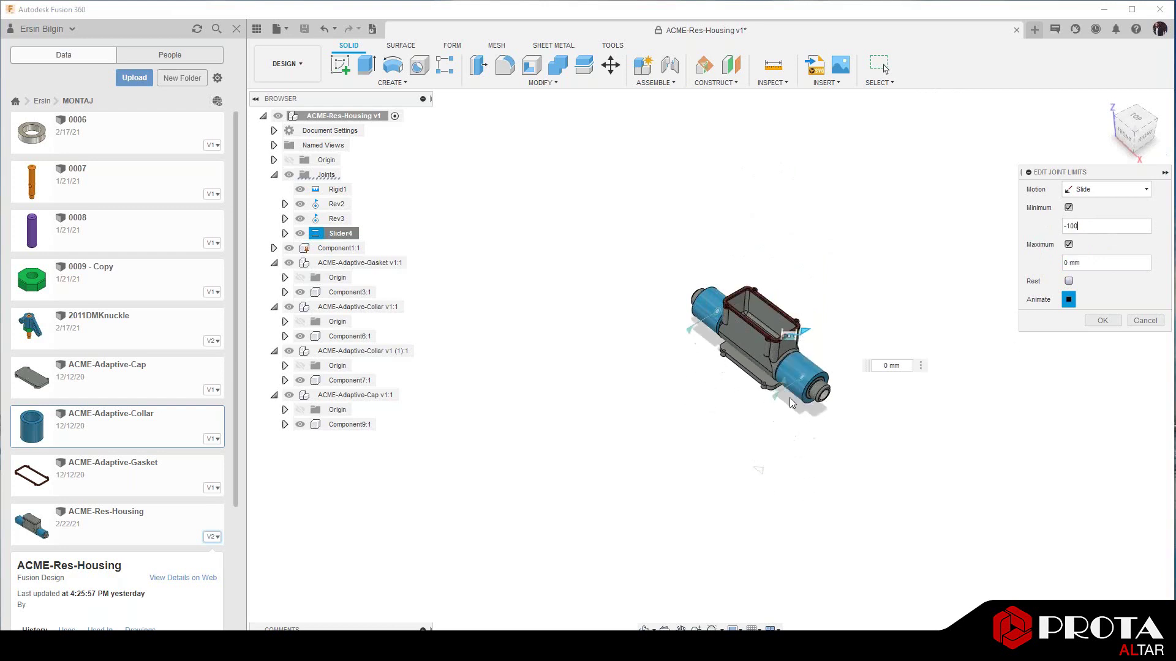
{"action": "scroll", "coordinate": [789, 402], "scroll_direction": "up", "scroll_amount": 2}
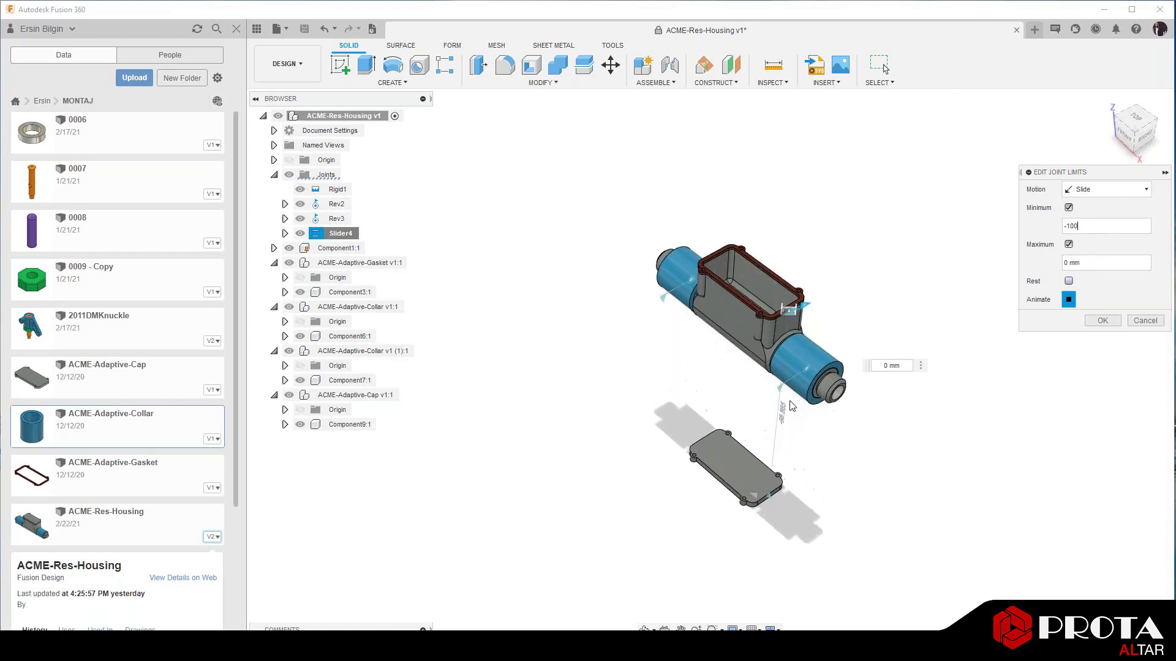
{"action": "left_click", "coordinate": [1068, 282]}
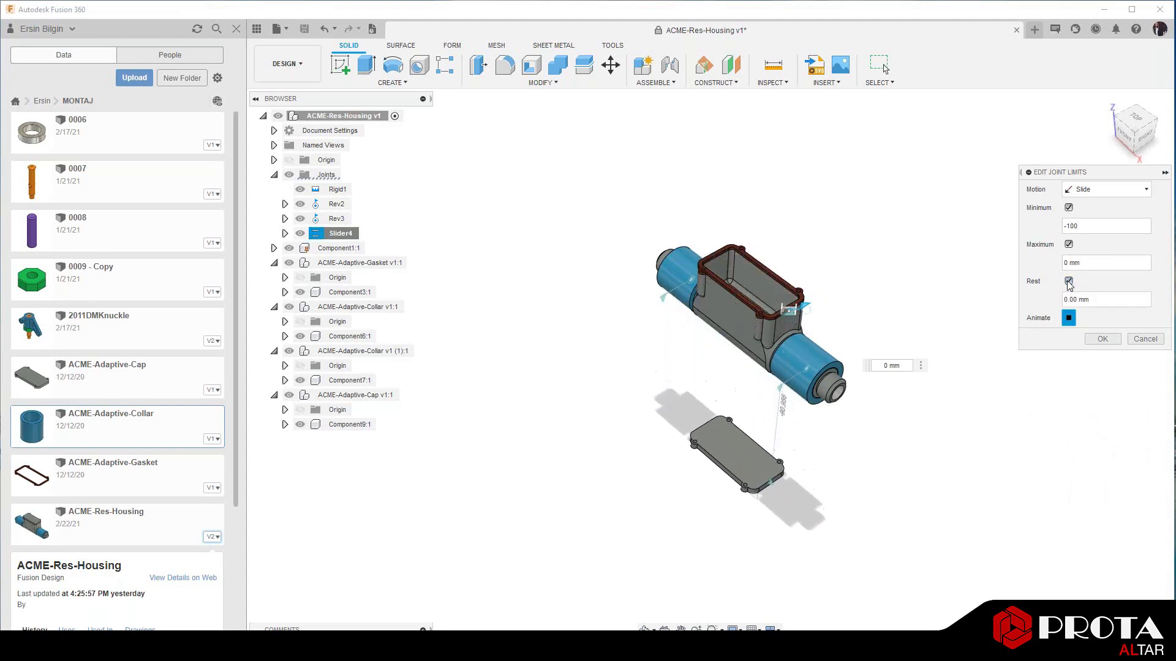
{"action": "left_click", "coordinate": [1068, 282]}
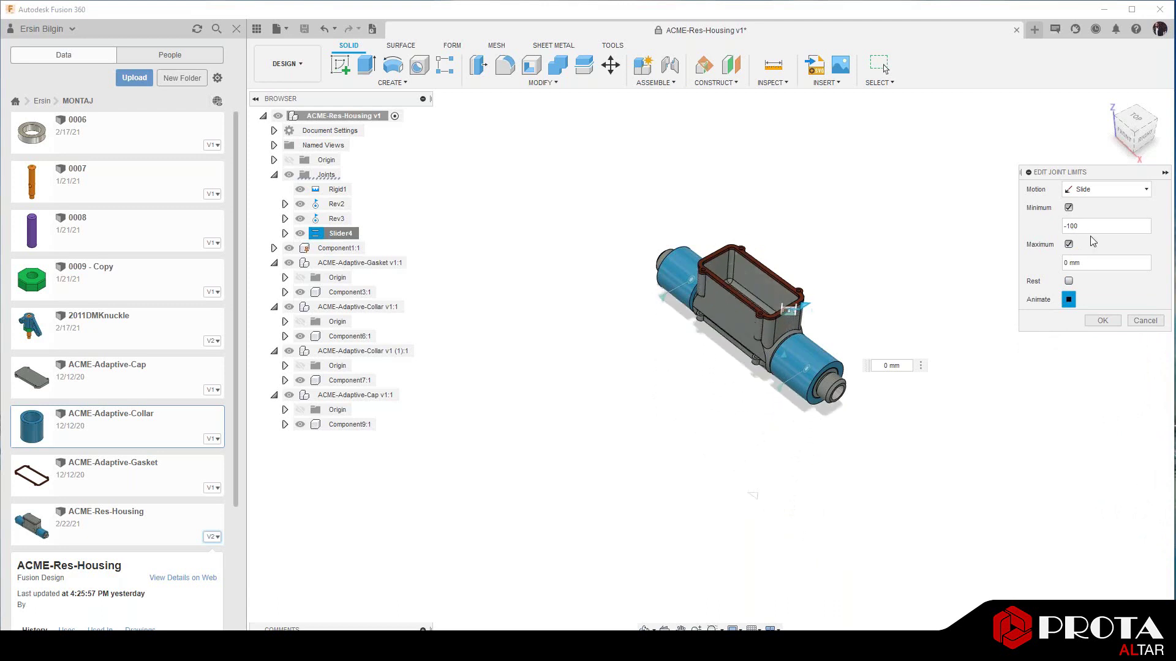
{"action": "key", "text": "BackSpace"}
{"action": "key", "text": "BackSpace"}
{"action": "key", "text": "BackSpace"}
{"action": "type", "text": "0"}
{"action": "key", "text": "Tab"}
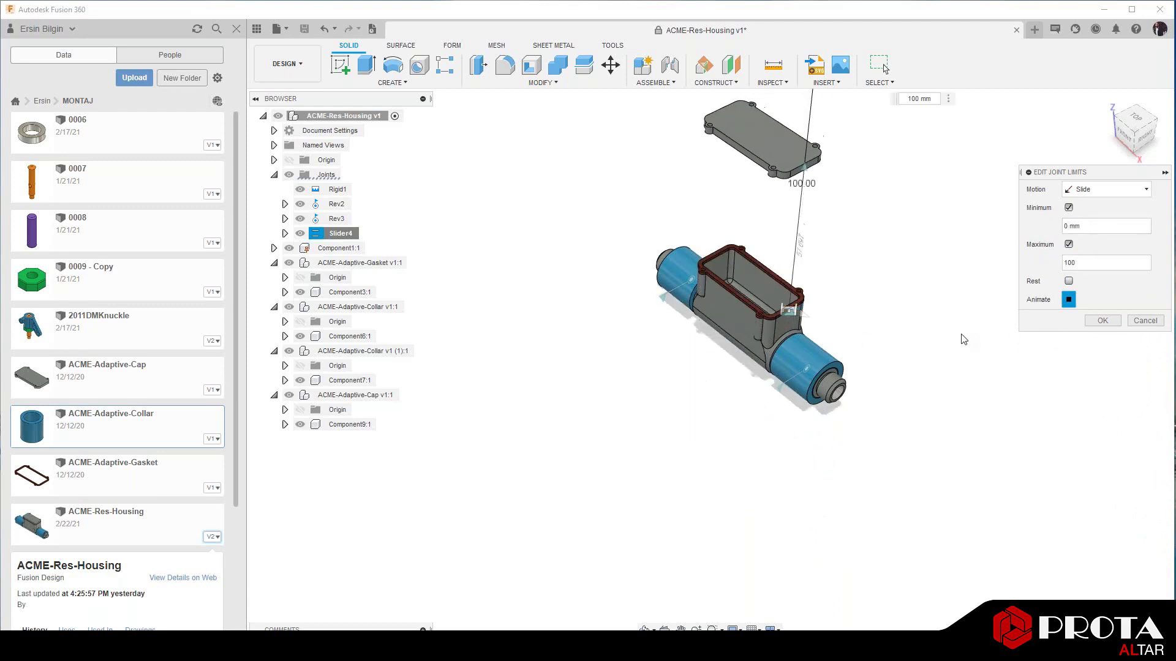
{"action": "scroll", "coordinate": [822, 347], "scroll_direction": "down", "scroll_amount": 2}
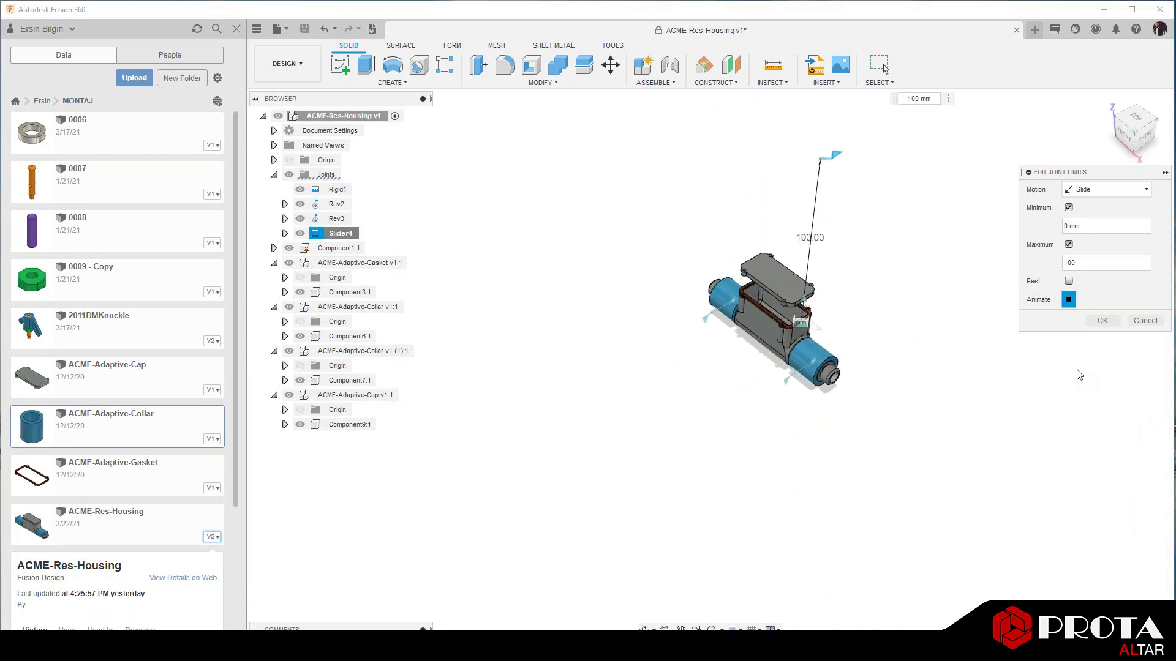
{"action": "left_click", "coordinate": [1101, 321]}
{"action": "scroll", "coordinate": [770, 288], "scroll_direction": "up", "scroll_amount": 3}
{"action": "scroll", "coordinate": [770, 288], "scroll_direction": "up", "scroll_amount": 2}
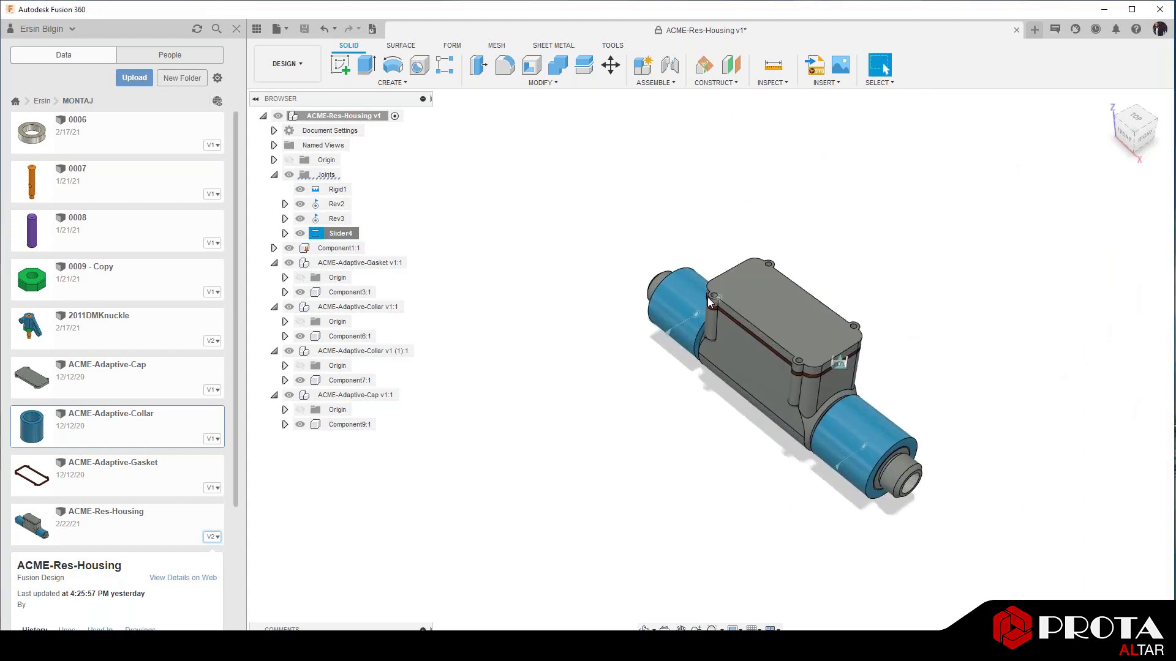
{"action": "scroll", "coordinate": [710, 300], "scroll_direction": "up", "scroll_amount": 2}
{"action": "scroll", "coordinate": [716, 297], "scroll_direction": "up", "scroll_amount": 2}
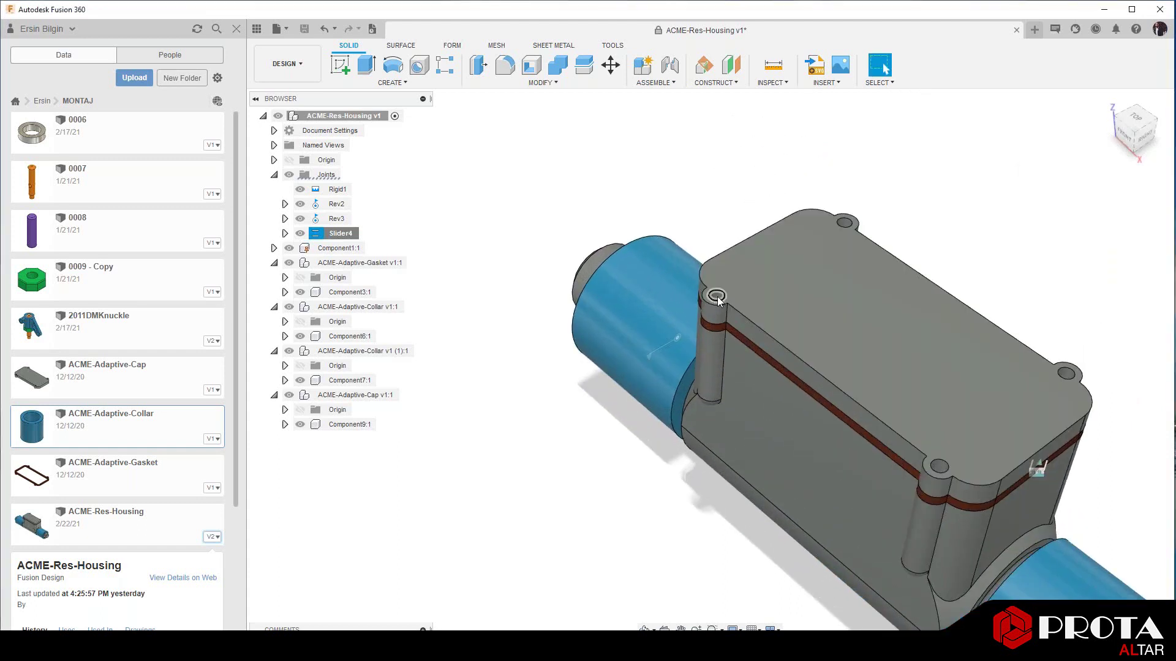
{"action": "left_click", "coordinate": [785, 83]}
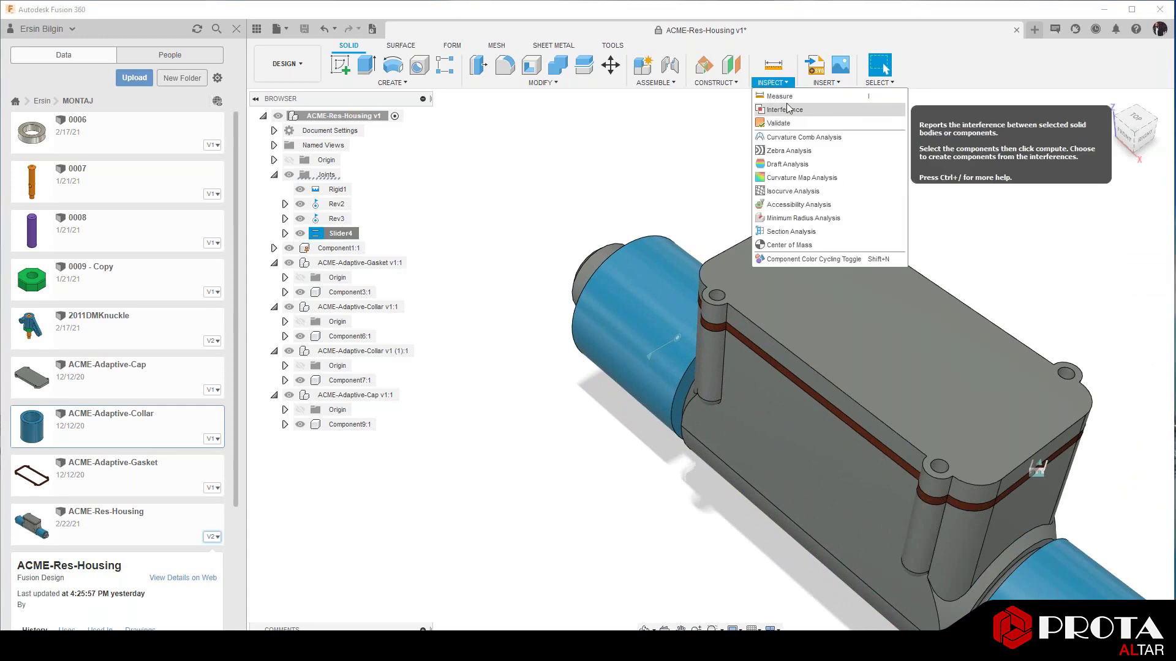
{"action": "left_click", "coordinate": [787, 98]}
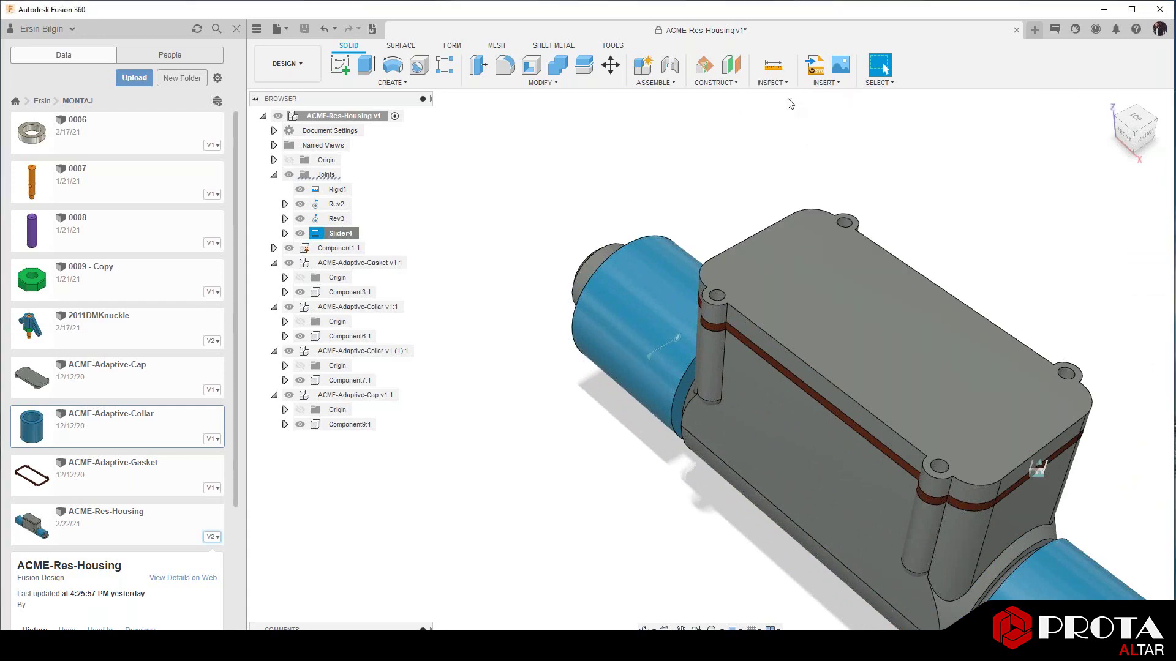
{"action": "scroll", "coordinate": [715, 297], "scroll_direction": "up", "scroll_amount": 1}
{"action": "scroll", "coordinate": [715, 298], "scroll_direction": "up", "scroll_amount": 2}
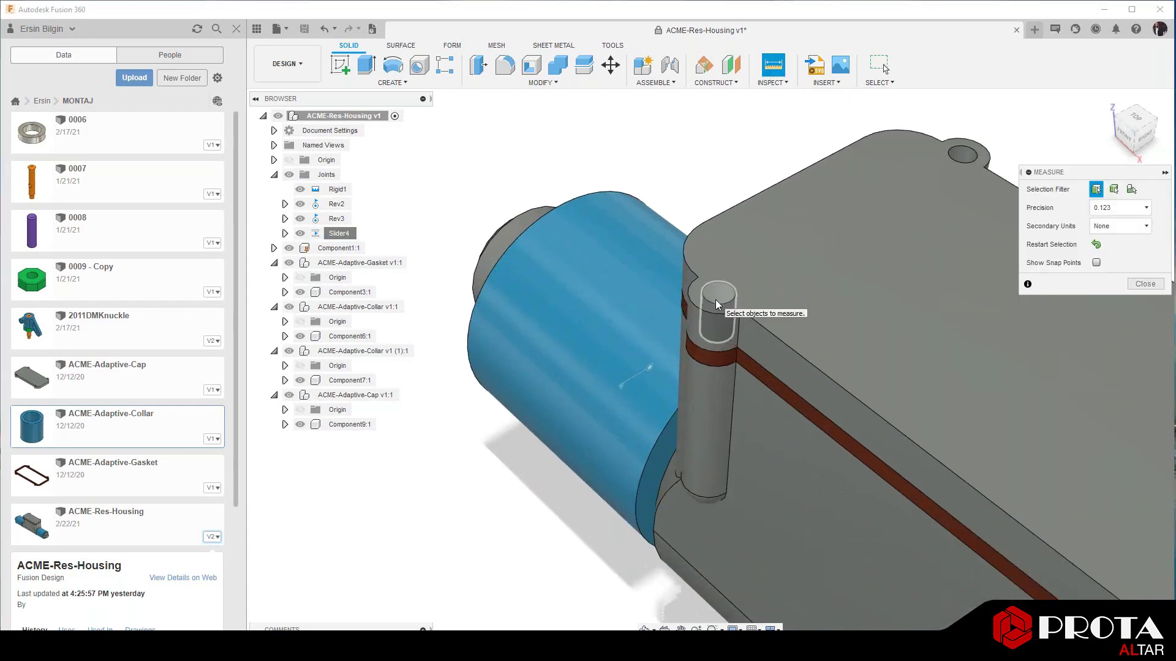
{"action": "left_click", "coordinate": [715, 300]}
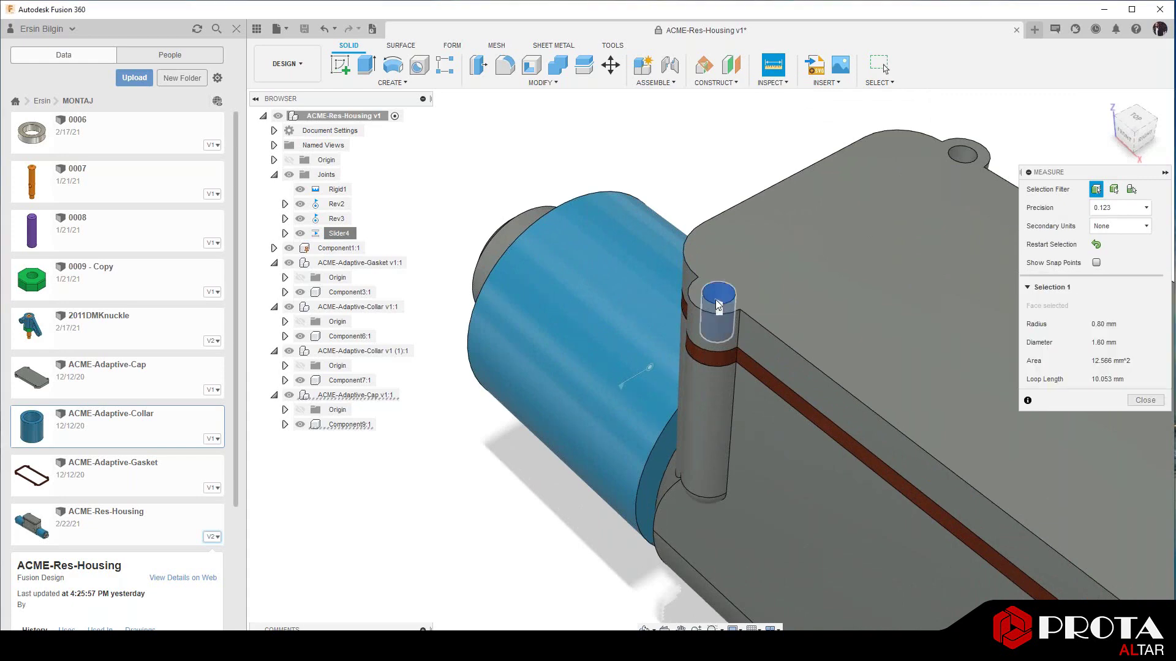
{"action": "left_click", "coordinate": [1144, 399]}
{"action": "scroll", "coordinate": [625, 181], "scroll_direction": "down", "scroll_amount": 1}
{"action": "scroll", "coordinate": [625, 181], "scroll_direction": "down", "scroll_amount": 2}
{"action": "scroll", "coordinate": [624, 180], "scroll_direction": "down", "scroll_amount": 3}
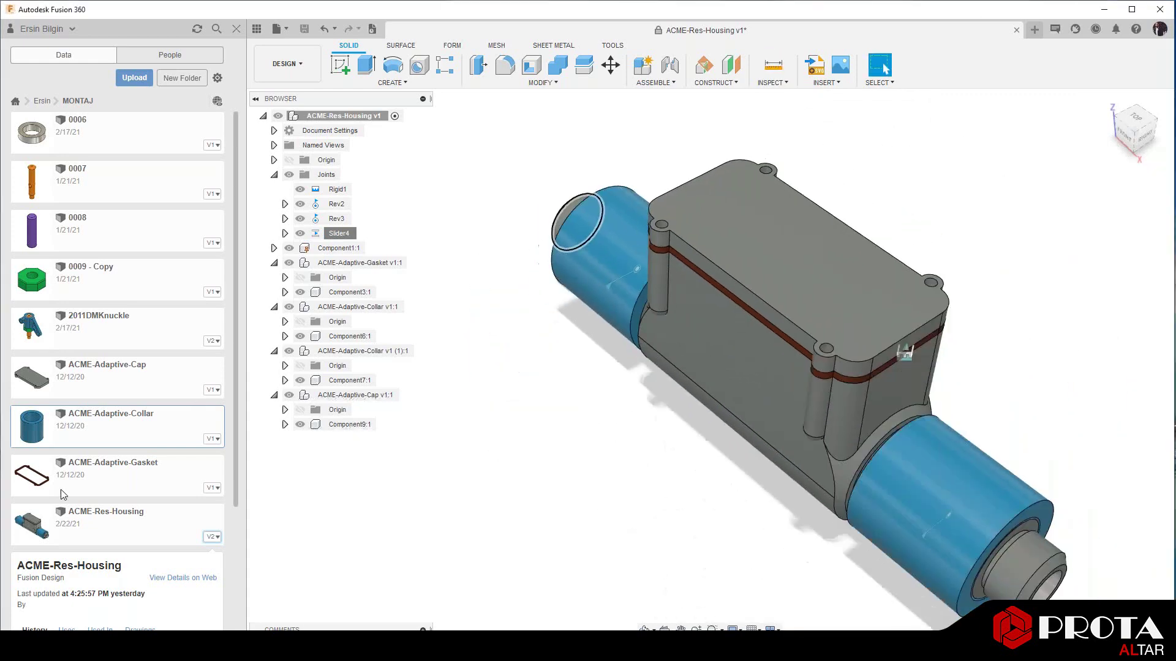
{"action": "scroll", "coordinate": [78, 458], "scroll_direction": "down", "scroll_amount": 3}
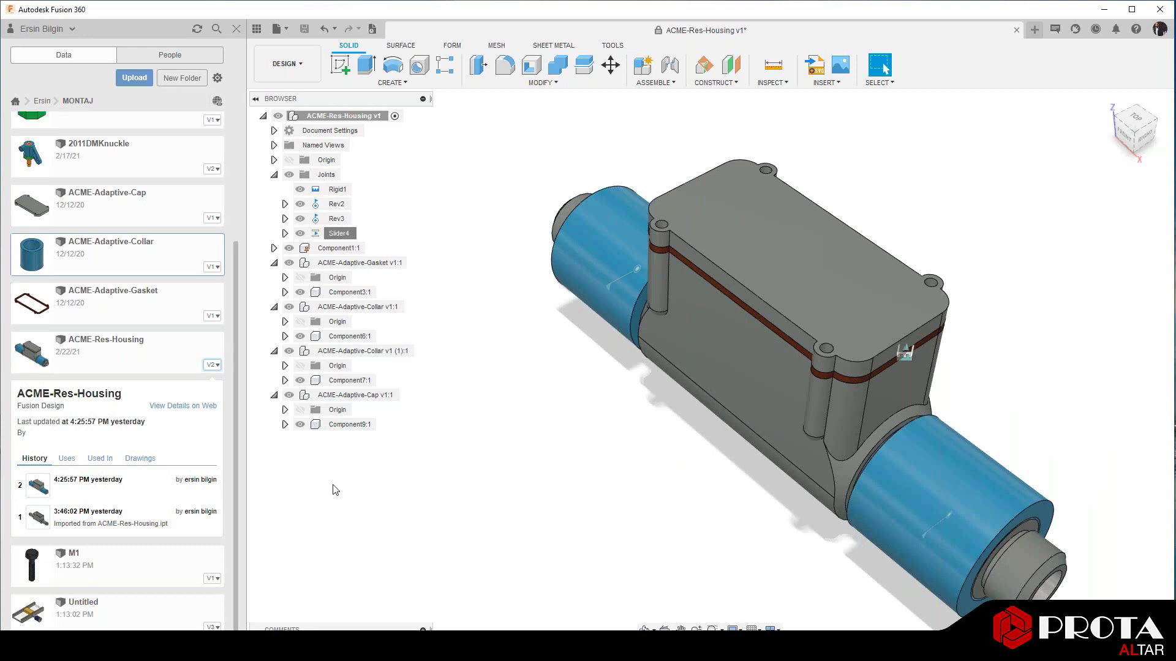
Step: Place the M1 bolt from the Data panel 46 mm above the housing
{"action": "left_click_drag", "start_coordinate": [335, 489], "coordinate": [497, 293]}
{"action": "left_click_drag", "start_coordinate": [490, 219], "coordinate": [490, 219]}
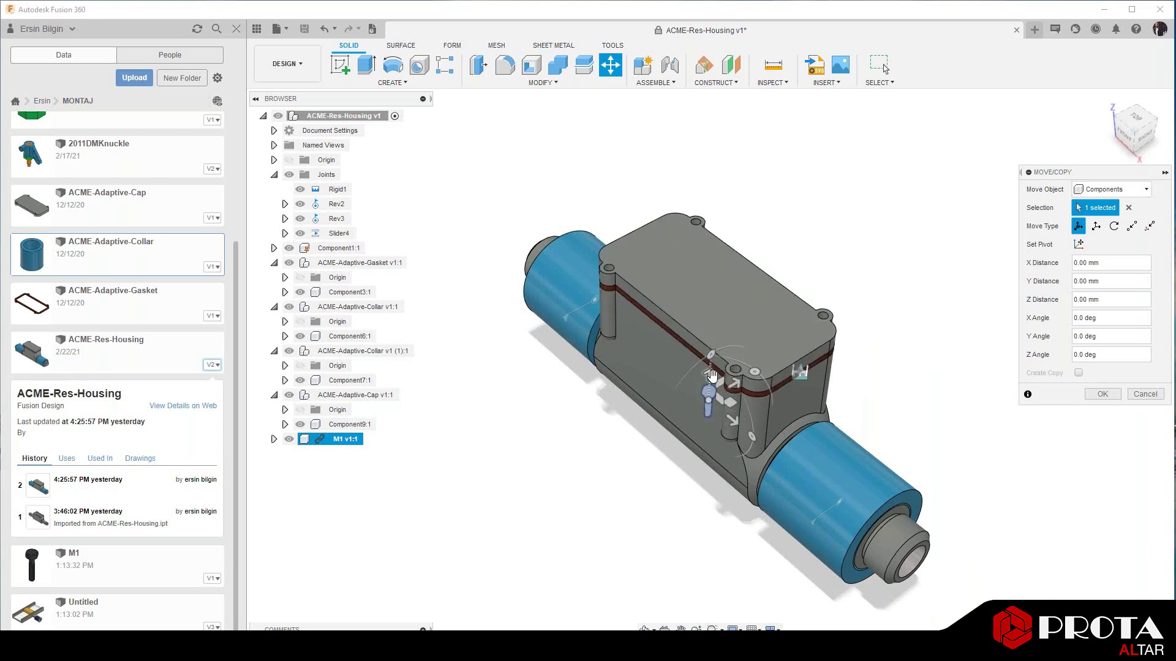
{"action": "mouse_move", "coordinate": [709, 375]}
{"action": "left_mouse_down"}
{"action": "mouse_move", "coordinate": [723, 147]}
{"action": "mouse_move", "coordinate": [790, 139]}
{"action": "left_mouse_up"}
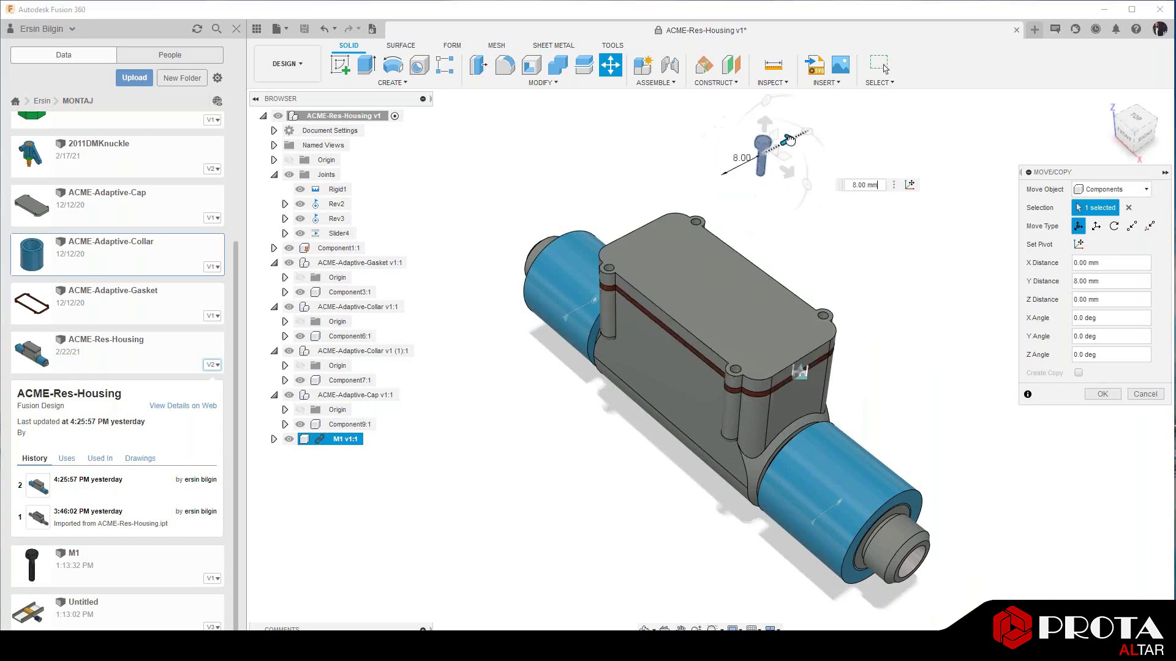
{"action": "left_click", "coordinate": [1100, 395]}
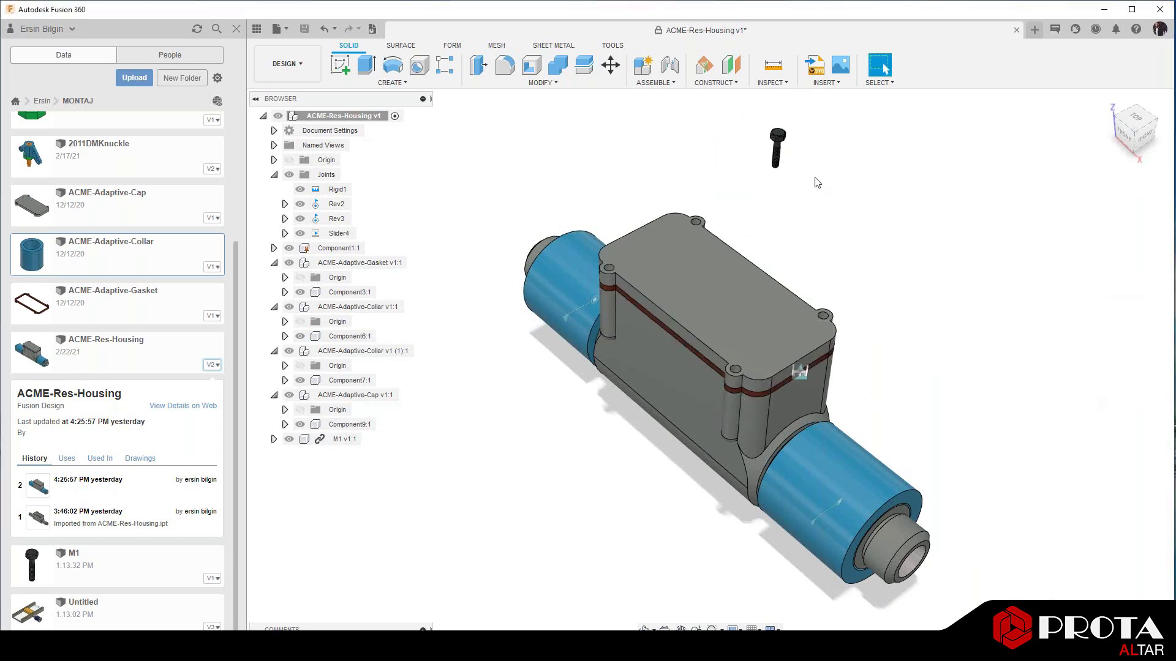
Step: Break the M1 bolt's link, then copy its Body1 and paste a copy
{"action": "left_click", "coordinate": [342, 440]}
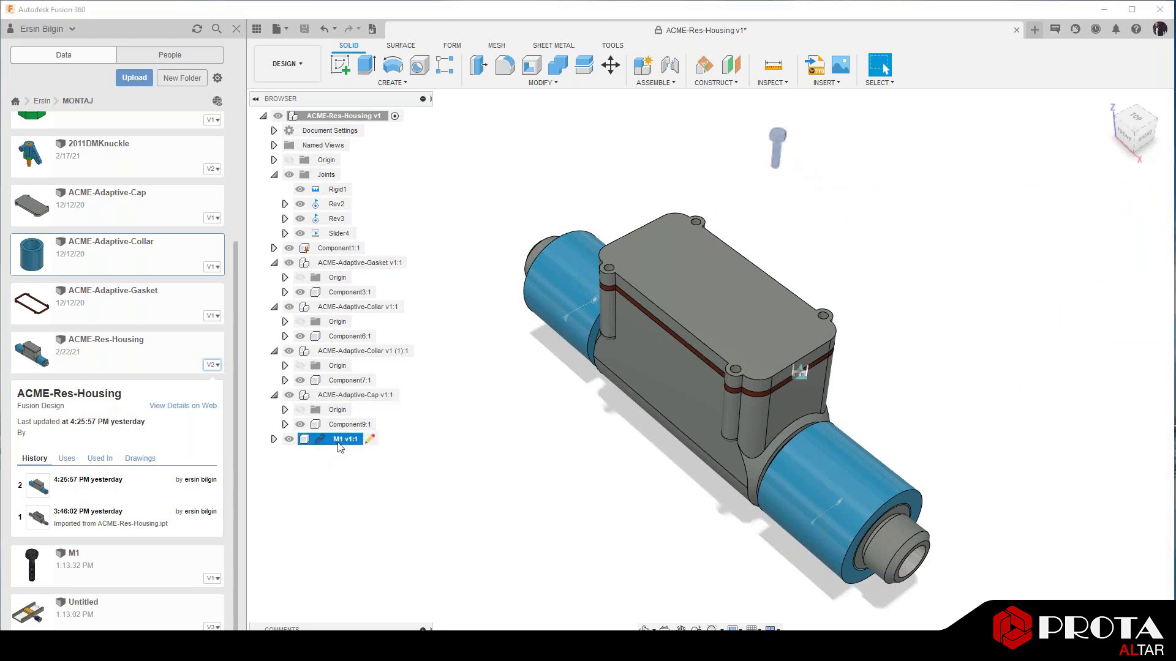
{"action": "right_click", "coordinate": [340, 448]}
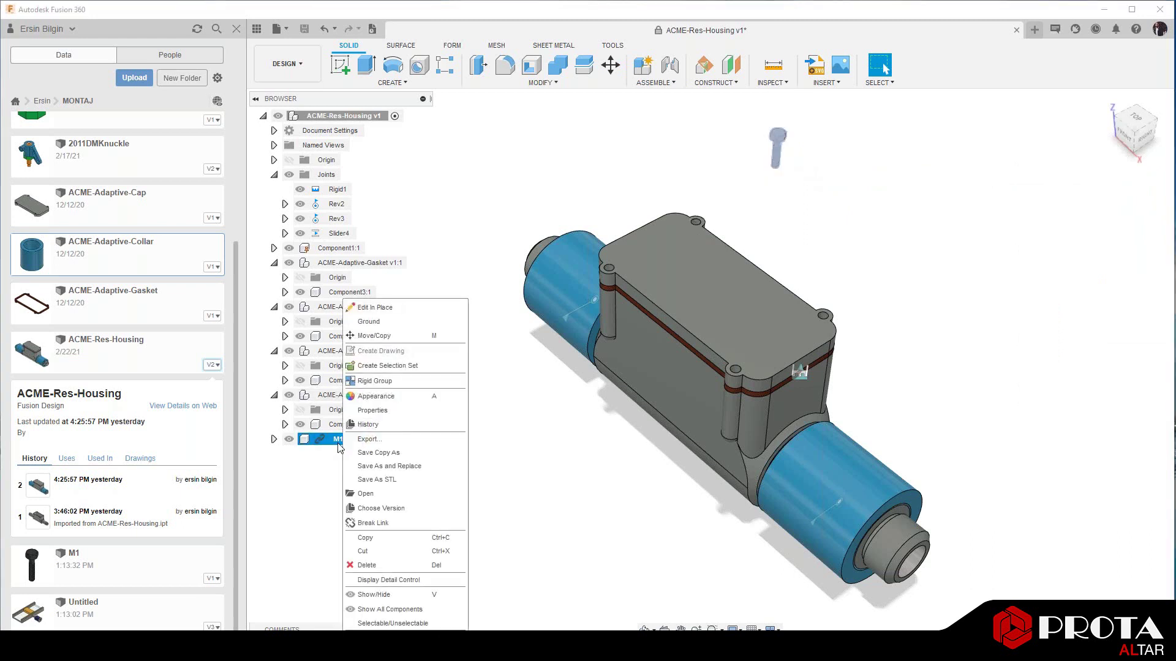
{"action": "left_click", "coordinate": [390, 525]}
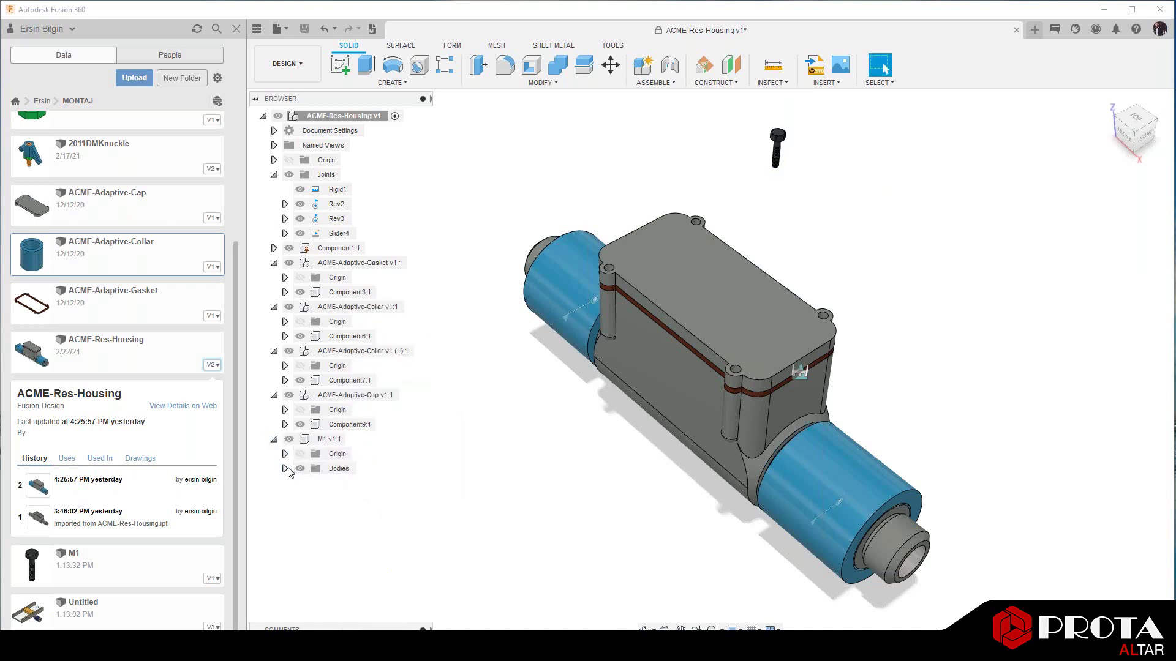
{"action": "left_click", "coordinate": [339, 487]}
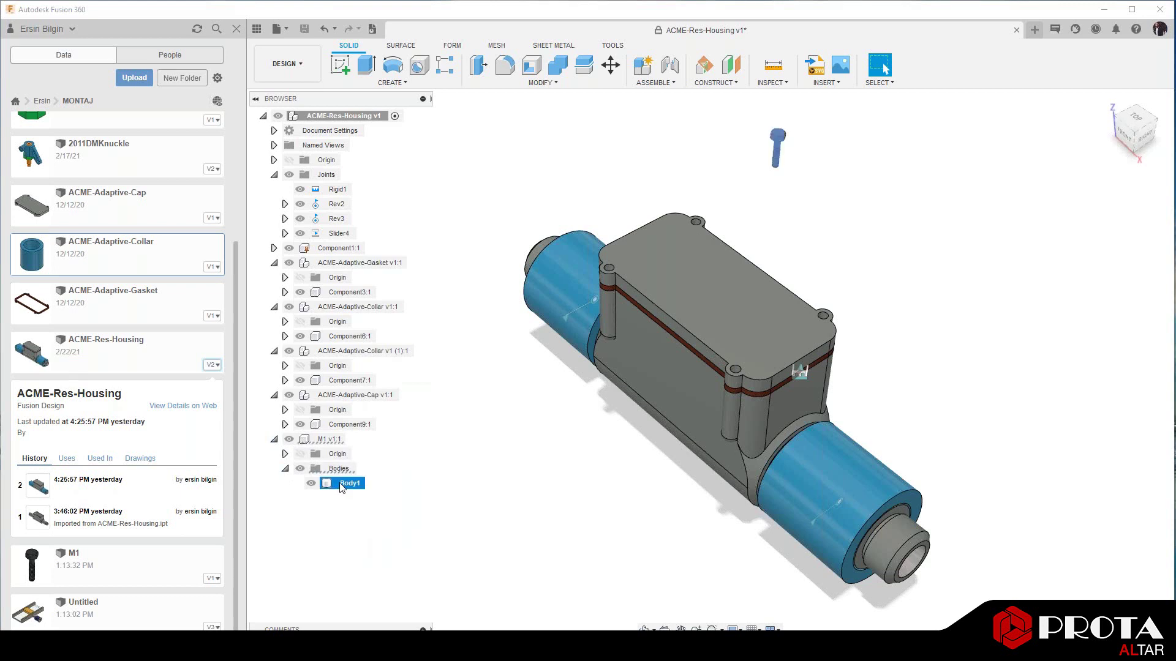
{"action": "right_click", "coordinate": [341, 488]}
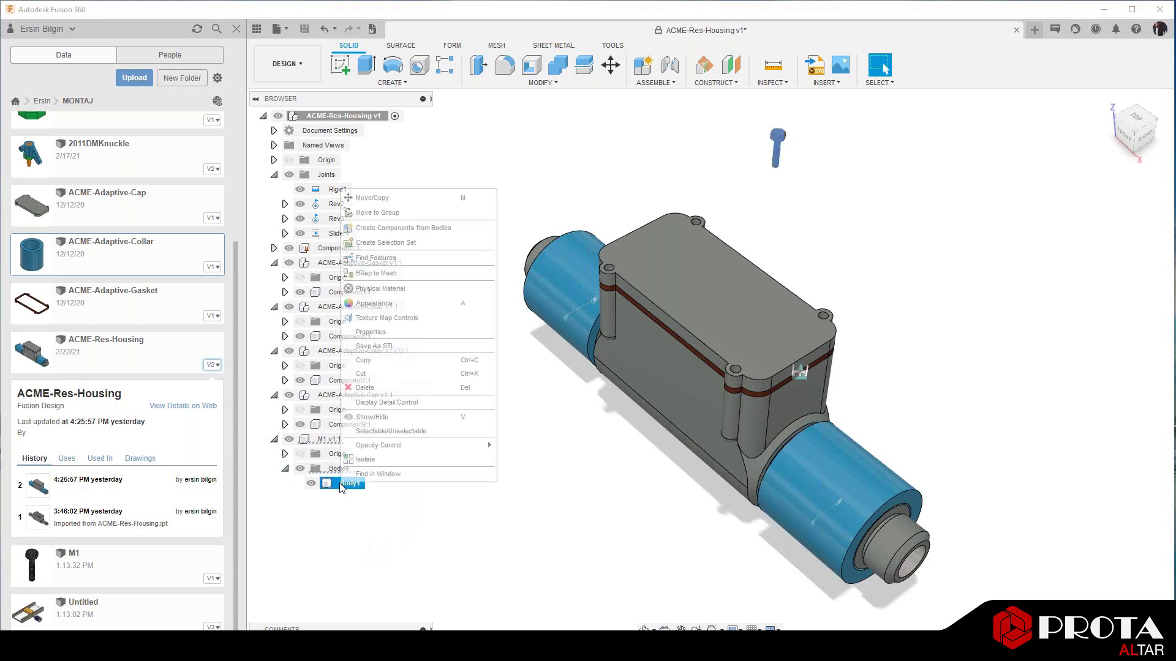
{"action": "left_click", "coordinate": [411, 360]}
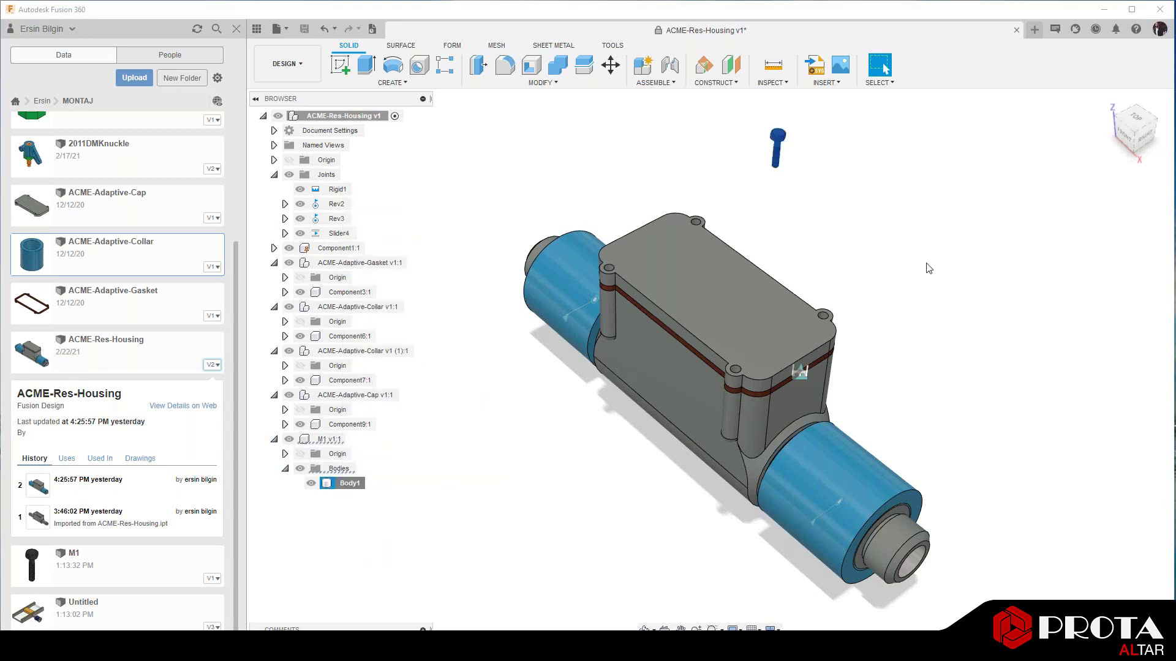
{"action": "key", "text": "ctrl+v"}
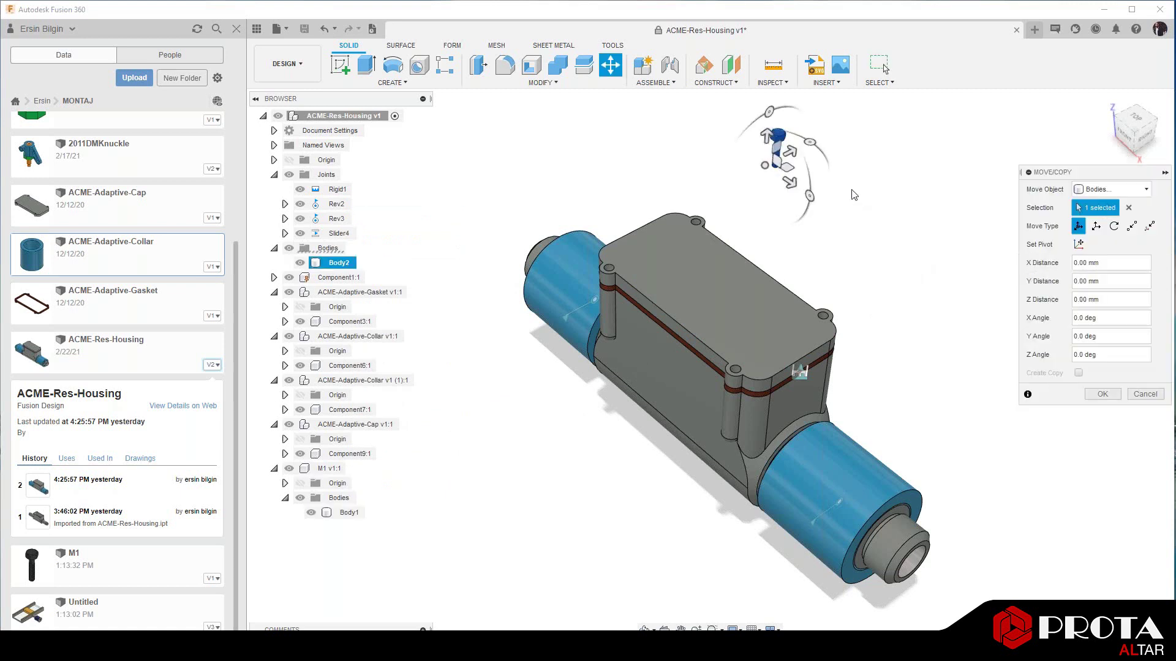
Step: Place three pasted bolt bodies, Body2–Body4, in a row above the housing
{"action": "left_click_drag", "start_coordinate": [795, 196], "coordinate": [879, 253]}
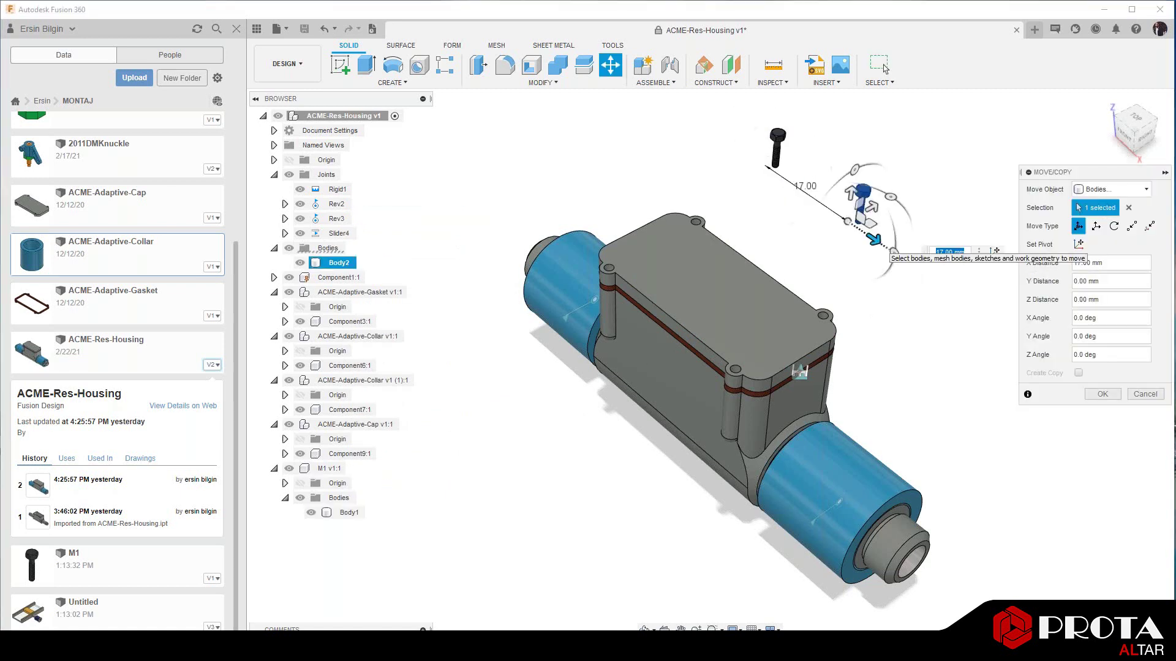
{"action": "key", "text": "Return"}
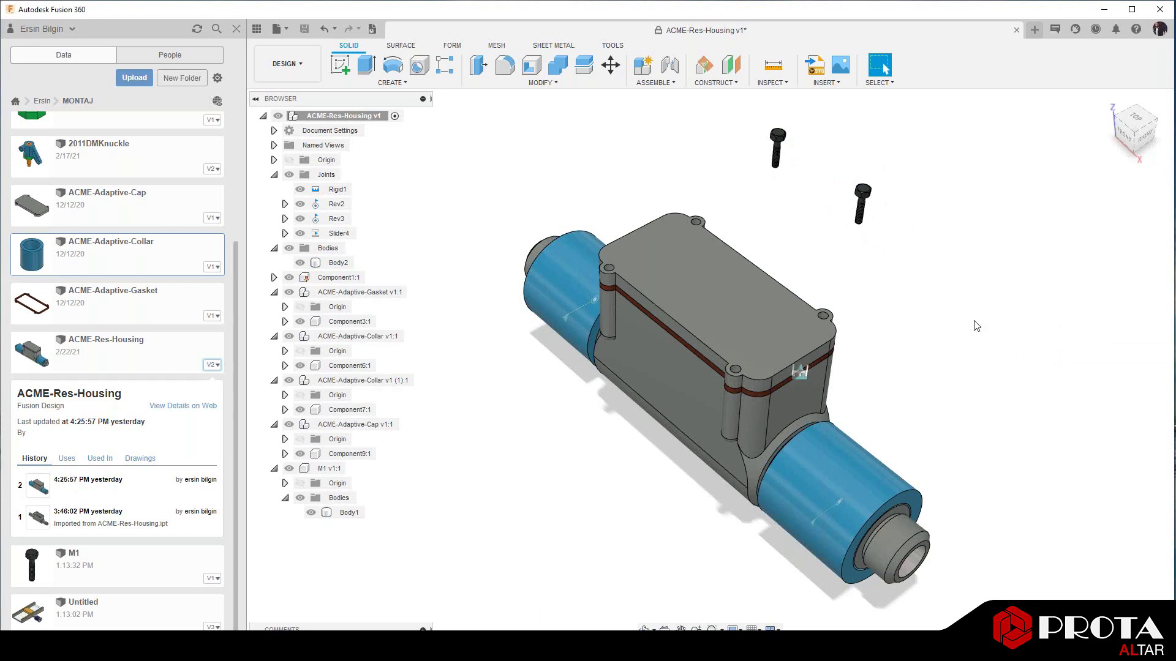
{"action": "key", "text": "ctrl+v"}
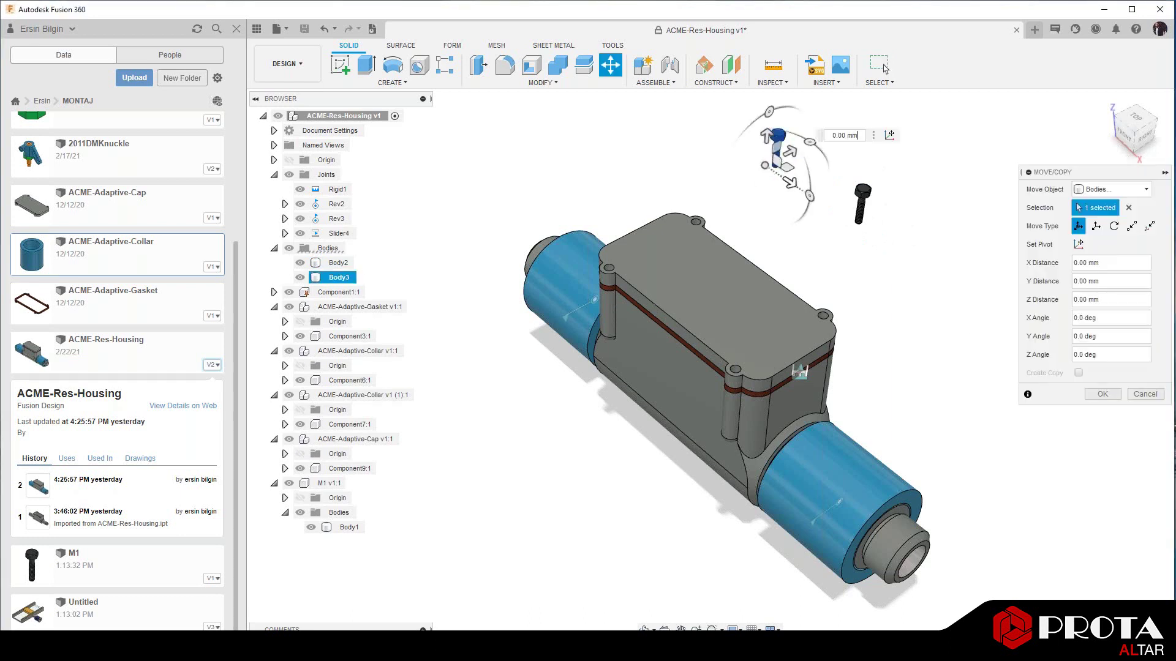
{"action": "left_click_drag", "start_coordinate": [790, 185], "coordinate": [915, 294]}
{"action": "key", "text": "Return"}
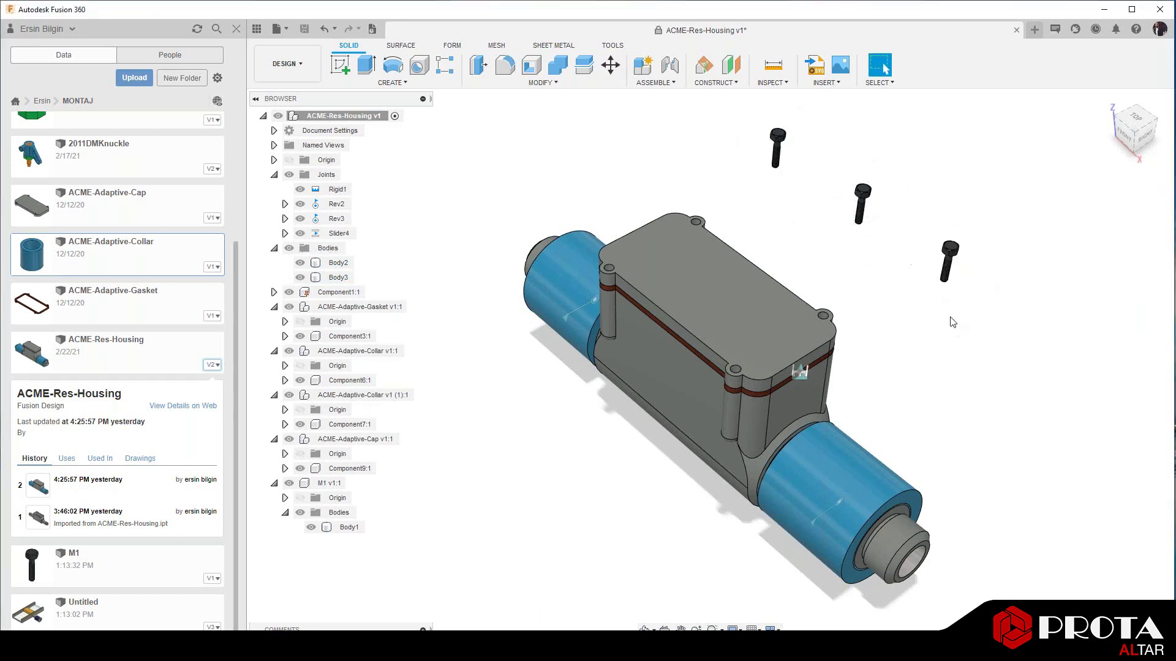
{"action": "key", "text": "ctrl+v"}
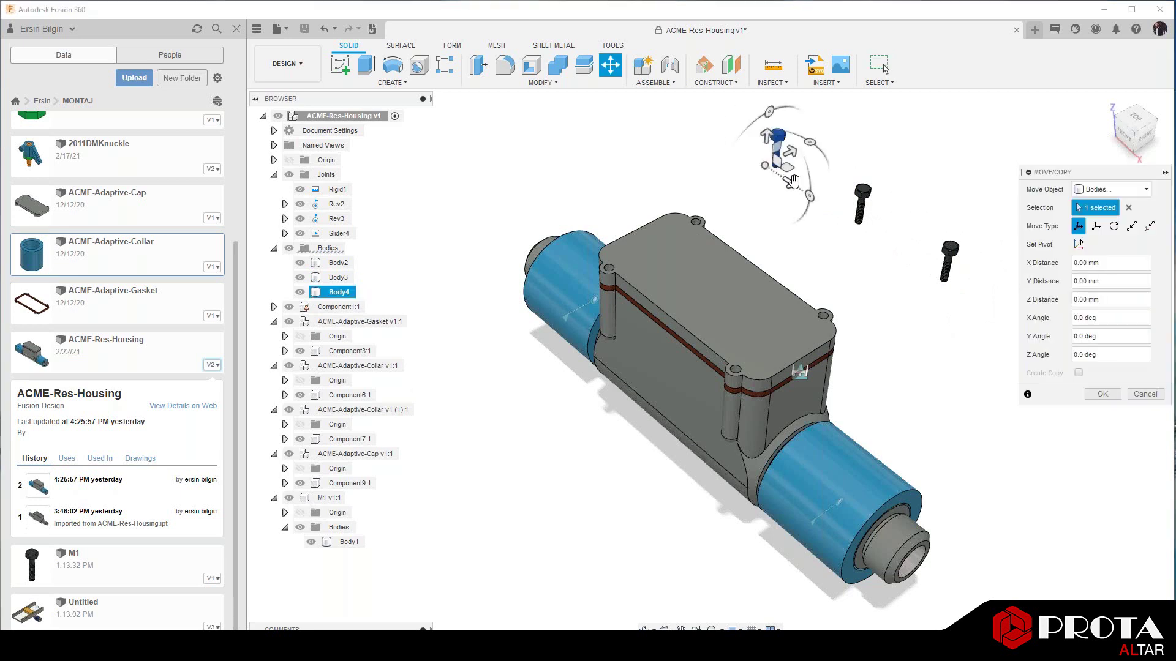
{"action": "left_click_drag", "start_coordinate": [790, 184], "coordinate": [966, 389]}
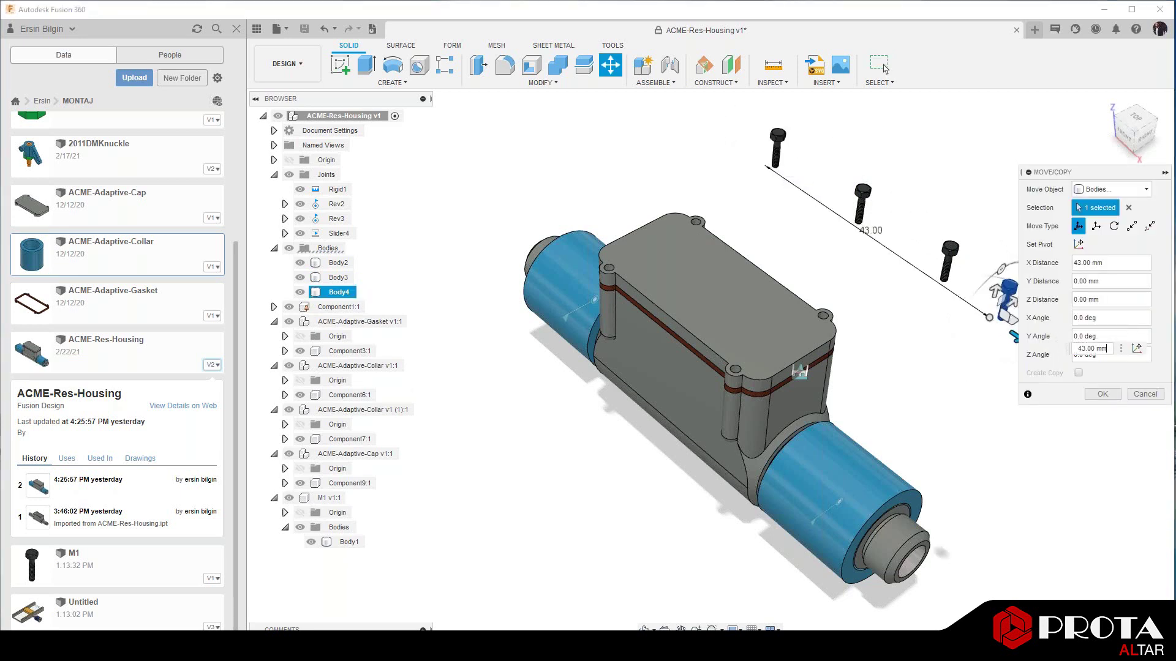
{"action": "left_click", "coordinate": [1102, 394]}
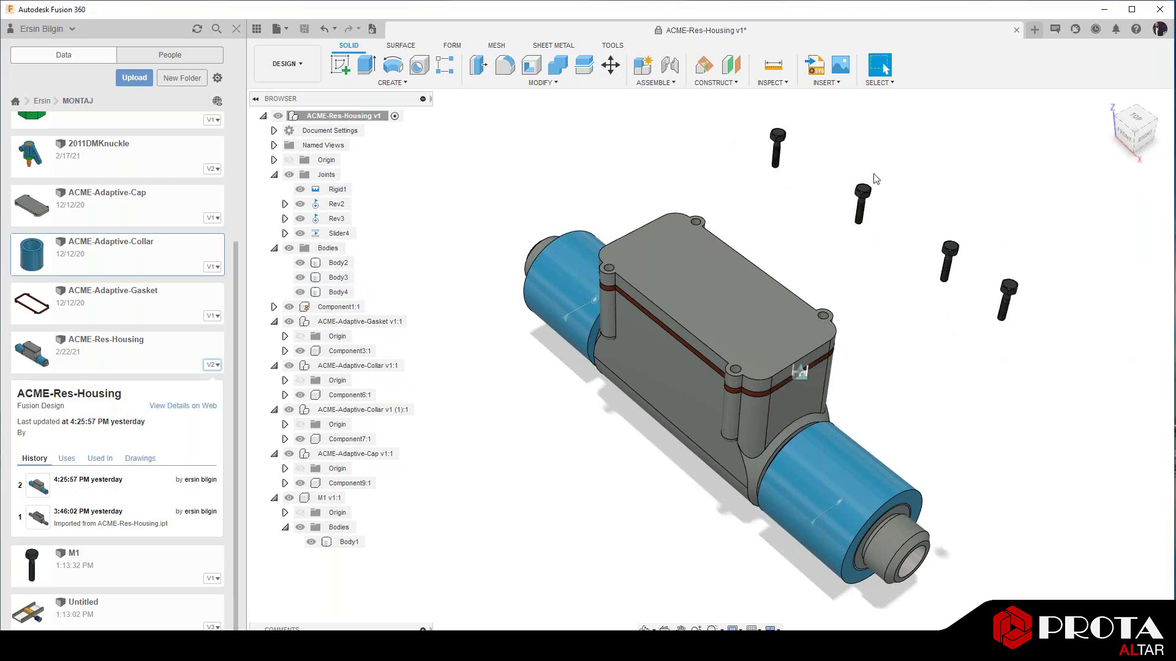
{"action": "scroll", "coordinate": [837, 243], "scroll_direction": "down", "scroll_amount": 2}
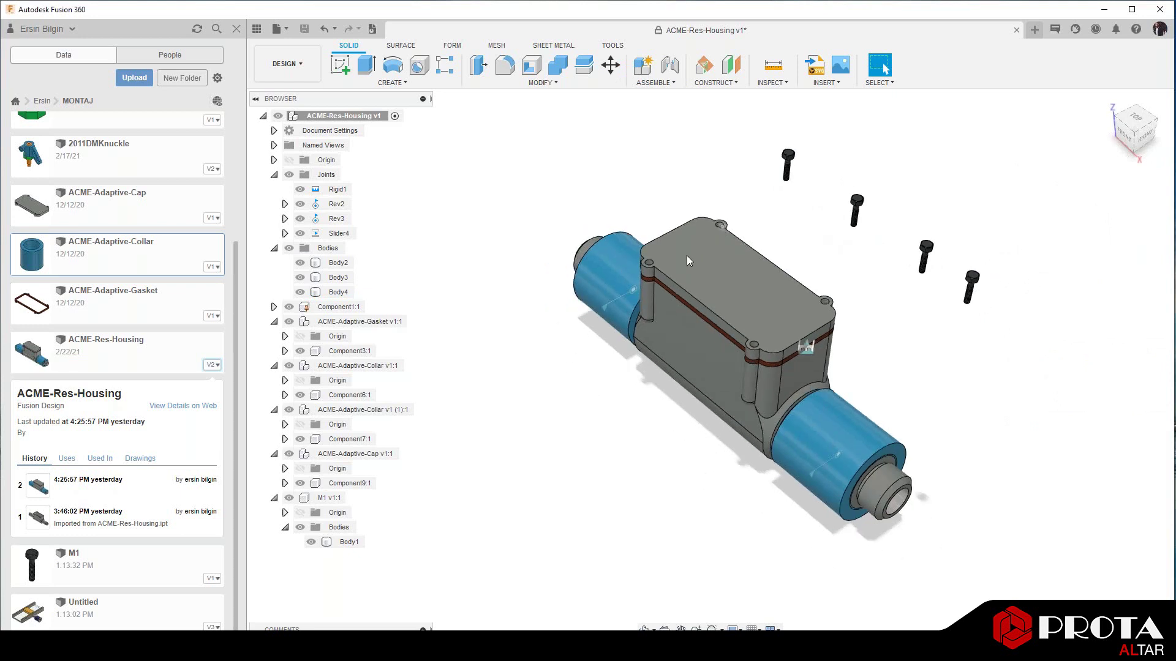
{"action": "mouse_move", "coordinate": [329, 498]}
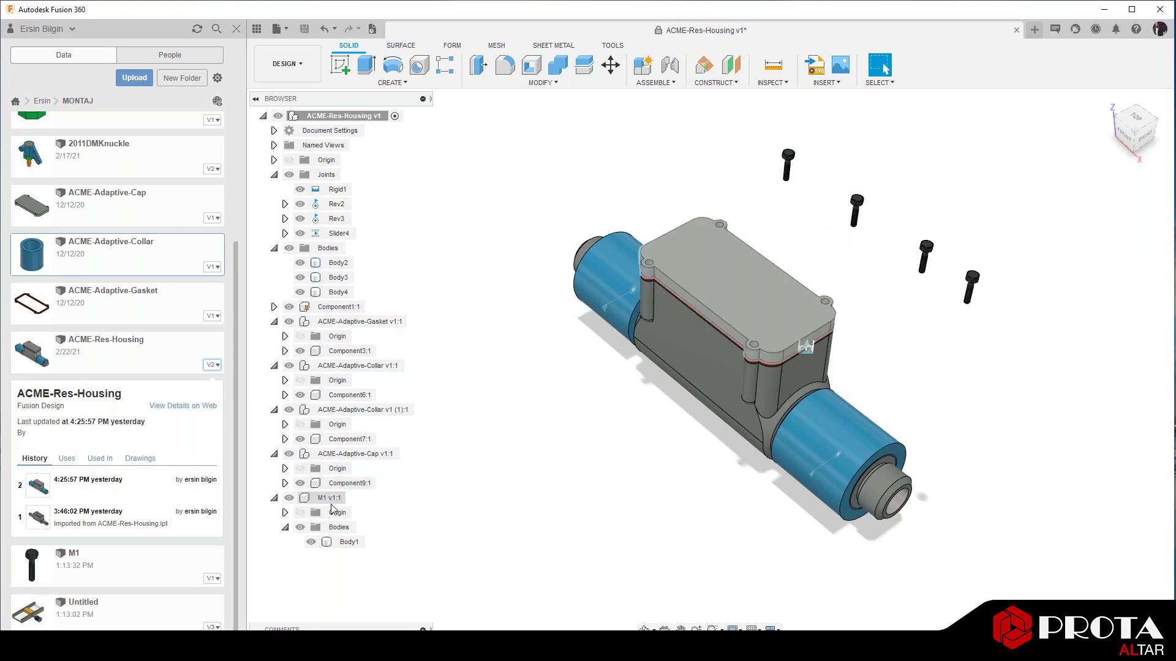
Step: Create a new component from M1 v1:1, undo it, and start a new joint
{"action": "left_click", "coordinate": [331, 499]}
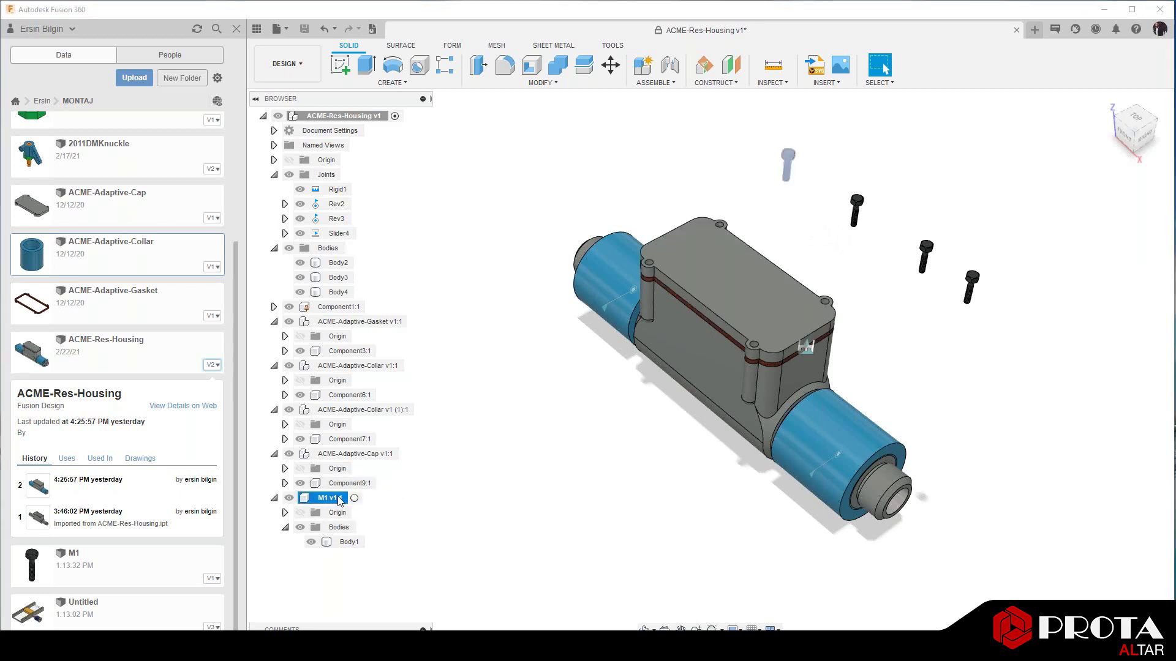
{"action": "right_click", "coordinate": [334, 499]}
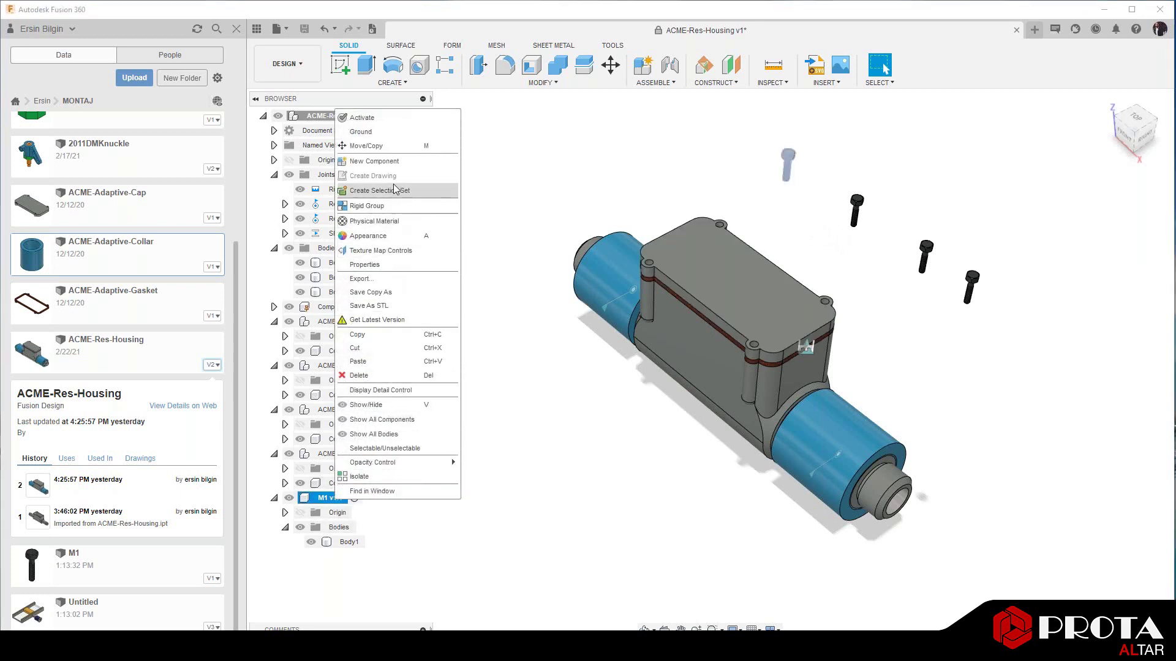
{"action": "left_click", "coordinate": [373, 161]}
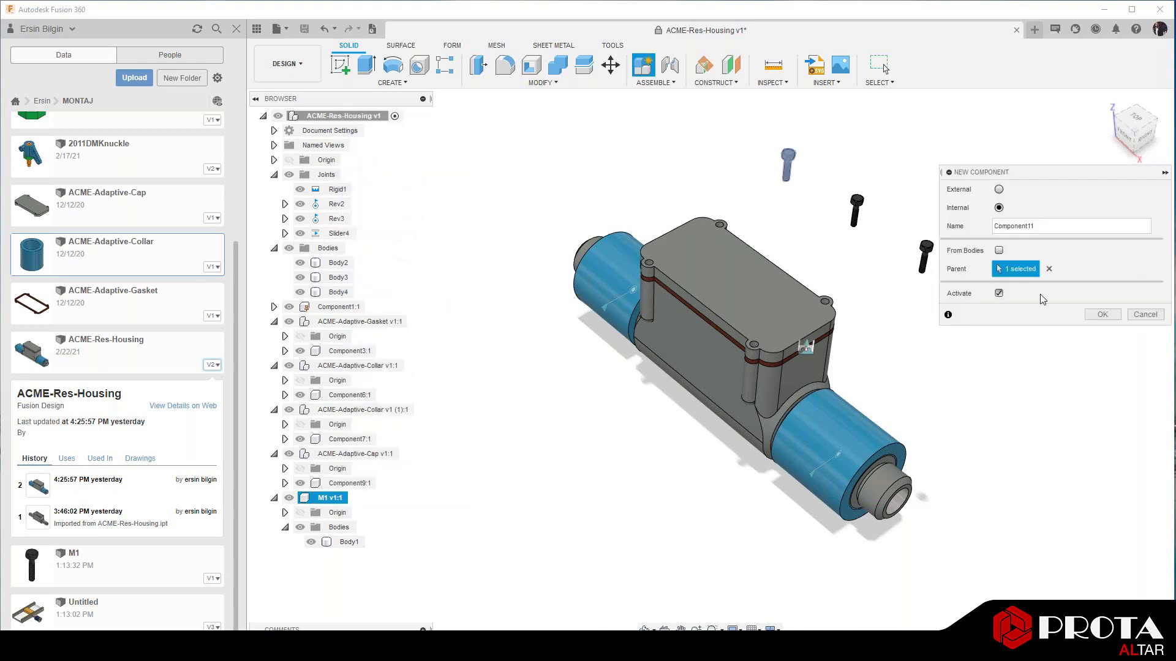
{"action": "left_click", "coordinate": [1103, 315]}
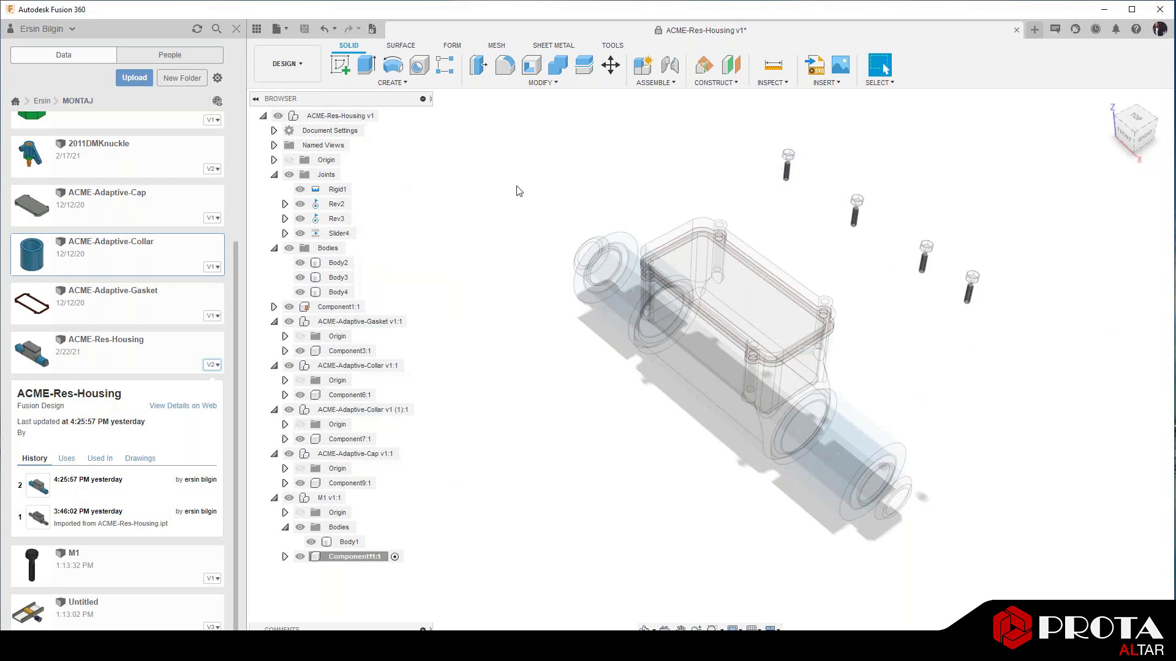
{"action": "left_click", "coordinate": [325, 32]}
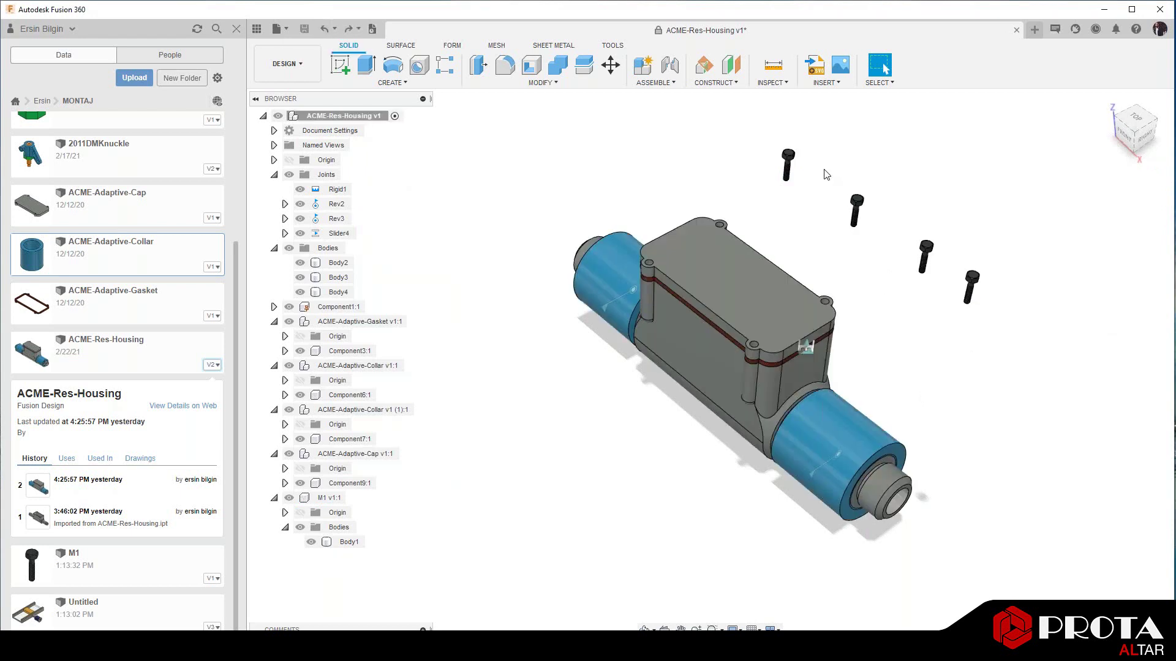
{"action": "left_click", "coordinate": [680, 86]}
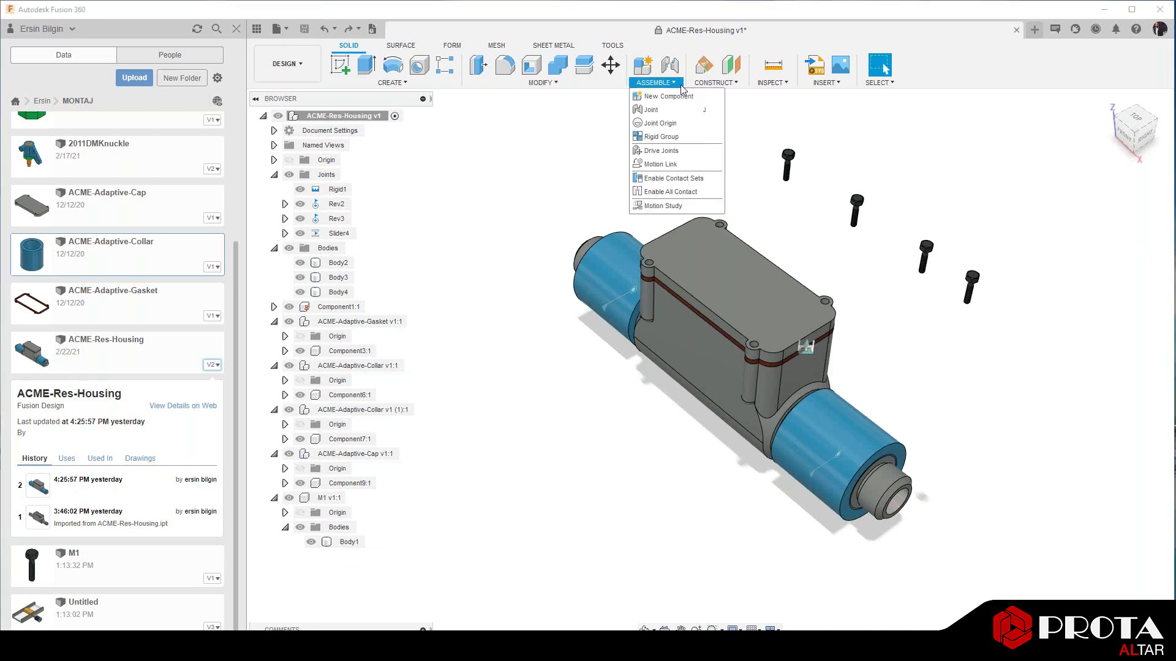
{"action": "left_click", "coordinate": [651, 110]}
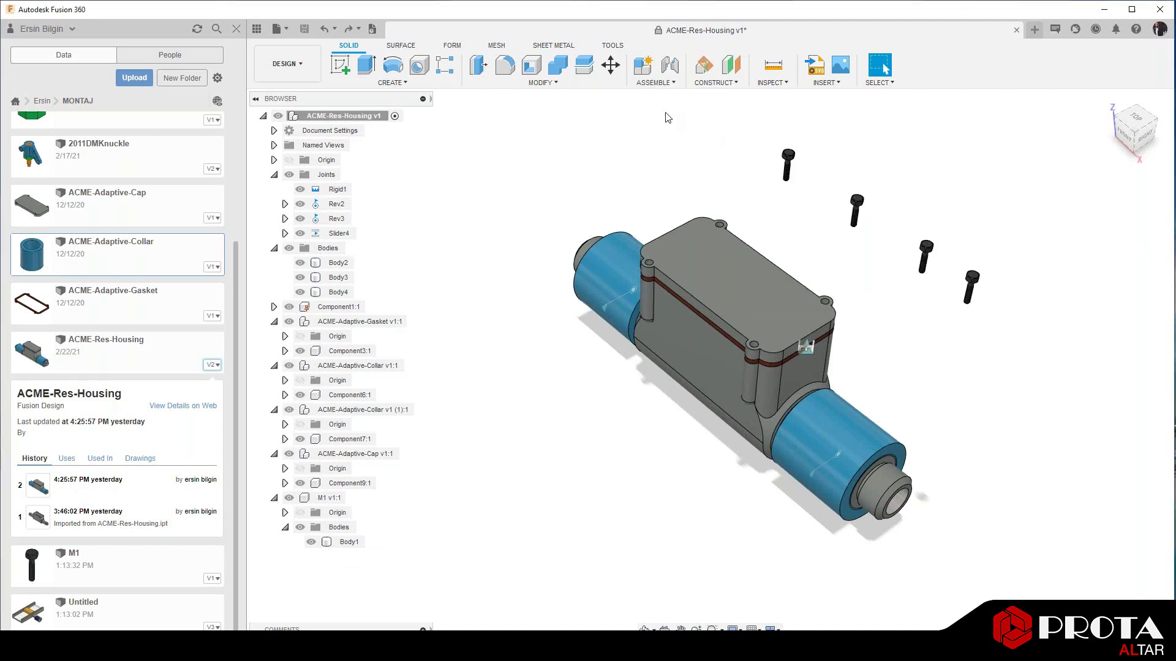
Step: Pick the bolt's end and a cap corner hole as the joint's two points
{"action": "mouse_move", "coordinate": [823, 227]}
{"action": "middle_mouse_down", "text": "shift"}
{"action": "mouse_move", "coordinate": [845, 220]}
{"action": "mouse_move", "coordinate": [789, 221]}
{"action": "middle_mouse_up", "text": "shift"}
{"action": "scroll", "coordinate": [771, 218], "scroll_direction": "up", "scroll_amount": 5}
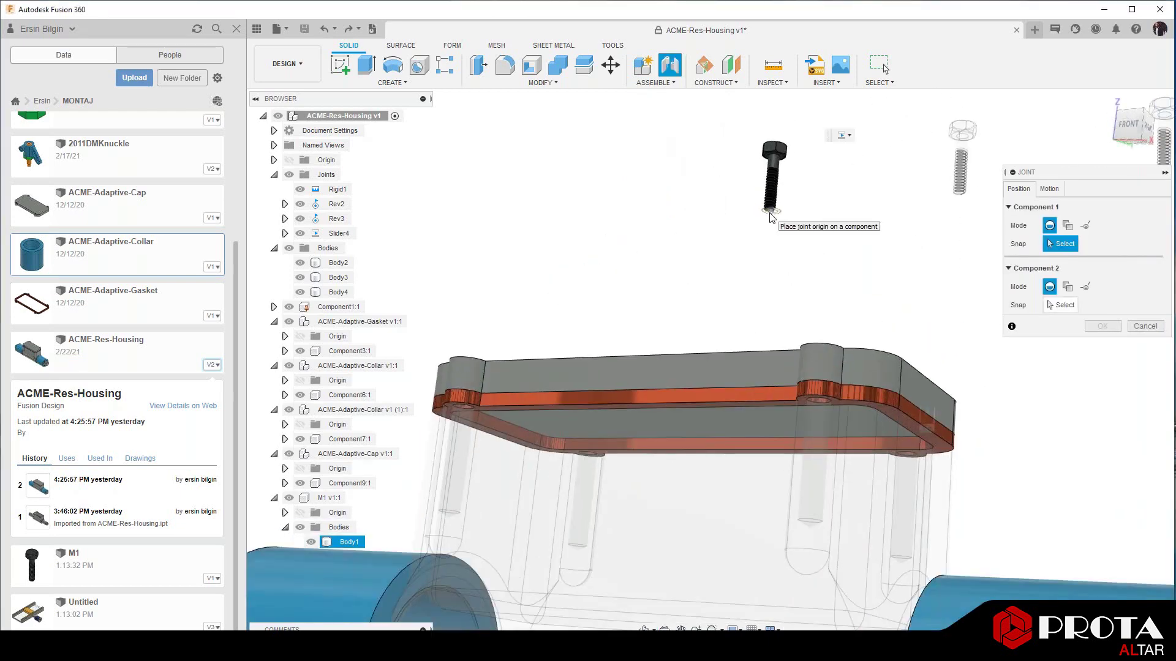
{"action": "scroll", "coordinate": [771, 216], "scroll_direction": "up", "scroll_amount": 2}
{"action": "scroll", "coordinate": [771, 213], "scroll_direction": "up", "scroll_amount": 3}
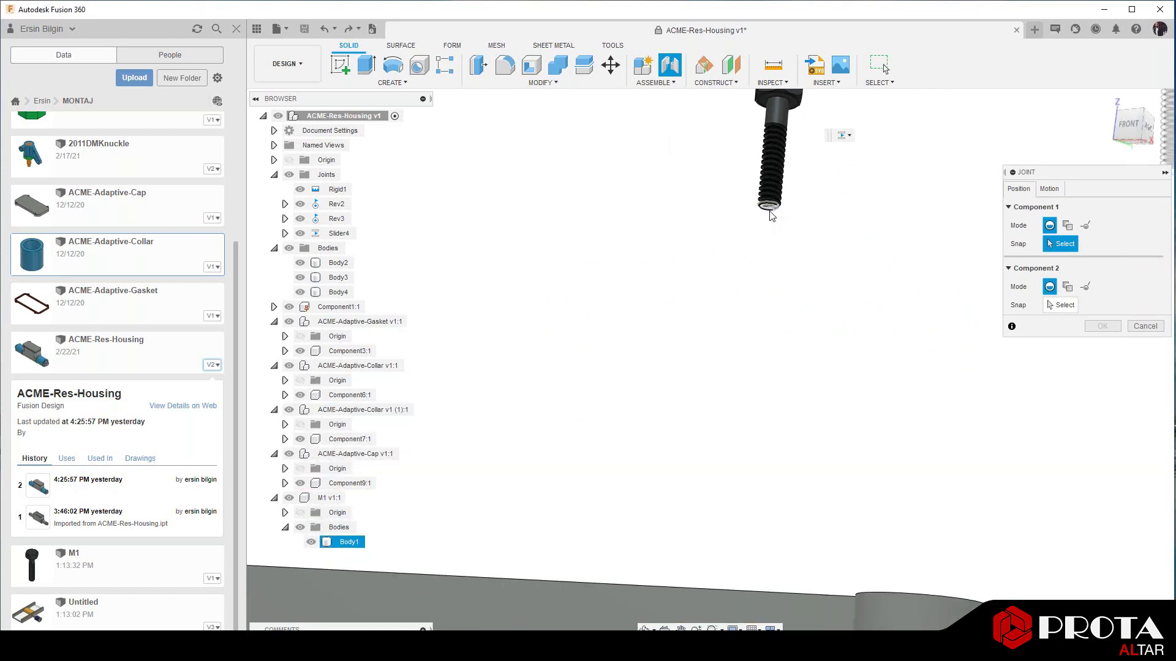
{"action": "scroll", "coordinate": [769, 210], "scroll_direction": "up", "scroll_amount": 2}
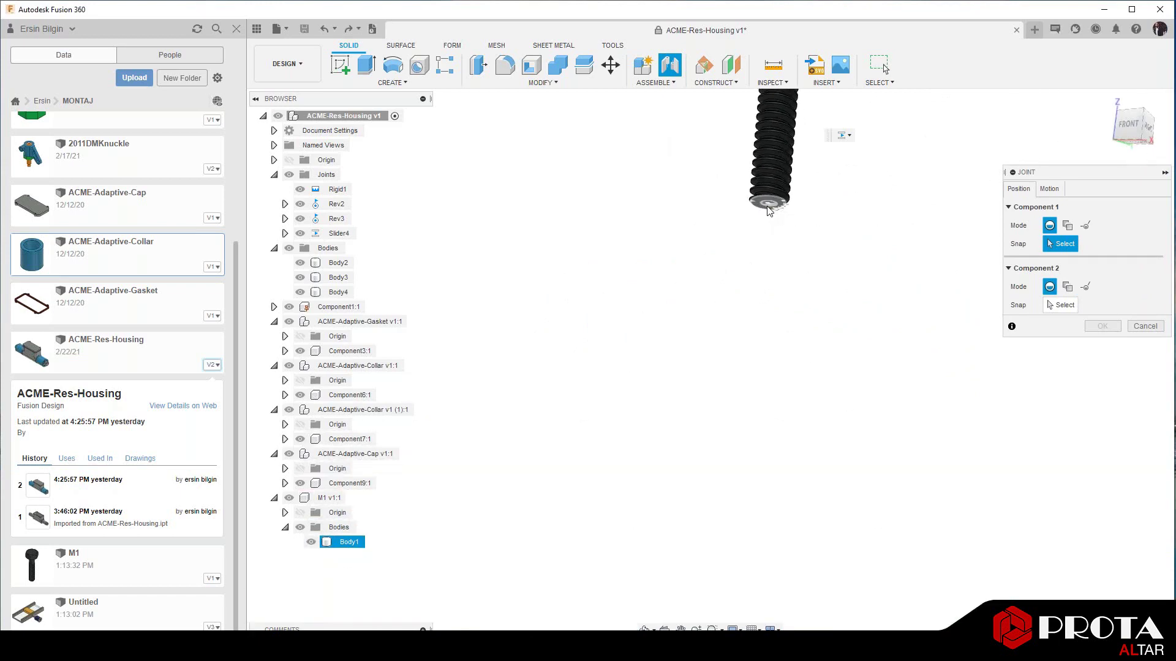
{"action": "left_click", "coordinate": [769, 210]}
{"action": "scroll", "coordinate": [766, 262], "scroll_direction": "down", "scroll_amount": 2}
{"action": "scroll", "coordinate": [766, 262], "scroll_direction": "down", "scroll_amount": 3}
{"action": "scroll", "coordinate": [766, 274], "scroll_direction": "down", "scroll_amount": 3}
{"action": "scroll", "coordinate": [766, 274], "scroll_direction": "down", "scroll_amount": 3}
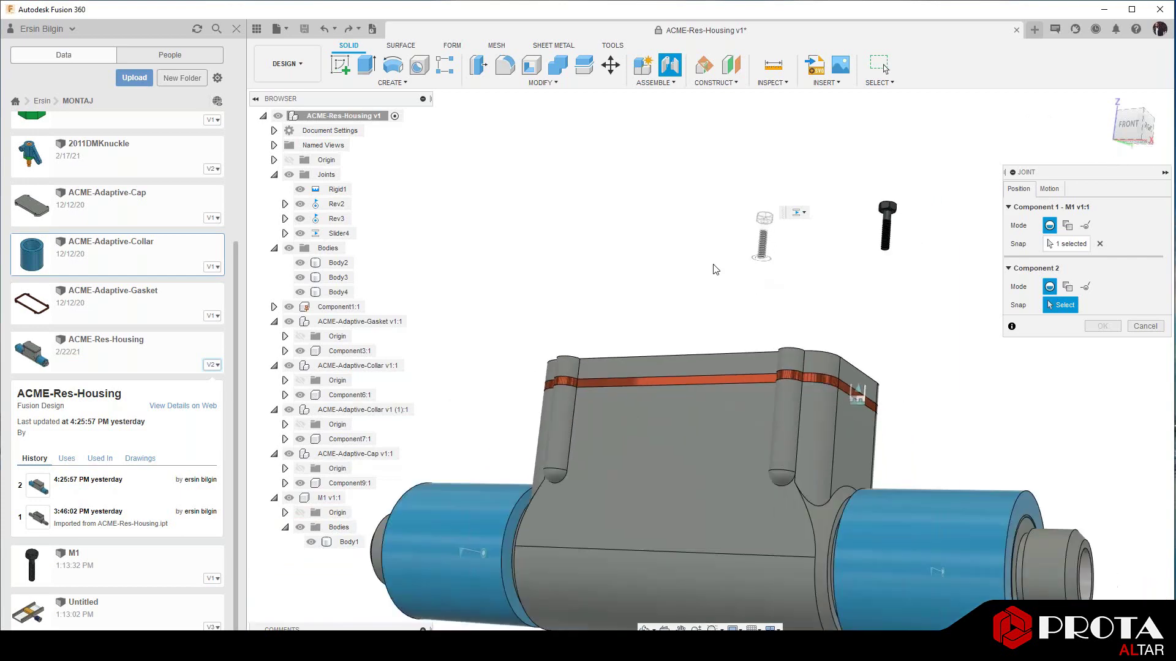
{"action": "middle_click_drag", "start_coordinate": [765, 274], "coordinate": [562, 406], "text": "shift"}
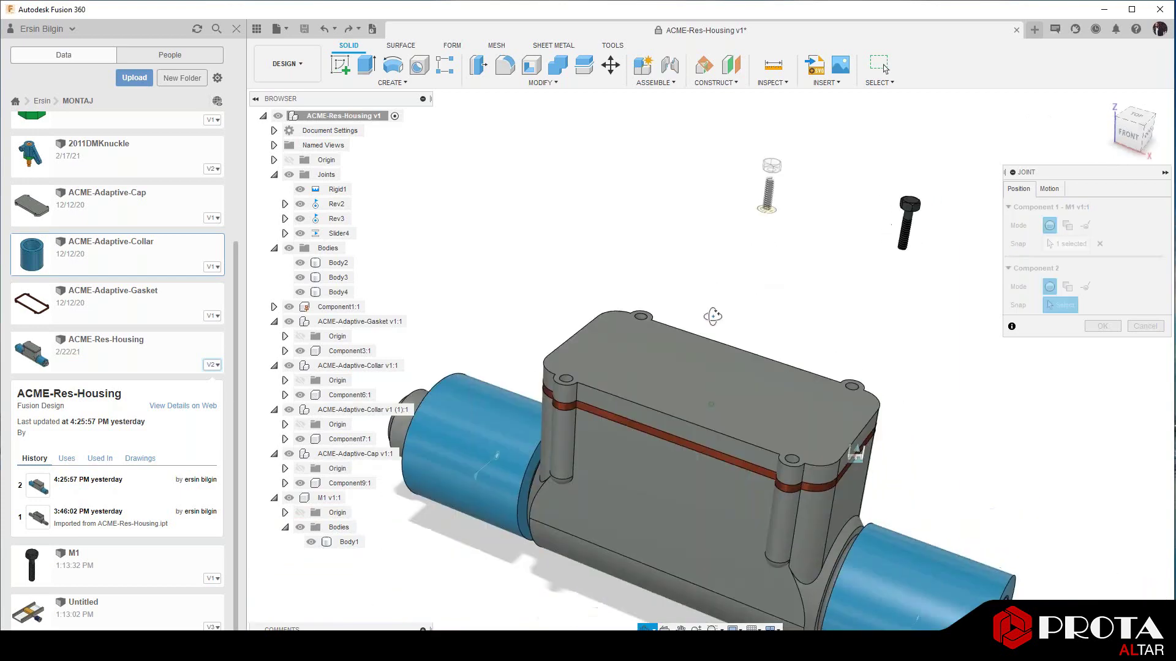
{"action": "left_click", "coordinate": [562, 406]}
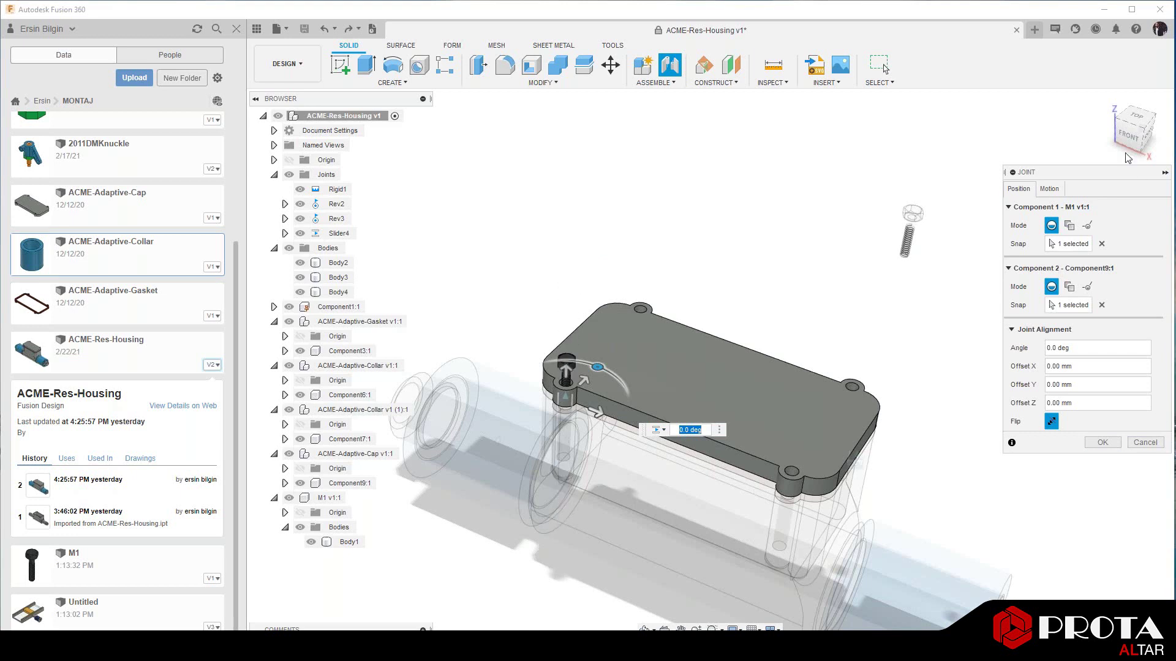
Step: Make the joint Revolute, confirm it as Rev5, and select the three loose bolts
{"action": "left_click", "coordinate": [1049, 189]}
{"action": "left_click", "coordinate": [1067, 208]}
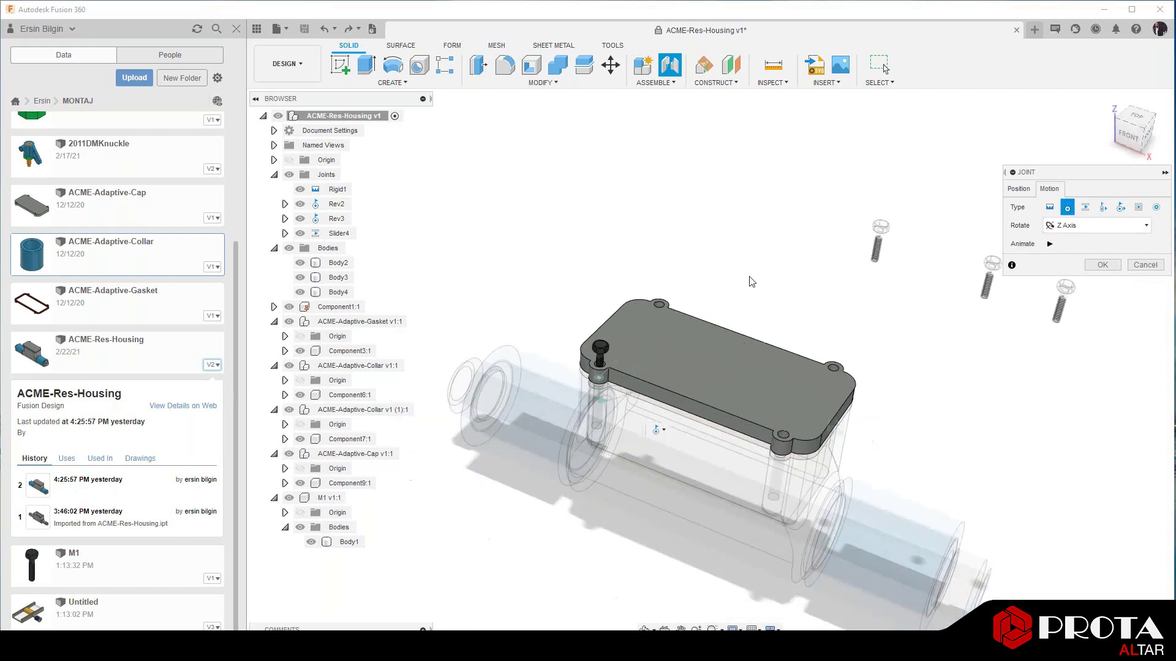
{"action": "scroll", "coordinate": [667, 333], "scroll_direction": "down", "scroll_amount": 3}
{"action": "scroll", "coordinate": [668, 332], "scroll_direction": "up", "scroll_amount": 3}
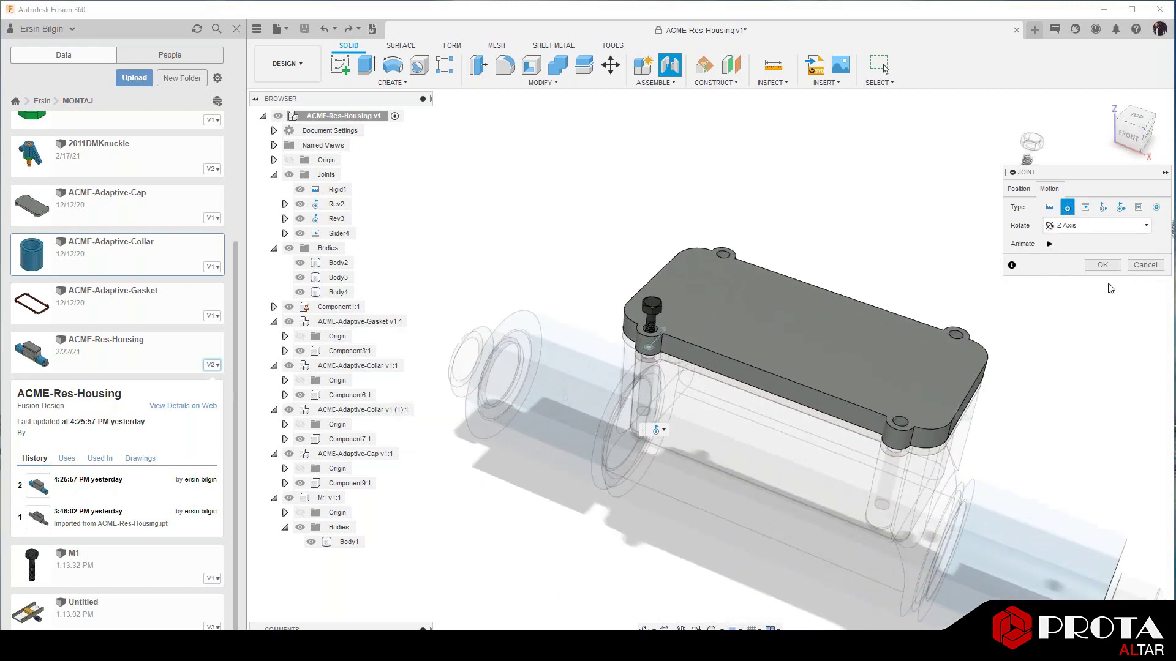
{"action": "left_click", "coordinate": [1102, 264]}
{"action": "left_click_drag", "start_coordinate": [964, 197], "coordinate": [1139, 274]}
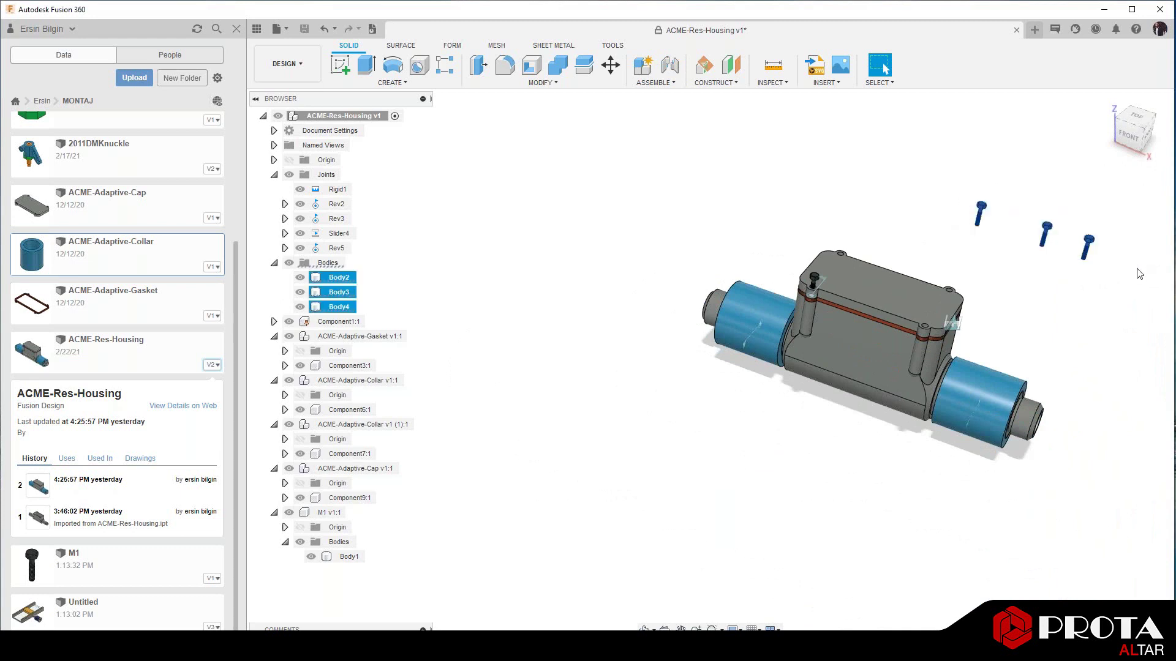
Step: Delete the three loose bolt bodies and select the Rev5 joint
{"action": "key", "text": "Delete"}
{"action": "scroll", "coordinate": [674, 291], "scroll_direction": "down", "scroll_amount": 2}
{"action": "scroll", "coordinate": [518, 279], "scroll_direction": "down", "scroll_amount": 1}
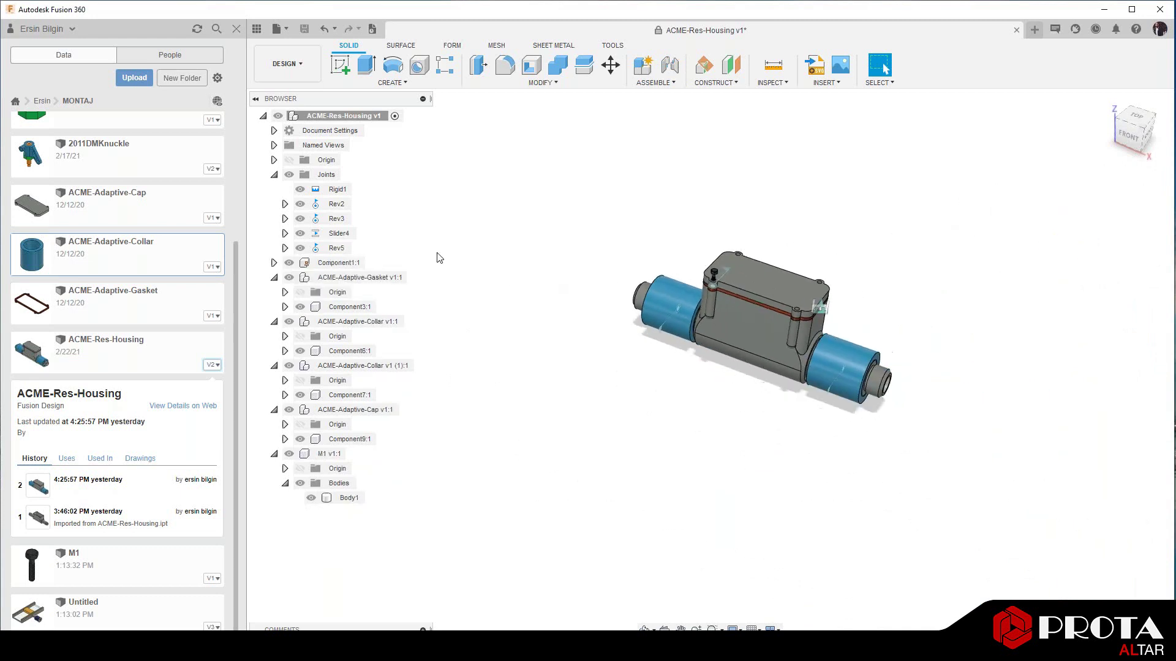
{"action": "left_click", "coordinate": [337, 248]}
{"action": "left_click", "coordinate": [715, 275], "text": "ctrl"}
{"action": "scroll", "coordinate": [717, 279], "scroll_direction": "up", "scroll_amount": 2}
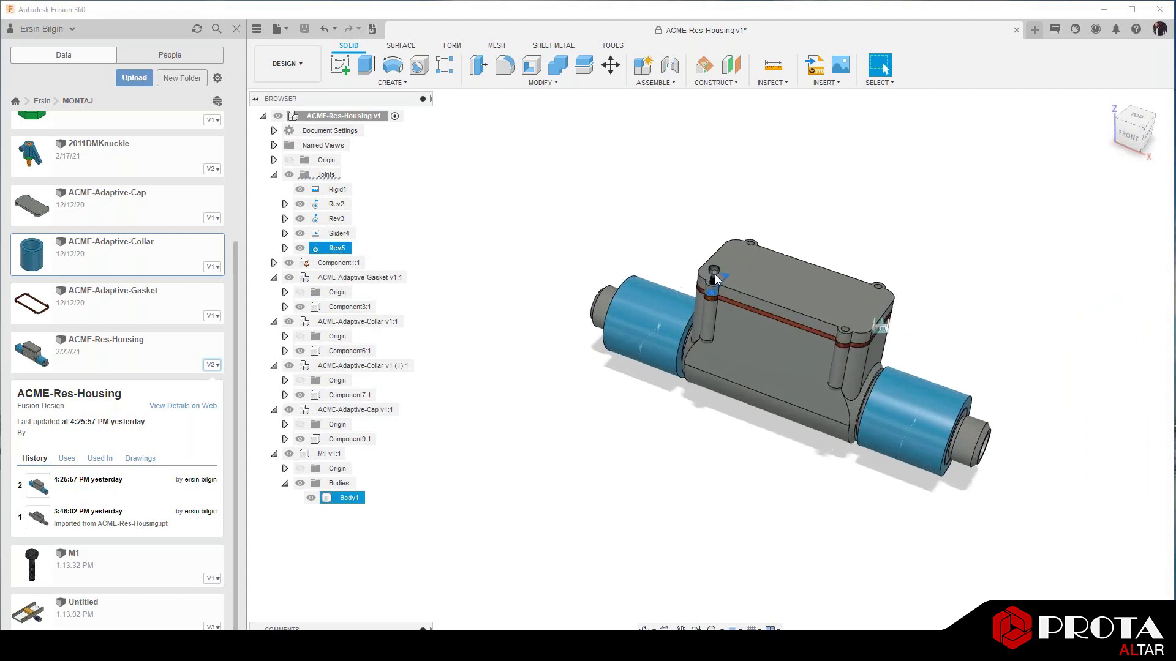
{"action": "scroll", "coordinate": [717, 279], "scroll_direction": "up", "scroll_amount": 1}
{"action": "scroll", "coordinate": [716, 278], "scroll_direction": "up", "scroll_amount": 2}
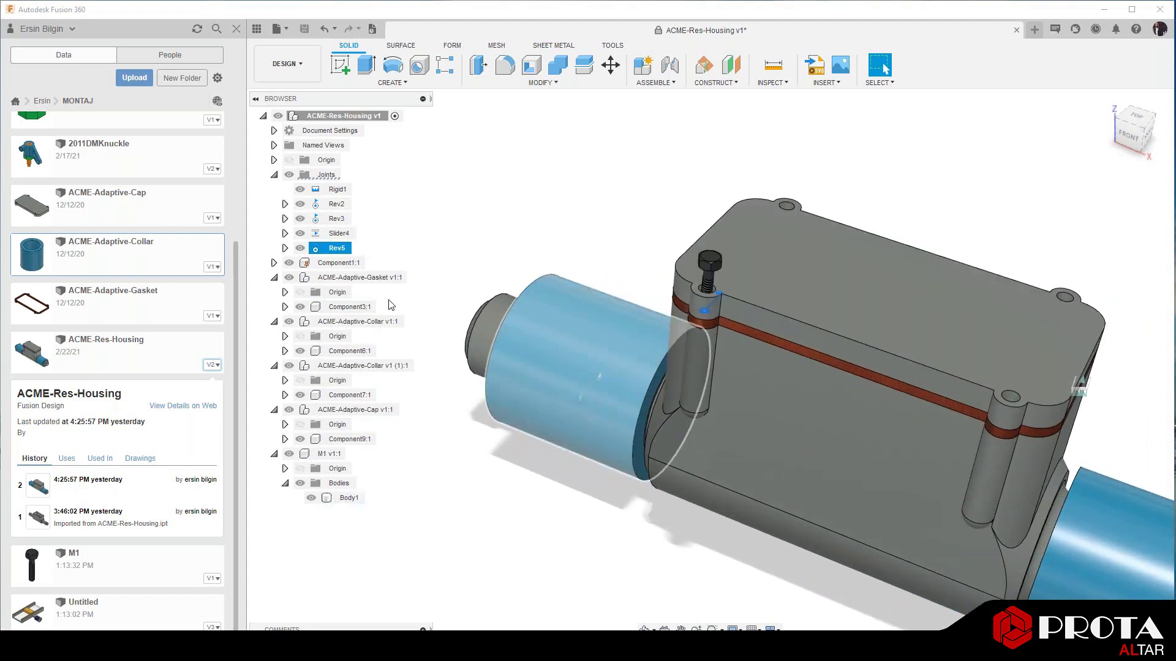
Step: Limit Rev5's rotation to a 0 deg minimum and 100 deg maximum, previewing the motion
{"action": "double_click", "coordinate": [358, 250]}
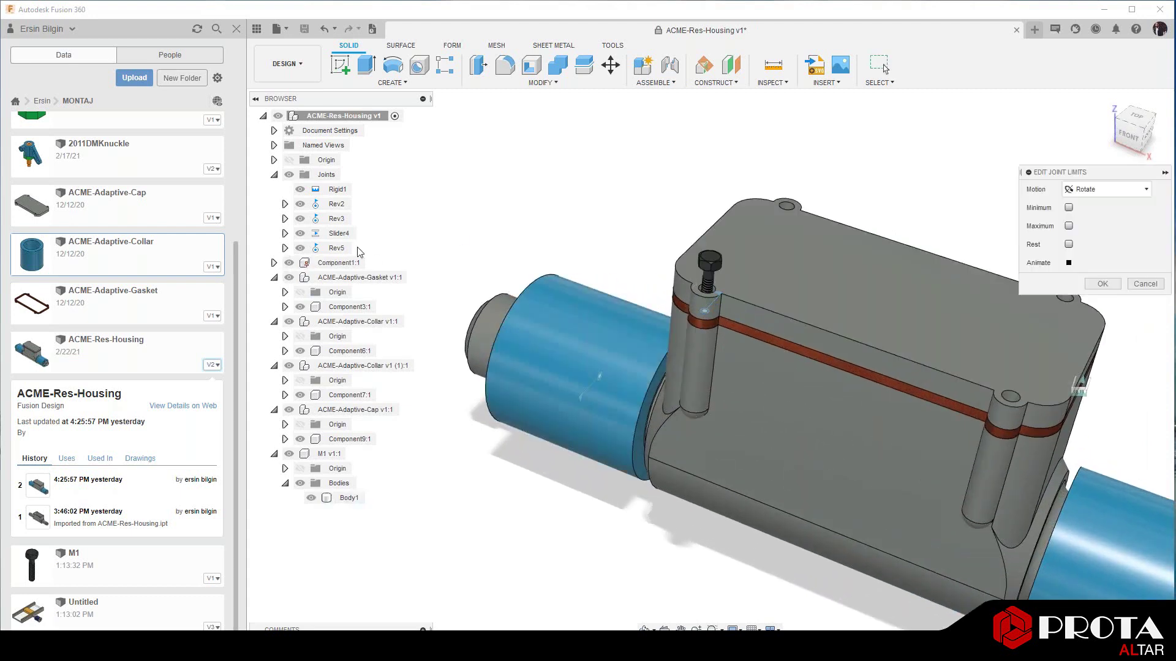
{"action": "left_click", "coordinate": [1069, 226]}
{"action": "left_click", "coordinate": [1069, 208]}
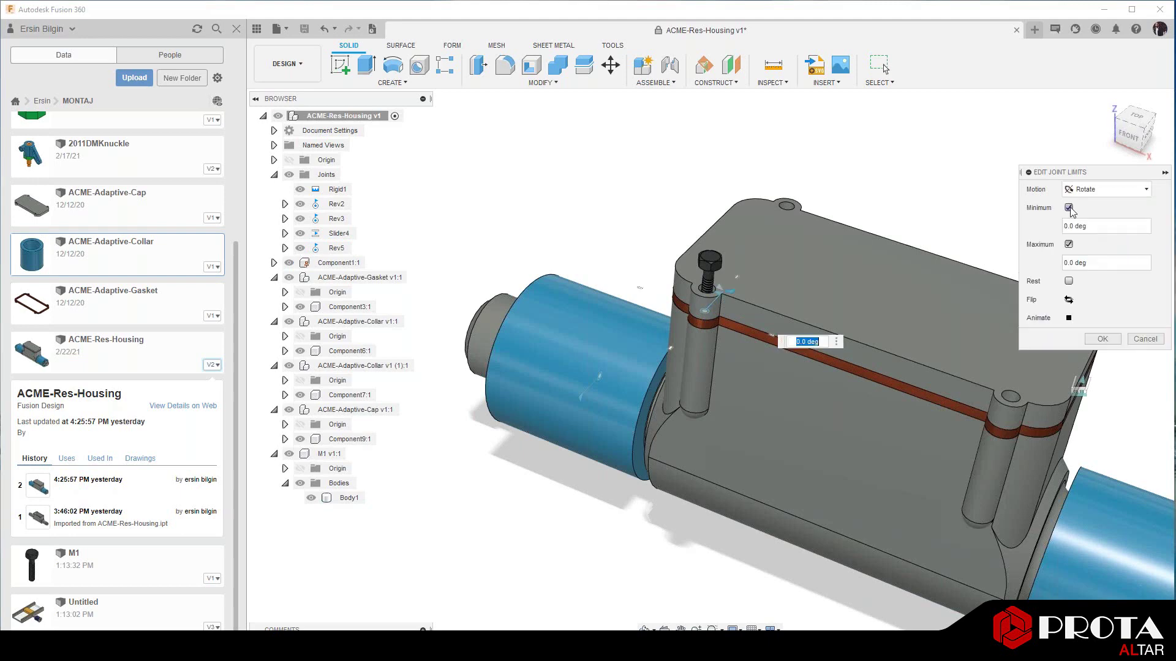
{"action": "left_click", "coordinate": [1096, 262]}
{"action": "left_click_drag", "start_coordinate": [1096, 262], "coordinate": [1060, 266]}
{"action": "type", "text": "100"}
{"action": "key", "text": "shift+Tab"}
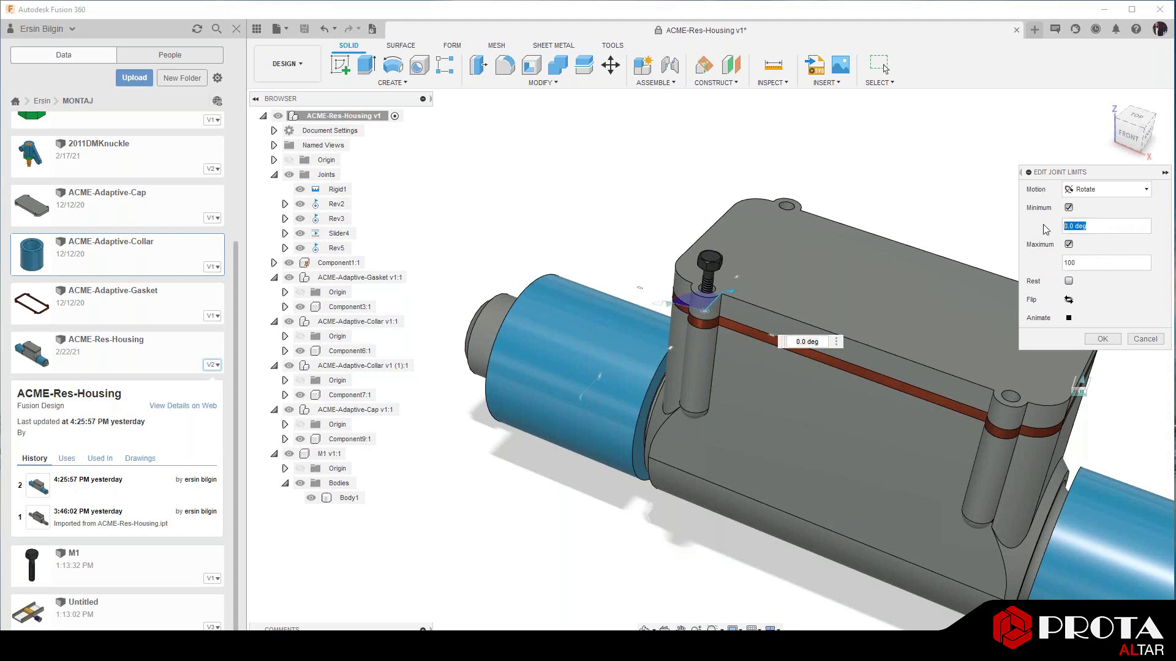
{"action": "type", "text": "0"}
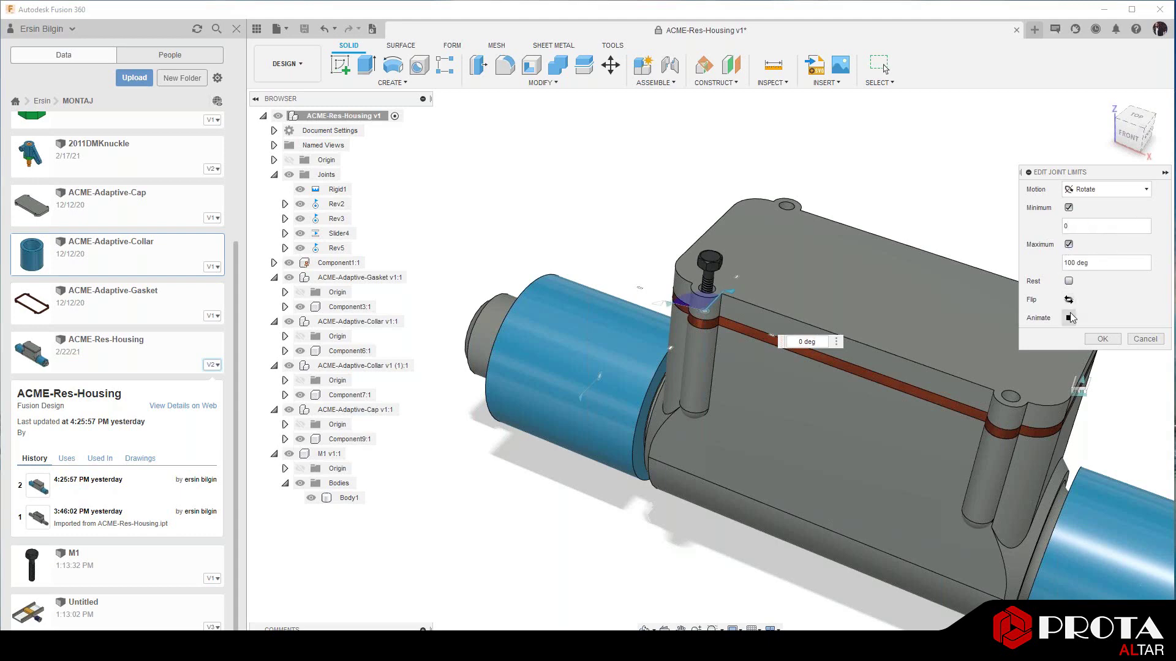
{"action": "left_click", "coordinate": [1069, 318]}
{"action": "scroll", "coordinate": [588, 269], "scroll_direction": "down", "scroll_amount": 3}
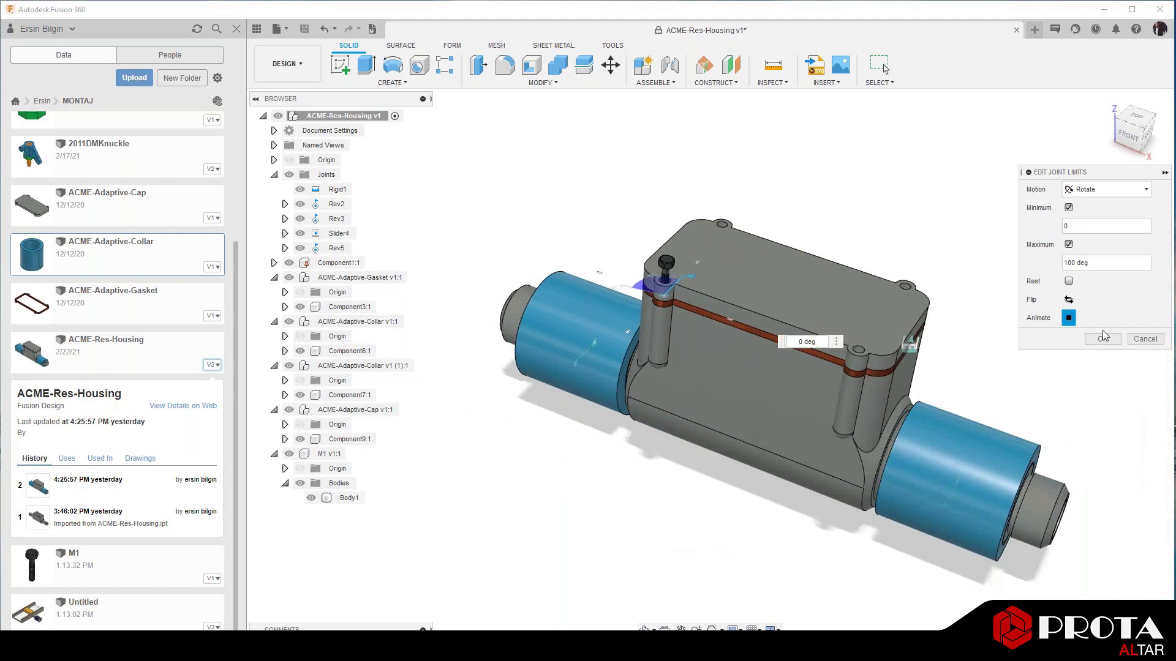
{"action": "left_click", "coordinate": [1111, 345]}
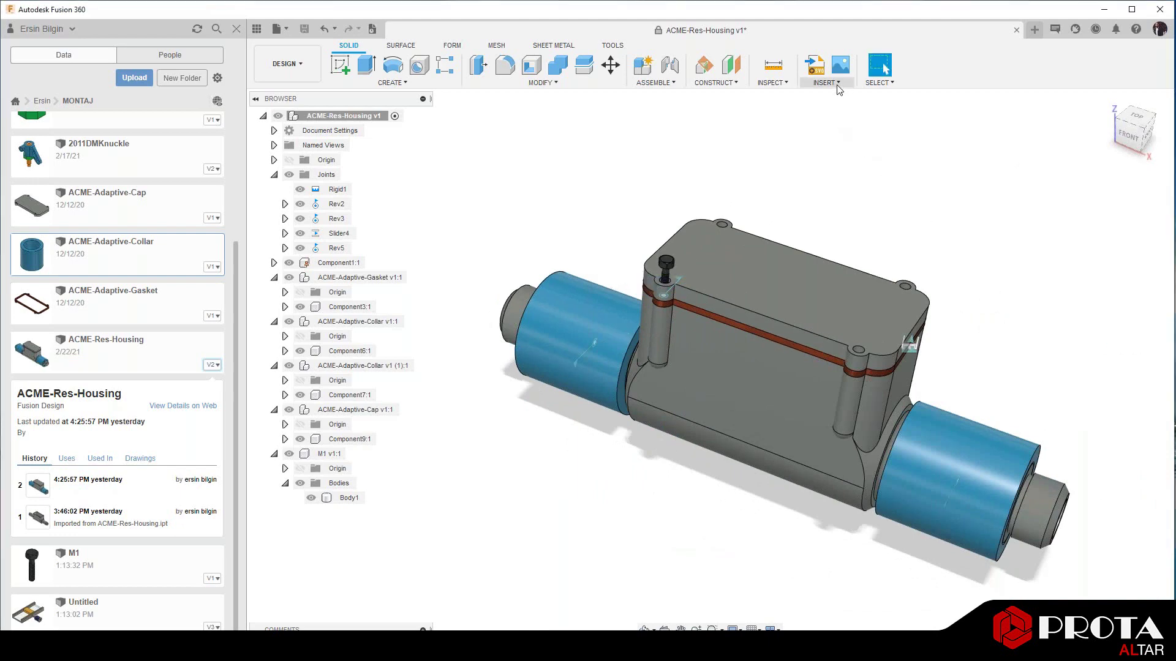
{"action": "left_click", "coordinate": [838, 84]}
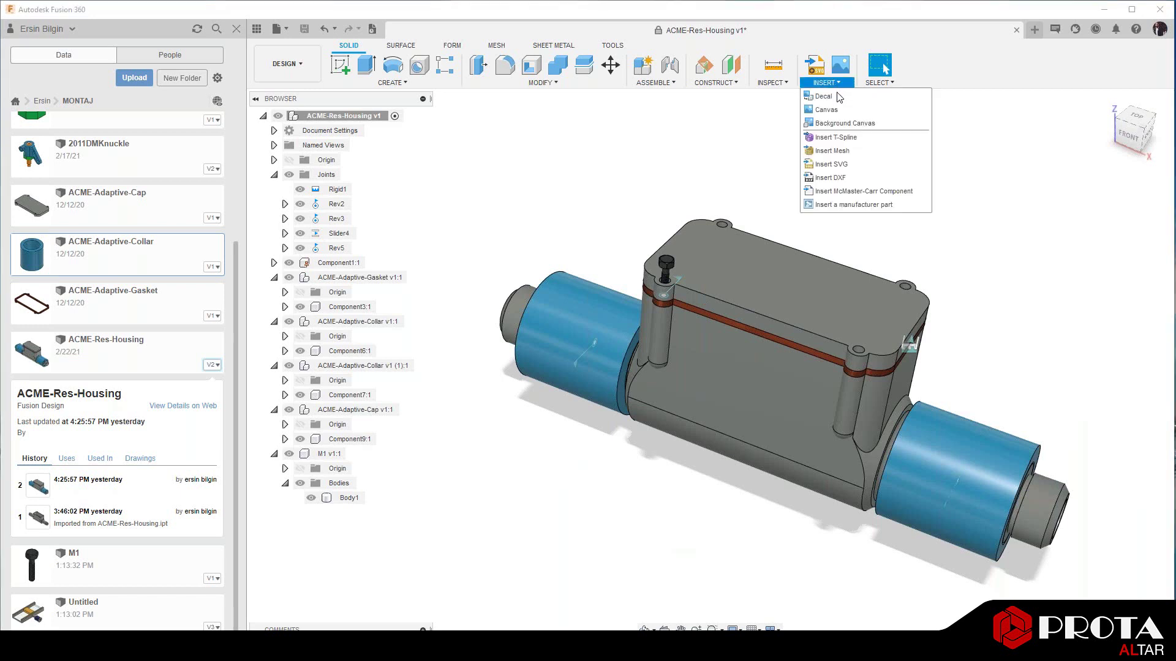
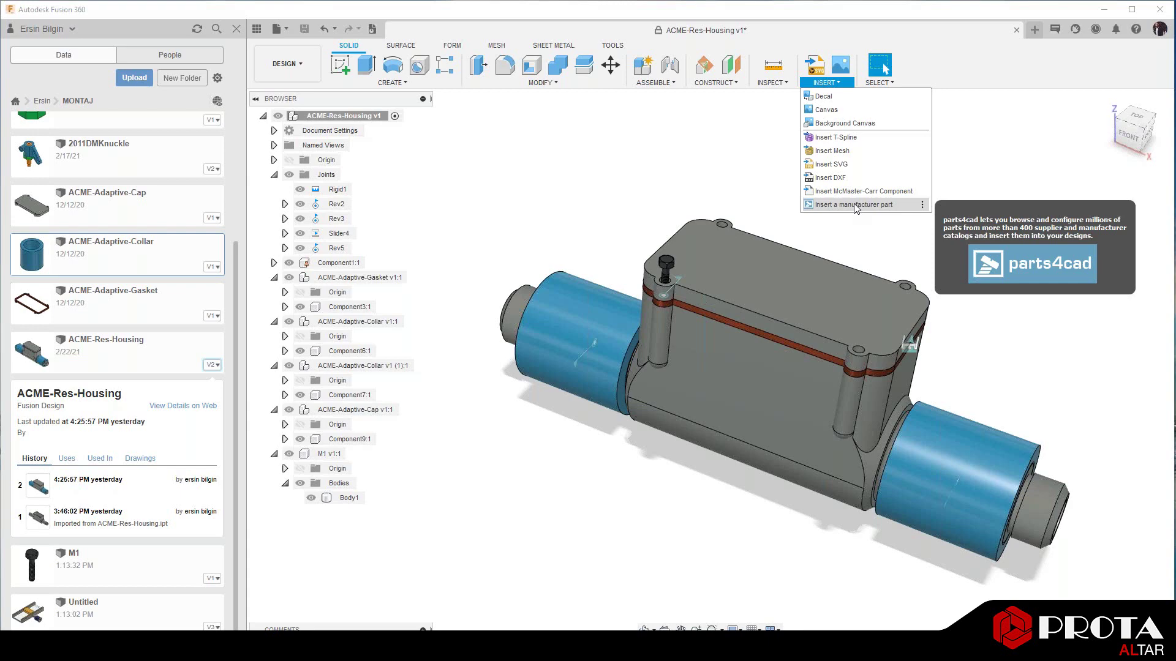
Step: Launch the parts4cad manufacturer part catalog in the browser from the Insert menu
{"action": "left_click", "coordinate": [855, 206]}
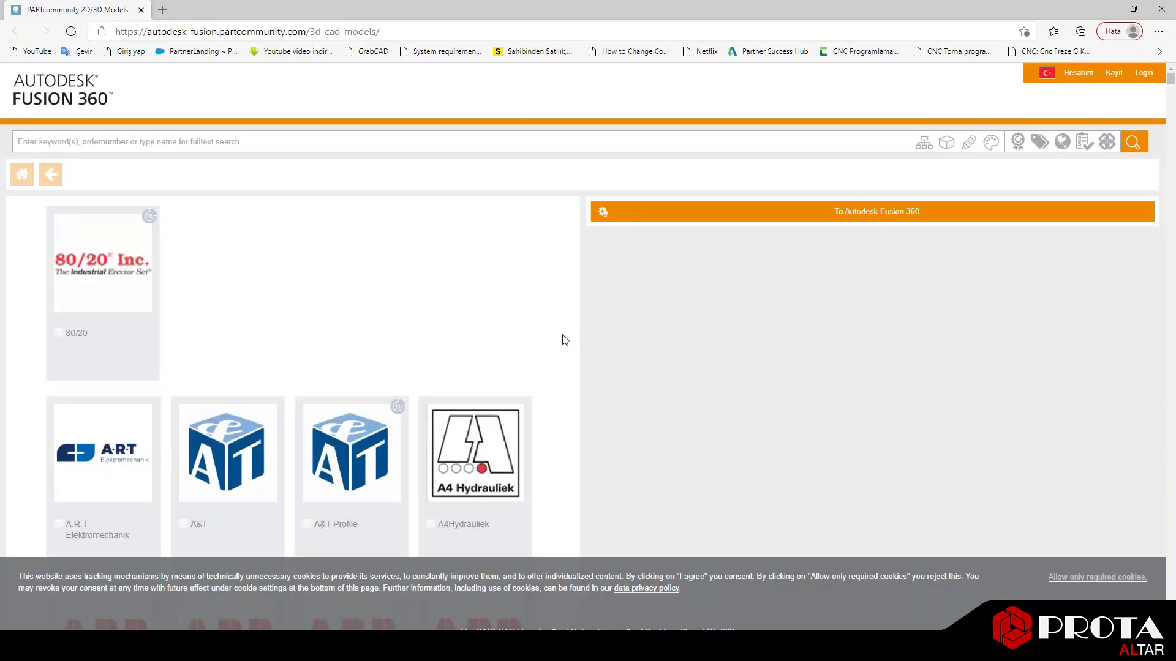
Step: Scroll the PARTcommunity supplier logos from the A into the B brands, then minimize the browser
{"action": "scroll", "coordinate": [564, 340], "scroll_direction": "down", "scroll_amount": 1}
{"action": "scroll", "coordinate": [565, 340], "scroll_direction": "down", "scroll_amount": 3}
{"action": "scroll", "coordinate": [563, 335], "scroll_direction": "down", "scroll_amount": 3}
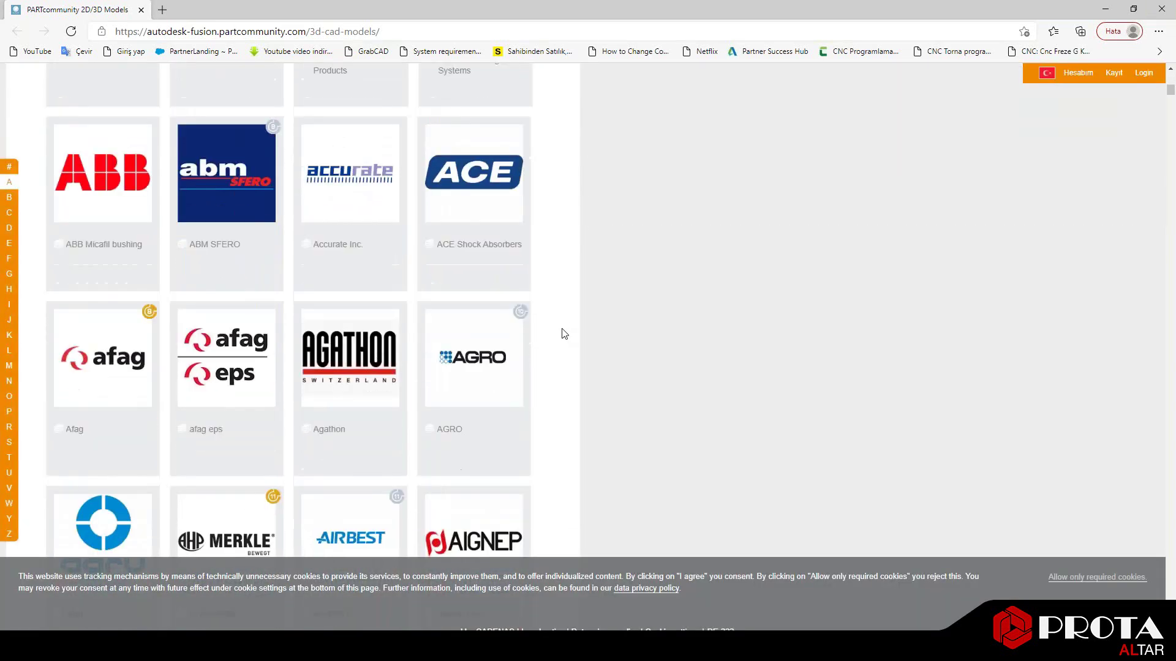
{"action": "scroll", "coordinate": [562, 331], "scroll_direction": "down", "scroll_amount": 3}
{"action": "scroll", "coordinate": [561, 327], "scroll_direction": "down", "scroll_amount": 3}
{"action": "scroll", "coordinate": [480, 307], "scroll_direction": "down", "scroll_amount": 1}
{"action": "scroll", "coordinate": [429, 288], "scroll_direction": "down", "scroll_amount": 3}
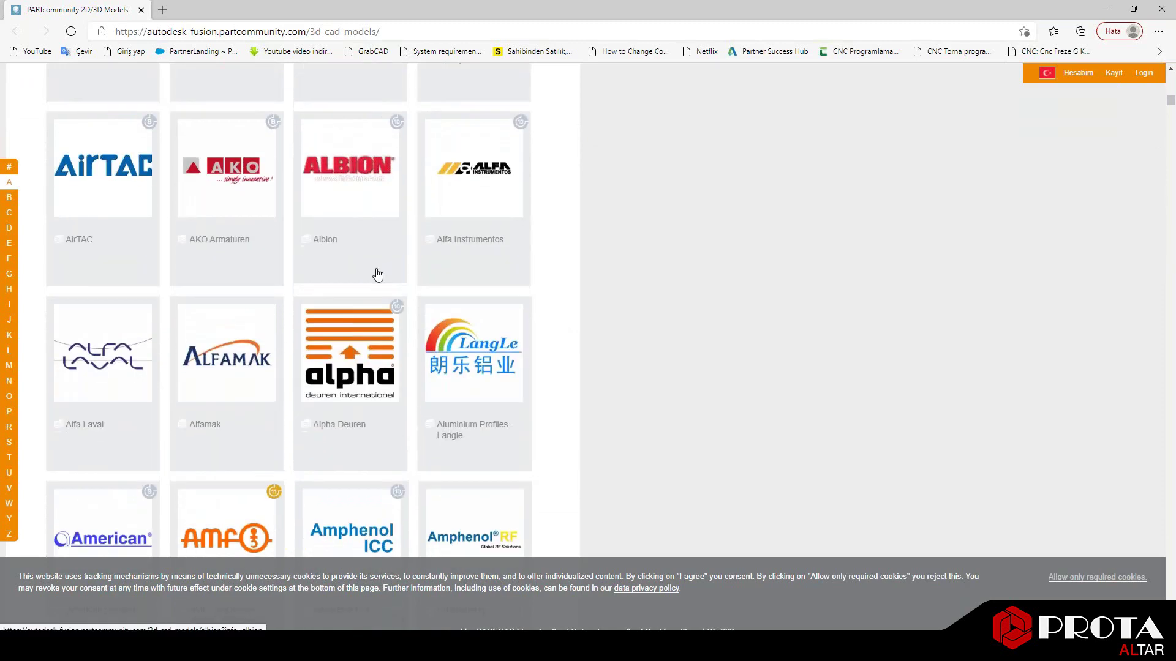
{"action": "scroll", "coordinate": [375, 270], "scroll_direction": "down", "scroll_amount": 4}
{"action": "scroll", "coordinate": [361, 276], "scroll_direction": "down", "scroll_amount": 5}
{"action": "scroll", "coordinate": [354, 288], "scroll_direction": "down", "scroll_amount": 3}
{"action": "scroll", "coordinate": [345, 300], "scroll_direction": "down", "scroll_amount": 2}
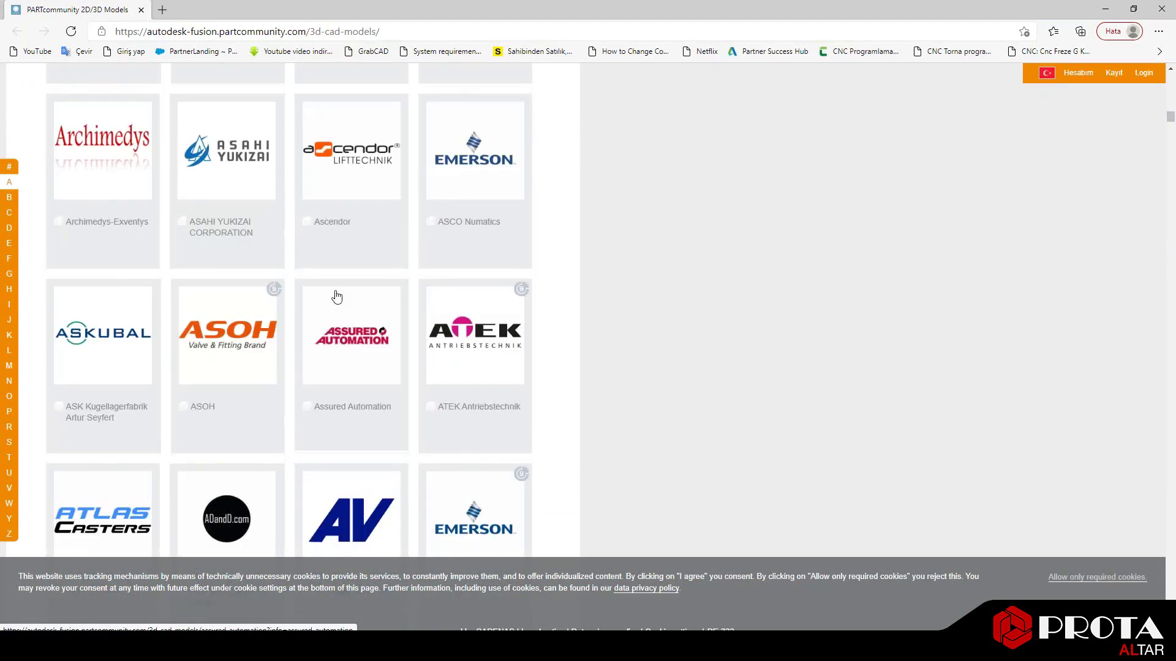
{"action": "scroll", "coordinate": [336, 297], "scroll_direction": "down", "scroll_amount": 4}
{"action": "scroll", "coordinate": [336, 296], "scroll_direction": "down", "scroll_amount": 3}
{"action": "scroll", "coordinate": [291, 286], "scroll_direction": "down", "scroll_amount": 3}
{"action": "scroll", "coordinate": [337, 296], "scroll_direction": "down", "scroll_amount": 4}
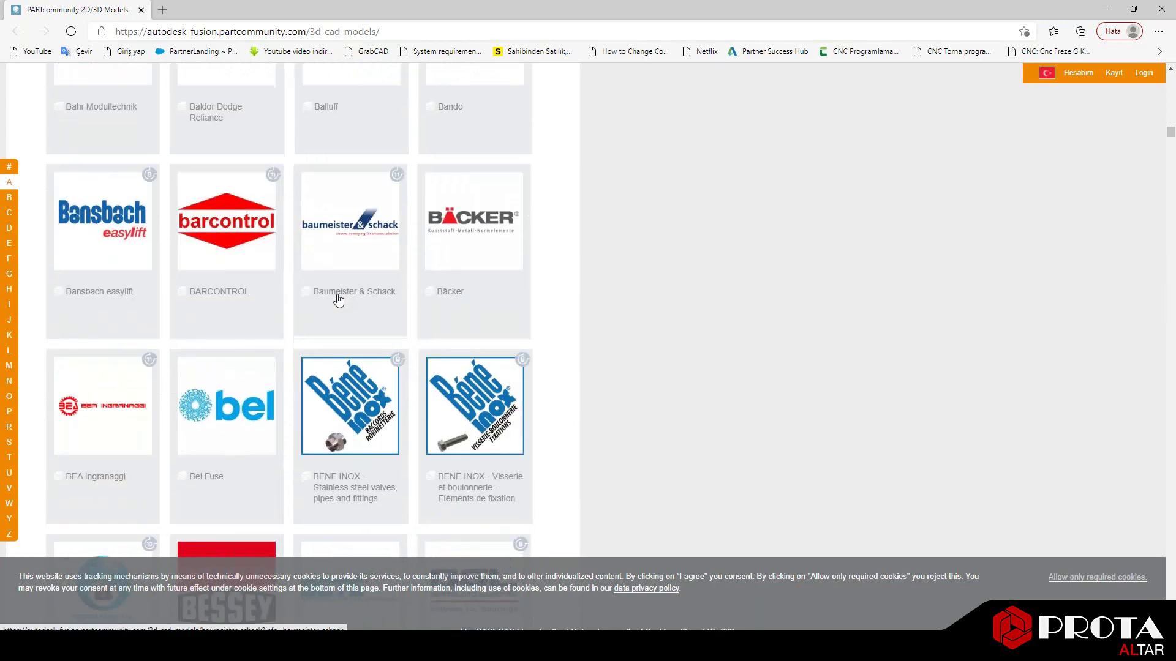
{"action": "scroll", "coordinate": [325, 294], "scroll_direction": "down", "scroll_amount": 3}
{"action": "scroll", "coordinate": [307, 307], "scroll_direction": "down", "scroll_amount": 3}
{"action": "scroll", "coordinate": [306, 307], "scroll_direction": "down", "scroll_amount": 4}
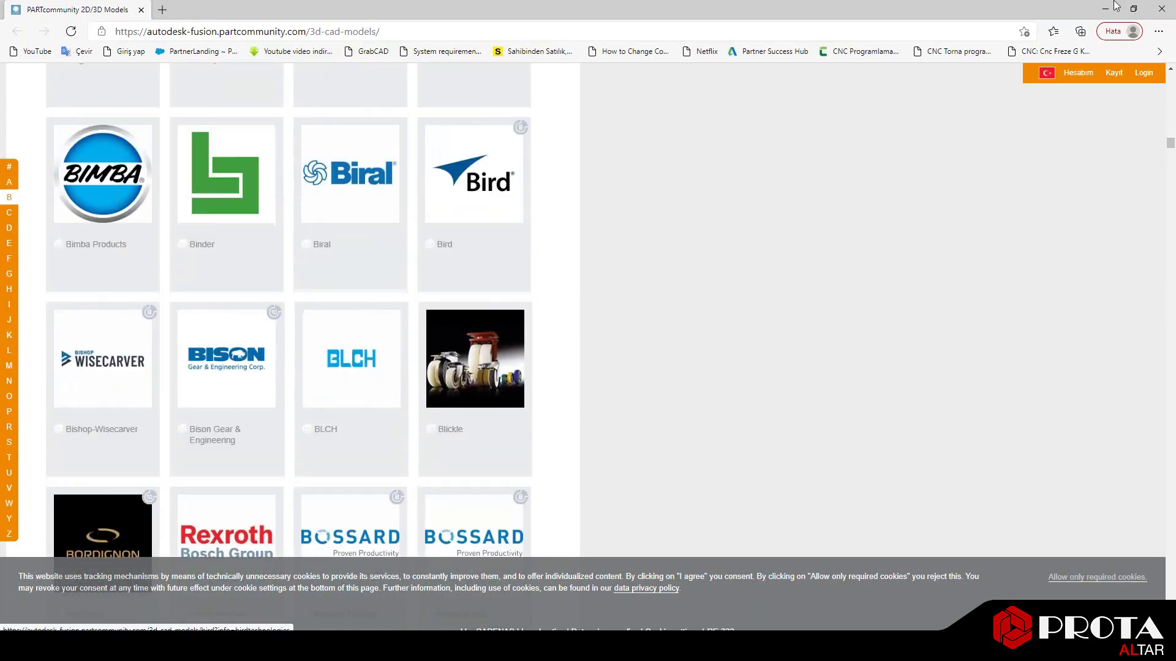
{"action": "left_click", "coordinate": [1110, 12]}
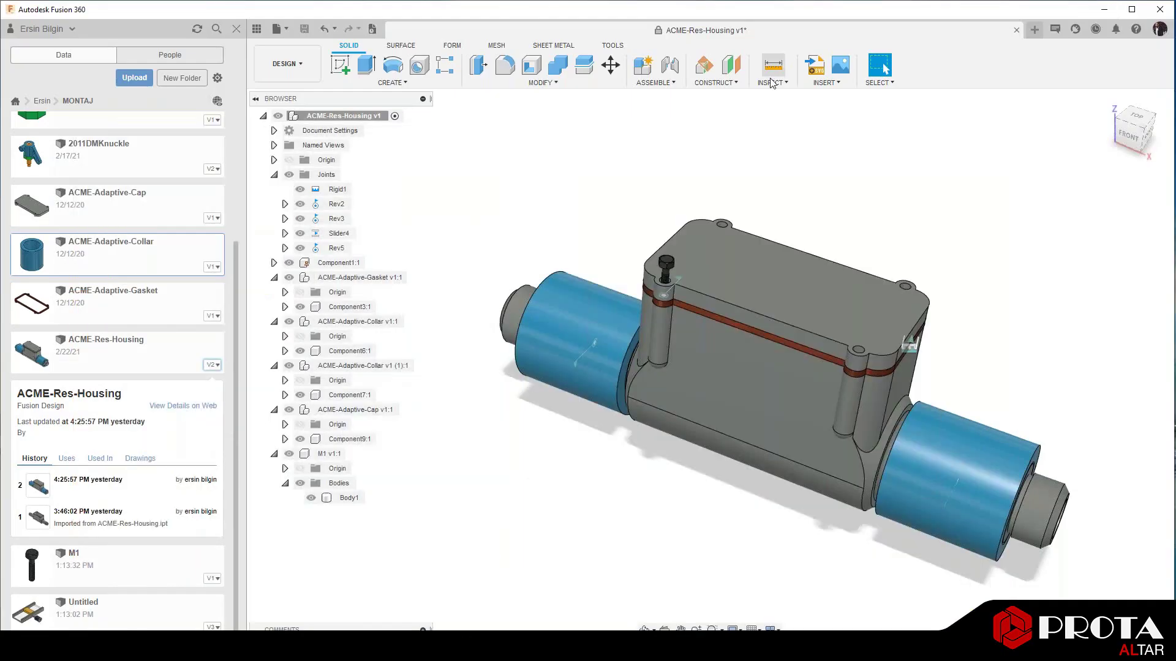
Step: Browse the McMaster-Carr component catalog's fastener categories, close it, and bring back the Insert menu
{"action": "left_click", "coordinate": [827, 83]}
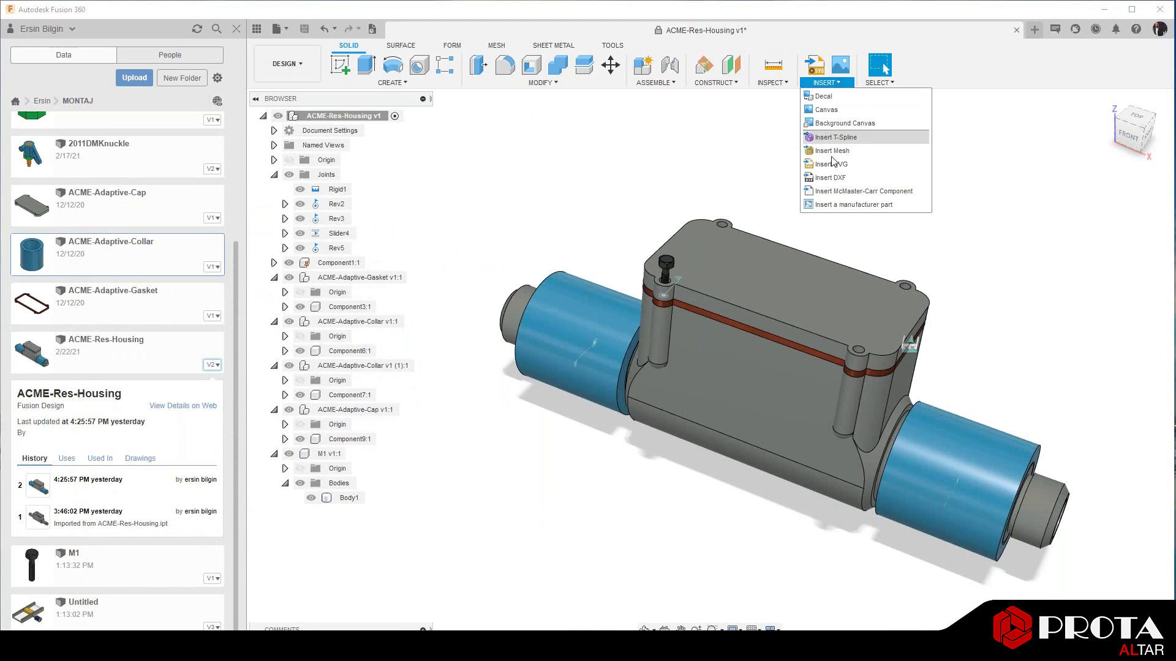
{"action": "left_click", "coordinate": [844, 192]}
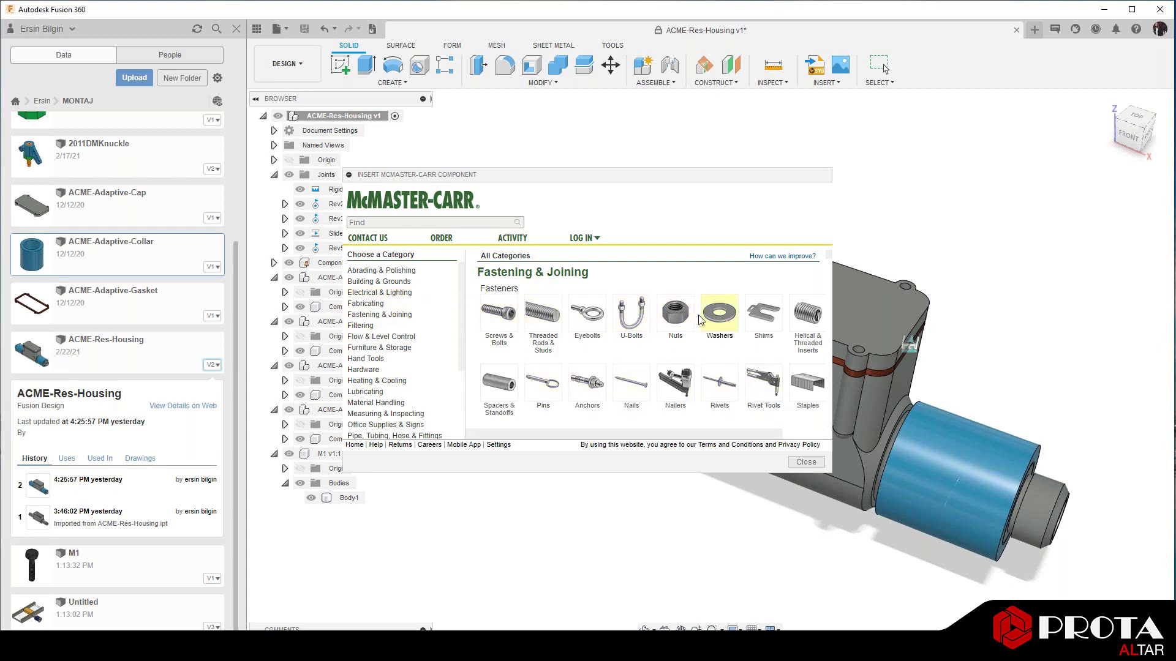
{"action": "scroll", "coordinate": [619, 348], "scroll_direction": "down", "scroll_amount": 1}
{"action": "scroll", "coordinate": [619, 348], "scroll_direction": "down", "scroll_amount": 1}
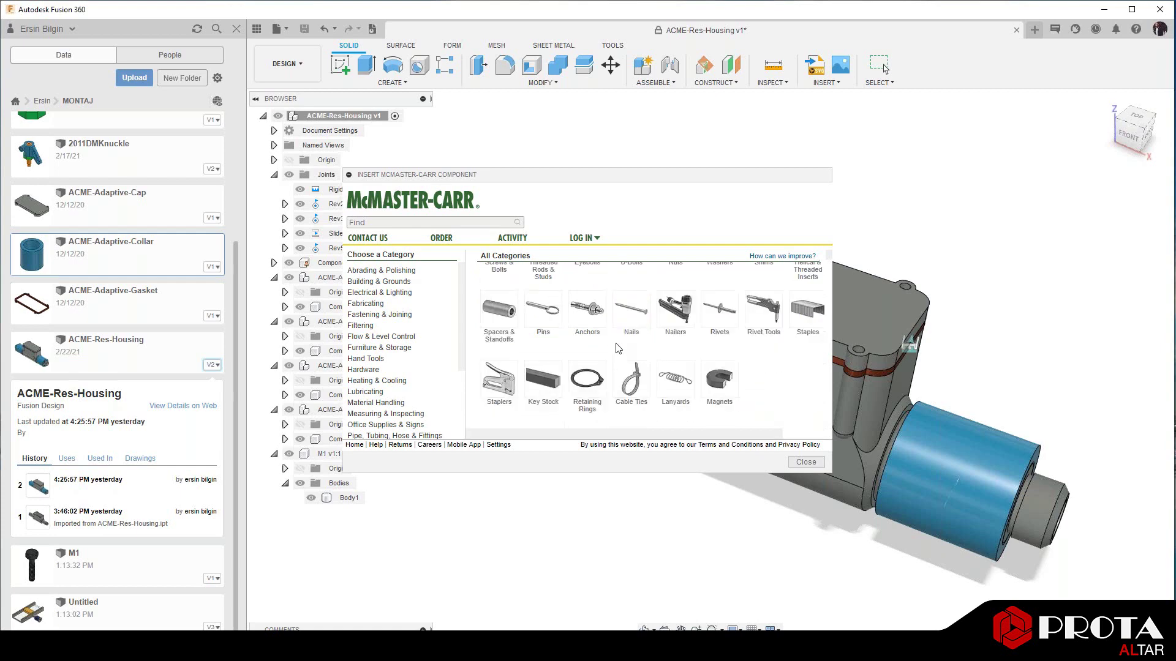
{"action": "scroll", "coordinate": [593, 353], "scroll_direction": "down", "scroll_amount": 1}
{"action": "scroll", "coordinate": [570, 358], "scroll_direction": "down", "scroll_amount": 1}
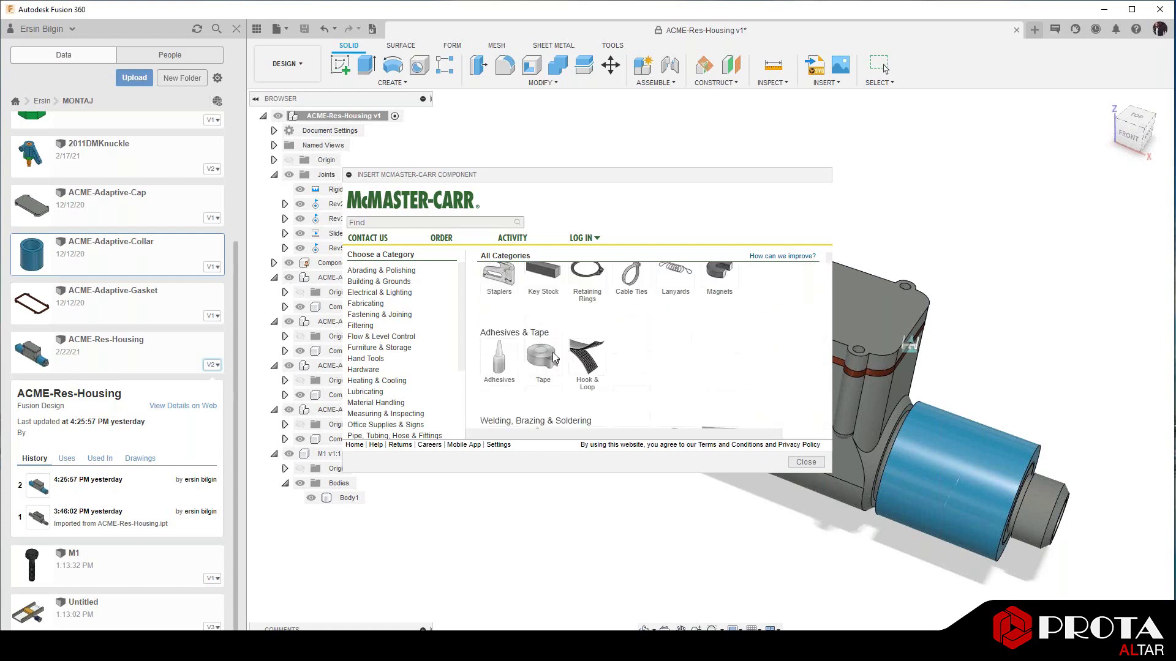
{"action": "left_click", "coordinate": [826, 174]}
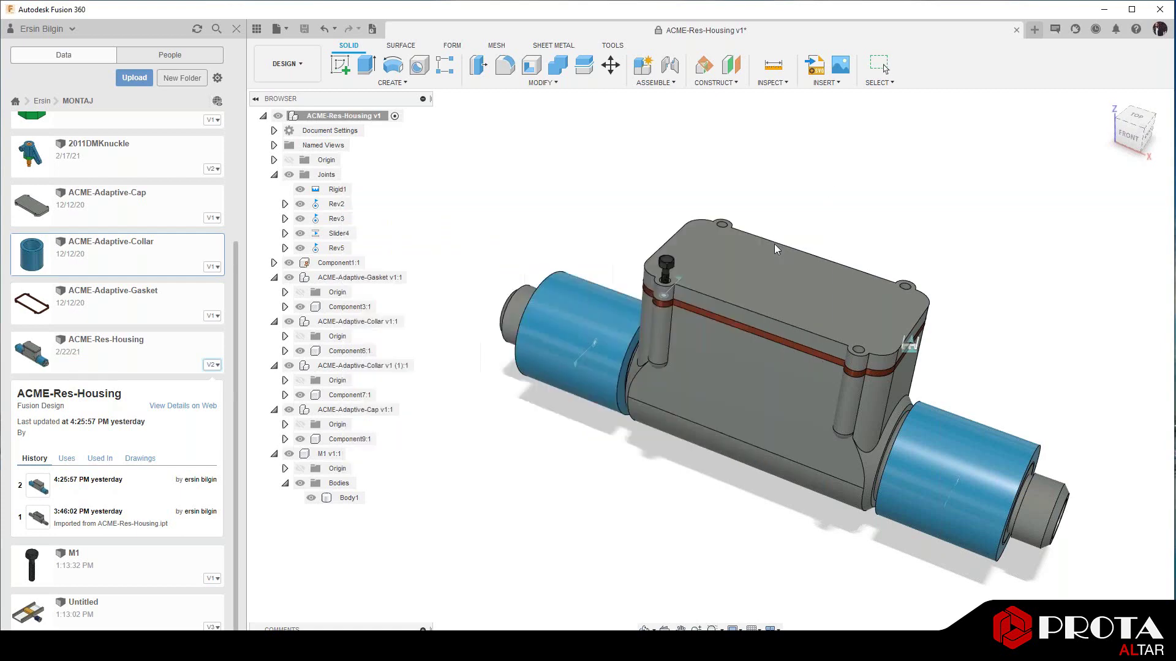
{"action": "left_click", "coordinate": [831, 86]}
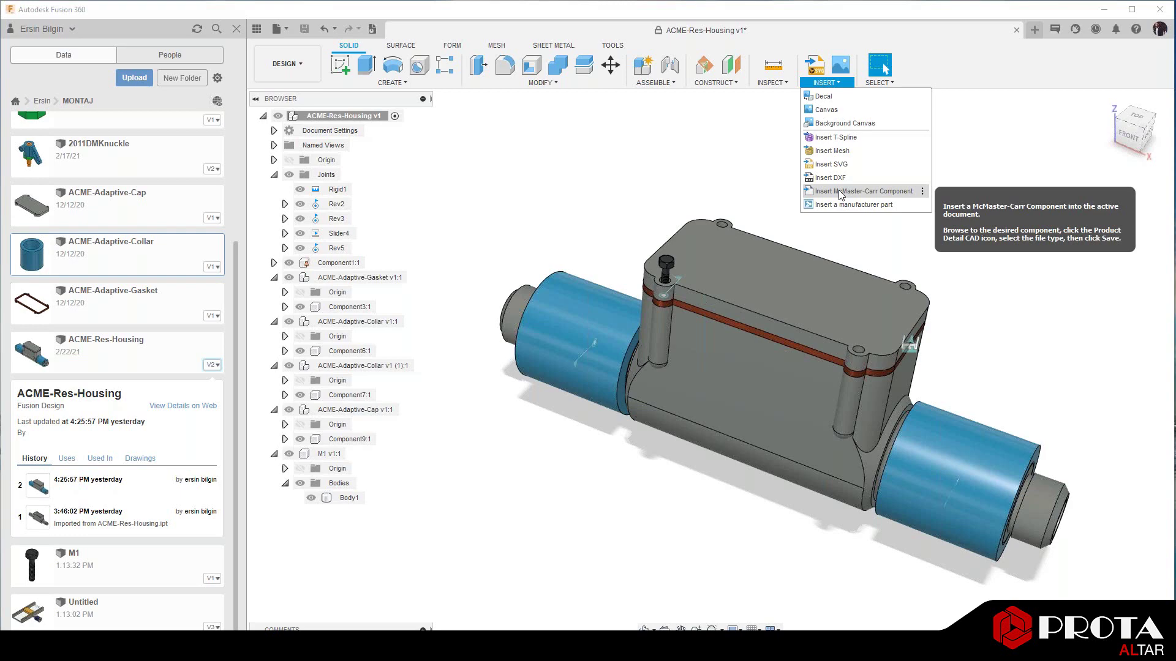
Step: Open the McMaster-Carr catalog and search it for socket head screws
{"action": "left_click", "coordinate": [839, 195]}
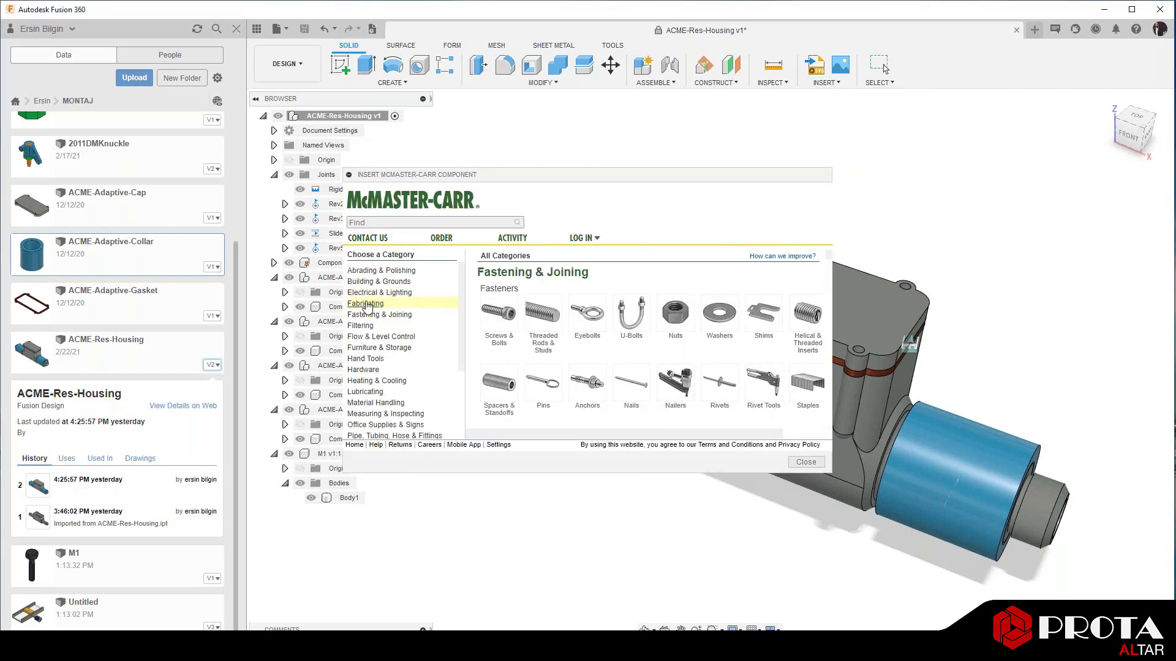
{"action": "scroll", "coordinate": [386, 361], "scroll_direction": "down", "scroll_amount": 1}
{"action": "scroll", "coordinate": [384, 377], "scroll_direction": "down", "scroll_amount": 1}
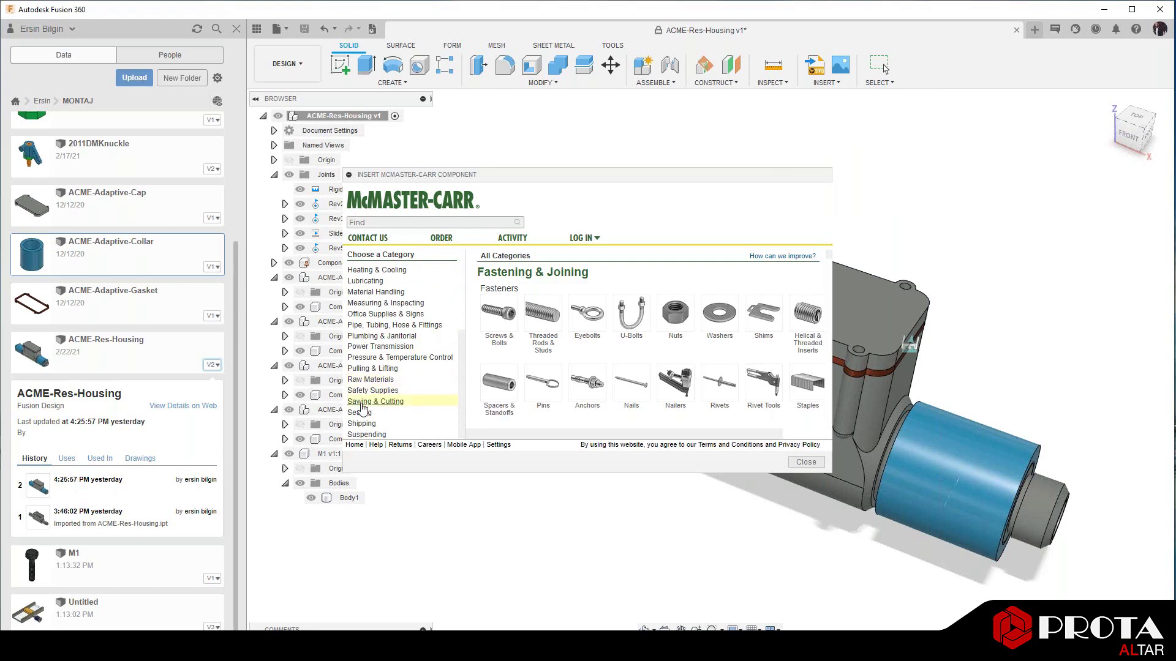
{"action": "scroll", "coordinate": [385, 349], "scroll_direction": "up", "scroll_amount": 1}
{"action": "scroll", "coordinate": [384, 324], "scroll_direction": "up", "scroll_amount": 1}
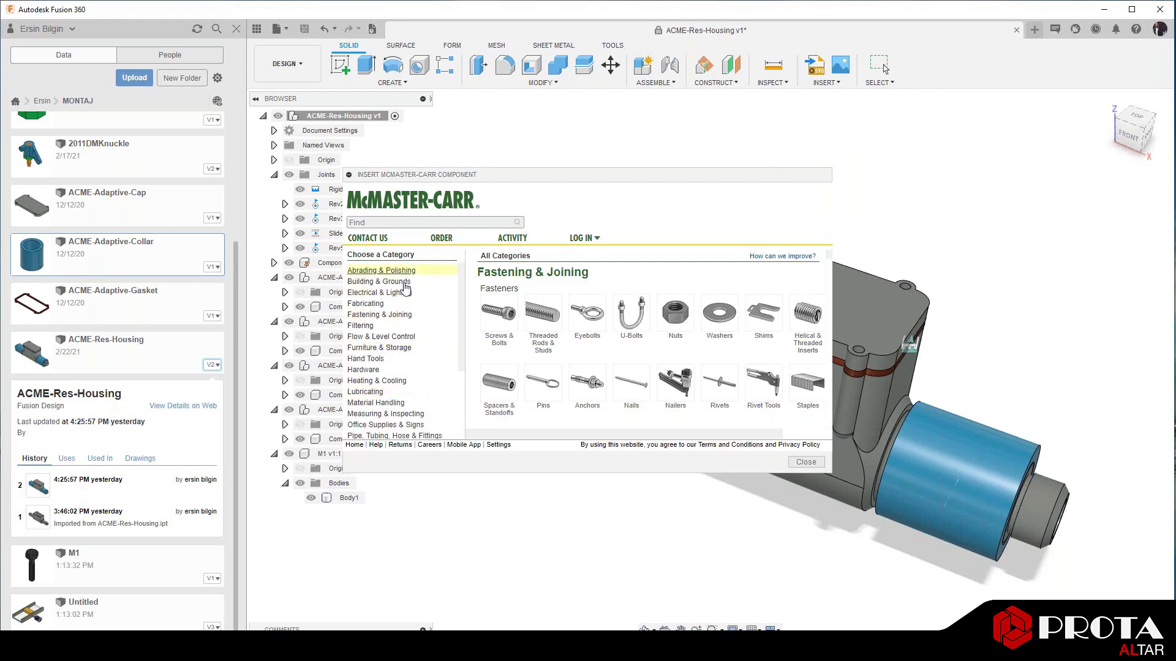
{"action": "left_click", "coordinate": [512, 316]}
{"action": "type", "text": "socket head screws"}
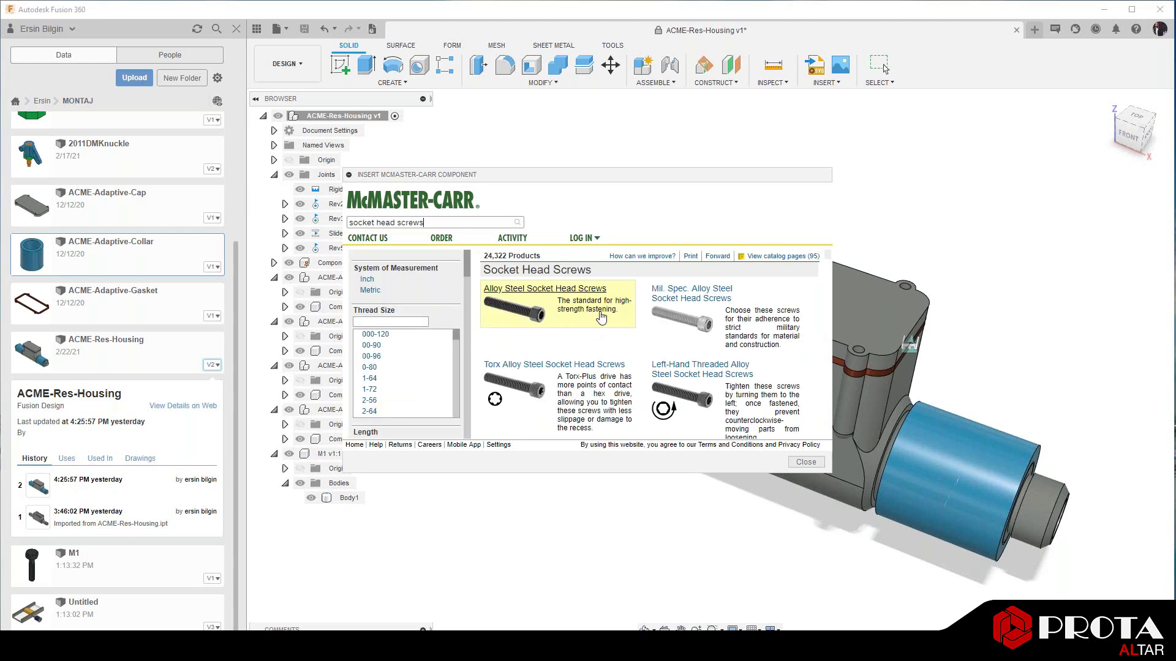
{"action": "scroll", "coordinate": [637, 342], "scroll_direction": "down", "scroll_amount": 2}
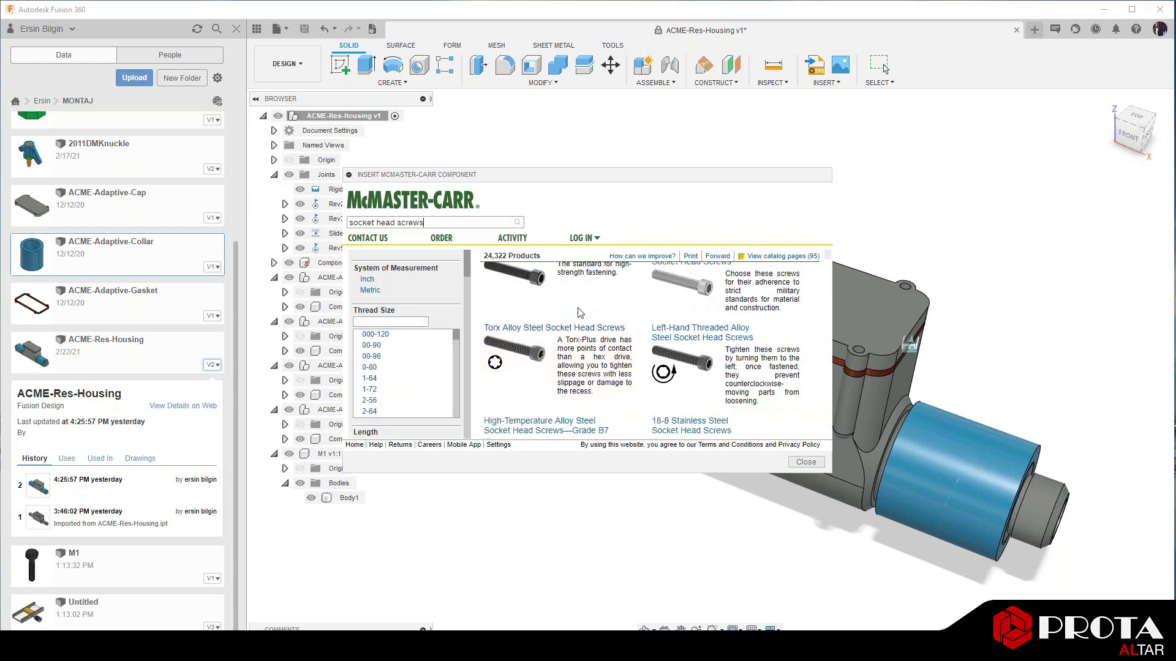
{"action": "scroll", "coordinate": [635, 344], "scroll_direction": "down", "scroll_amount": 2}
{"action": "scroll", "coordinate": [730, 372], "scroll_direction": "down", "scroll_amount": 1}
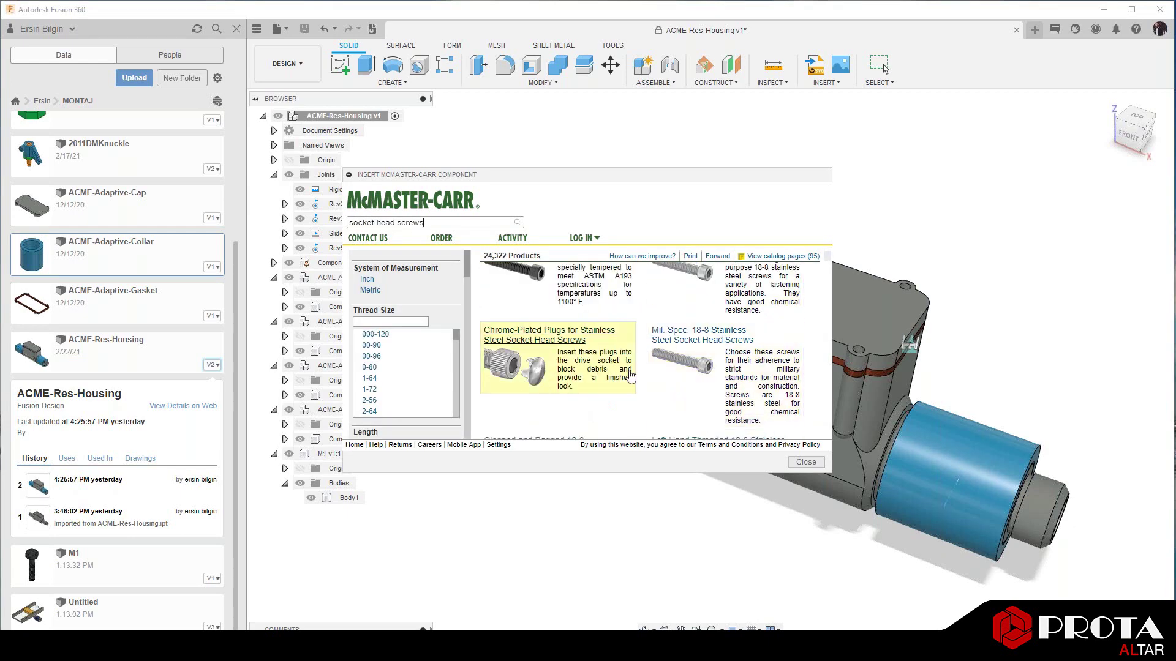
{"action": "scroll", "coordinate": [704, 380], "scroll_direction": "down", "scroll_amount": 1}
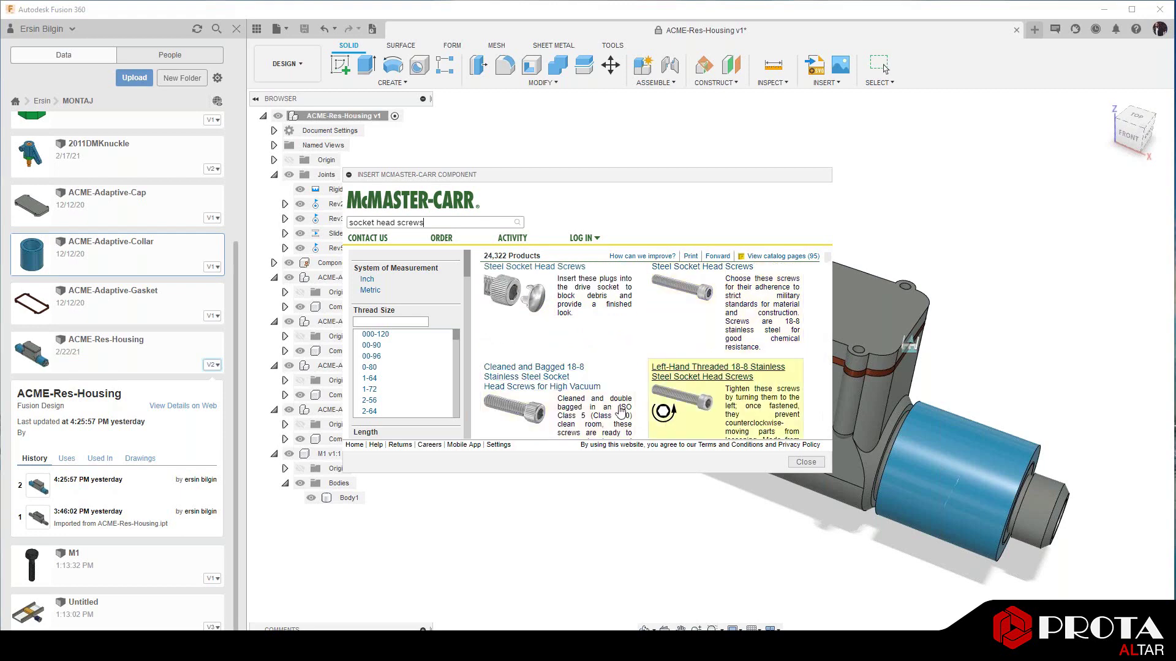
{"action": "scroll", "coordinate": [606, 398], "scroll_direction": "down", "scroll_amount": 1}
{"action": "scroll", "coordinate": [548, 367], "scroll_direction": "down", "scroll_amount": 1}
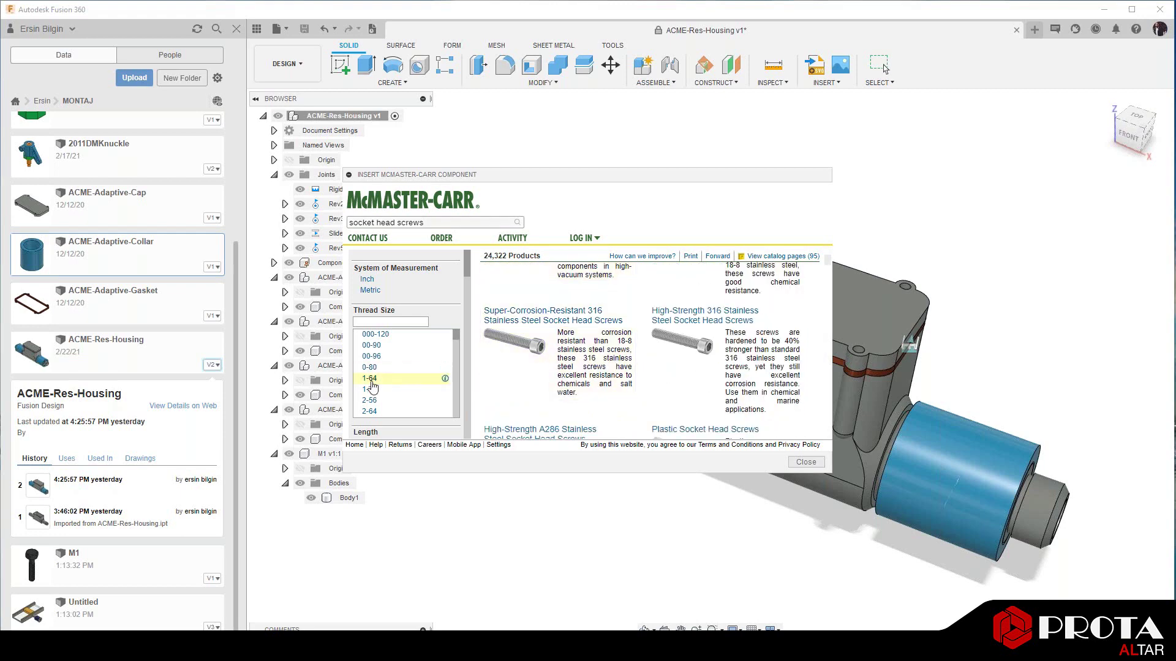
Step: Filter the socket head screws to thread size 1-64 and Inch measurements
{"action": "left_click", "coordinate": [370, 378]}
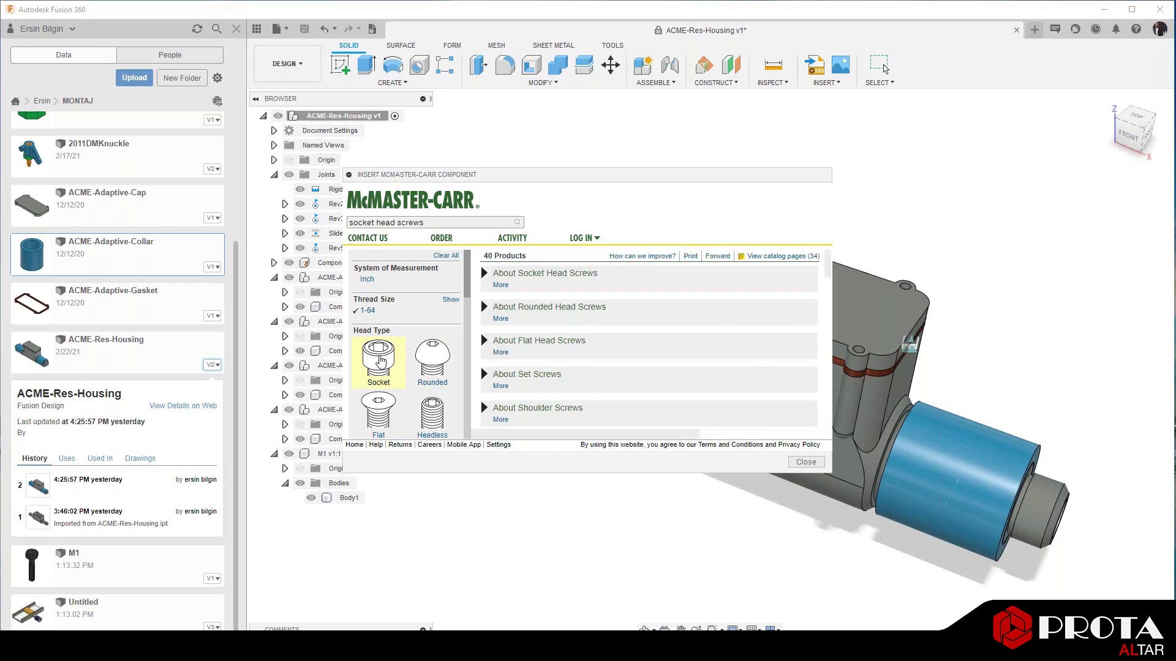
{"action": "scroll", "coordinate": [423, 367], "scroll_direction": "down", "scroll_amount": 1}
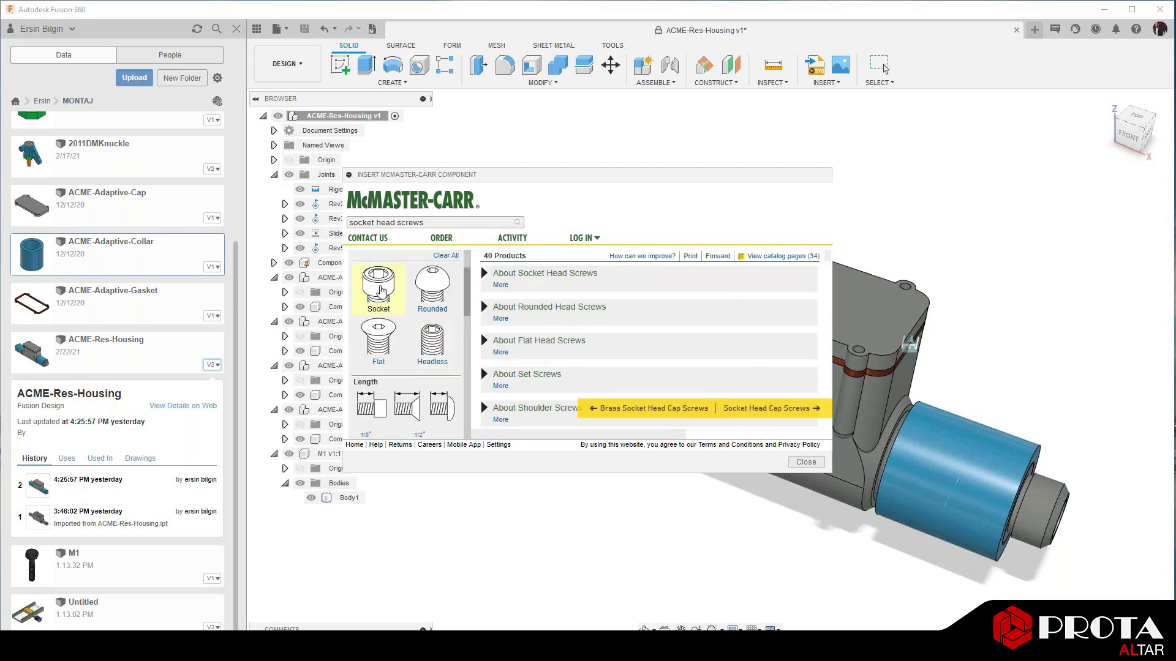
{"action": "scroll", "coordinate": [399, 346], "scroll_direction": "down", "scroll_amount": 1}
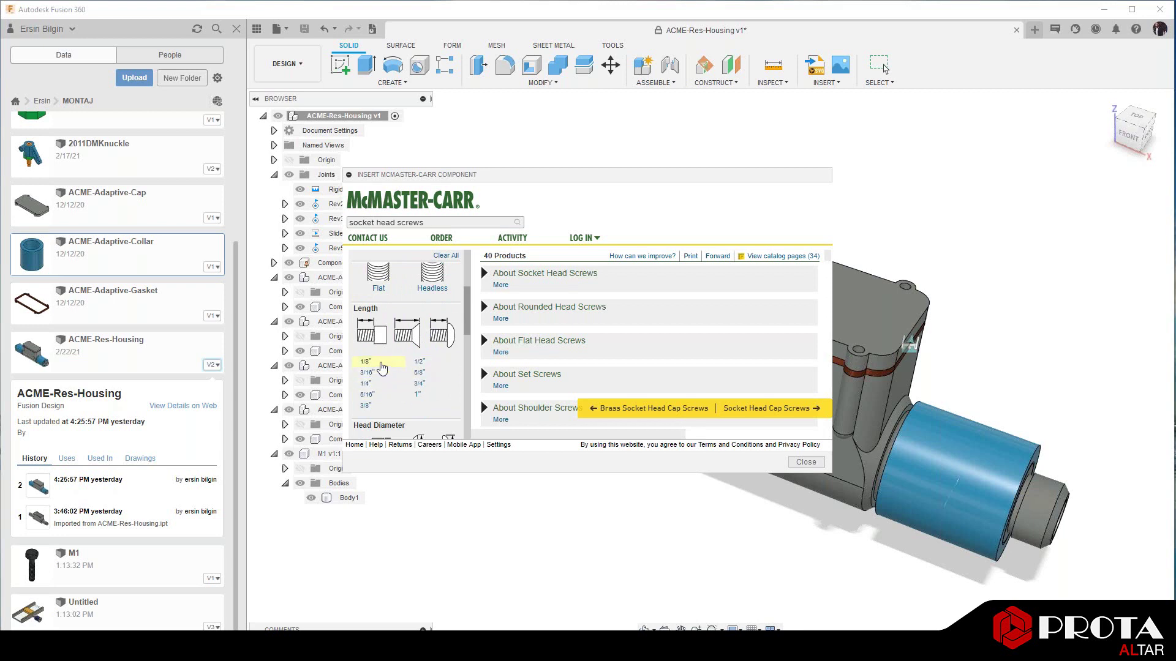
{"action": "scroll", "coordinate": [390, 394], "scroll_direction": "down", "scroll_amount": 1}
{"action": "scroll", "coordinate": [384, 362], "scroll_direction": "down", "scroll_amount": 1}
{"action": "scroll", "coordinate": [384, 362], "scroll_direction": "down", "scroll_amount": 1}
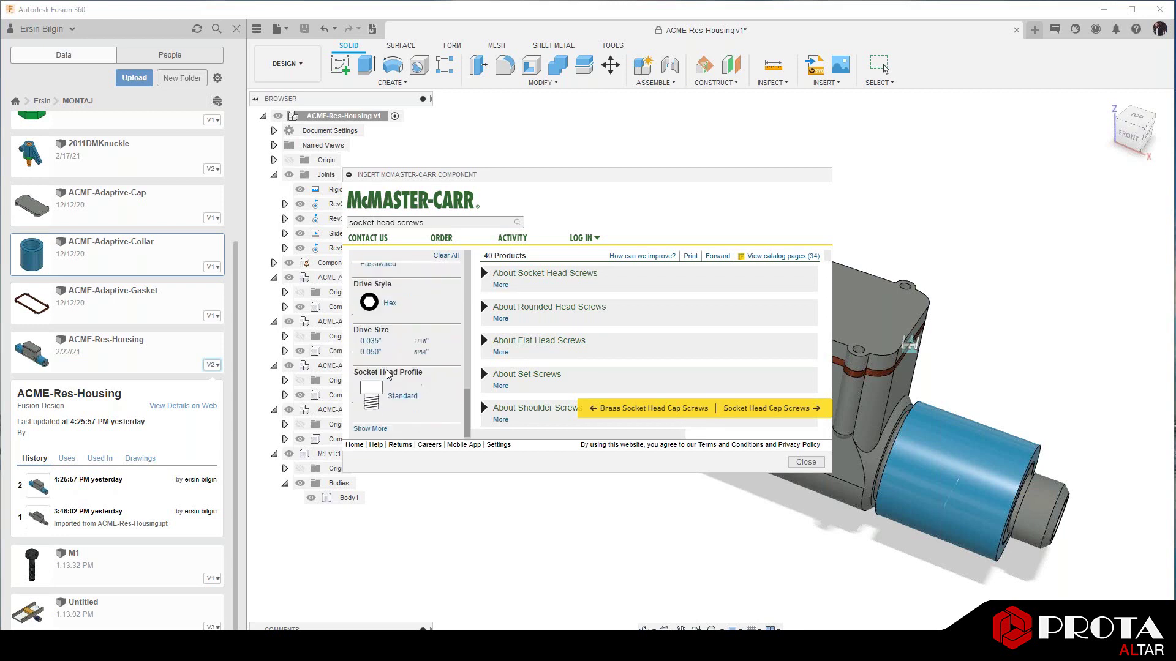
{"action": "scroll", "coordinate": [385, 362], "scroll_direction": "down", "scroll_amount": 1}
{"action": "scroll", "coordinate": [384, 361], "scroll_direction": "down", "scroll_amount": 1}
{"action": "scroll", "coordinate": [389, 334], "scroll_direction": "up", "scroll_amount": 3}
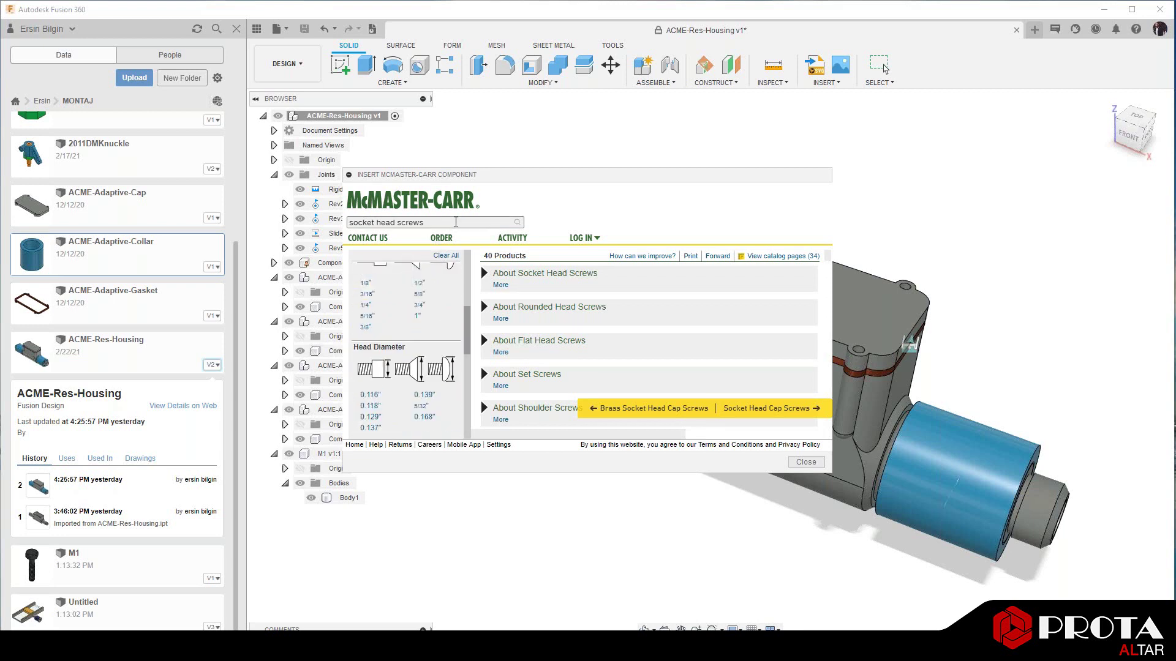
{"action": "left_click", "coordinate": [392, 329]}
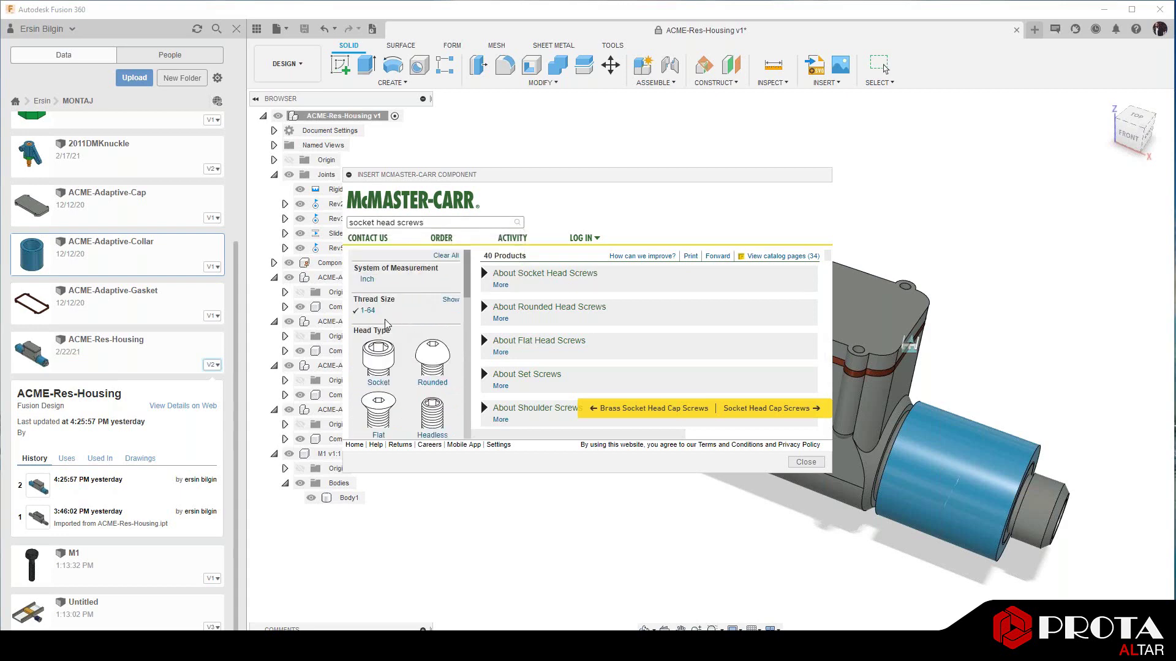
{"action": "left_click", "coordinate": [381, 280]}
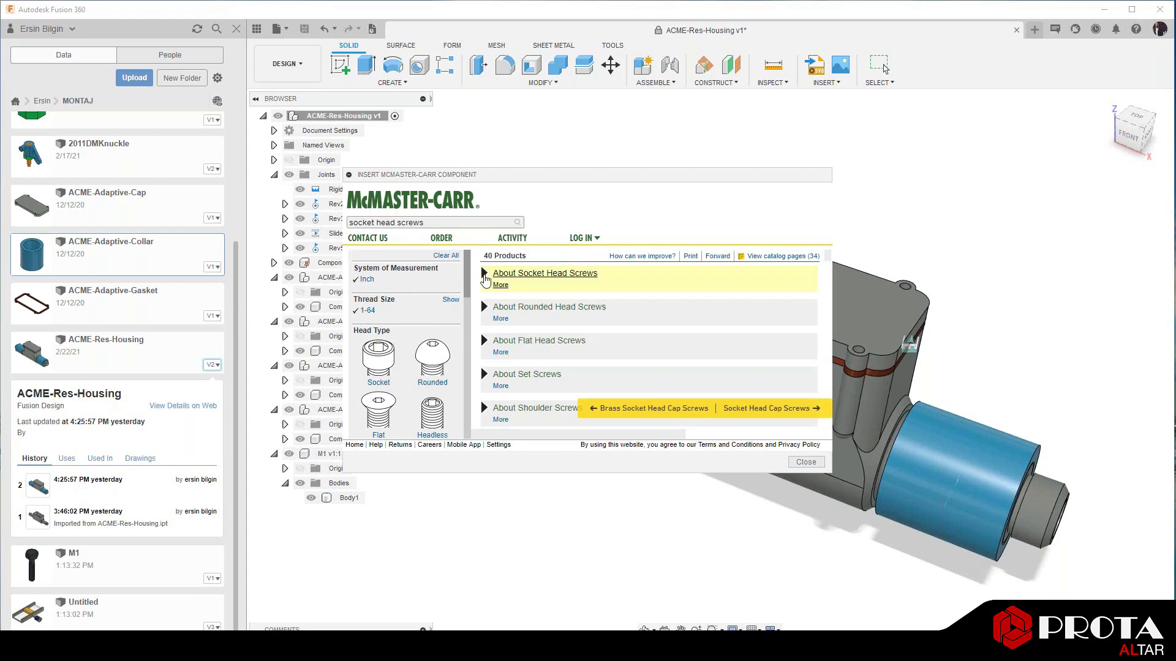
Step: Read the About Socket Head Screws details, then close the catalog
{"action": "left_click", "coordinate": [486, 278]}
{"action": "scroll", "coordinate": [543, 333], "scroll_direction": "down", "scroll_amount": 1}
{"action": "scroll", "coordinate": [543, 334], "scroll_direction": "down", "scroll_amount": 1}
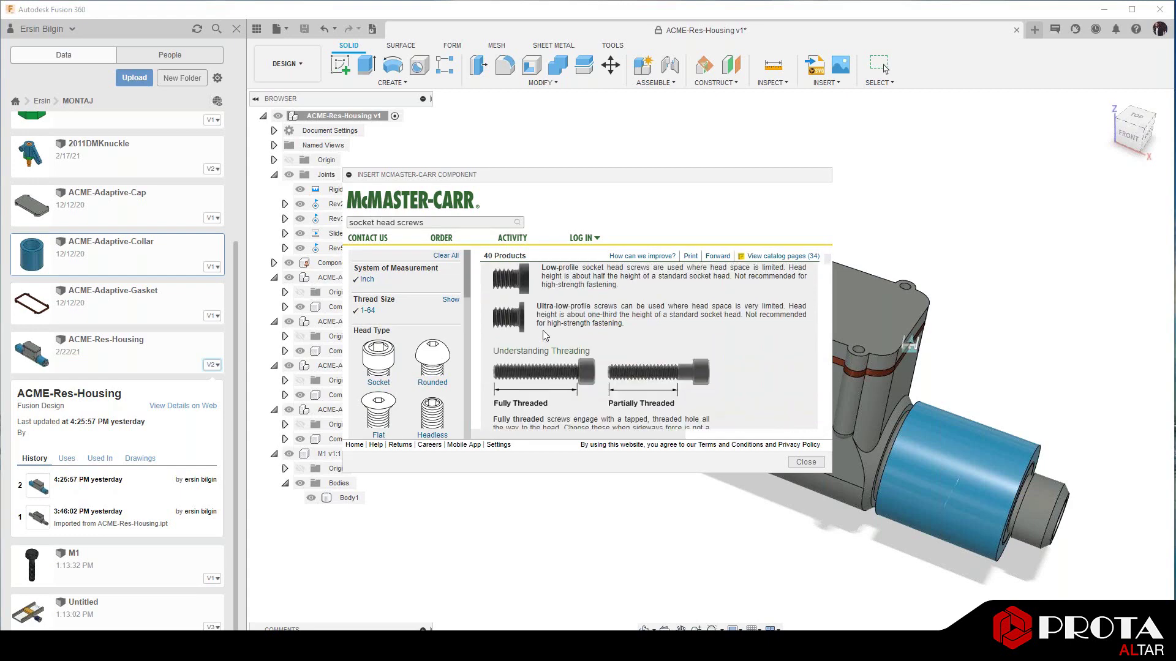
{"action": "scroll", "coordinate": [543, 336], "scroll_direction": "down", "scroll_amount": 1}
{"action": "scroll", "coordinate": [542, 337], "scroll_direction": "down", "scroll_amount": 1}
{"action": "scroll", "coordinate": [542, 338], "scroll_direction": "down", "scroll_amount": 2}
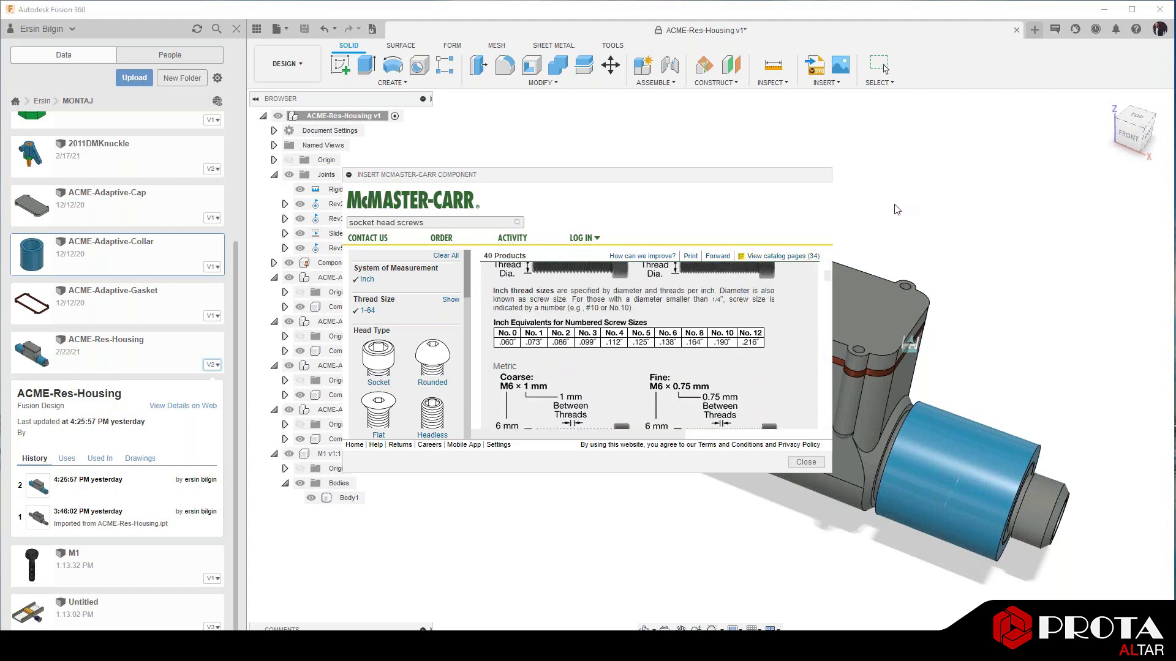
{"action": "left_click", "coordinate": [812, 462]}
{"action": "left_click", "coordinate": [812, 463]}
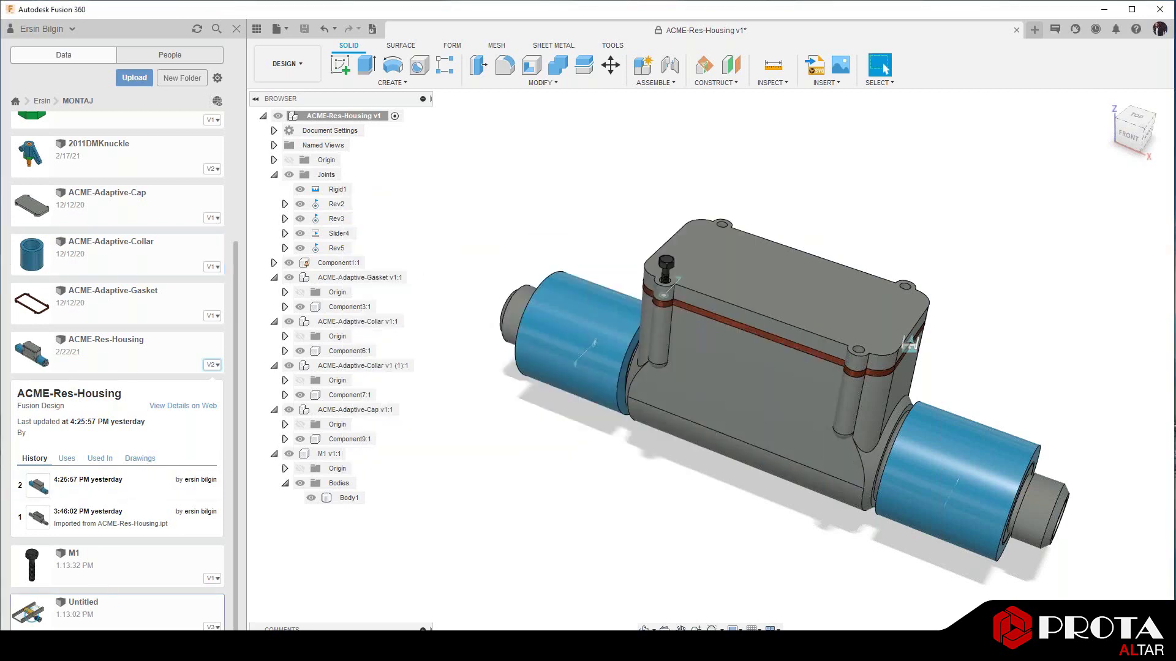
Step: Open Untitled from the Data panel and delete Motion Link 3 from its Joints folder
{"action": "double_click", "coordinate": [61, 612]}
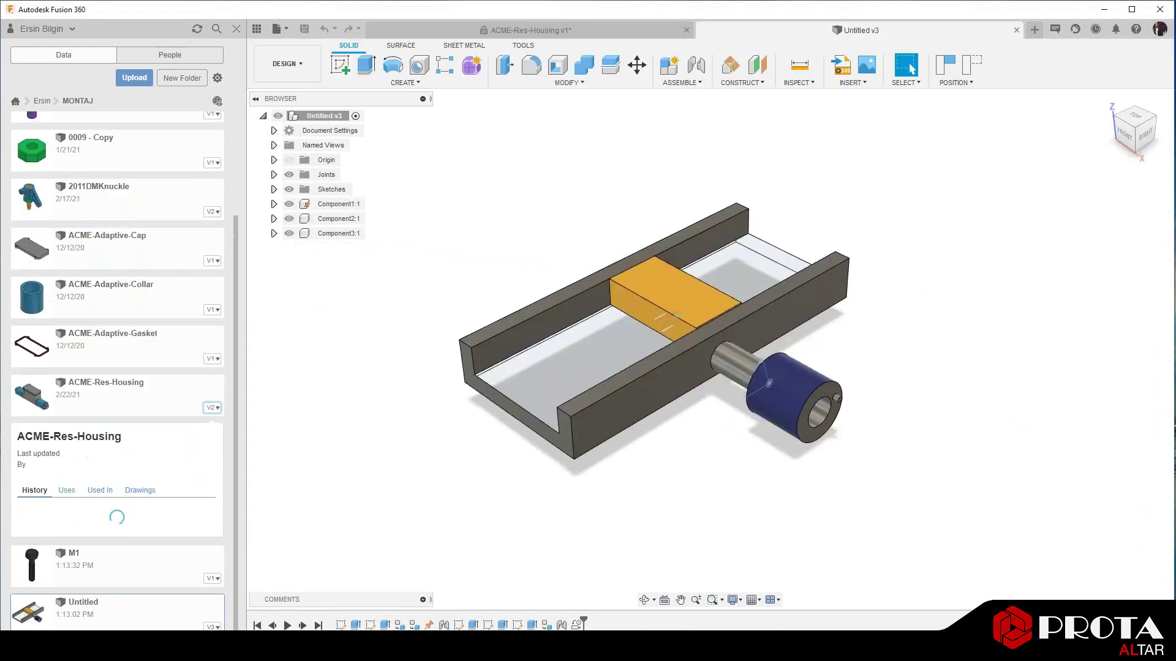
{"action": "left_click", "coordinate": [236, 29]}
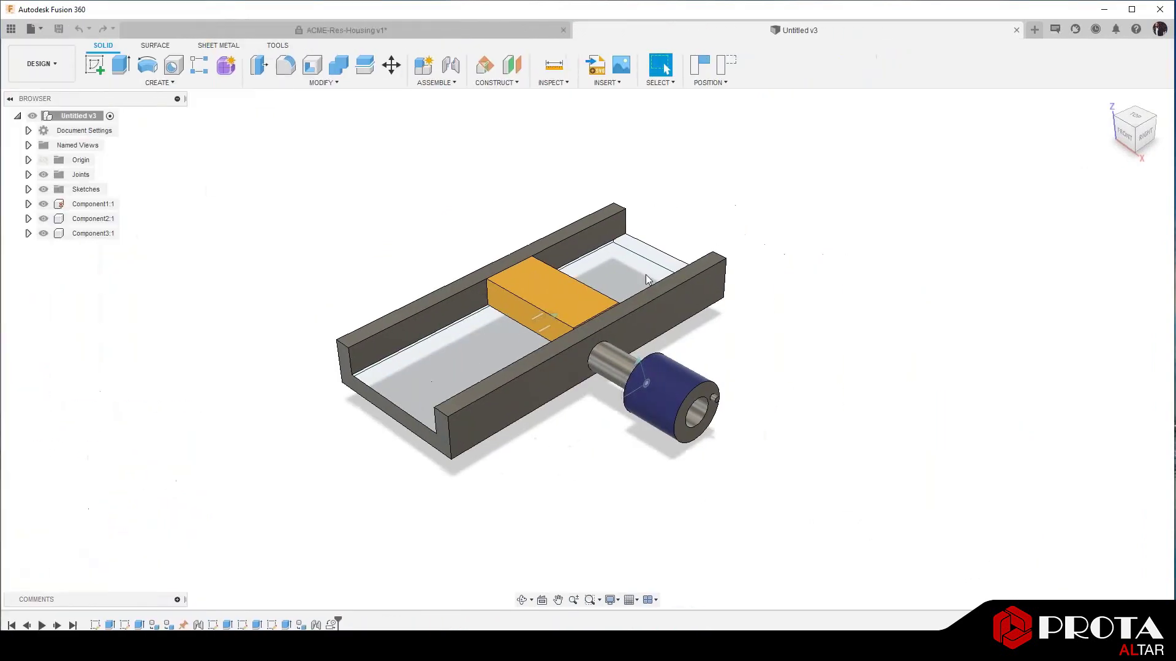
{"action": "left_click", "coordinate": [28, 175]}
{"action": "left_click", "coordinate": [102, 223]}
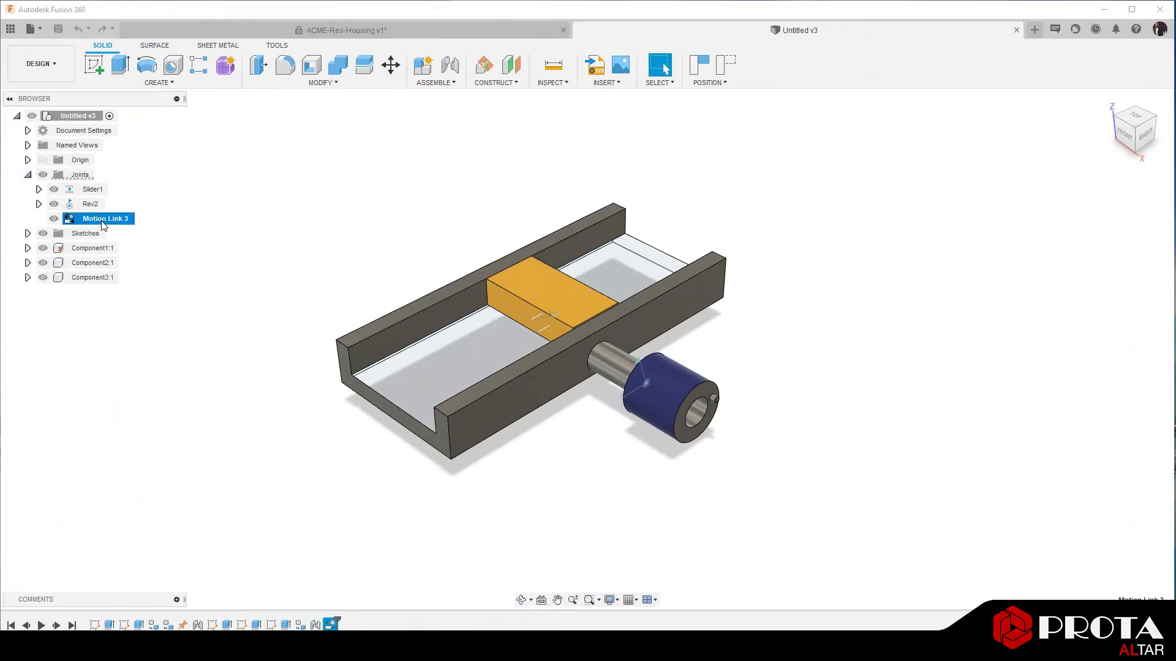
{"action": "right_click", "coordinate": [103, 224]}
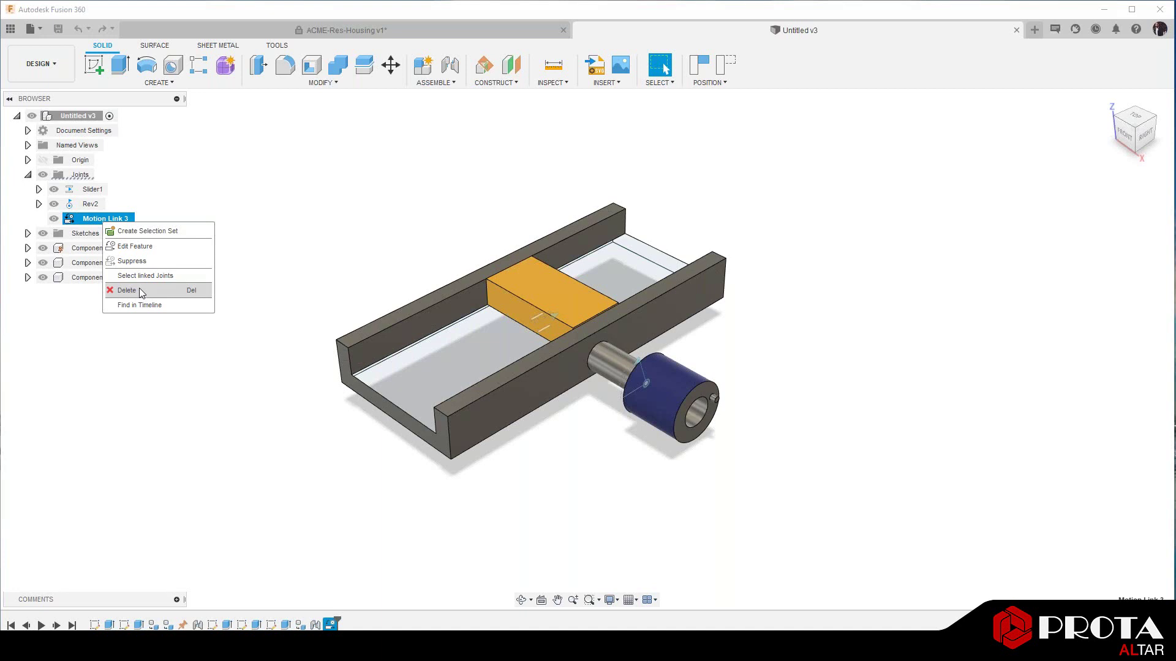
{"action": "left_click", "coordinate": [141, 291]}
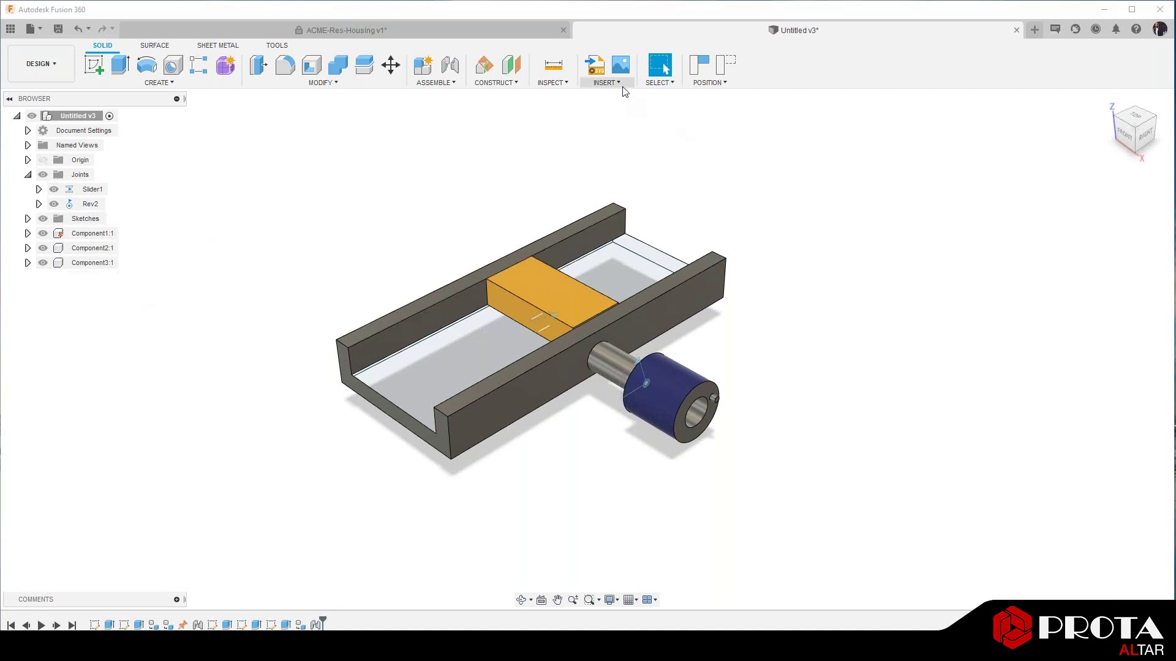
Step: Start a new Motion Link and select the Slider1 and Rev2 joints
{"action": "left_click", "coordinate": [458, 84]}
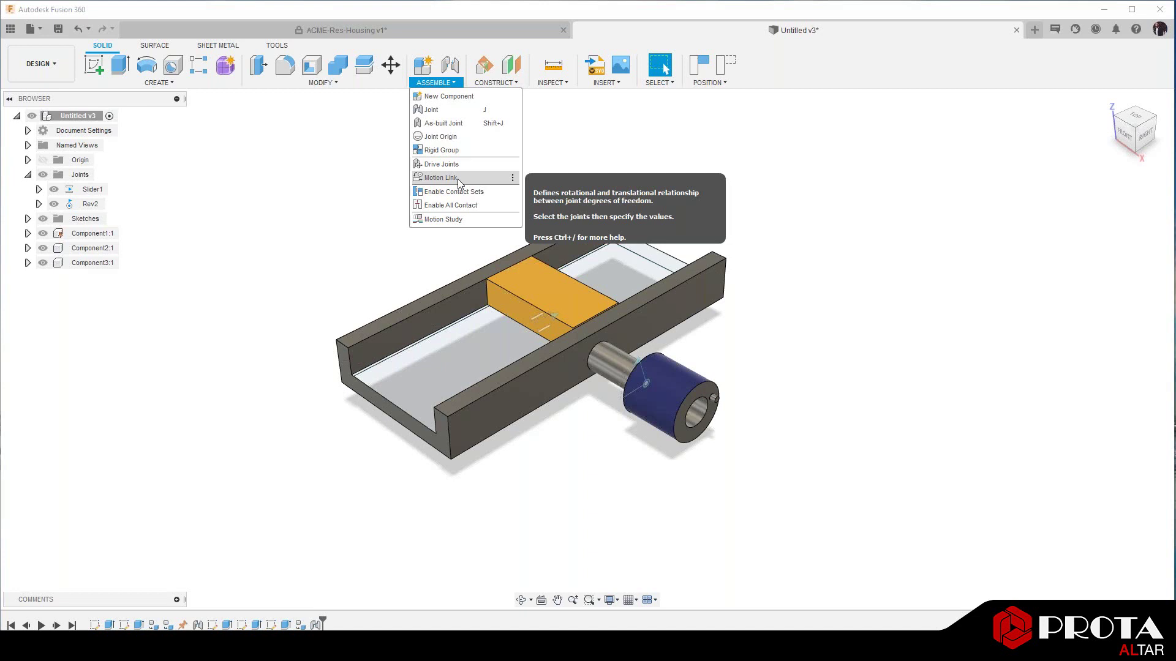
{"action": "left_click", "coordinate": [458, 179]}
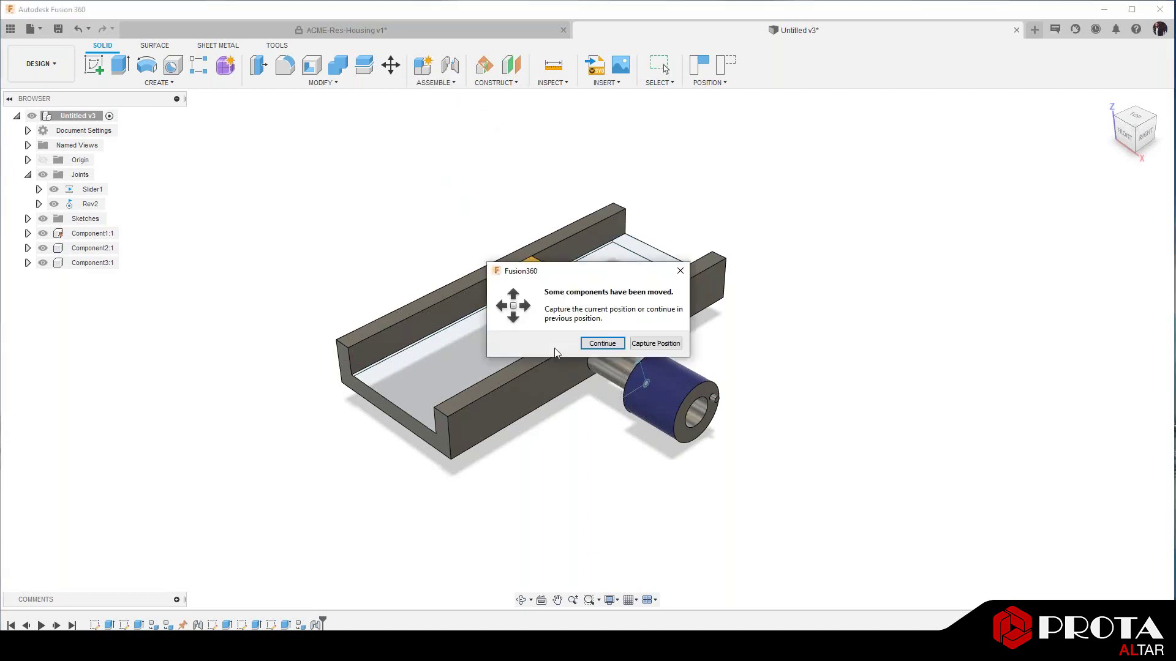
{"action": "left_click", "coordinate": [583, 350]}
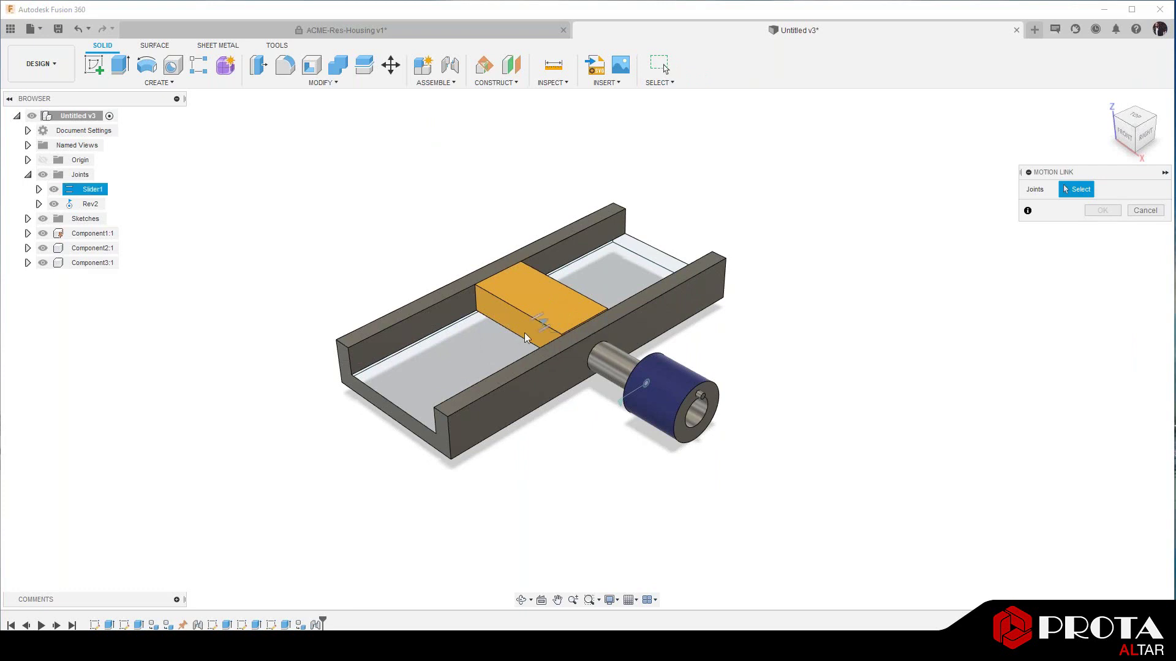
{"action": "middle_click_drag", "start_coordinate": [527, 310], "coordinate": [464, 365], "text": "shift"}
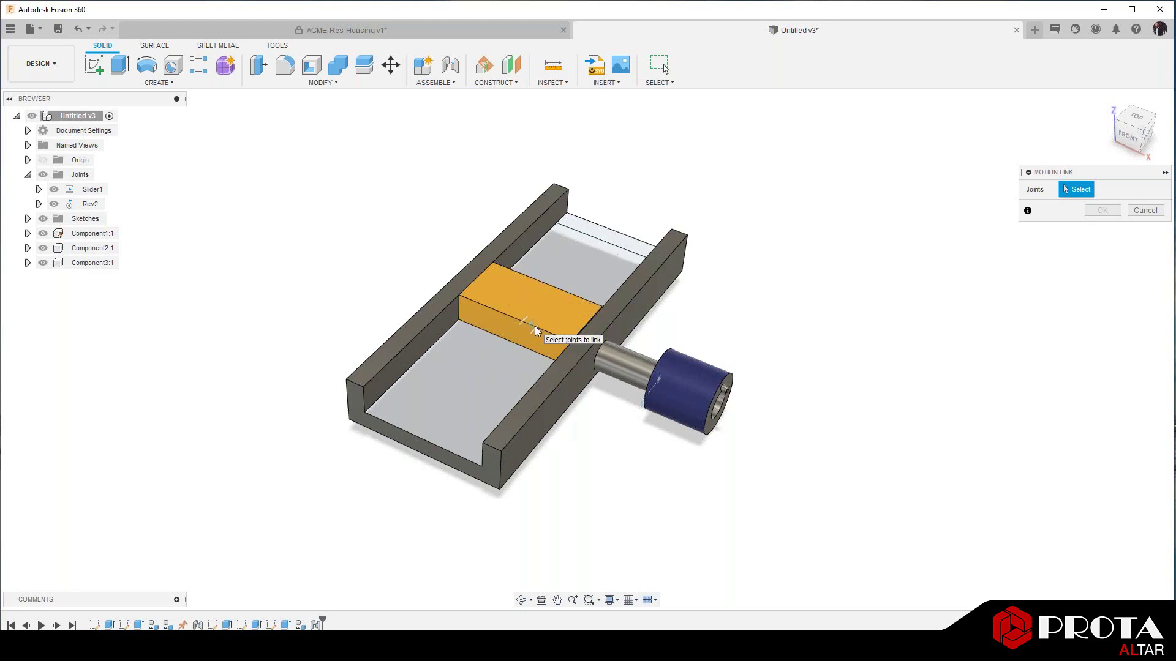
{"action": "left_click", "coordinate": [533, 330]}
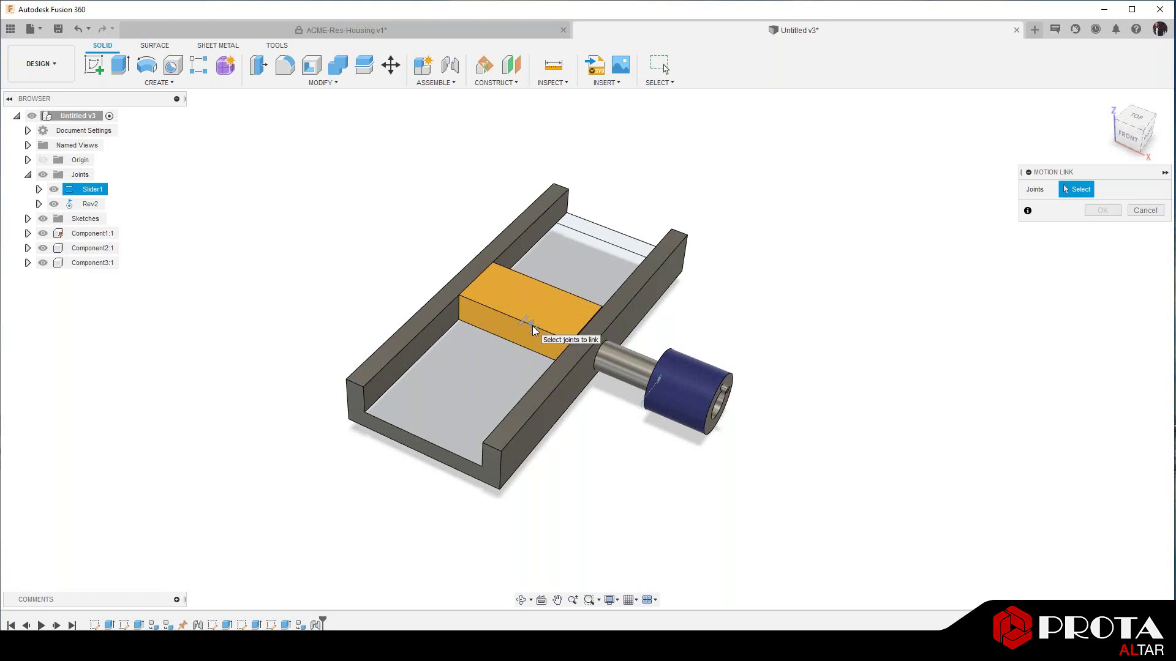
{"action": "left_click", "coordinate": [533, 330]}
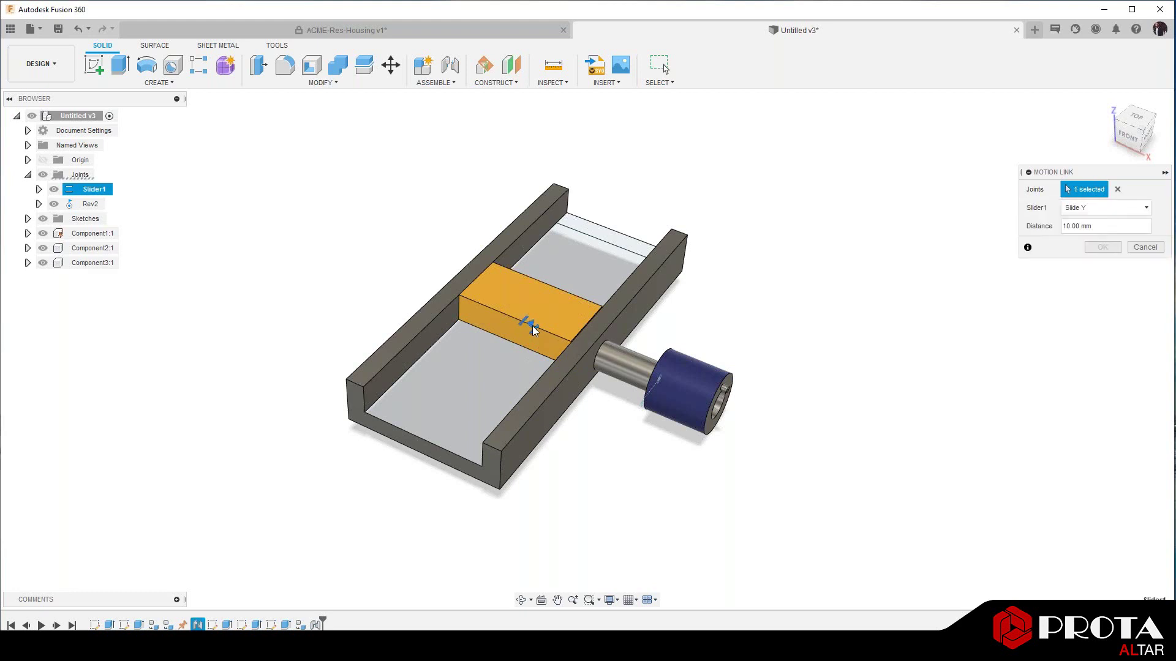
{"action": "left_click", "coordinate": [660, 384]}
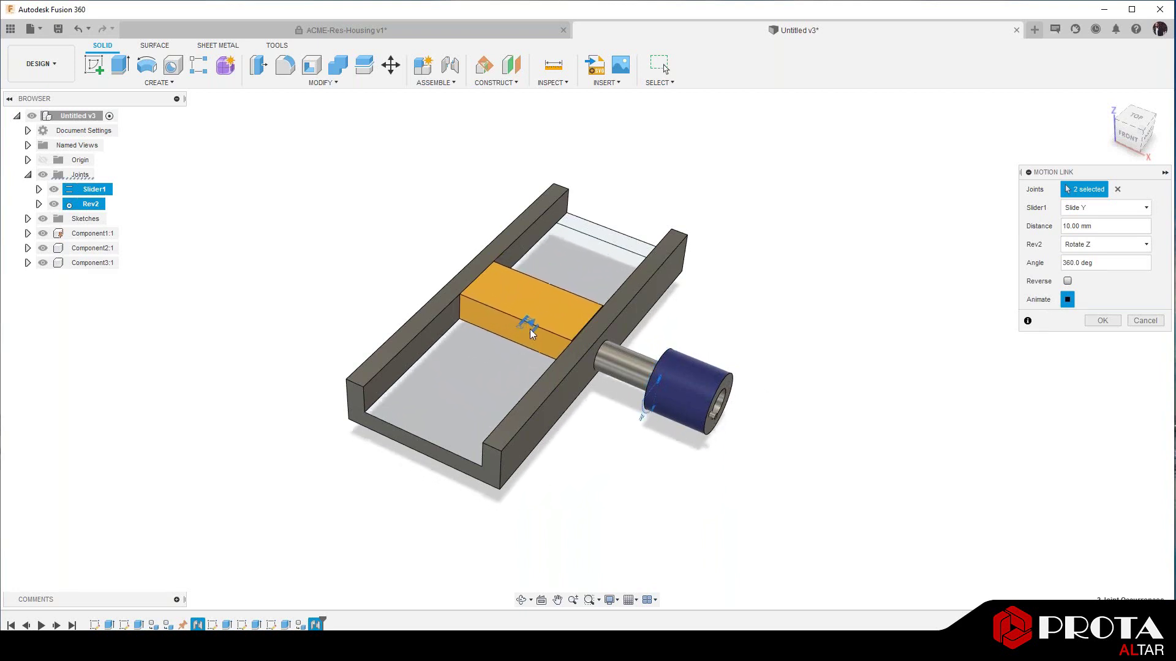
Step: Turn on Reverse for the linked motion
{"action": "scroll", "coordinate": [535, 334], "scroll_direction": "up", "scroll_amount": 3}
{"action": "scroll", "coordinate": [534, 333], "scroll_direction": "up", "scroll_amount": 3}
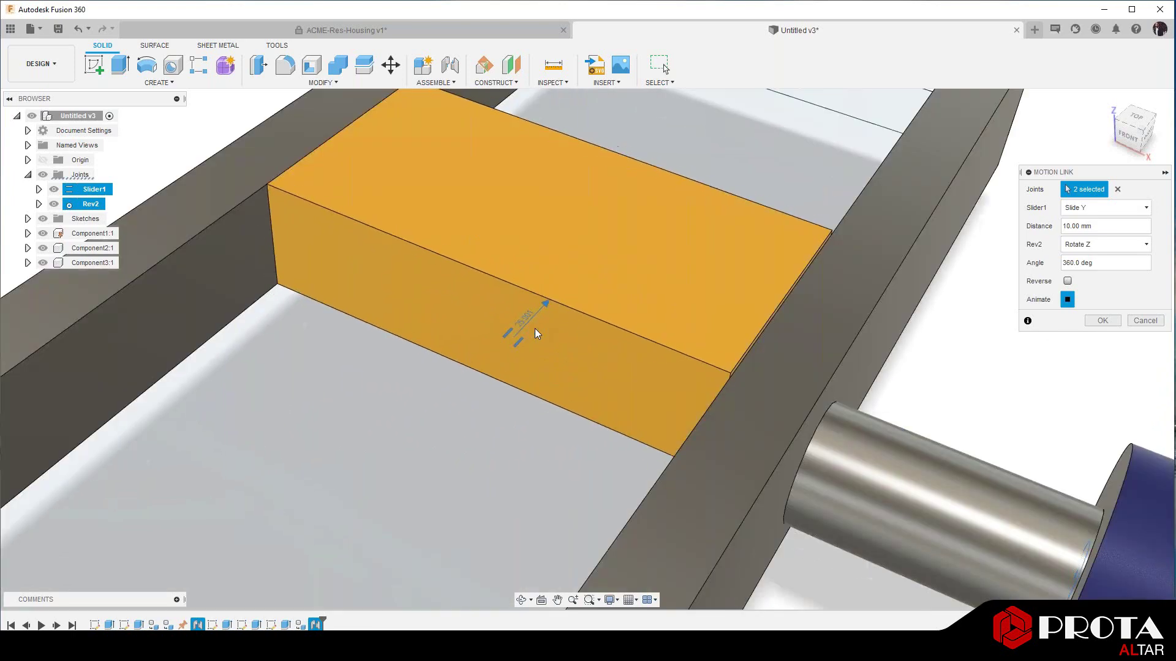
{"action": "scroll", "coordinate": [535, 331], "scroll_direction": "down", "scroll_amount": 1}
{"action": "scroll", "coordinate": [534, 330], "scroll_direction": "down", "scroll_amount": 2}
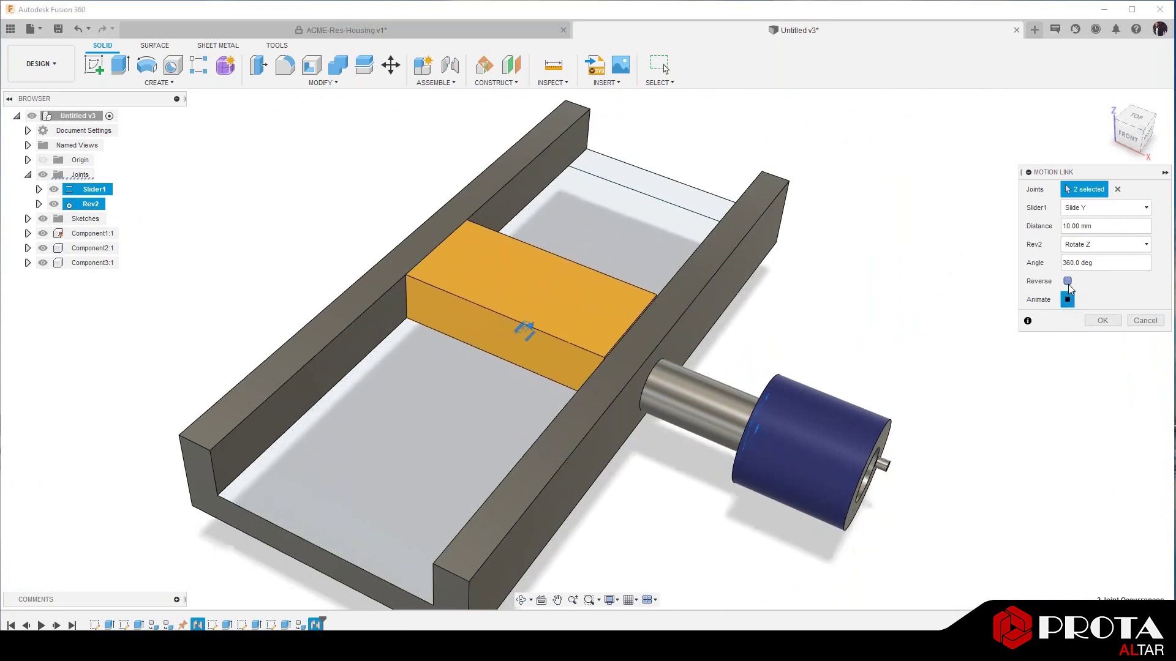
{"action": "left_click", "coordinate": [1068, 282]}
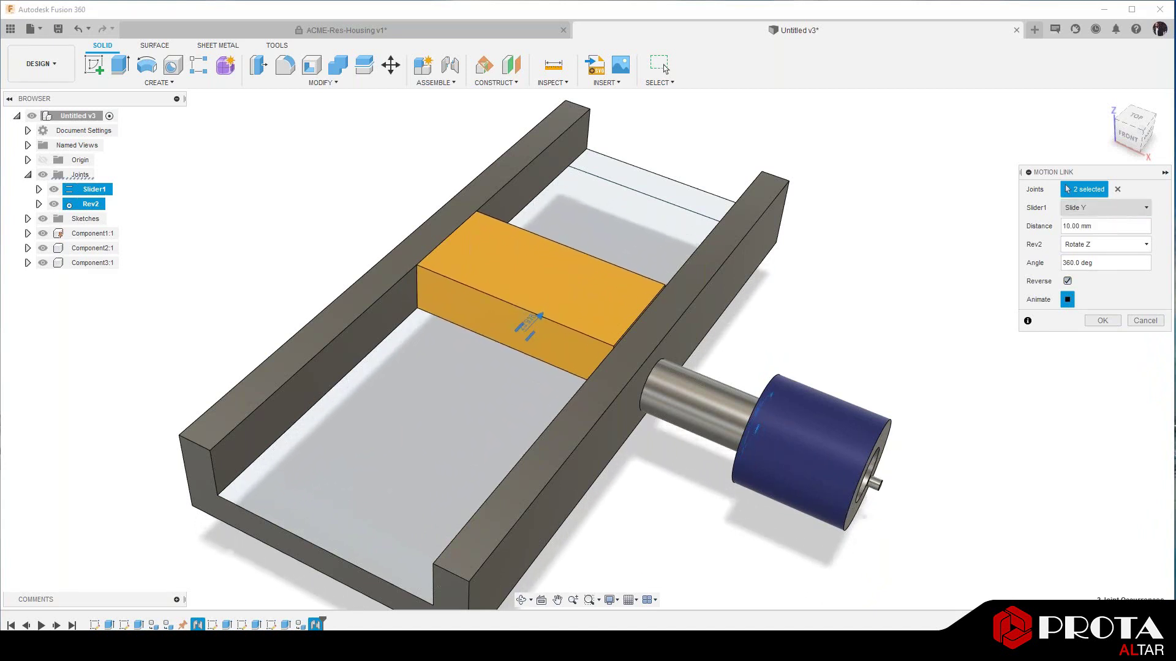
Step: Set distance 100 mm and angle 270° on Rotate Z, and create the link
{"action": "left_click", "coordinate": [1102, 226]}
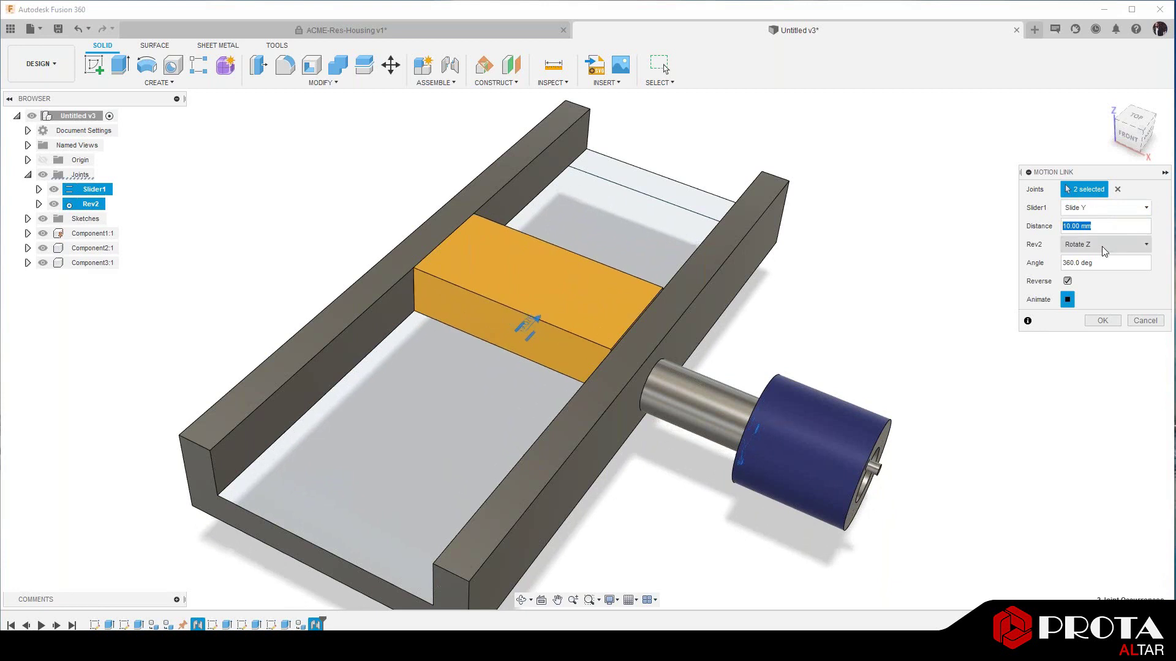
{"action": "type", "text": "50"}
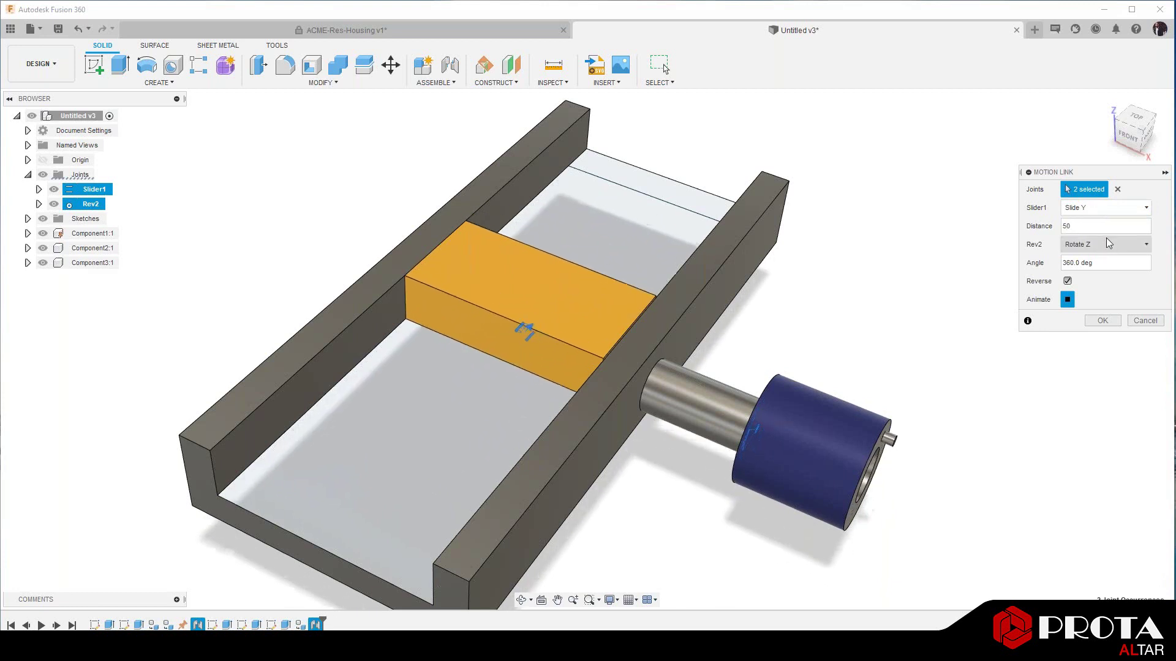
{"action": "key", "text": "Return"}
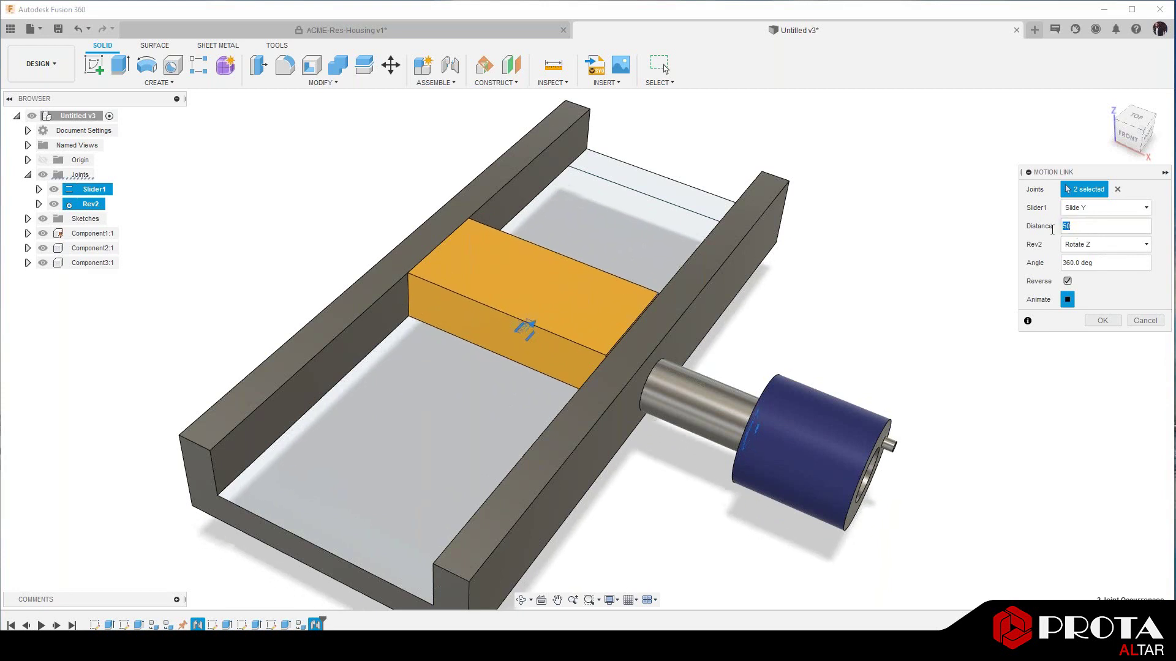
{"action": "type", "text": "100"}
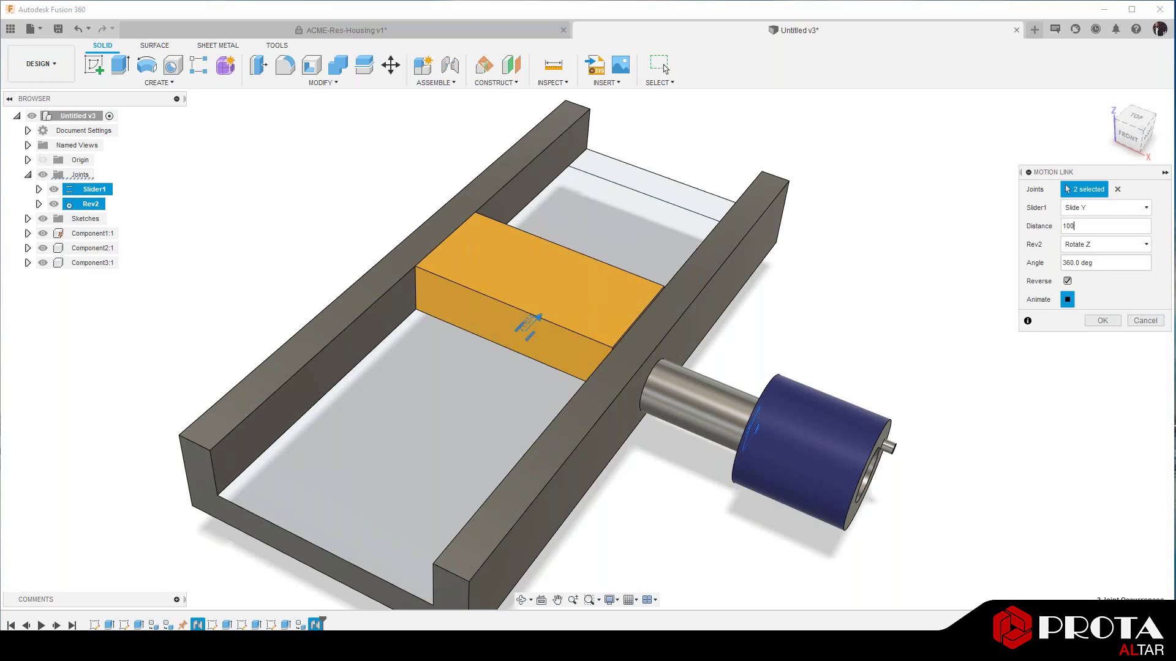
{"action": "key", "text": "Tab"}
{"action": "type", "text": "27"}
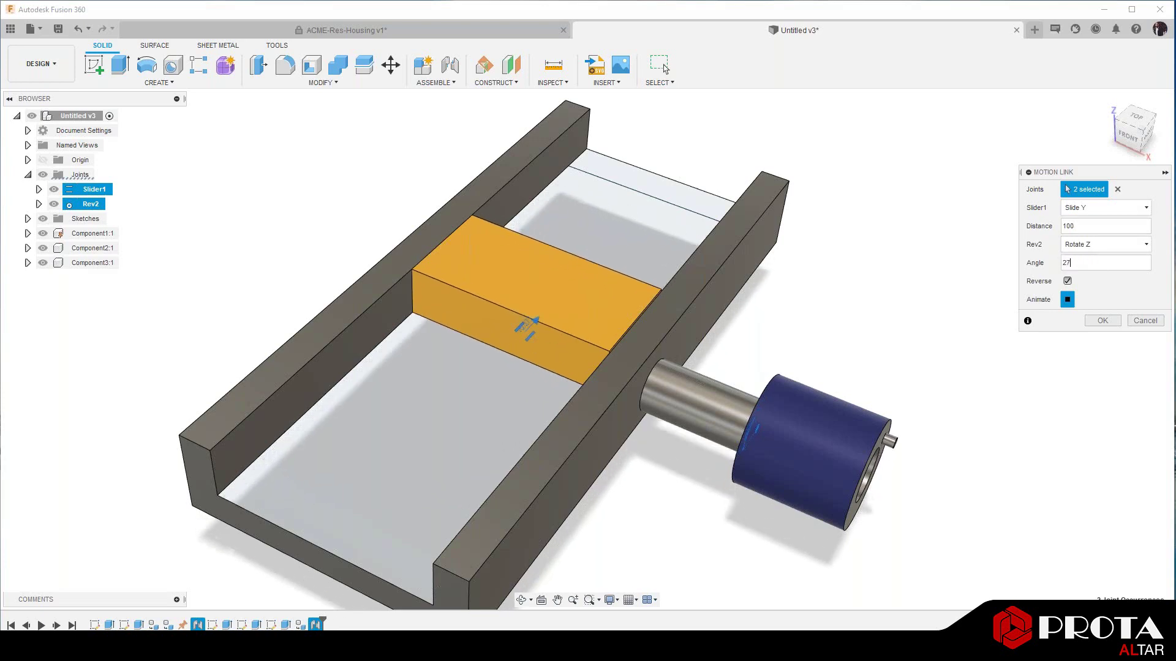
{"action": "type", "text": "0"}
{"action": "scroll", "coordinate": [754, 434], "scroll_direction": "up", "scroll_amount": 3}
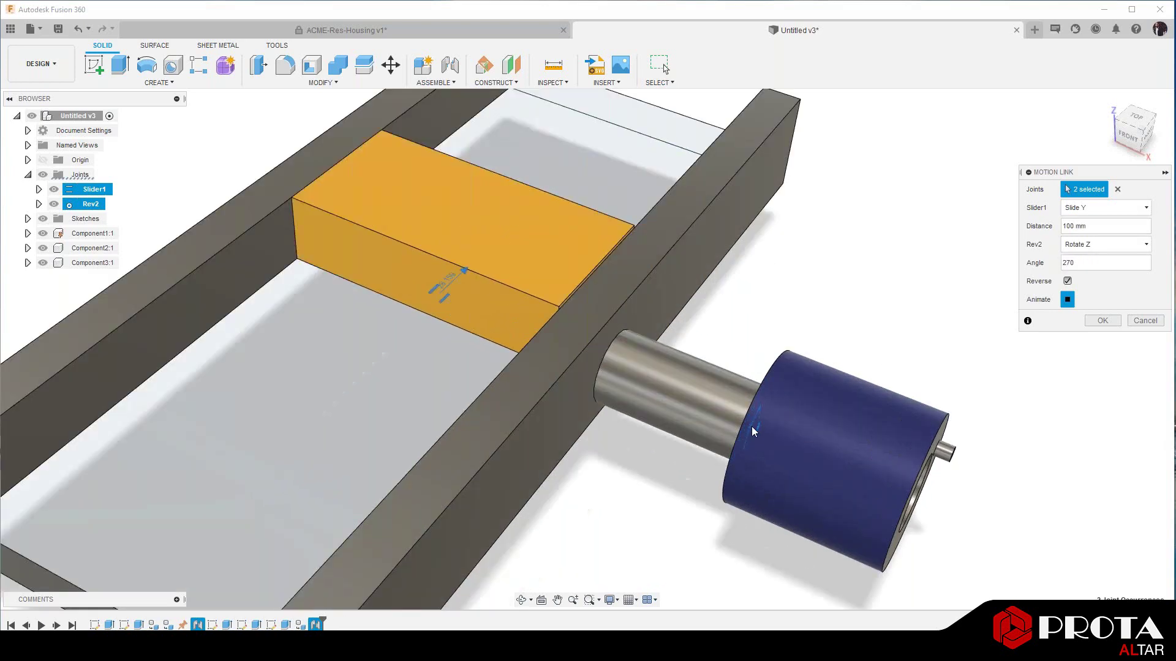
{"action": "scroll", "coordinate": [753, 435], "scroll_direction": "up", "scroll_amount": 3}
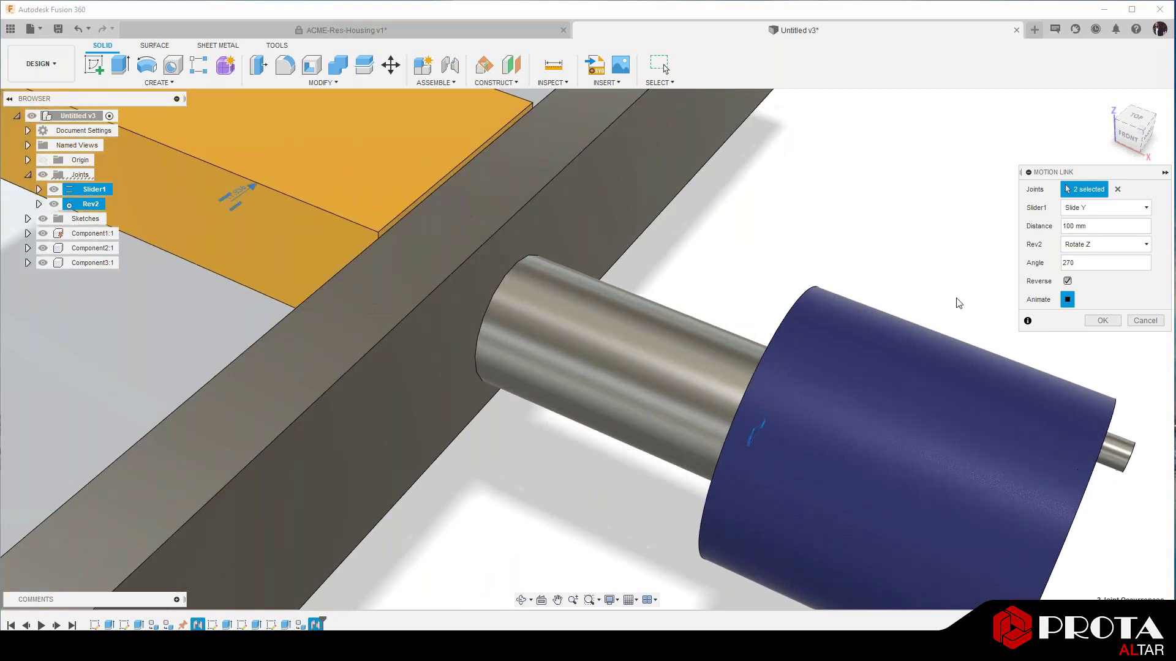
{"action": "left_click", "coordinate": [1129, 245]}
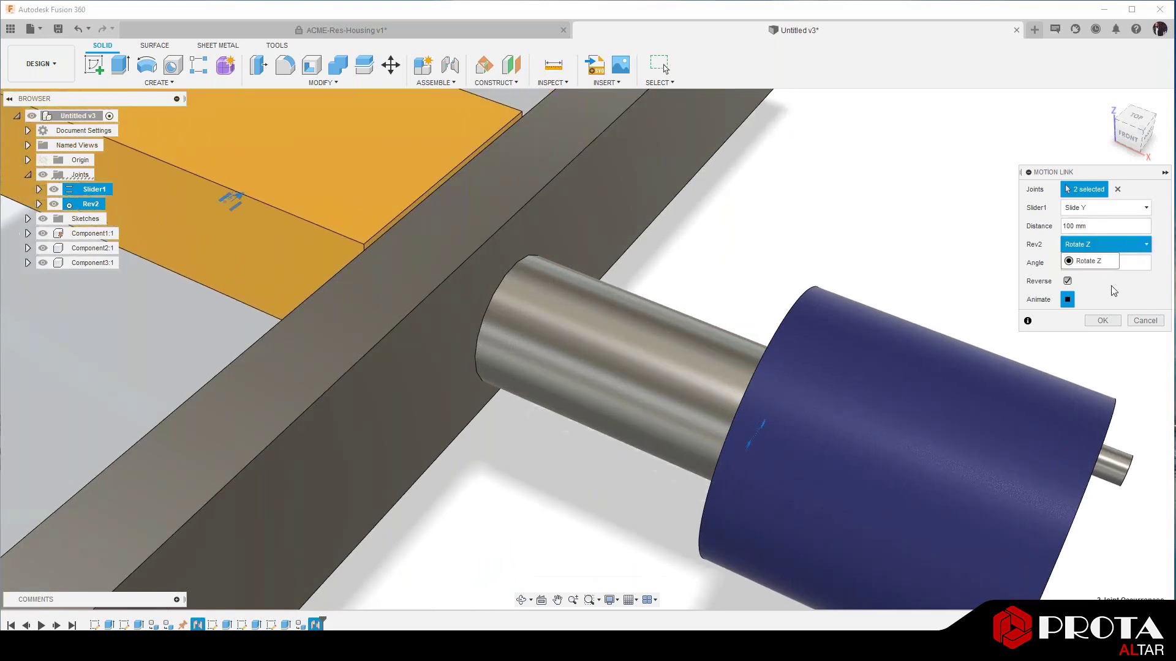
{"action": "left_click", "coordinate": [1102, 258]}
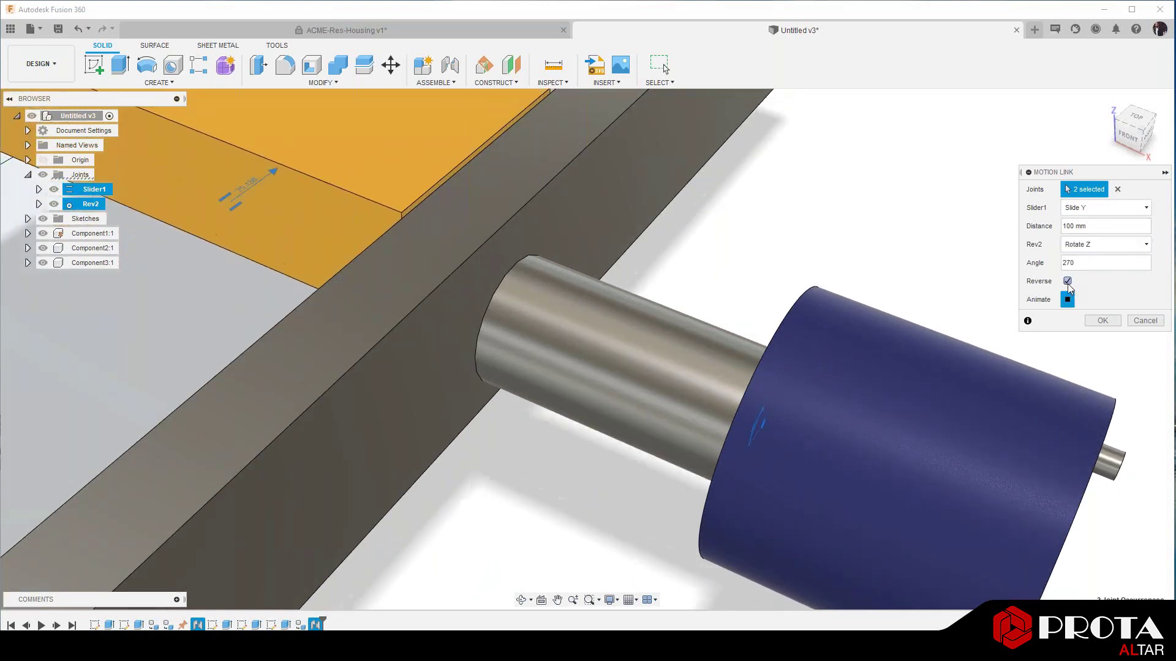
{"action": "left_click", "coordinate": [1102, 320]}
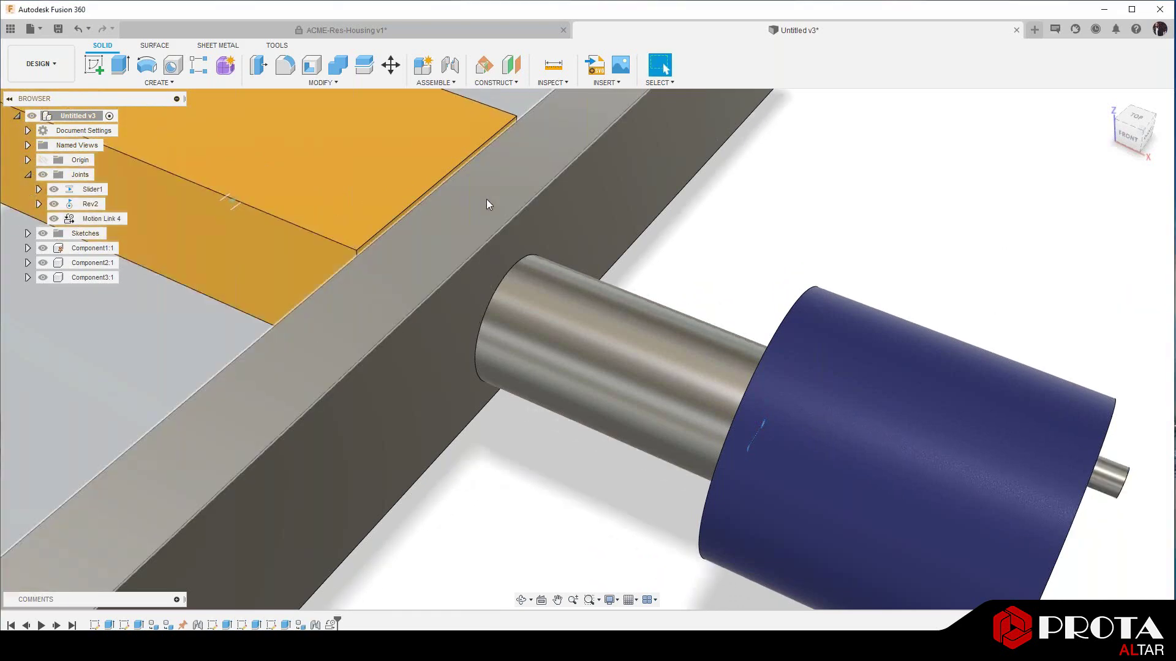
Step: Edit Motion Link 4 and confirm Slider1 100 mm drives Rev2 270° without Reverse
{"action": "scroll", "coordinate": [490, 198], "scroll_direction": "down", "scroll_amount": 10}
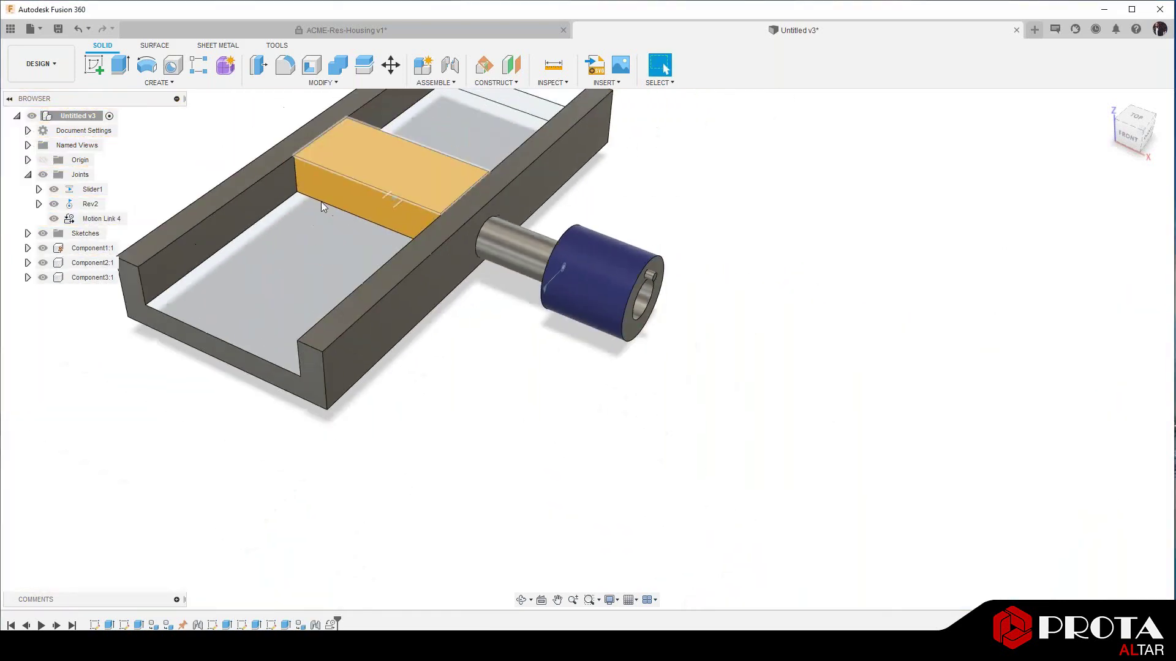
{"action": "right_click", "coordinate": [104, 221]}
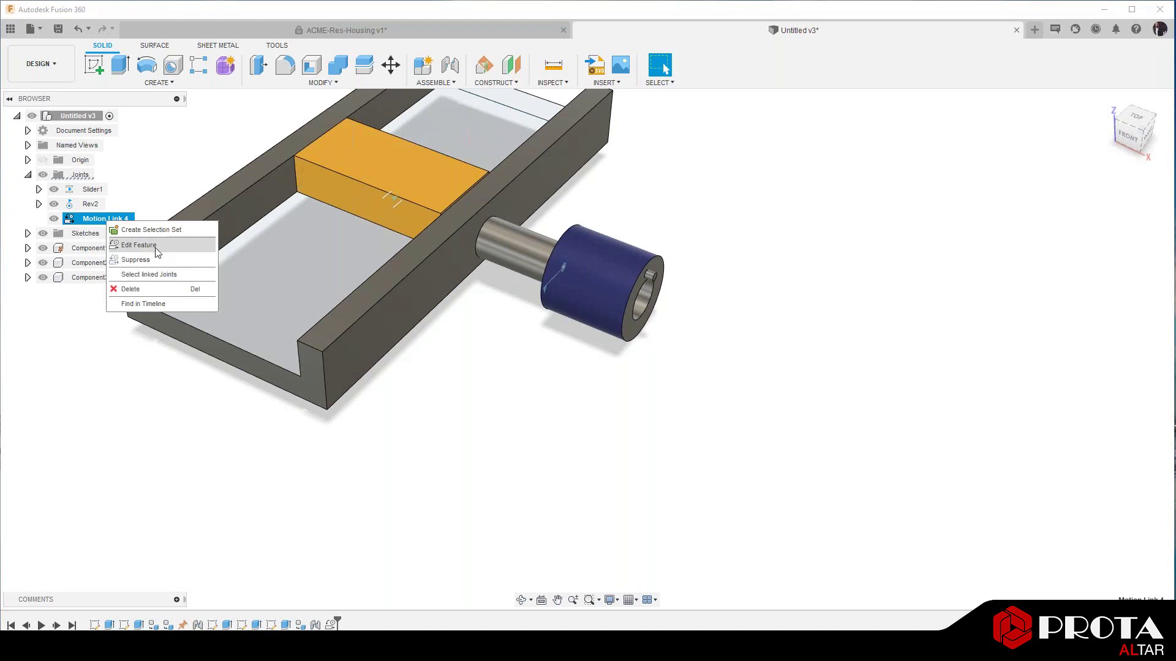
{"action": "left_click", "coordinate": [158, 253]}
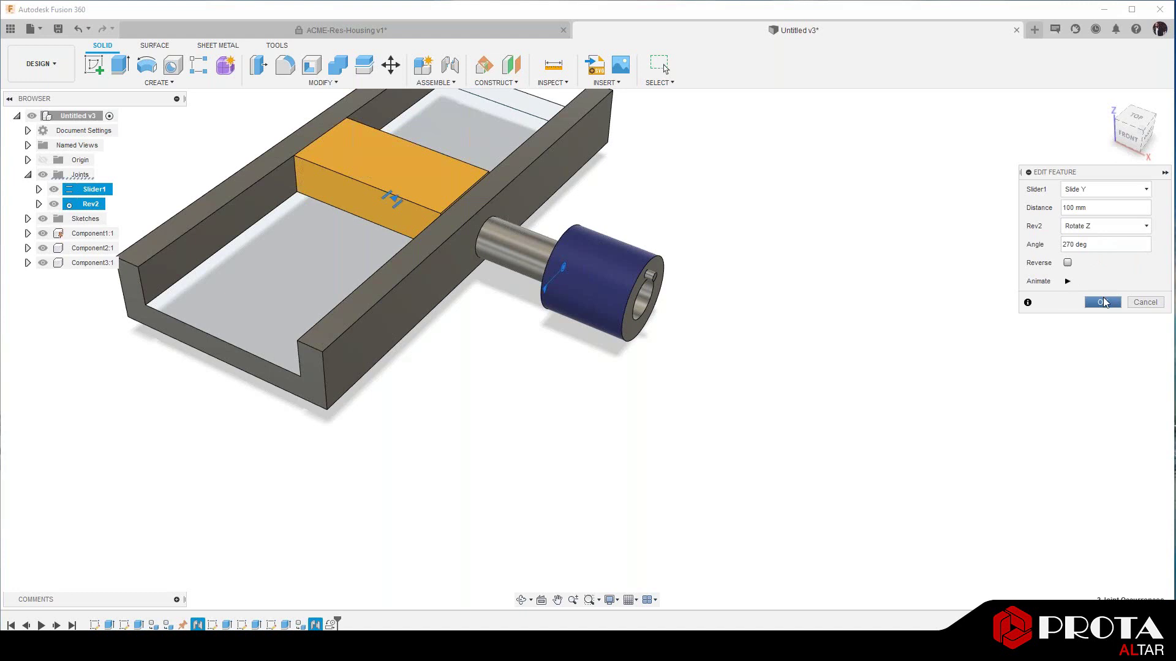
{"action": "left_click", "coordinate": [1102, 302]}
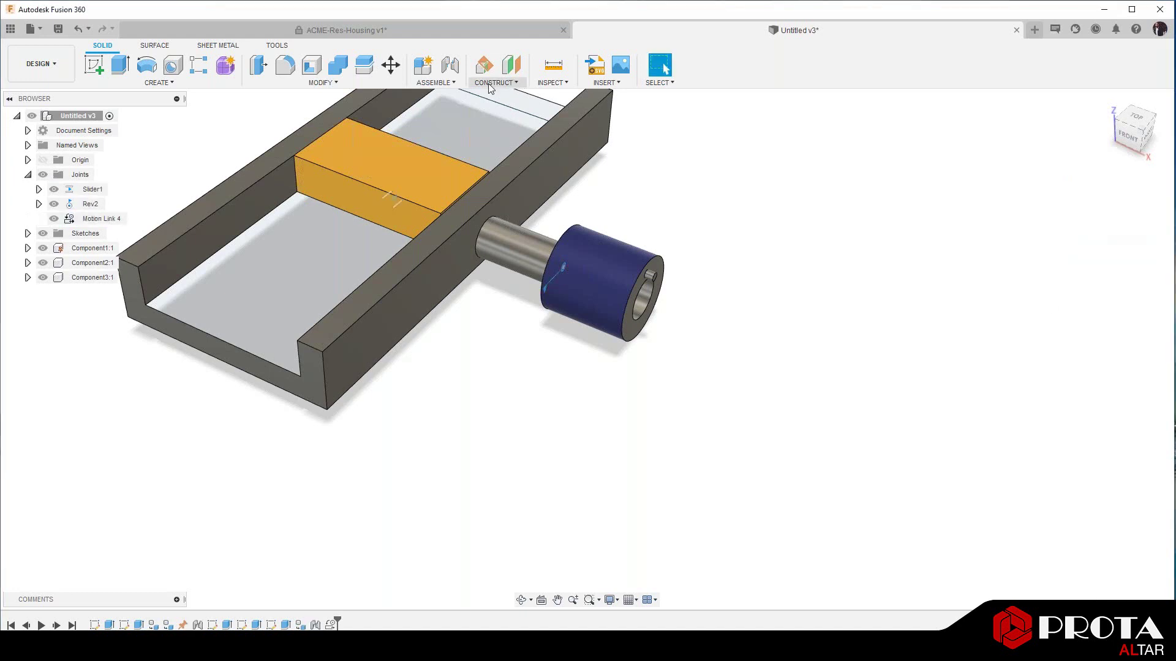
{"action": "left_click", "coordinate": [606, 82]}
{"action": "left_click", "coordinate": [643, 177]}
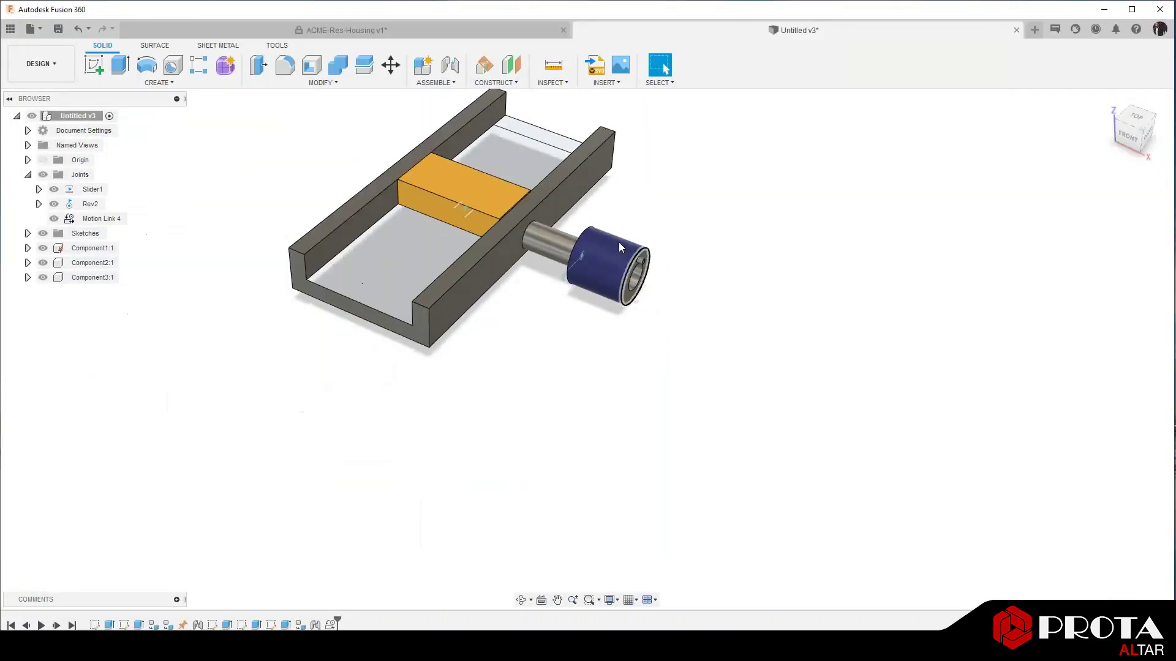
{"action": "scroll", "coordinate": [572, 130], "scroll_direction": "up", "scroll_amount": 3}
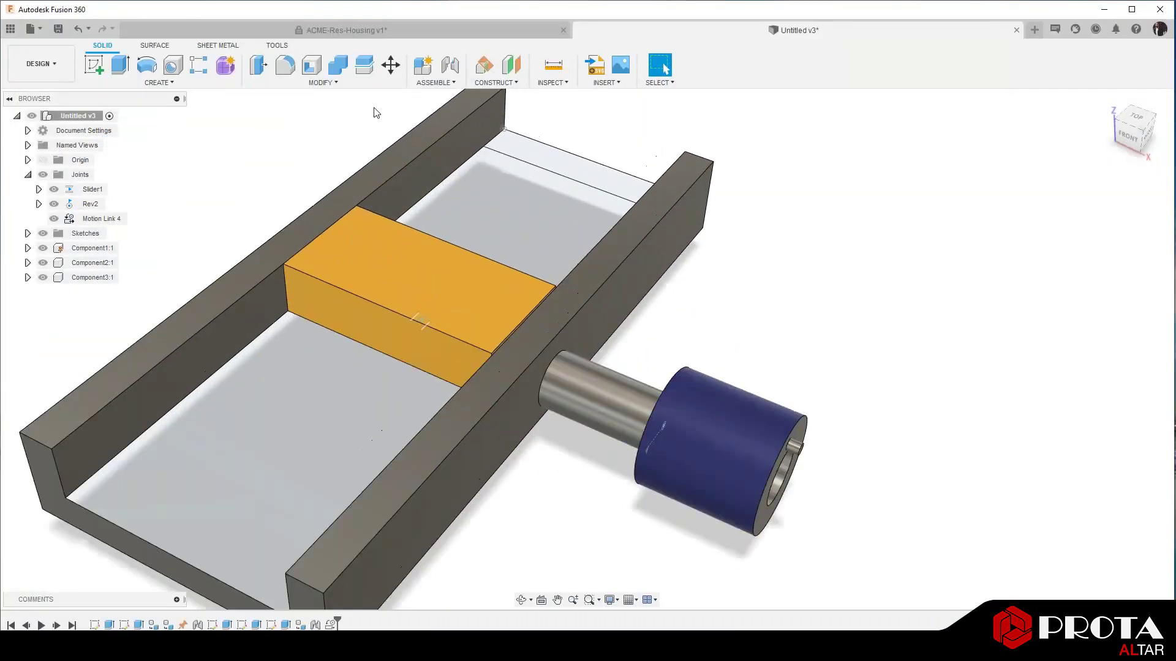
{"action": "left_click", "coordinate": [41, 29]}
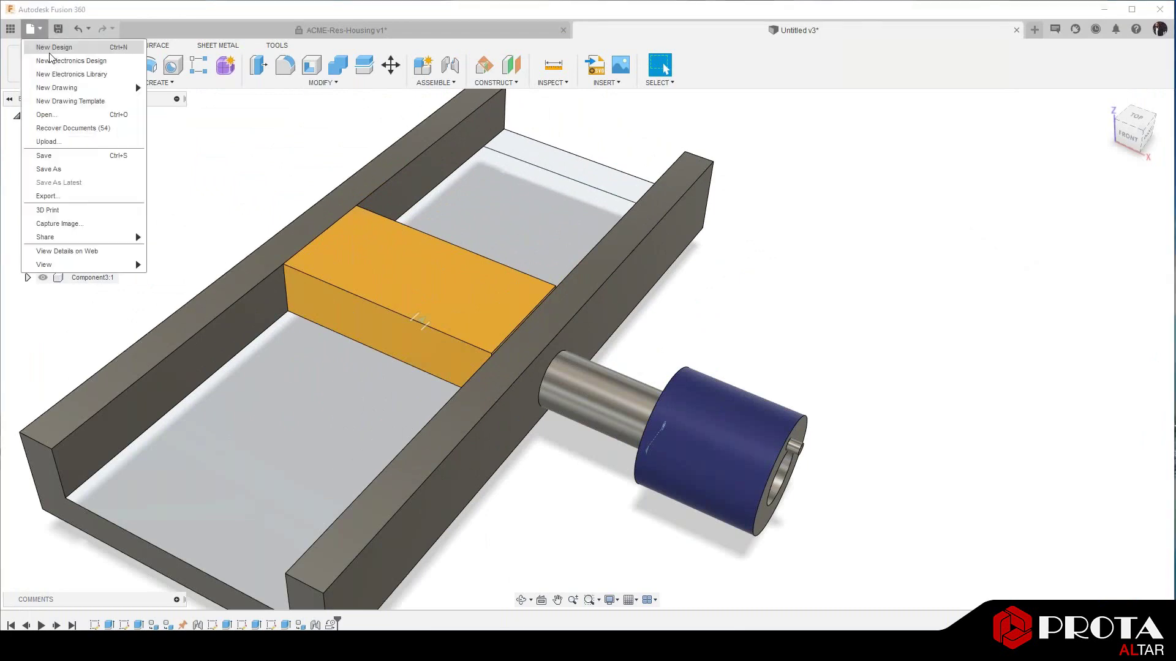
Step: In a new design, sketch a 50 mm diameter circle at the origin on the front plane
{"action": "left_click", "coordinate": [54, 48]}
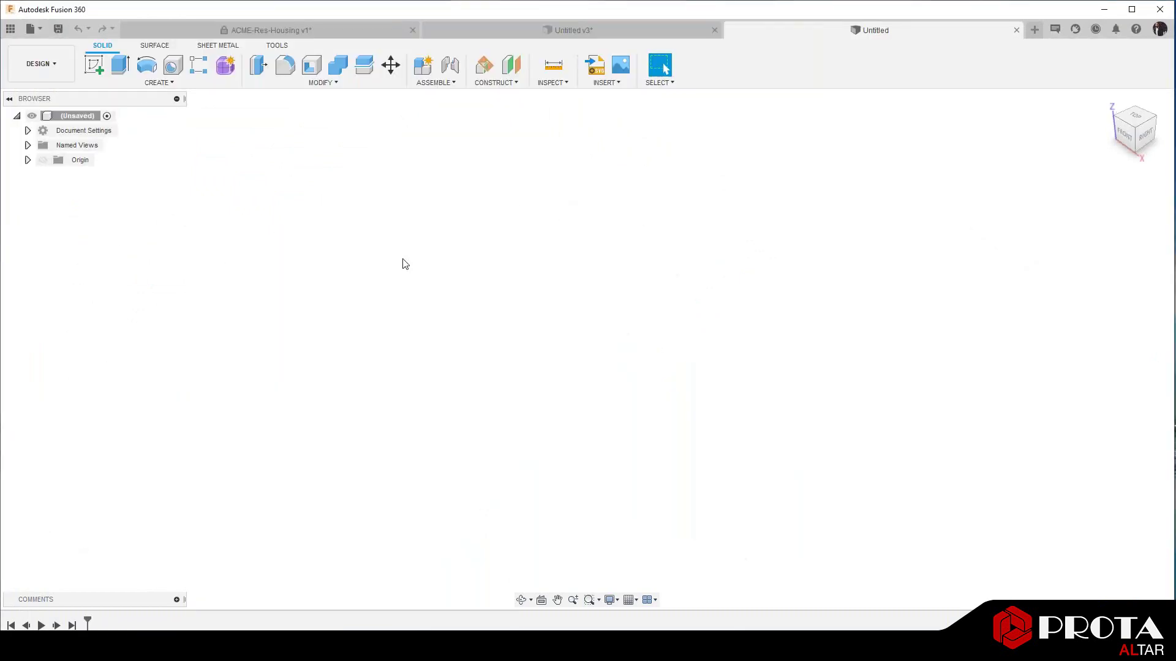
{"action": "left_click", "coordinate": [93, 67]}
{"action": "left_click", "coordinate": [586, 349]}
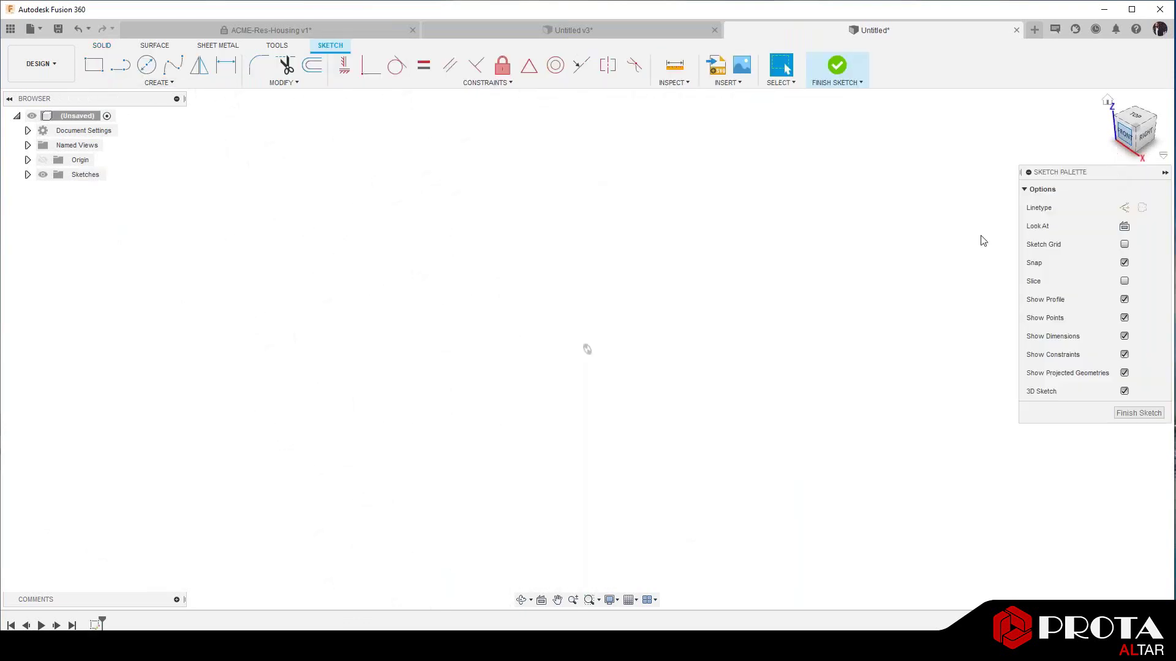
{"action": "left_click", "coordinate": [146, 64]}
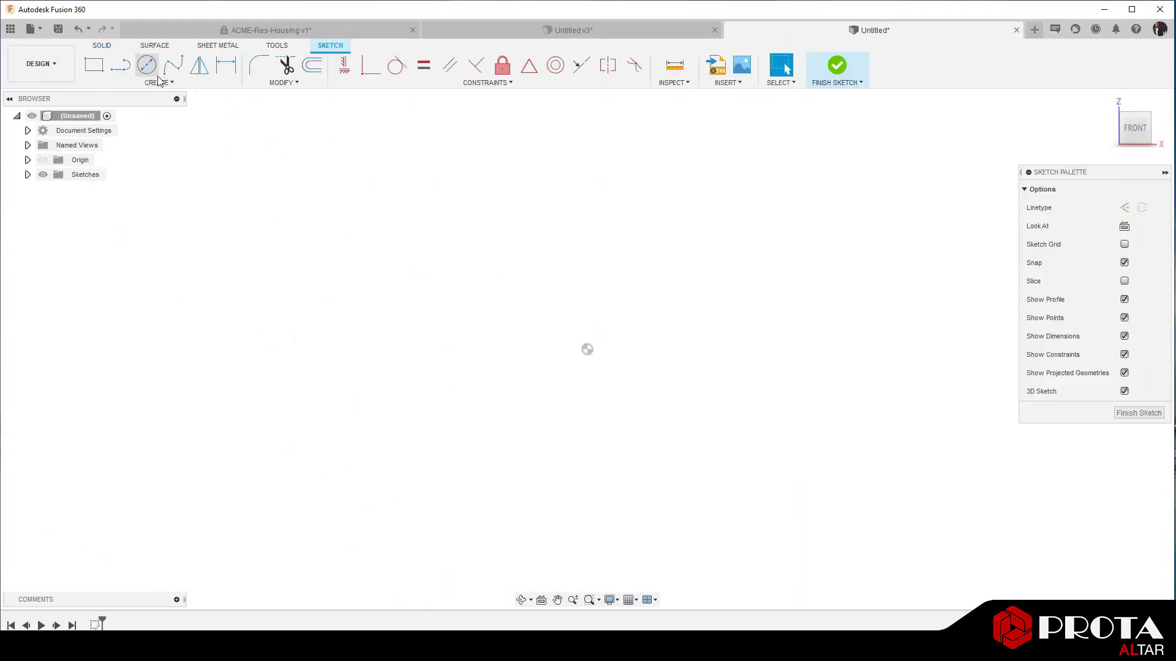
{"action": "left_click", "coordinate": [586, 349]}
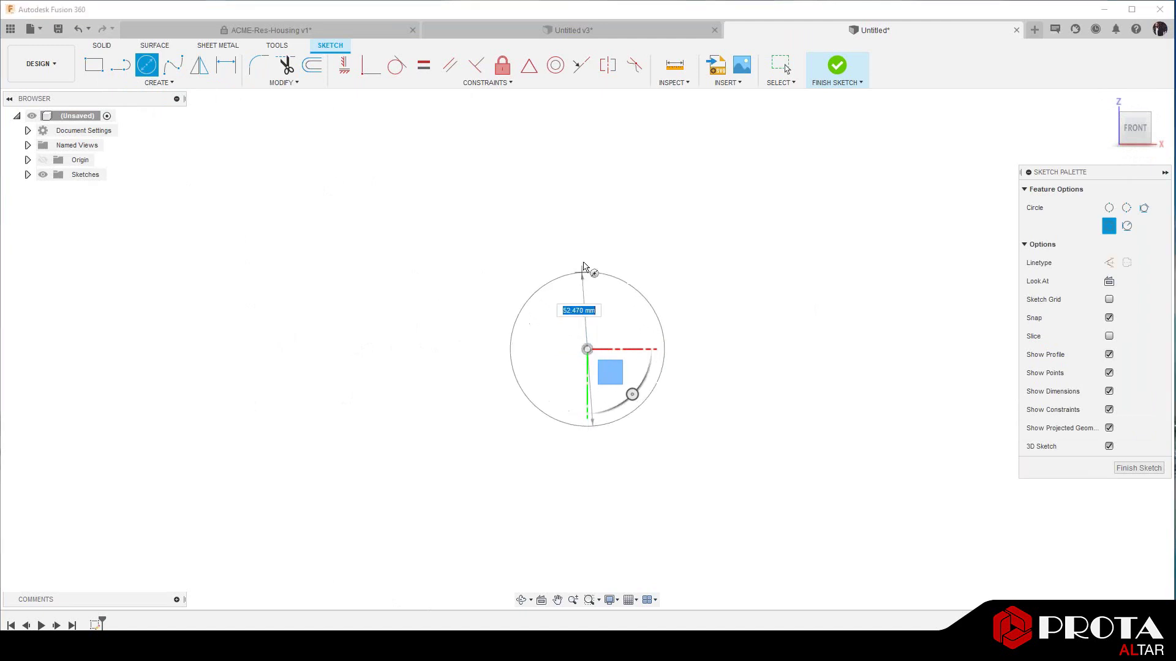
{"action": "type", "text": "5"}
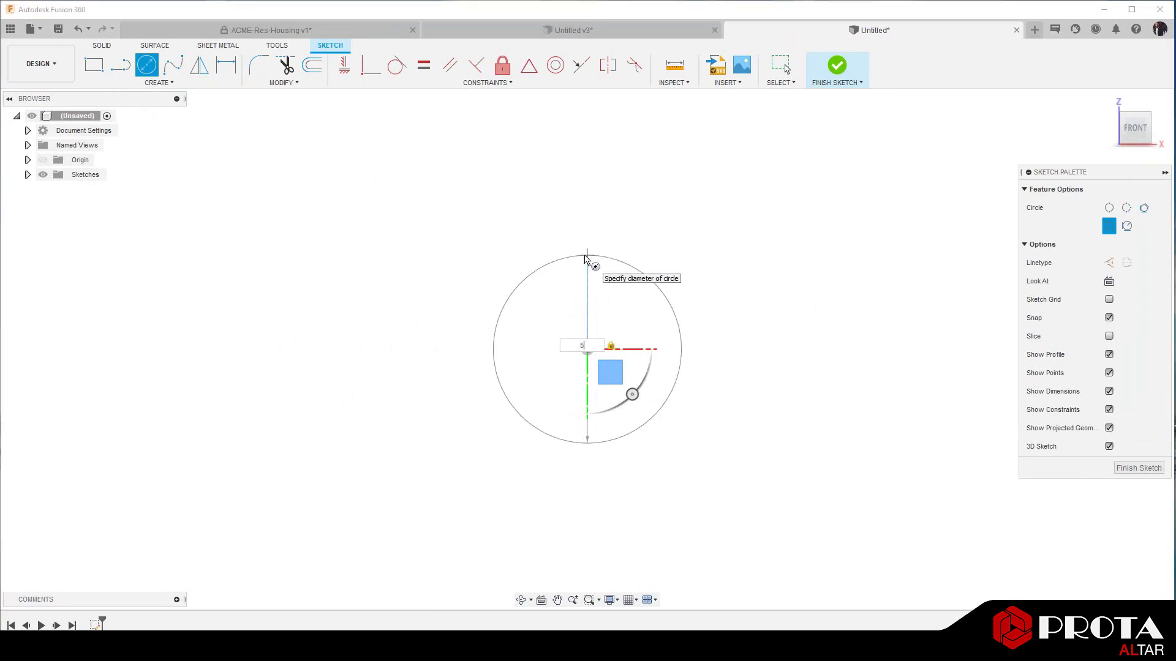
{"action": "type", "text": "0"}
{"action": "key", "text": "Return"}
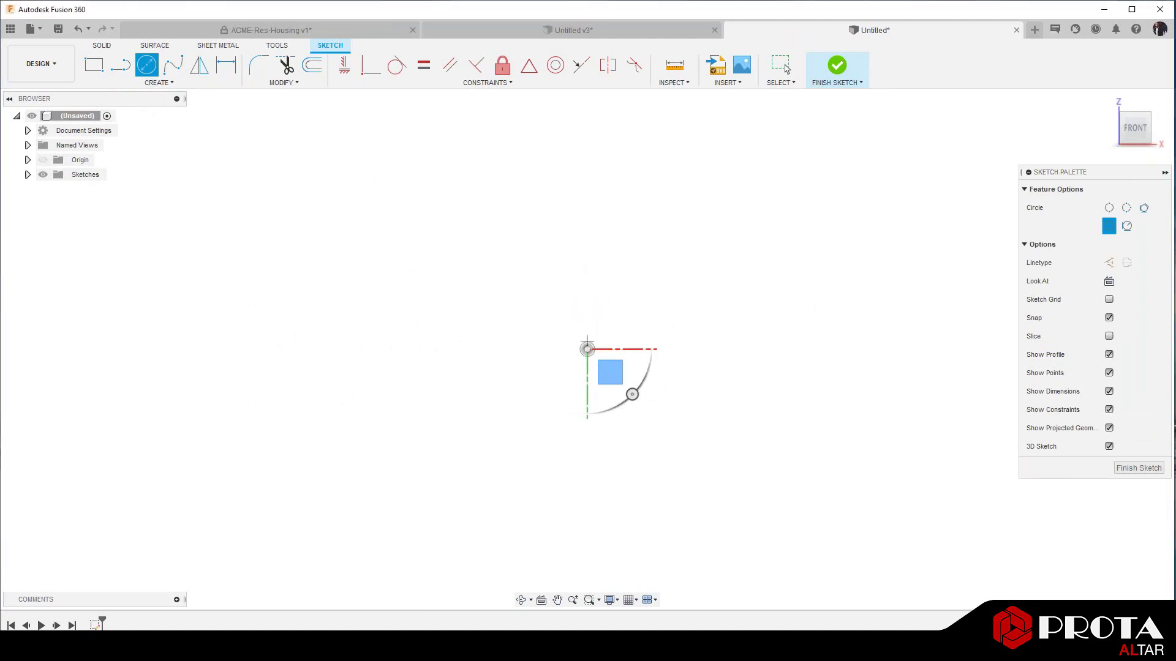
{"action": "key", "text": "Escape"}
Step: Extrude the circle two-sided by 50 mm into a solid
{"action": "left_click", "coordinate": [102, 49]}
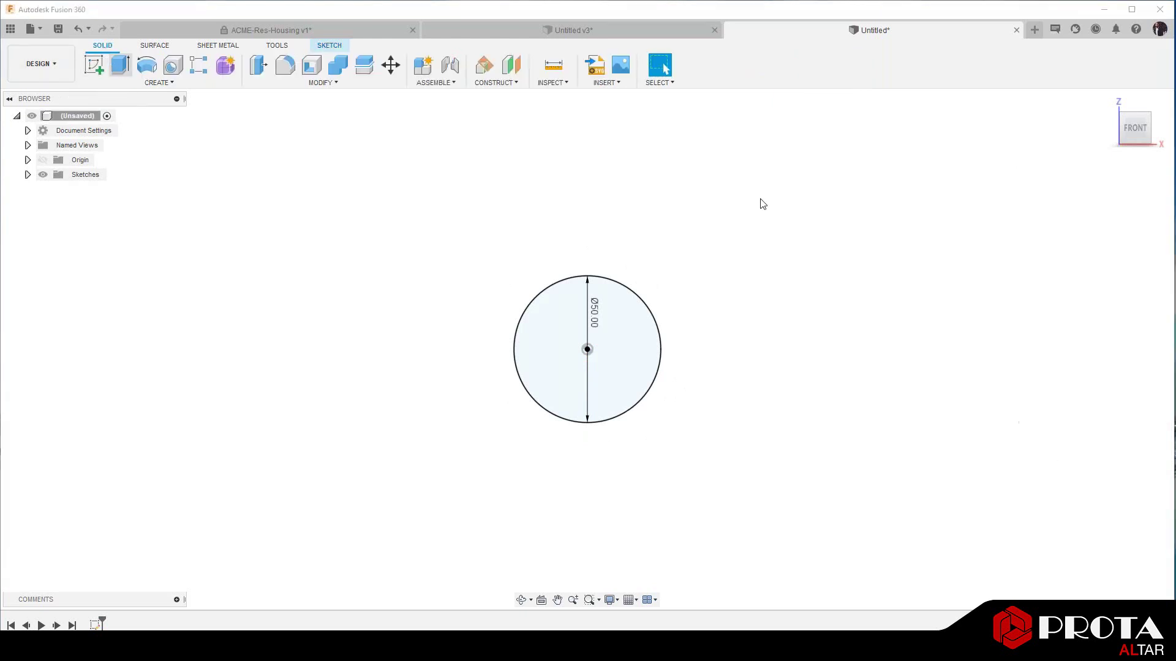
{"action": "left_click", "coordinate": [1110, 245]}
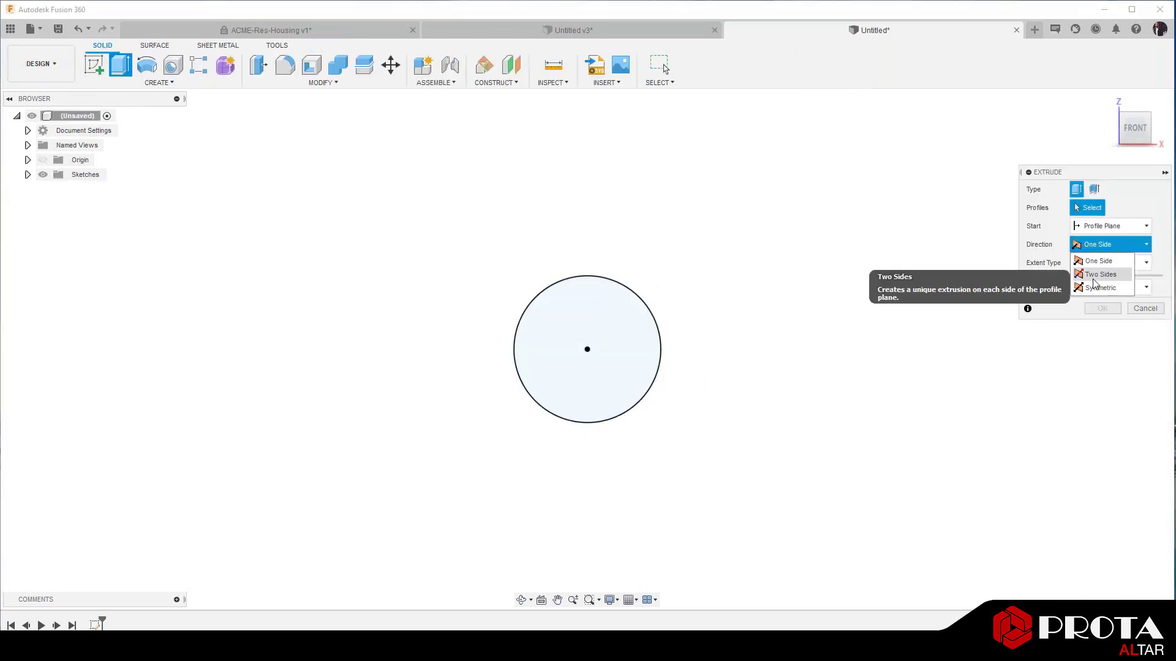
{"action": "left_click", "coordinate": [1099, 276]}
{"action": "left_click", "coordinate": [619, 329]}
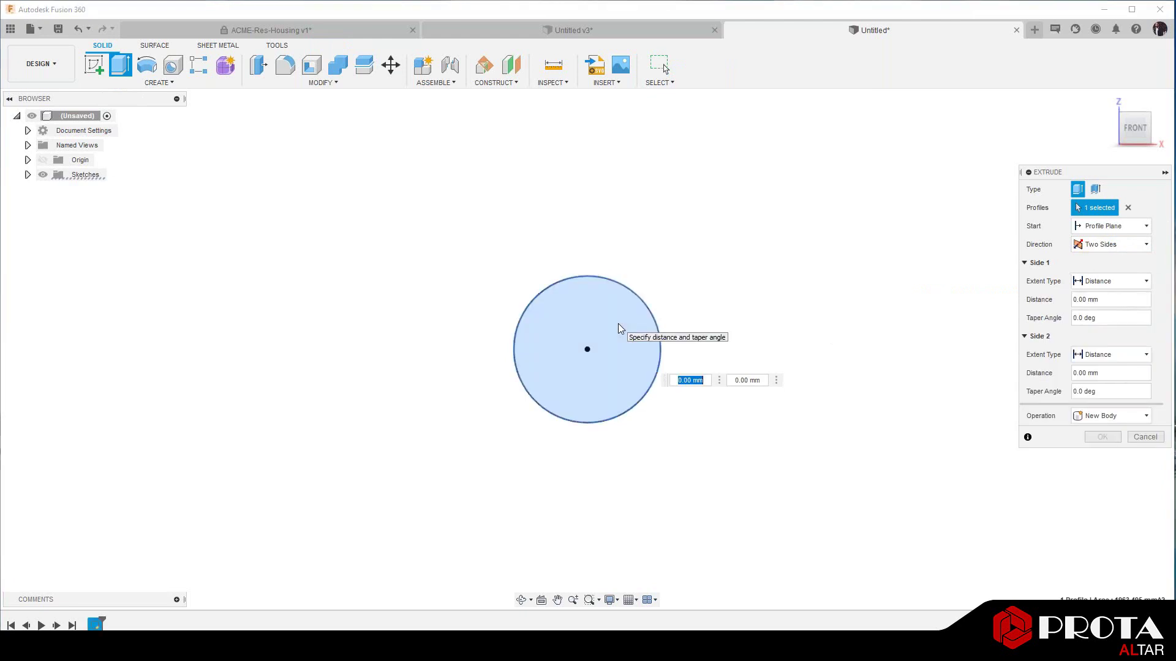
{"action": "type", "text": "50"}
{"action": "key", "text": "Return"}
Step: Draw a center rectangle left of the cylinder in a new front-plane sketch
{"action": "scroll", "coordinate": [648, 270], "scroll_direction": "down", "scroll_amount": 2}
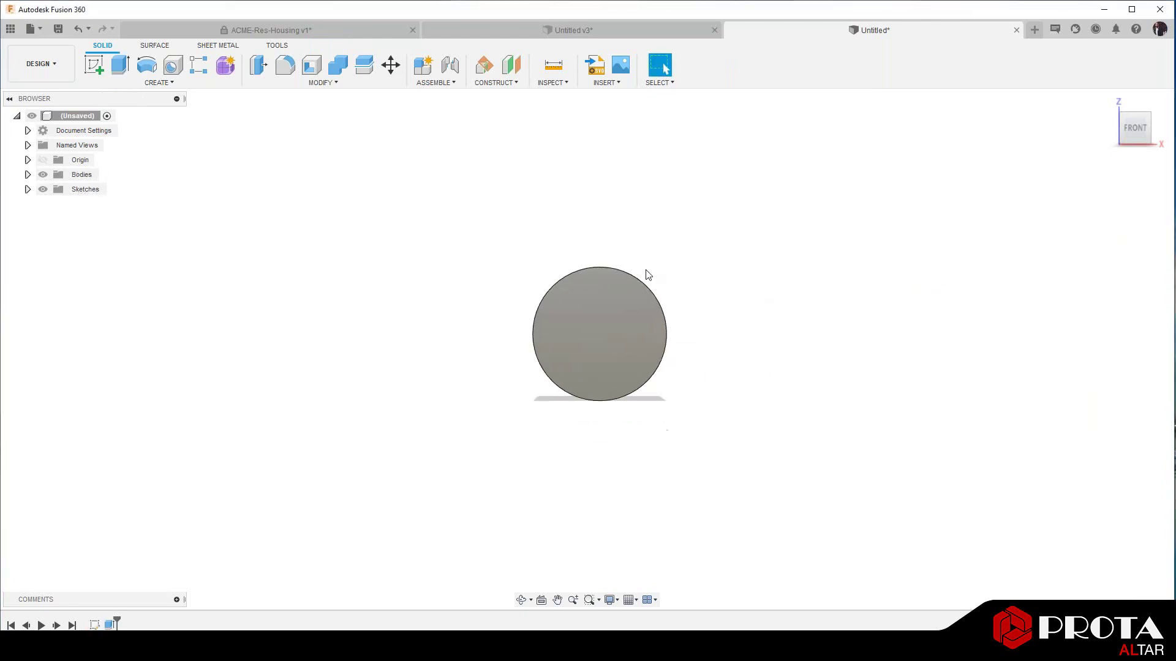
{"action": "scroll", "coordinate": [658, 267], "scroll_direction": "down", "scroll_amount": 1}
{"action": "middle_click_drag", "start_coordinate": [658, 267], "coordinate": [679, 249], "text": "shift"}
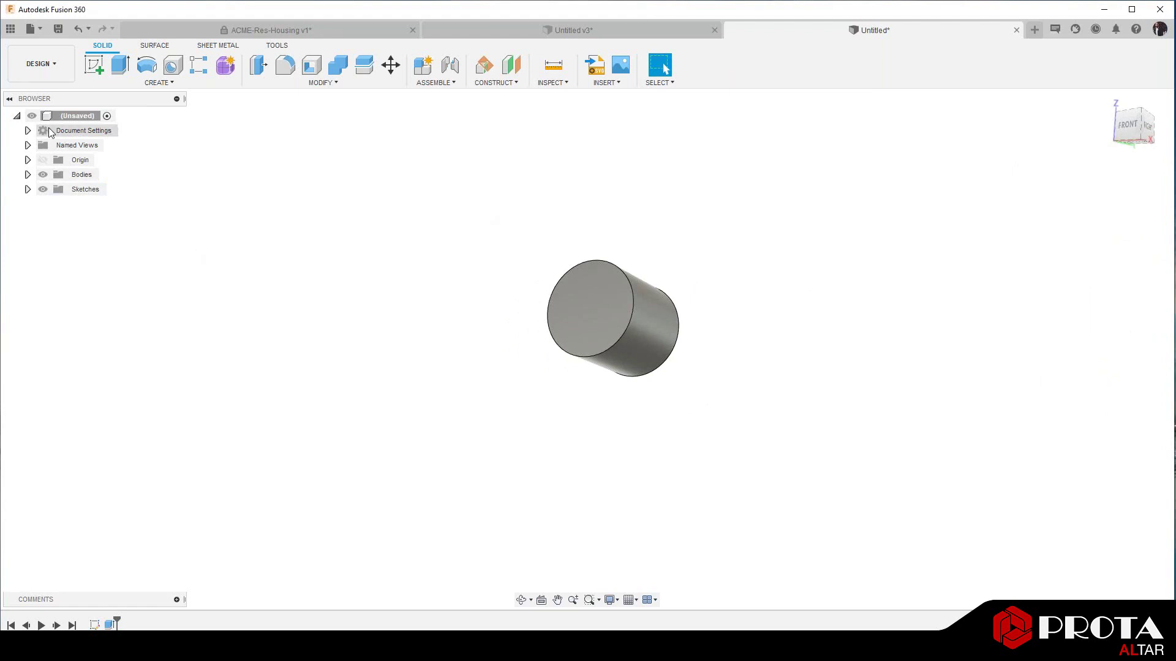
{"action": "left_click", "coordinate": [92, 64]}
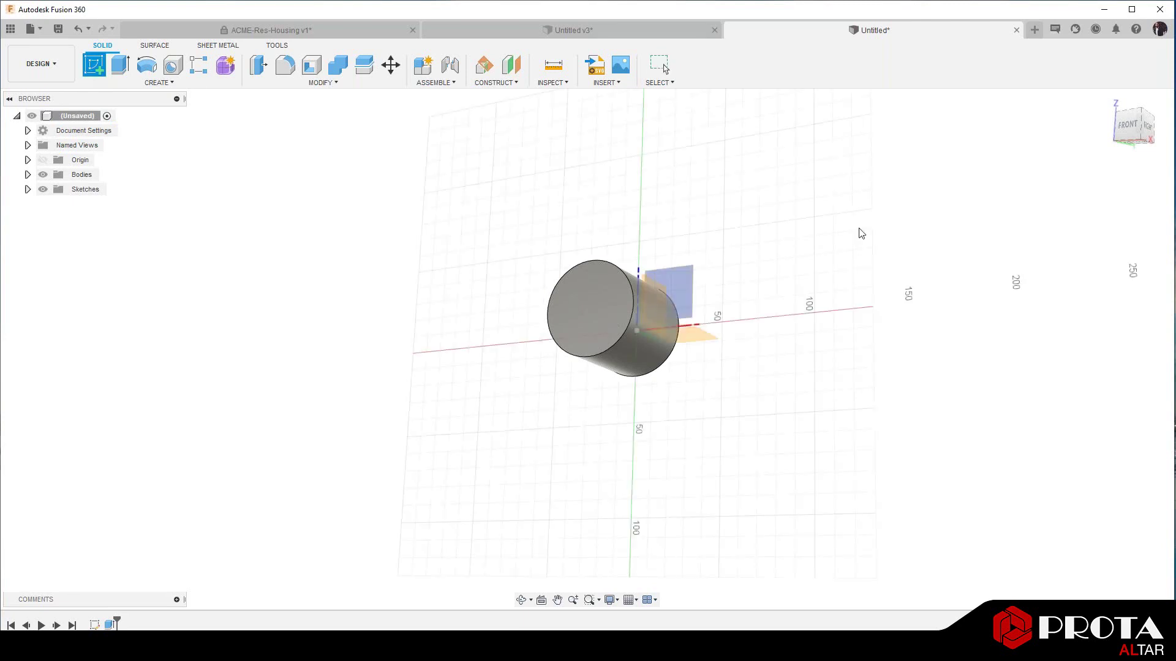
{"action": "left_click", "coordinate": [695, 301]}
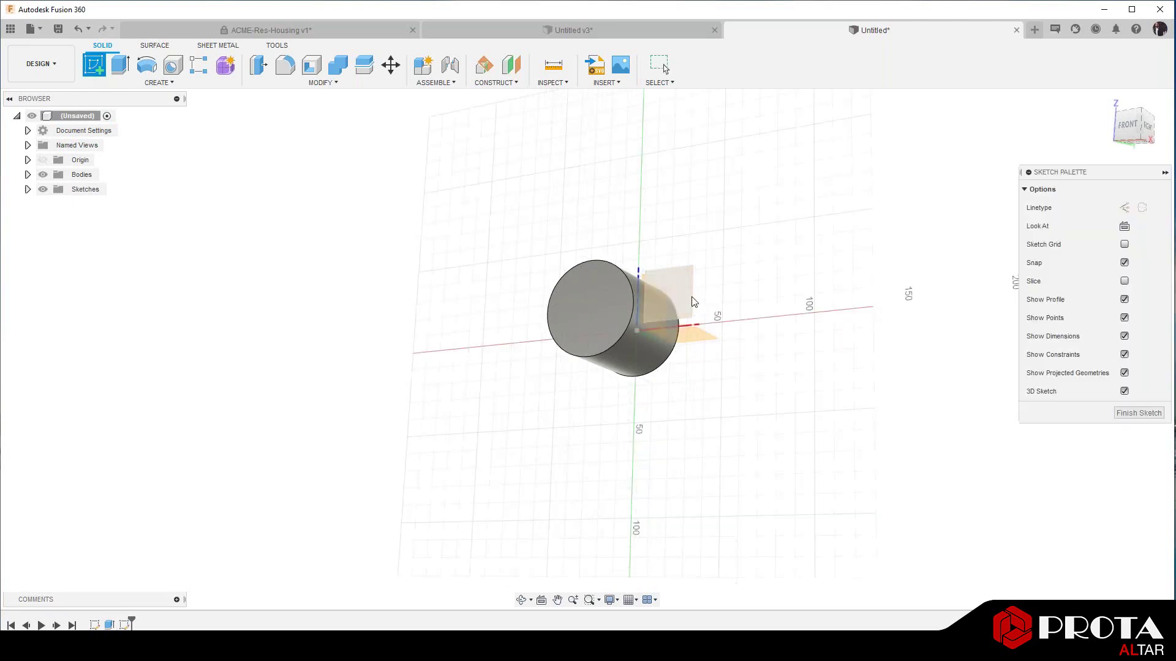
{"action": "left_click", "coordinate": [1120, 124]}
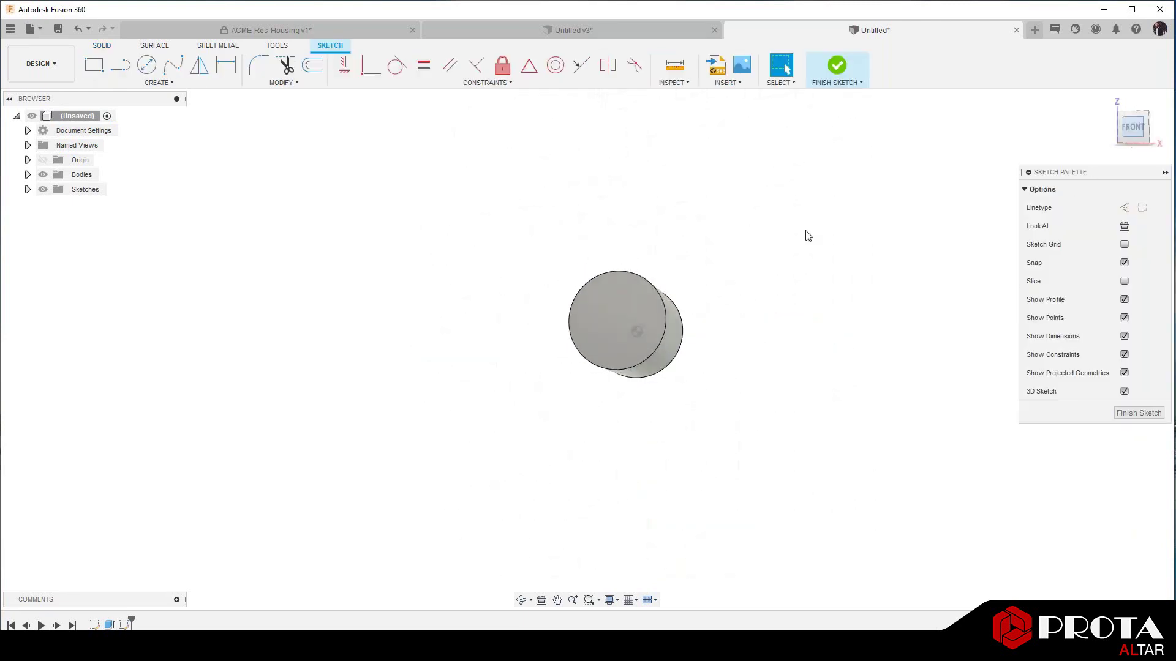
{"action": "left_click", "coordinate": [158, 81]}
{"action": "mouse_move", "coordinate": [110, 109]}
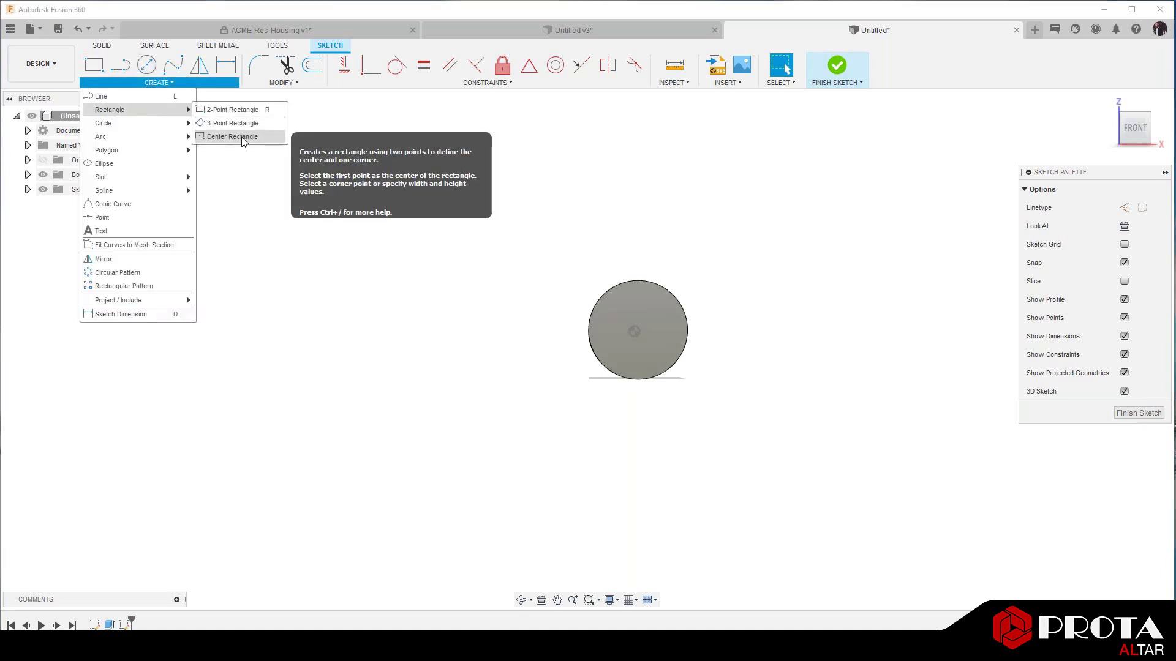
{"action": "left_click", "coordinate": [244, 139]}
{"action": "left_click", "coordinate": [376, 349]}
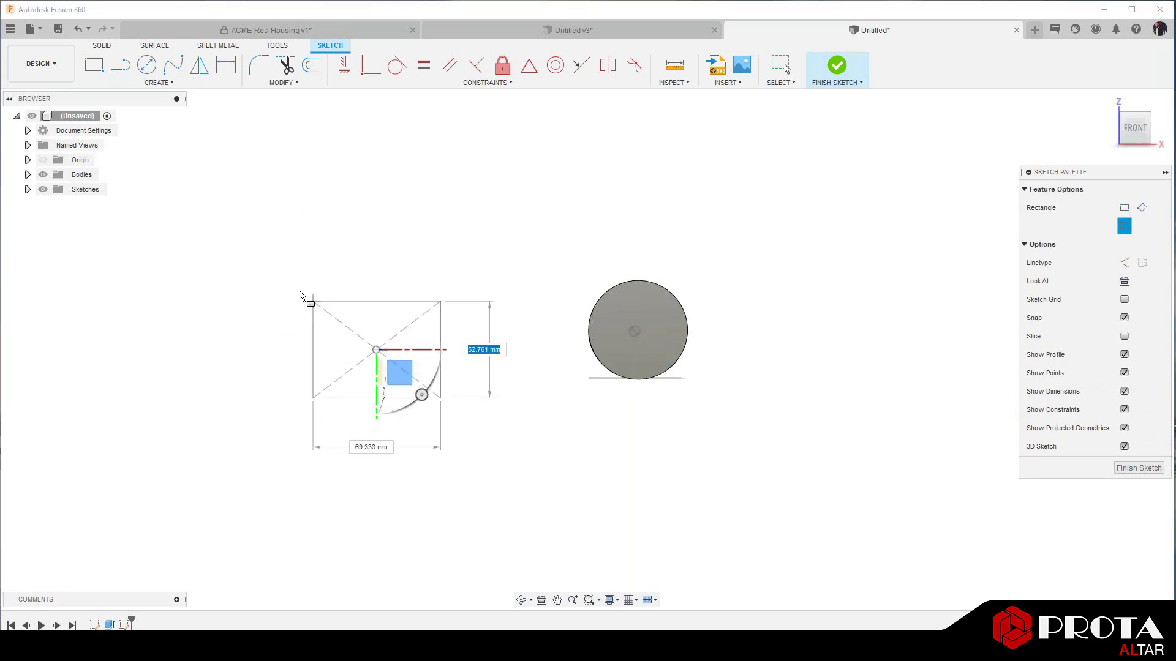
{"action": "left_click", "coordinate": [255, 279]}
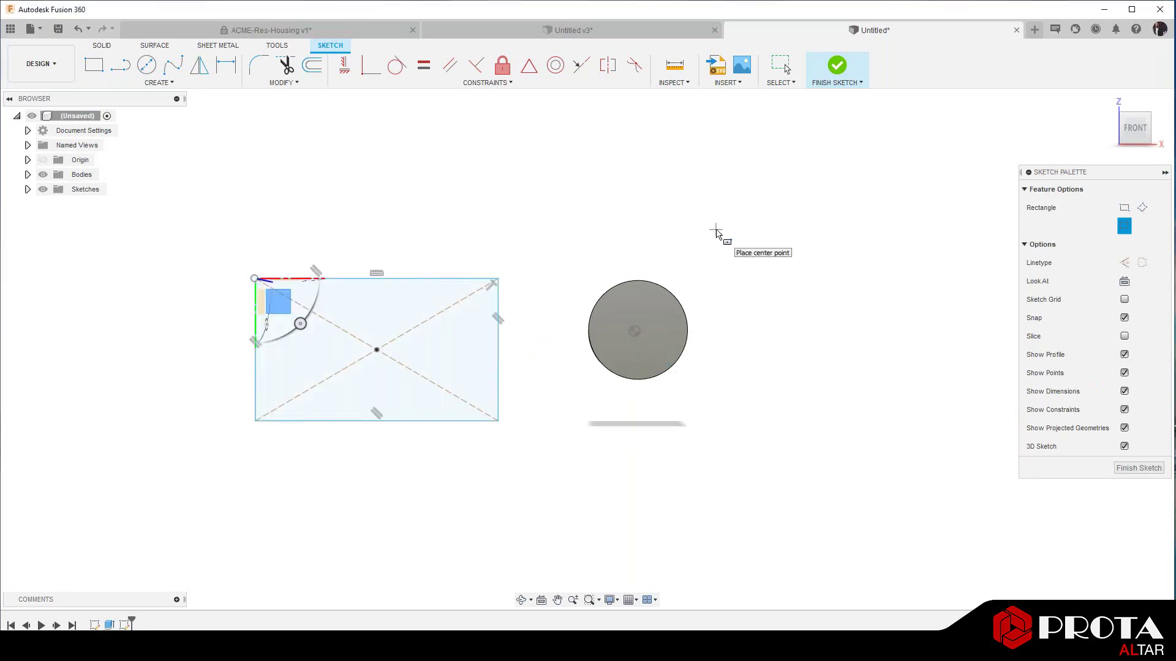
{"action": "key", "text": "Escape"}
Step: Extrude the rectangle symmetrically by 100 mm into a new box body
{"action": "left_click", "coordinate": [107, 49]}
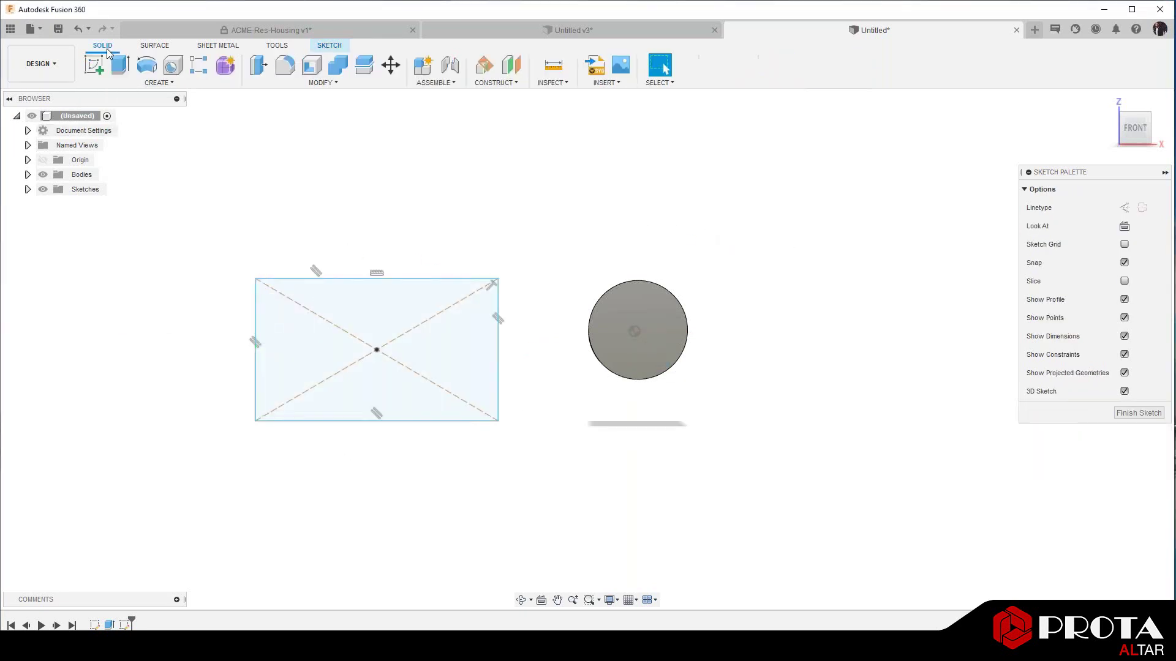
{"action": "left_click", "coordinate": [120, 65]}
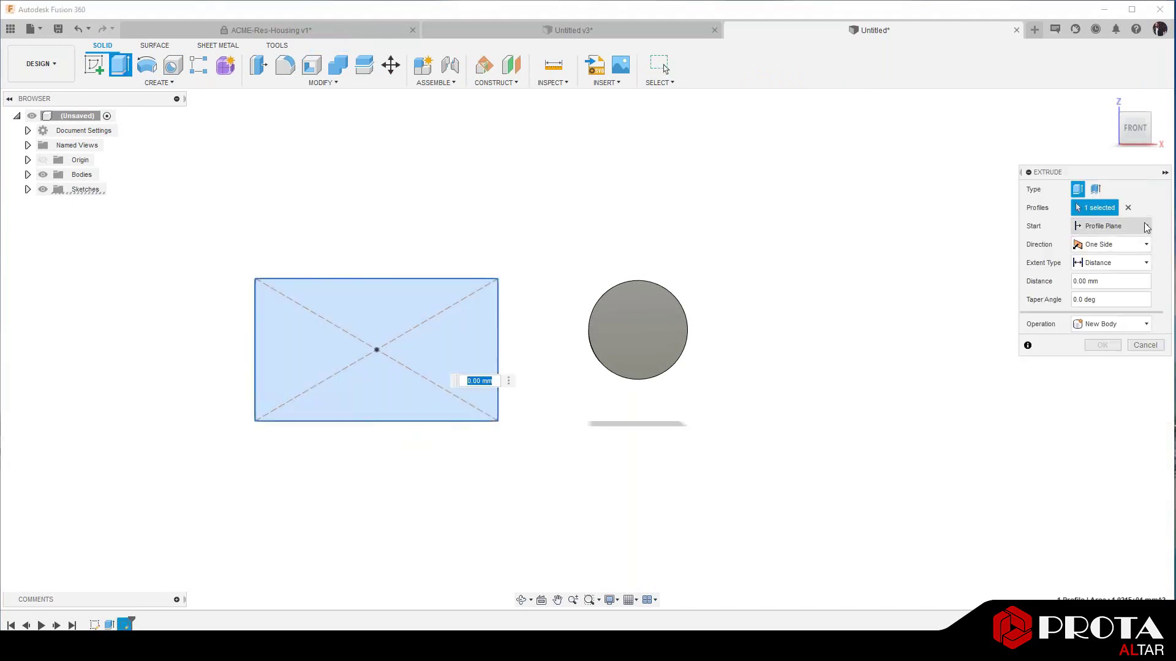
{"action": "left_click", "coordinate": [1146, 244]}
{"action": "left_click", "coordinate": [1102, 288]}
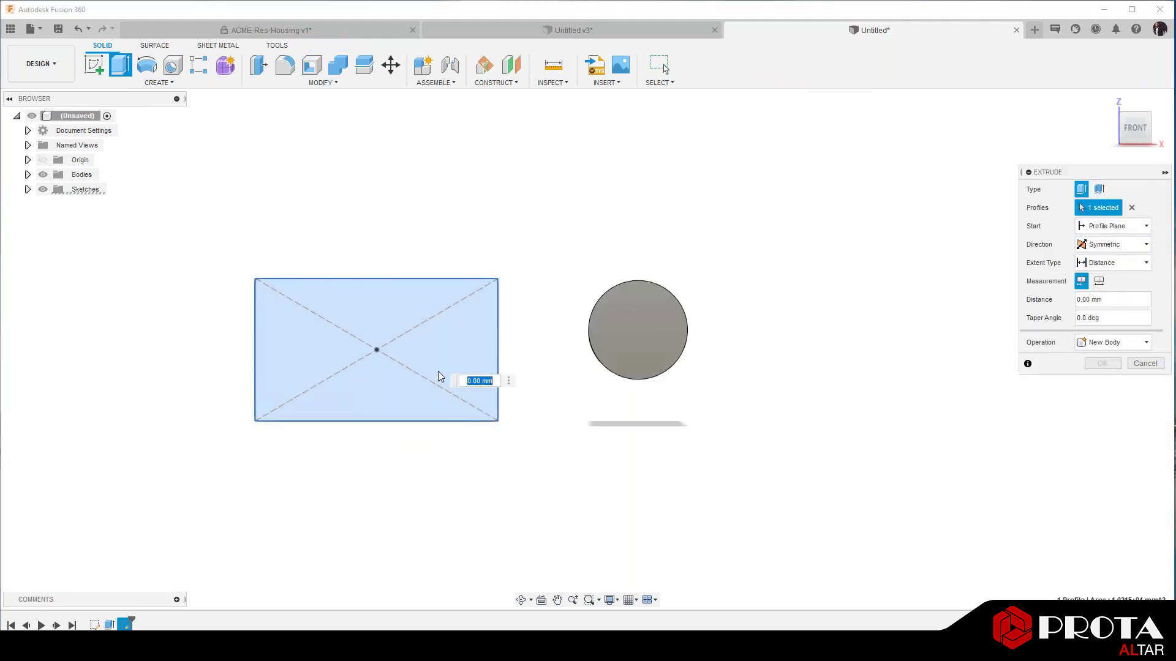
{"action": "type", "text": "1100"}
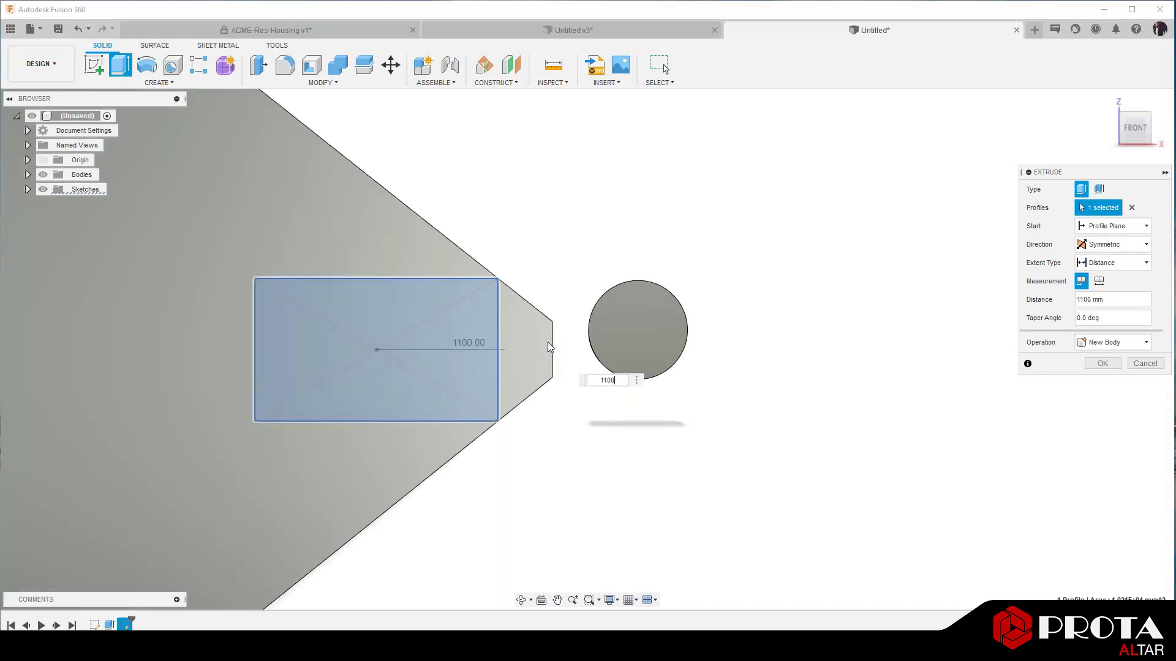
{"action": "scroll", "coordinate": [550, 294], "scroll_direction": "down", "scroll_amount": 3}
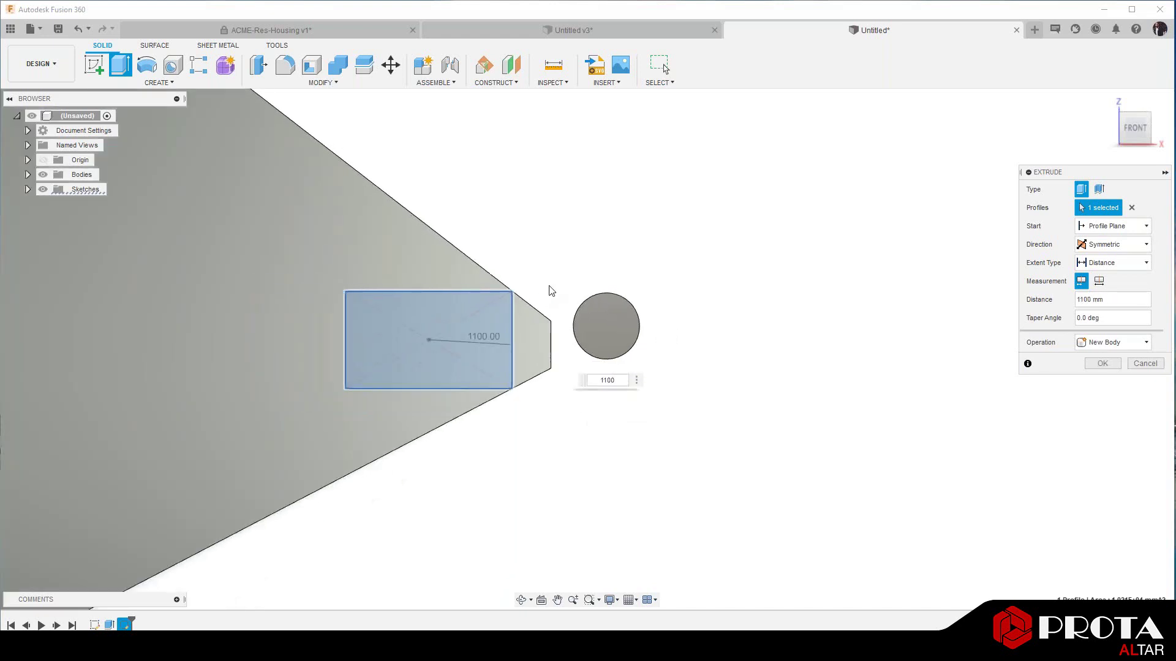
{"action": "scroll", "coordinate": [579, 279], "scroll_direction": "down", "scroll_amount": 3}
{"action": "middle_click_drag", "start_coordinate": [580, 248], "coordinate": [582, 257], "text": "shift"}
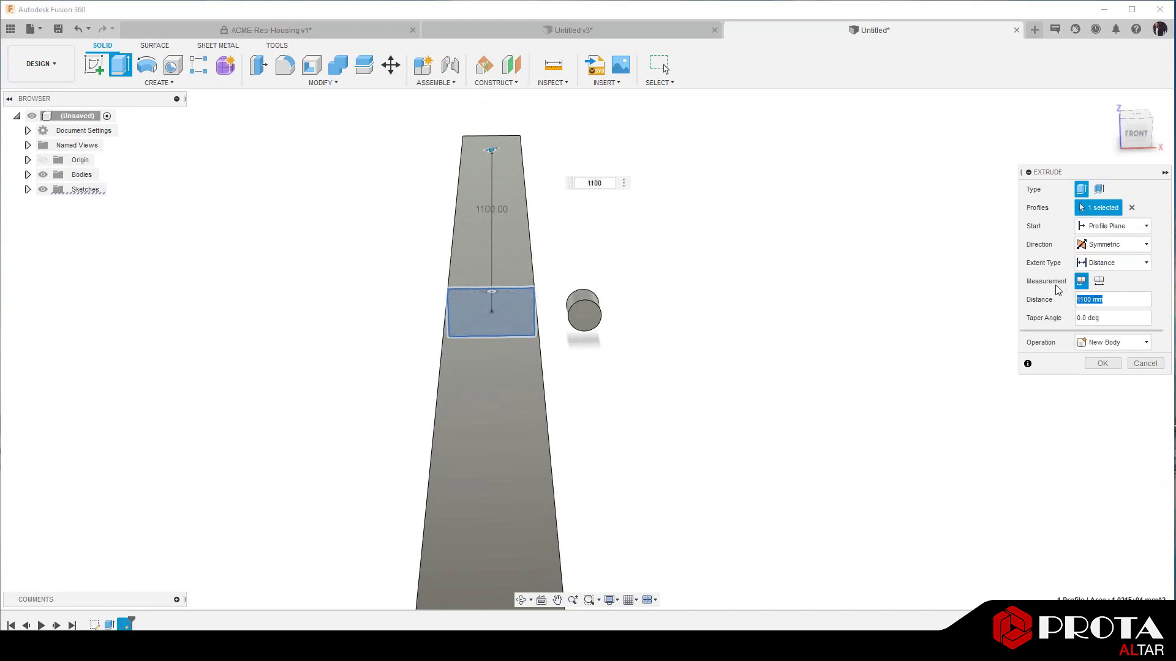
{"action": "type", "text": "100"}
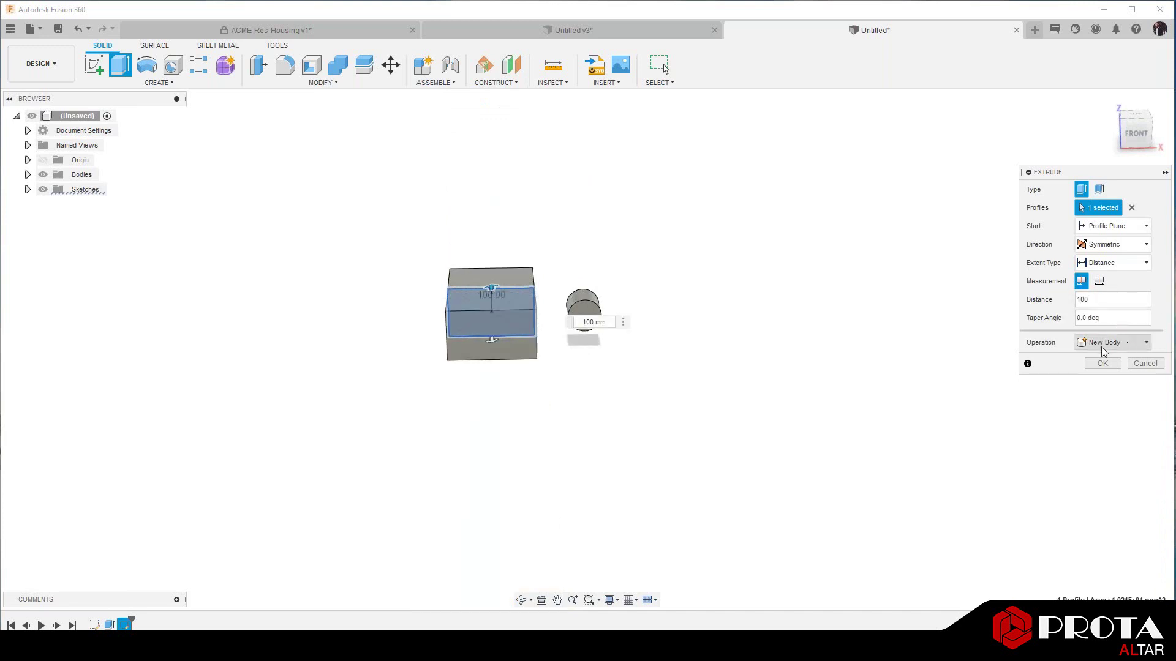
{"action": "left_click", "coordinate": [1102, 364]}
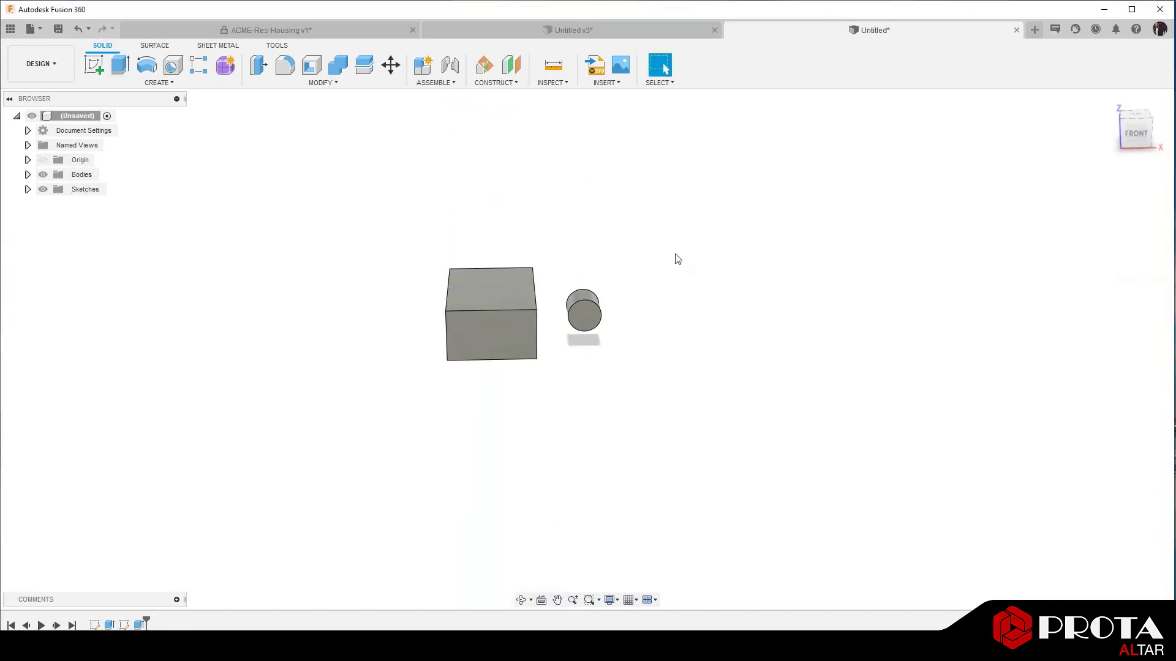
Step: Rename the box body Body2 to 'ana parçam' in the browser's Bodies list
{"action": "middle_click_drag", "start_coordinate": [678, 259], "coordinate": [690, 271], "text": "shift"}
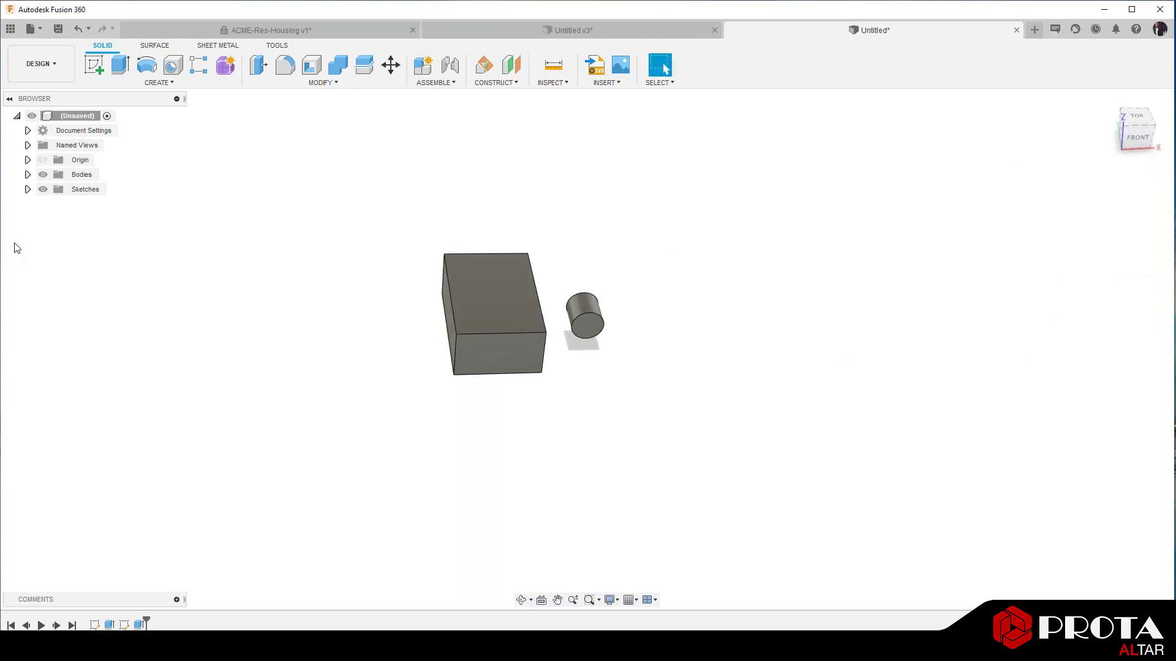
{"action": "left_click", "coordinate": [27, 175]}
{"action": "left_click", "coordinate": [92, 191]}
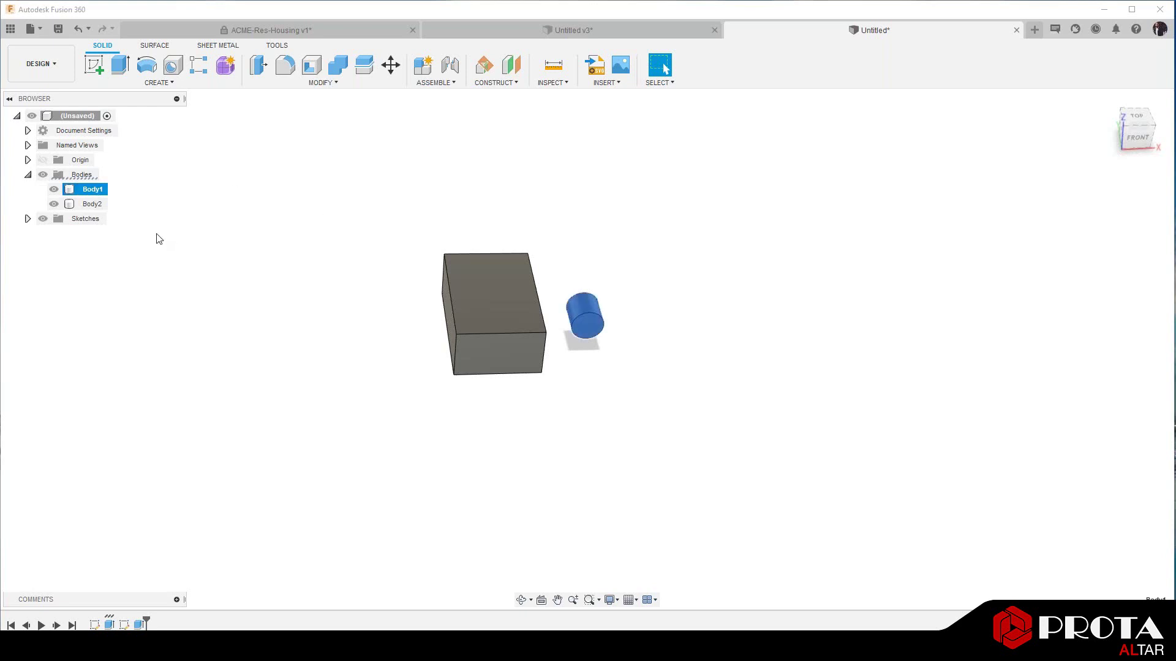
{"action": "left_click", "coordinate": [90, 206]}
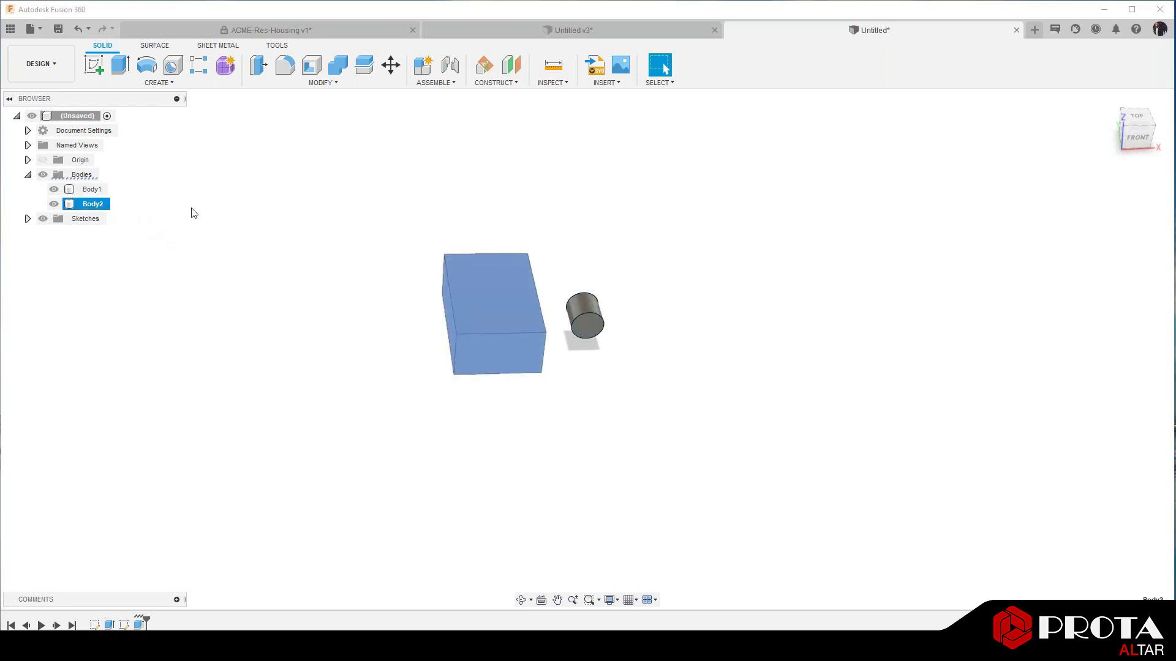
{"action": "left_click", "coordinate": [92, 206]}
{"action": "double_click", "coordinate": [101, 207]}
{"action": "type", "text": "a"}
{"action": "type", "text": "na"}
{"action": "type", "text": " mo"}
{"action": "key", "text": "BackSpace"}
{"action": "key", "text": "BackSpace"}
{"action": "type", "text": "par"}
{"action": "type", "text": "çam"}
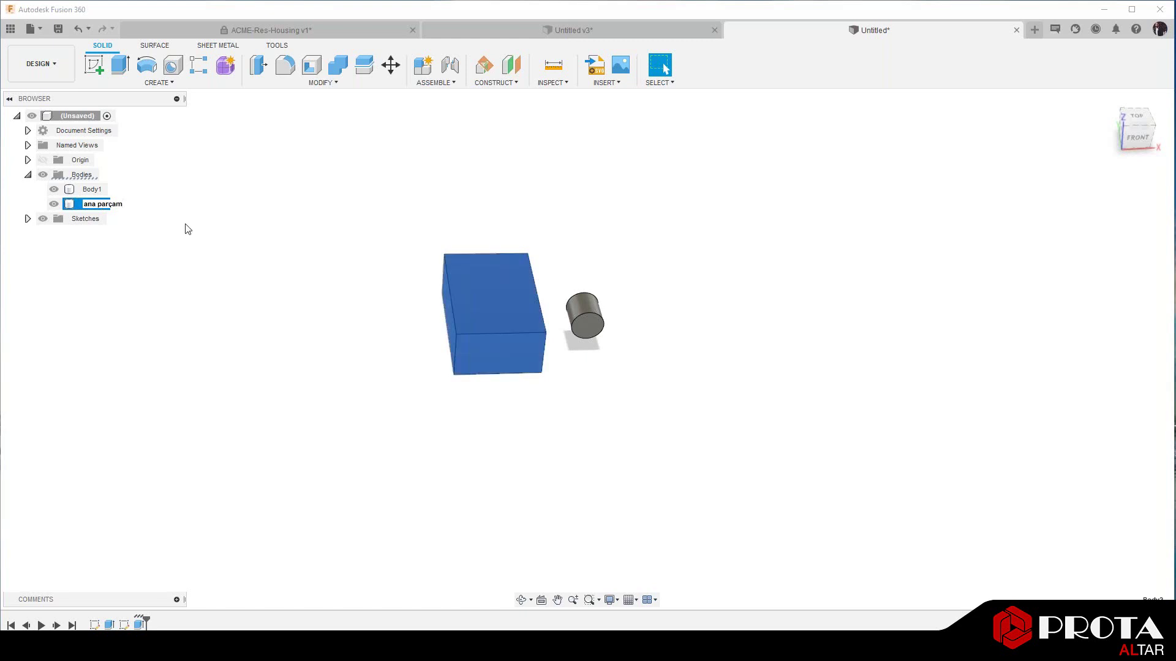
{"action": "left_click", "coordinate": [187, 229]}
Step: Make the ana parçam body into component ana parçam:1 and ground it
{"action": "right_click", "coordinate": [111, 207]}
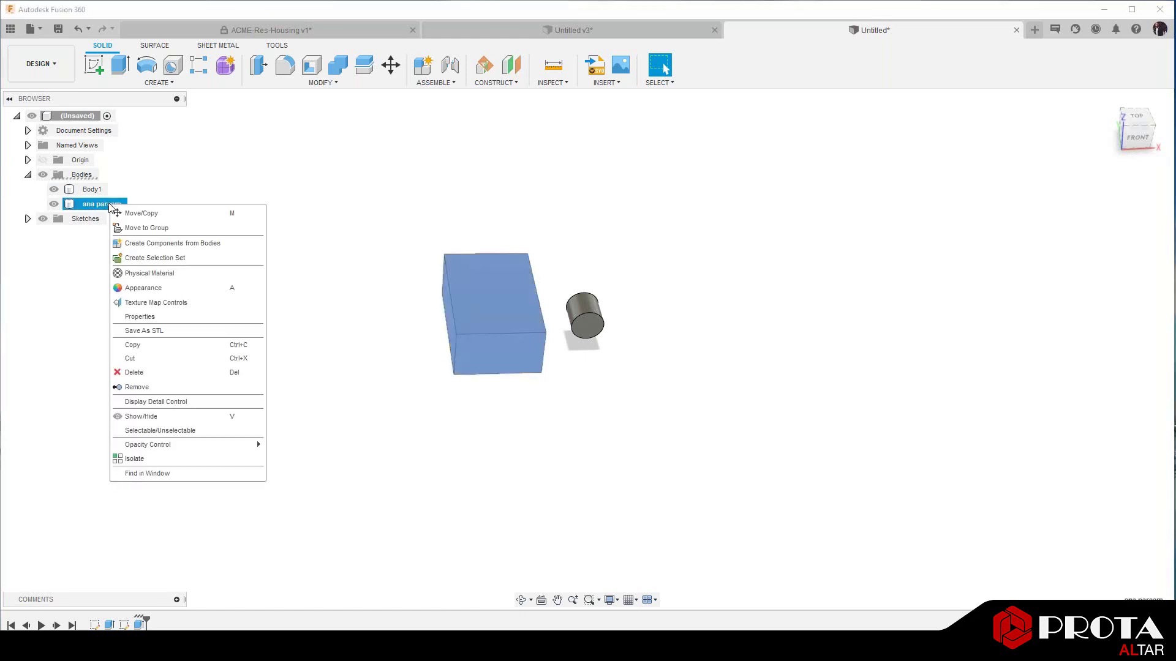
{"action": "left_click", "coordinate": [143, 239]}
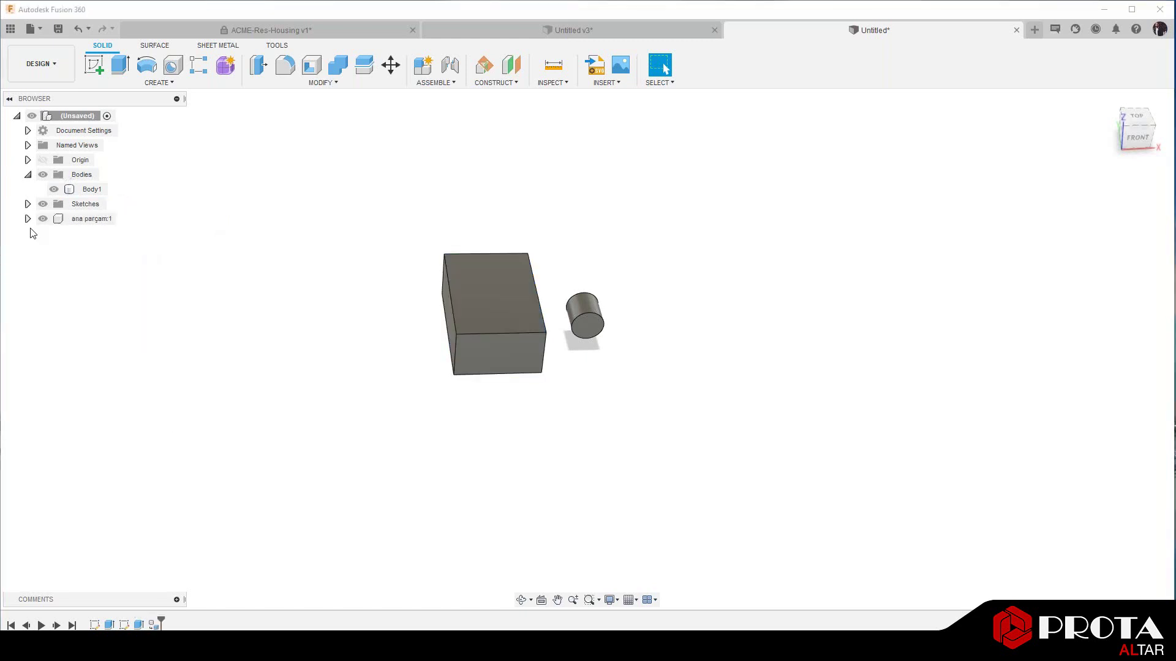
{"action": "right_click", "coordinate": [90, 219]}
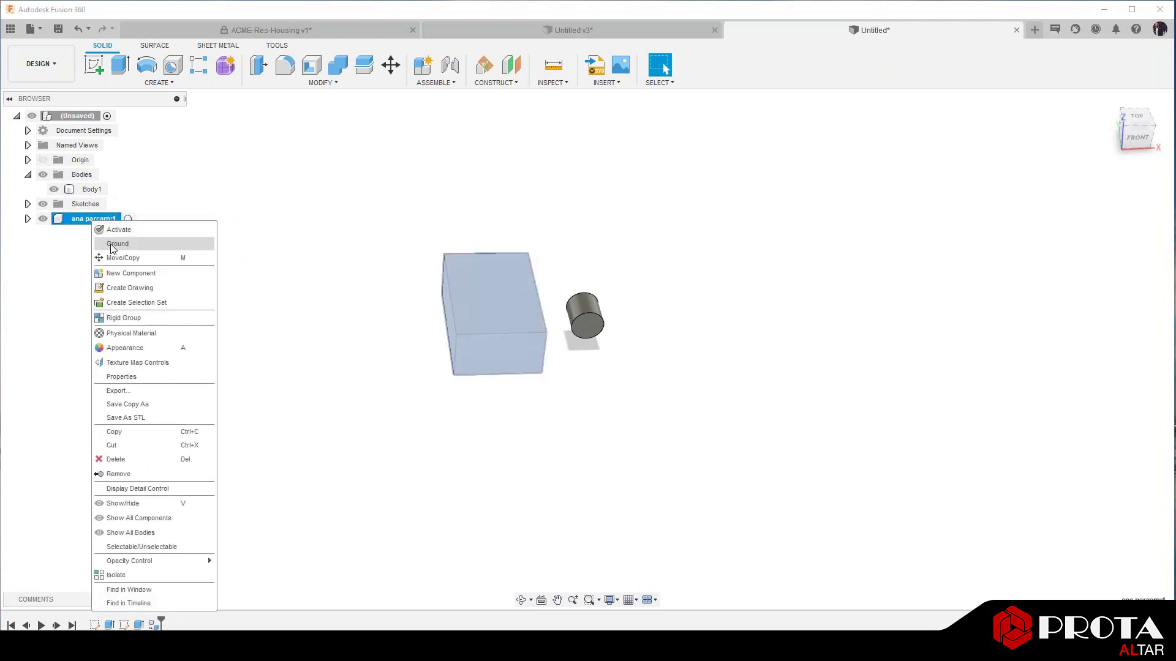
{"action": "left_click", "coordinate": [116, 244]}
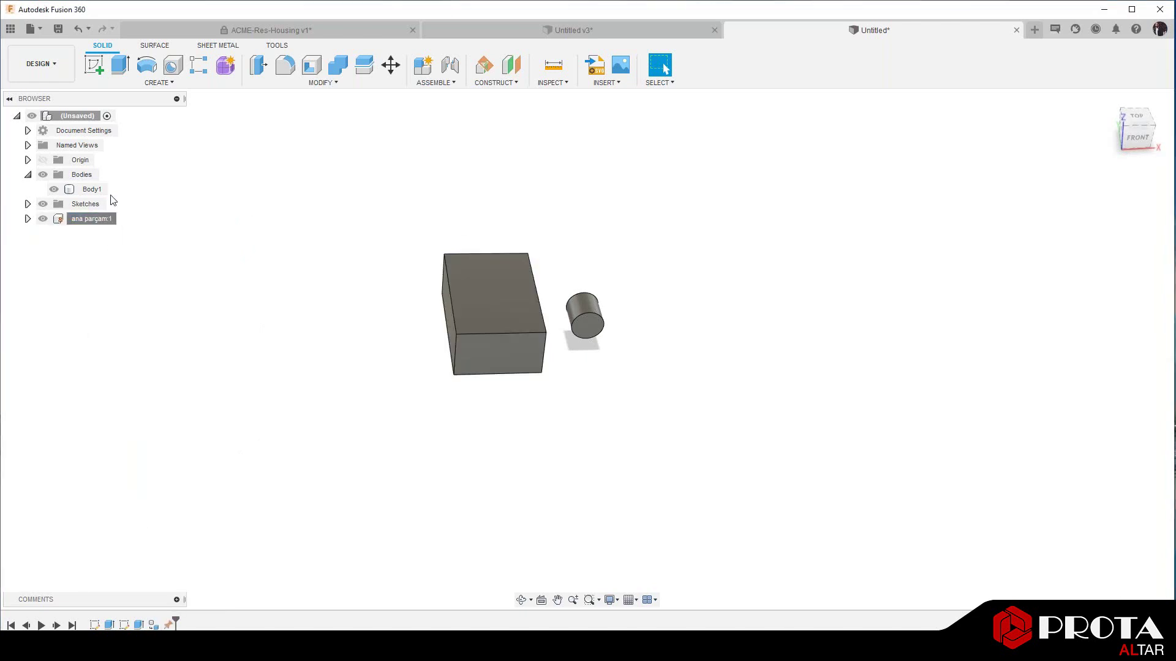
Step: Make the cylinder body Body1 into its own component, Component2:1
{"action": "left_click", "coordinate": [90, 190]}
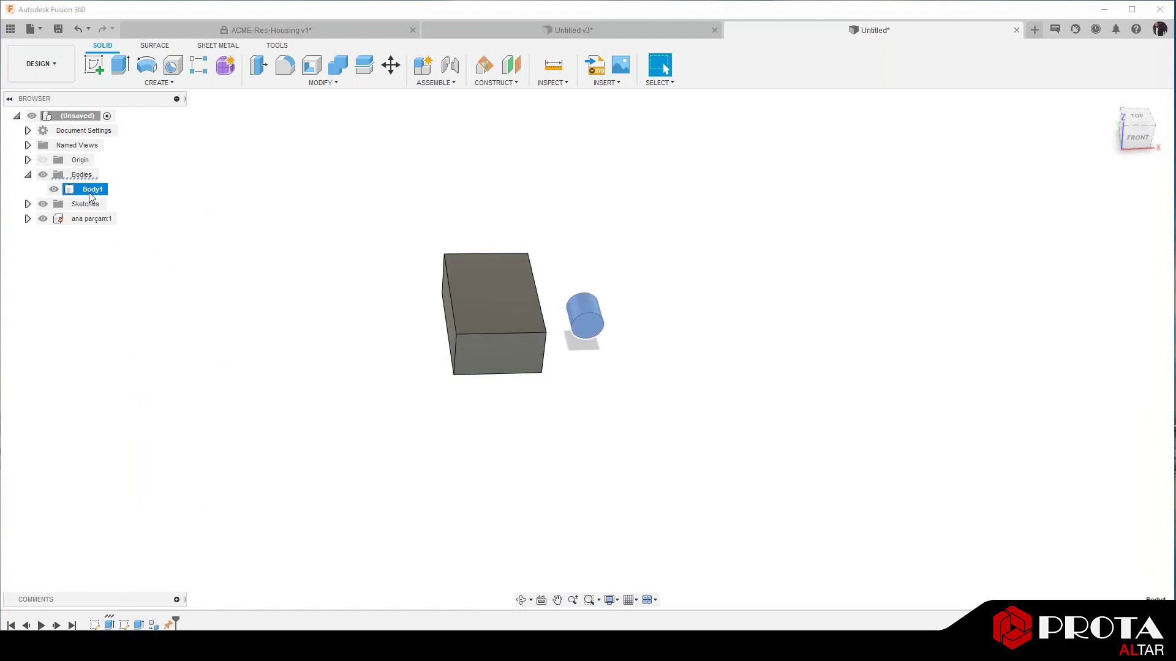
{"action": "right_click", "coordinate": [90, 195]}
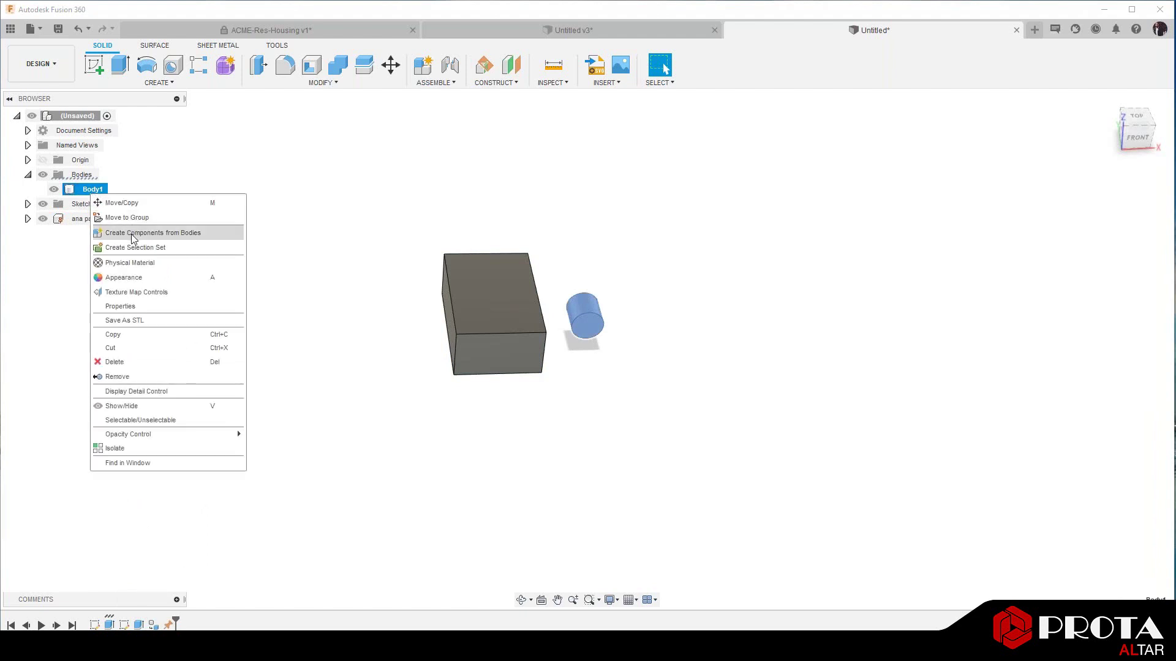
{"action": "left_click", "coordinate": [129, 232]}
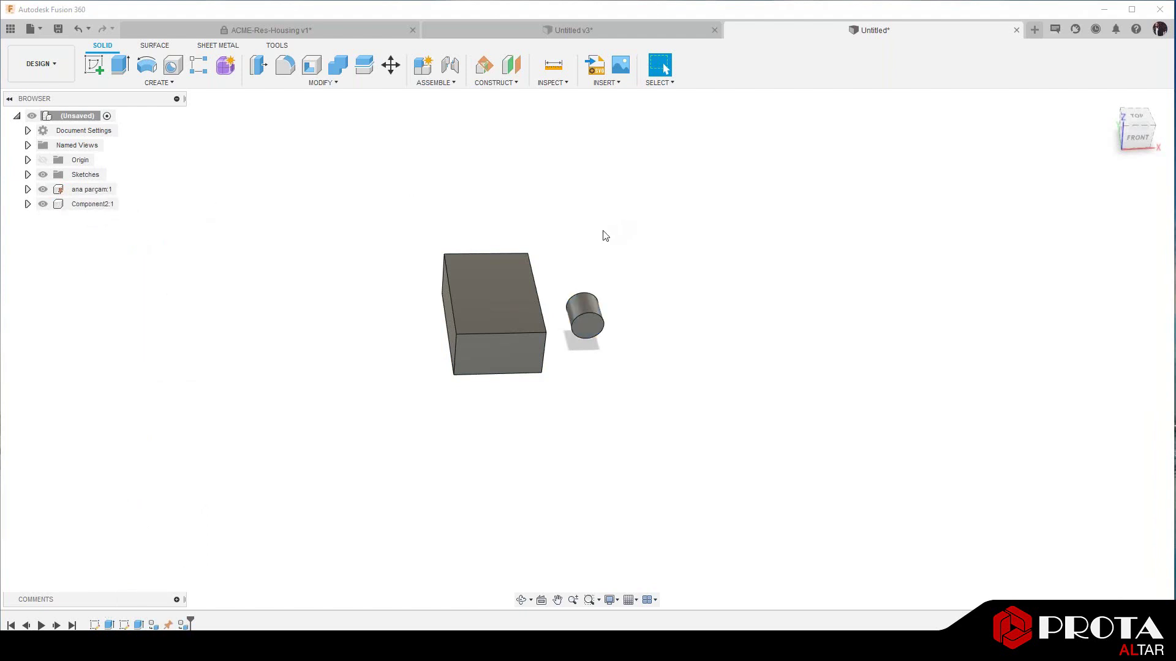
Step: Add a revolute joint about Z, seating the cylinder's base centre on the box's top centre
{"action": "left_click", "coordinate": [454, 84]}
{"action": "left_click", "coordinate": [431, 109]}
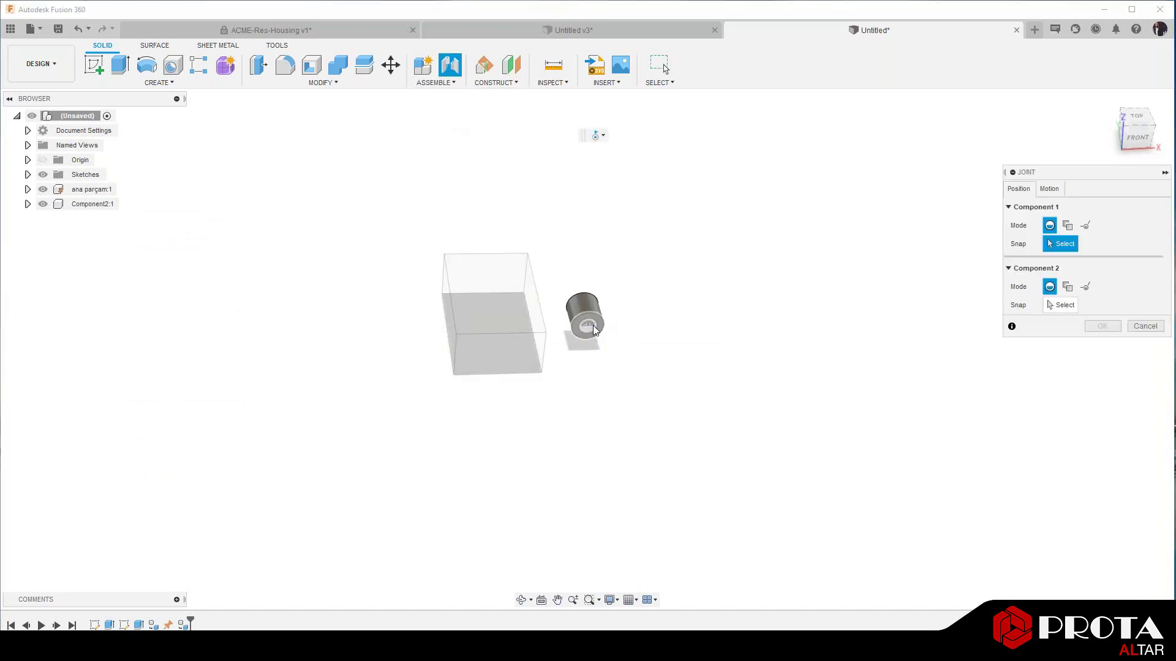
{"action": "left_click", "coordinate": [593, 329]}
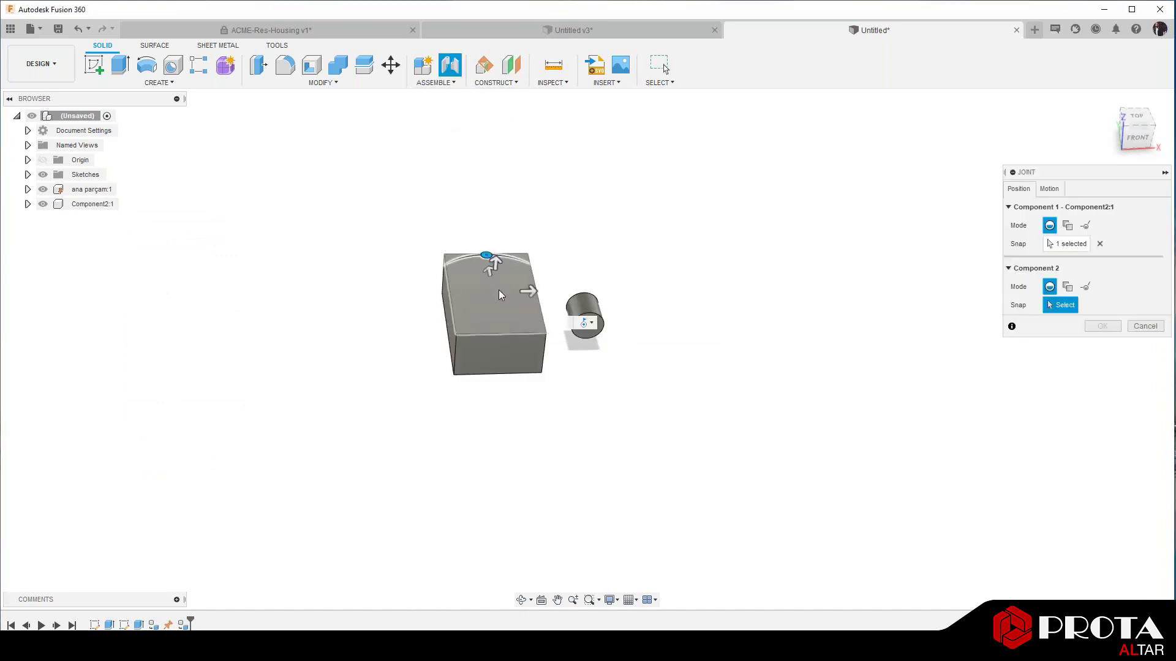
{"action": "left_click", "coordinate": [499, 295]}
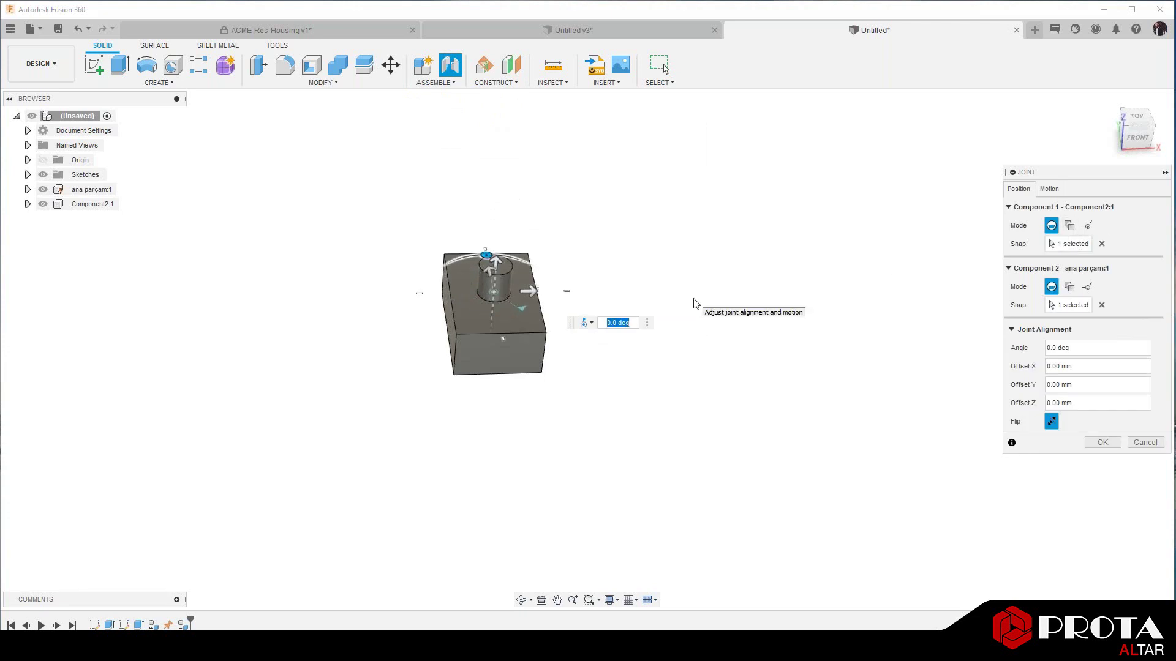
{"action": "left_click", "coordinate": [1048, 189]}
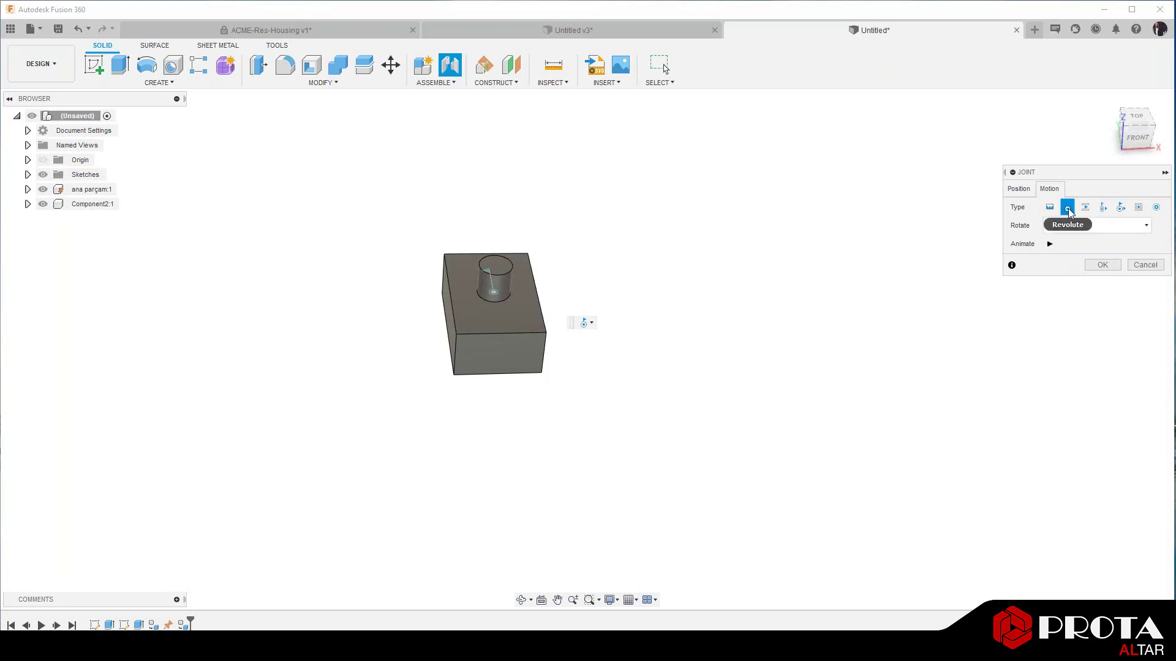
{"action": "left_click", "coordinate": [1093, 267]}
{"action": "left_click", "coordinate": [567, 84]}
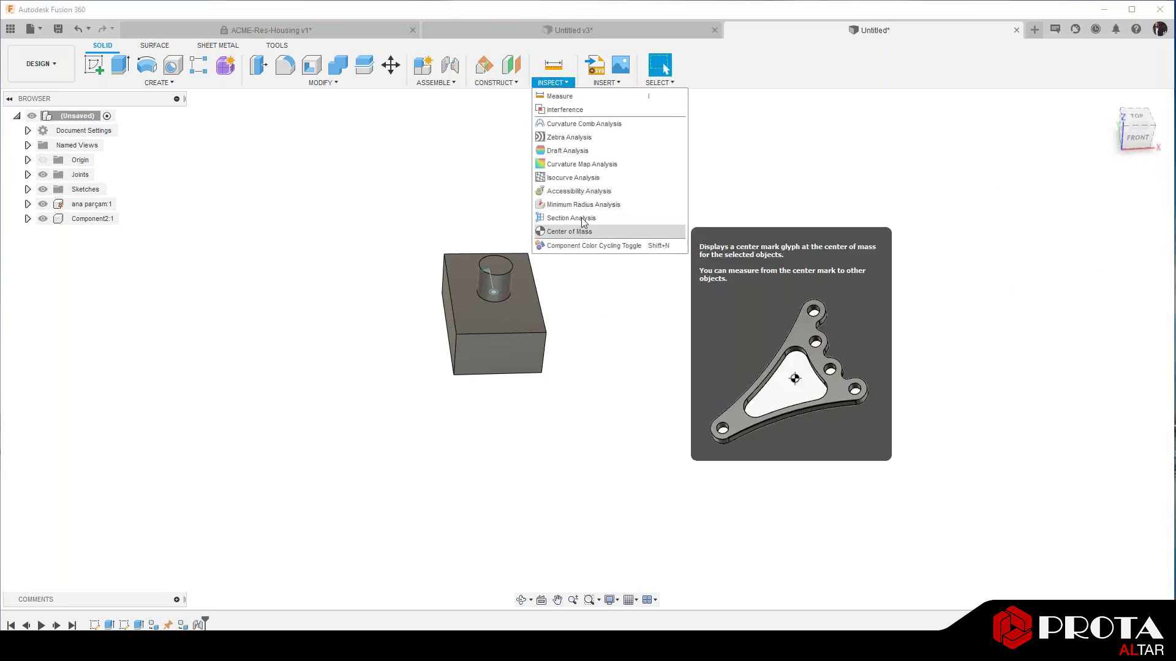
Step: Browse the Insert menu's McMaster-Carr catalogue and manufacturer part options
{"action": "left_click", "coordinate": [606, 82]}
{"action": "left_click", "coordinate": [631, 177]}
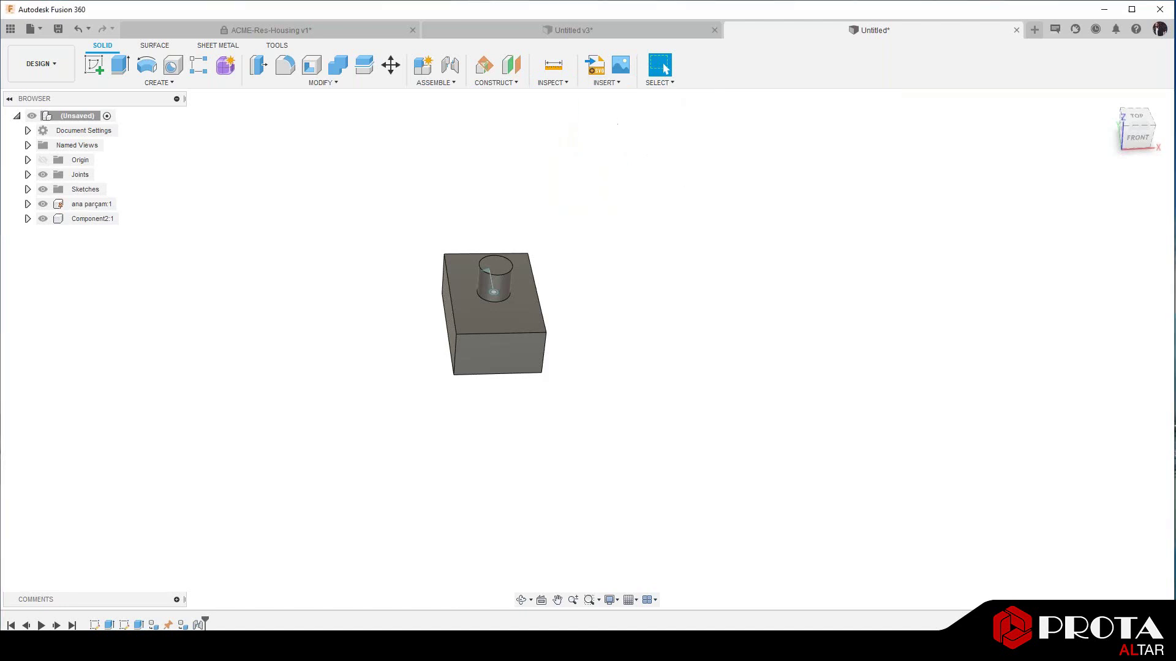
{"action": "left_click", "coordinate": [819, 462]}
{"action": "left_click", "coordinate": [608, 84]}
{"action": "left_click", "coordinate": [614, 193]}
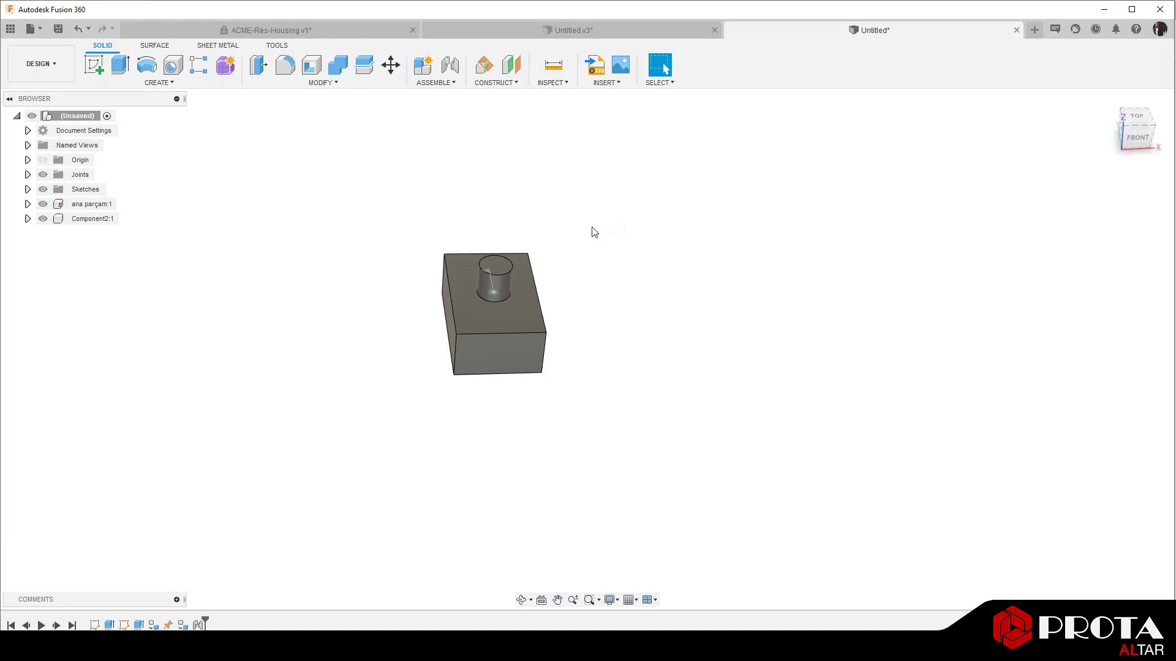
Step: Turn on Component Color Cycling for a pink box and yellow cylinder, then switch to ACME-Res-Housing v1
{"action": "left_click", "coordinate": [553, 82]}
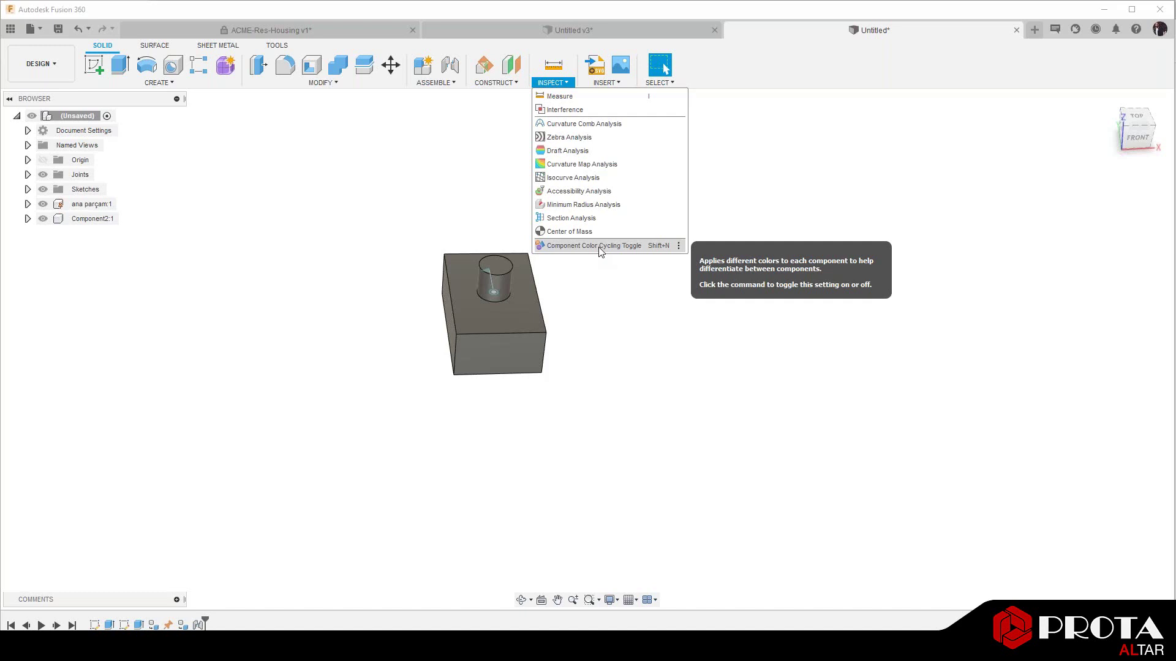
{"action": "left_click", "coordinate": [601, 248]}
{"action": "scroll", "coordinate": [498, 284], "scroll_direction": "up", "scroll_amount": 2}
{"action": "scroll", "coordinate": [499, 284], "scroll_direction": "up", "scroll_amount": 2}
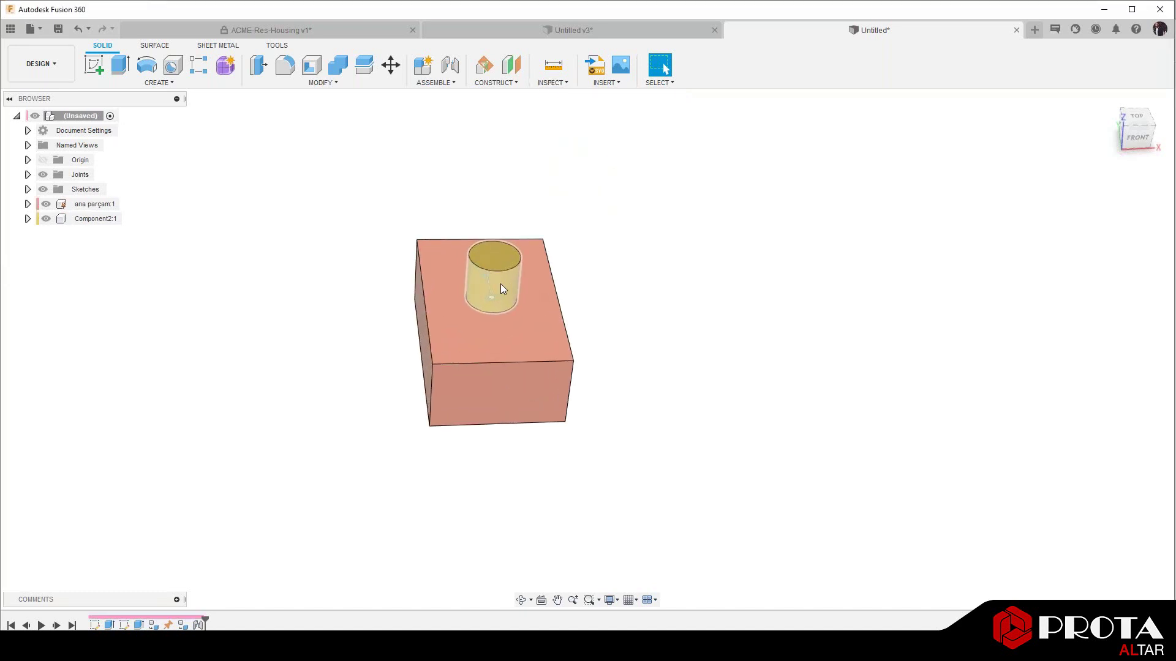
{"action": "mouse_move", "coordinate": [638, 267]}
{"action": "middle_mouse_down", "text": "shift"}
{"action": "mouse_move", "coordinate": [621, 286]}
{"action": "mouse_move", "coordinate": [614, 274]}
{"action": "middle_mouse_up", "text": "shift"}
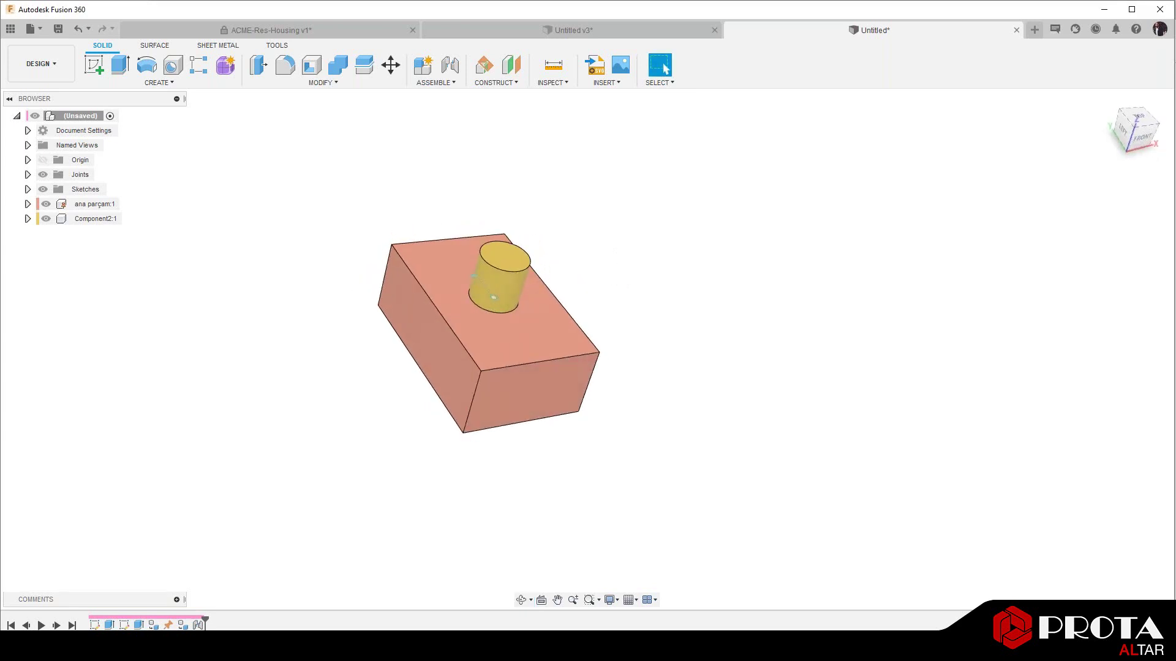
{"action": "left_click", "coordinate": [364, 35]}
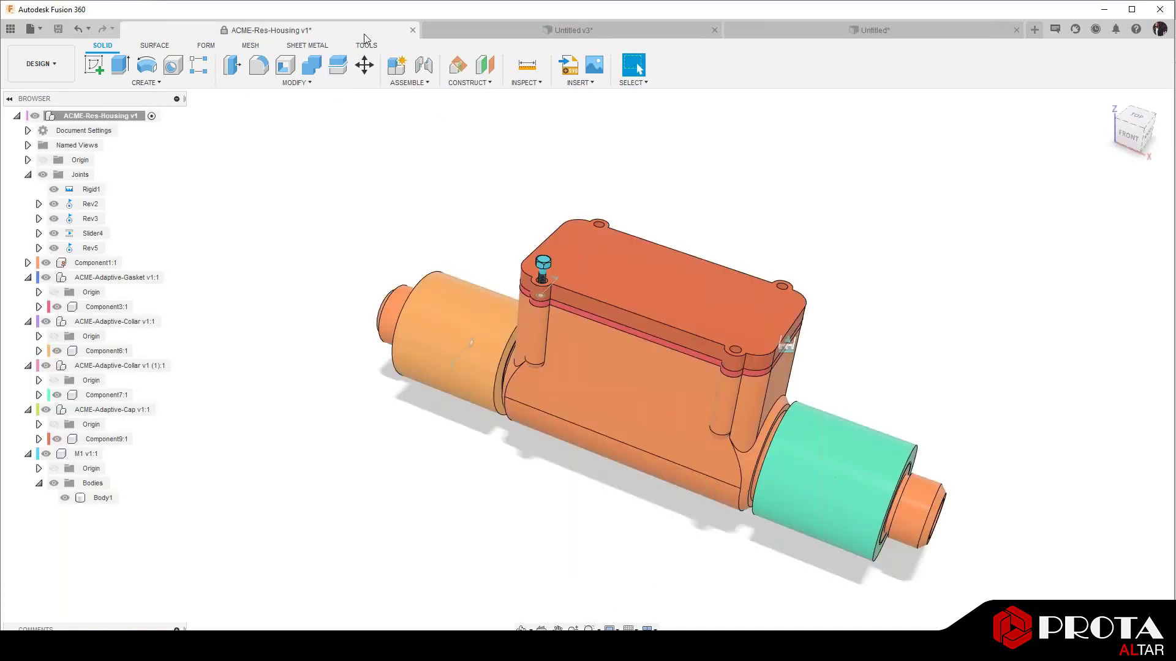
Step: Zoom on the housing assembly, then return to the Untitled design tab
{"action": "scroll", "coordinate": [796, 284], "scroll_direction": "down", "scroll_amount": 2}
{"action": "scroll", "coordinate": [825, 285], "scroll_direction": "up", "scroll_amount": 1}
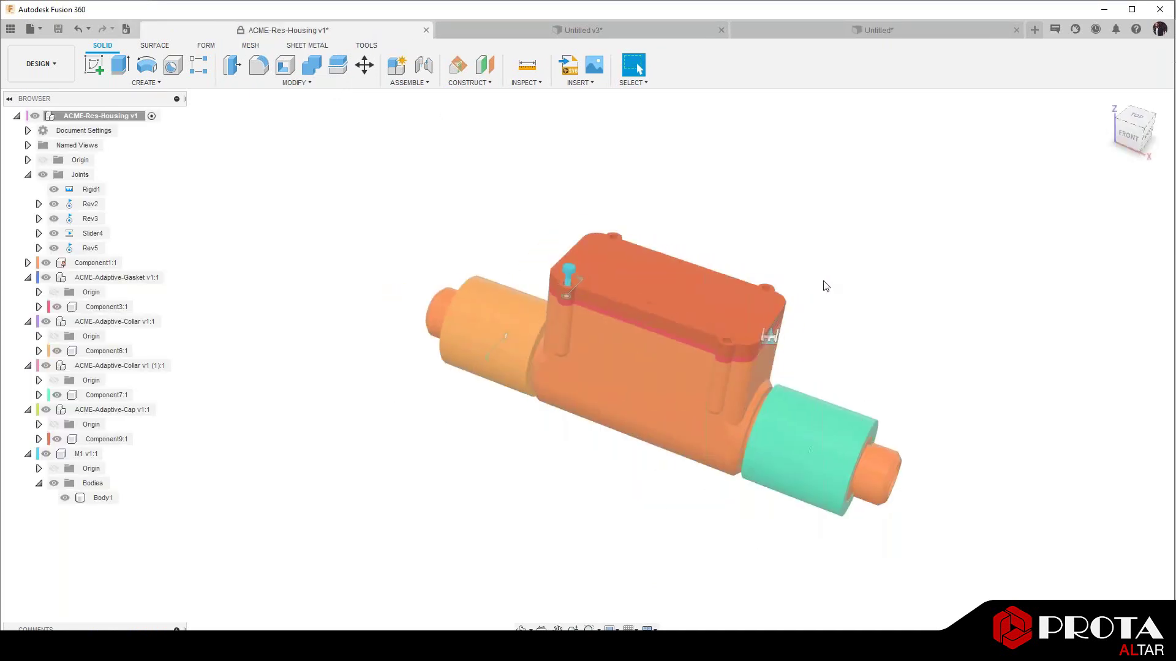
{"action": "scroll", "coordinate": [825, 287], "scroll_direction": "up", "scroll_amount": 1}
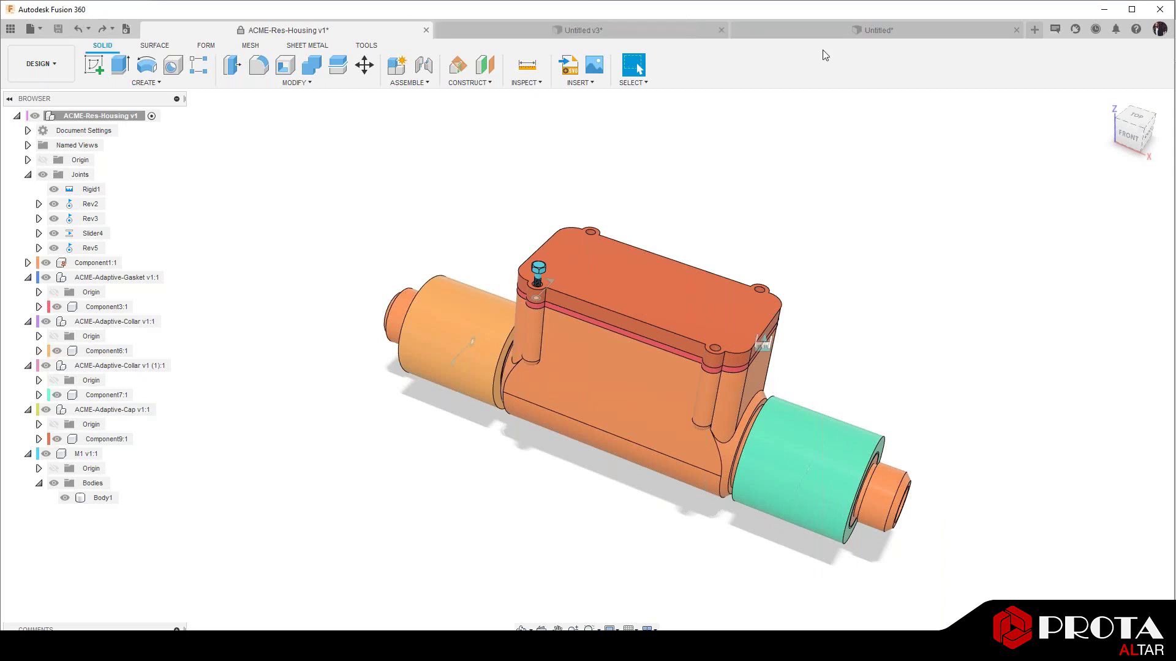
{"action": "left_click", "coordinate": [842, 32]}
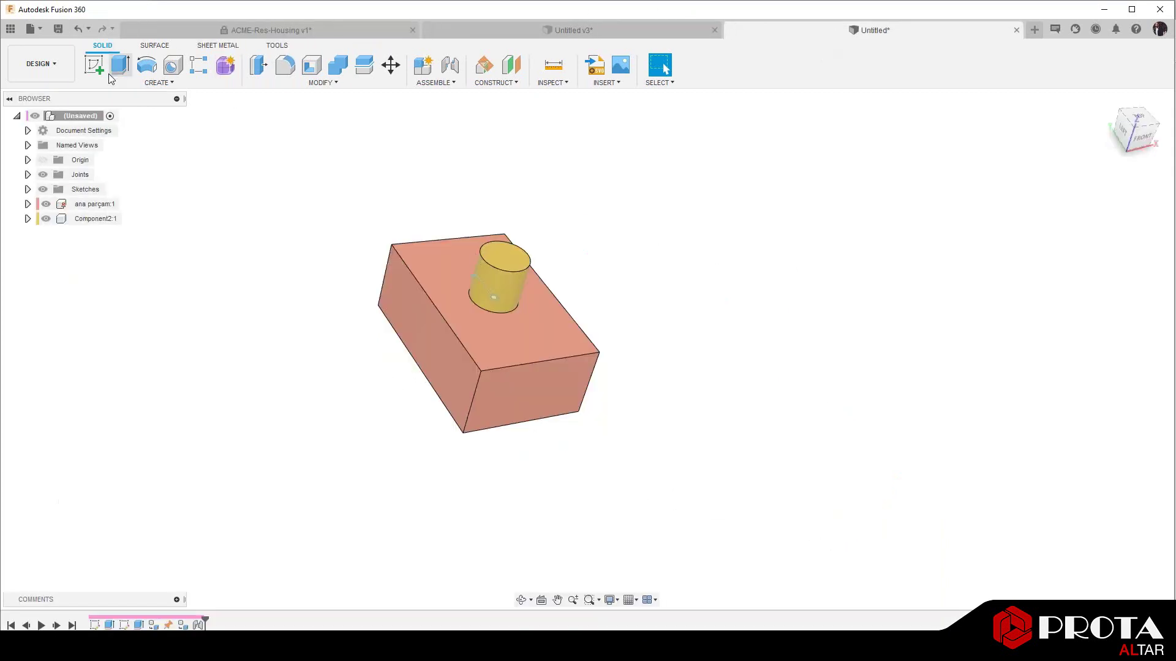
Step: Undo and redo the cylinder joint, then bring up the Inspect tools list
{"action": "left_click", "coordinate": [80, 28]}
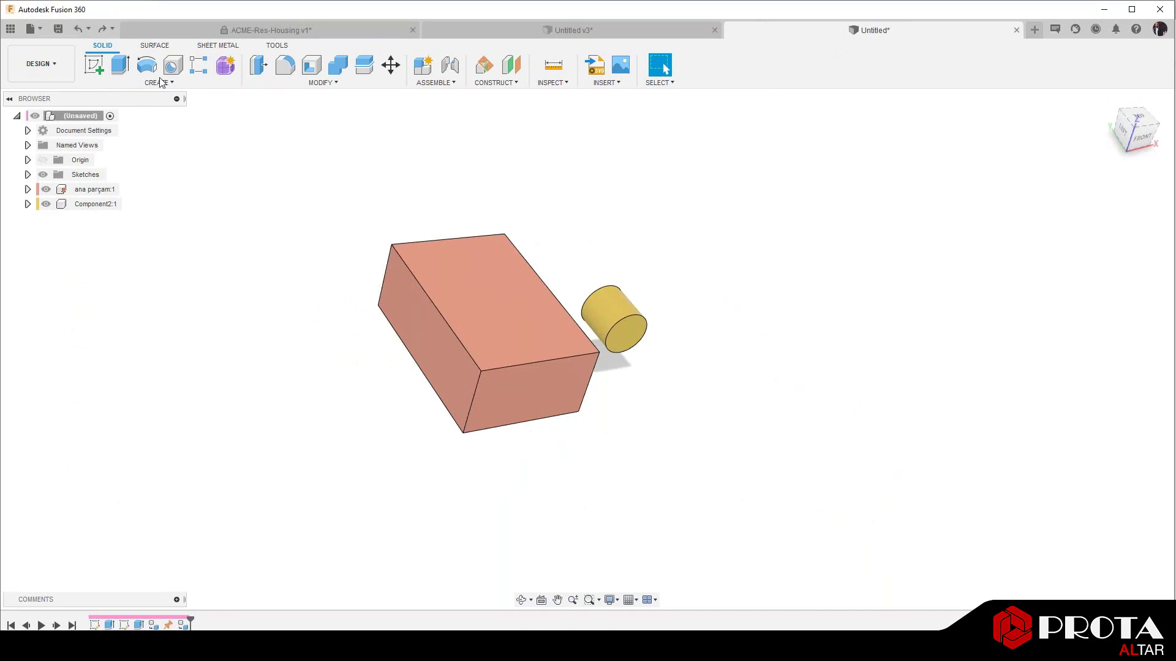
{"action": "left_click", "coordinate": [105, 29]}
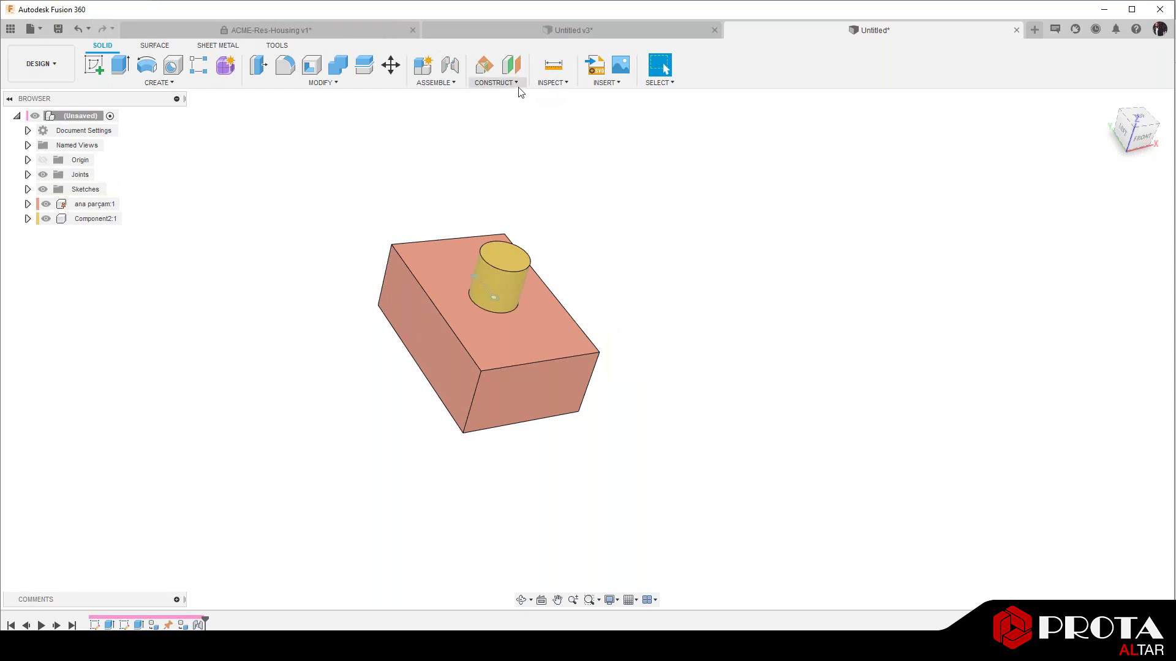
{"action": "left_click", "coordinate": [518, 84]}
{"action": "left_click", "coordinate": [553, 84]}
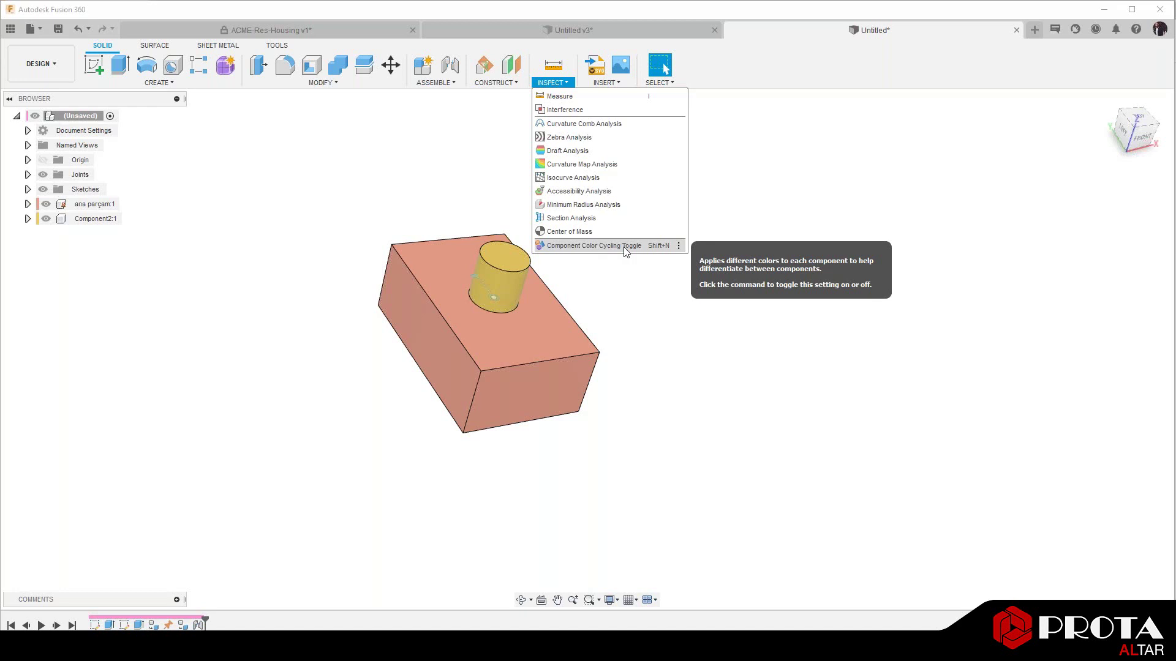
Step: Toggle Component Color Cycling off and back on, then orbit the test part
{"action": "left_click", "coordinate": [625, 245]}
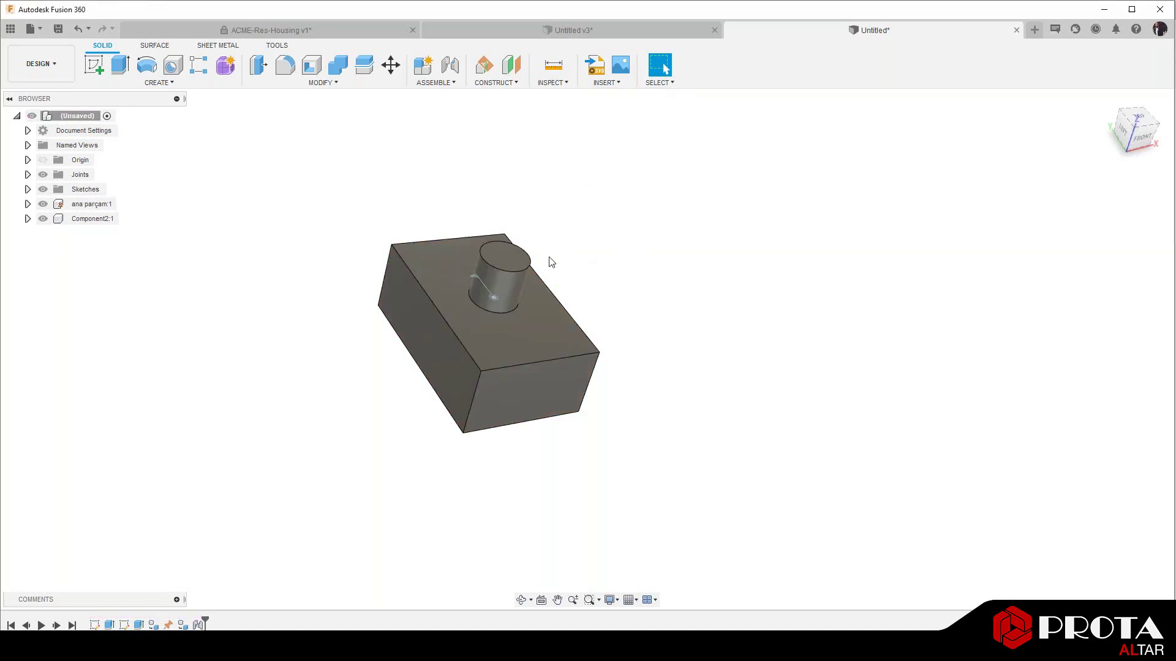
{"action": "left_click", "coordinate": [551, 84]}
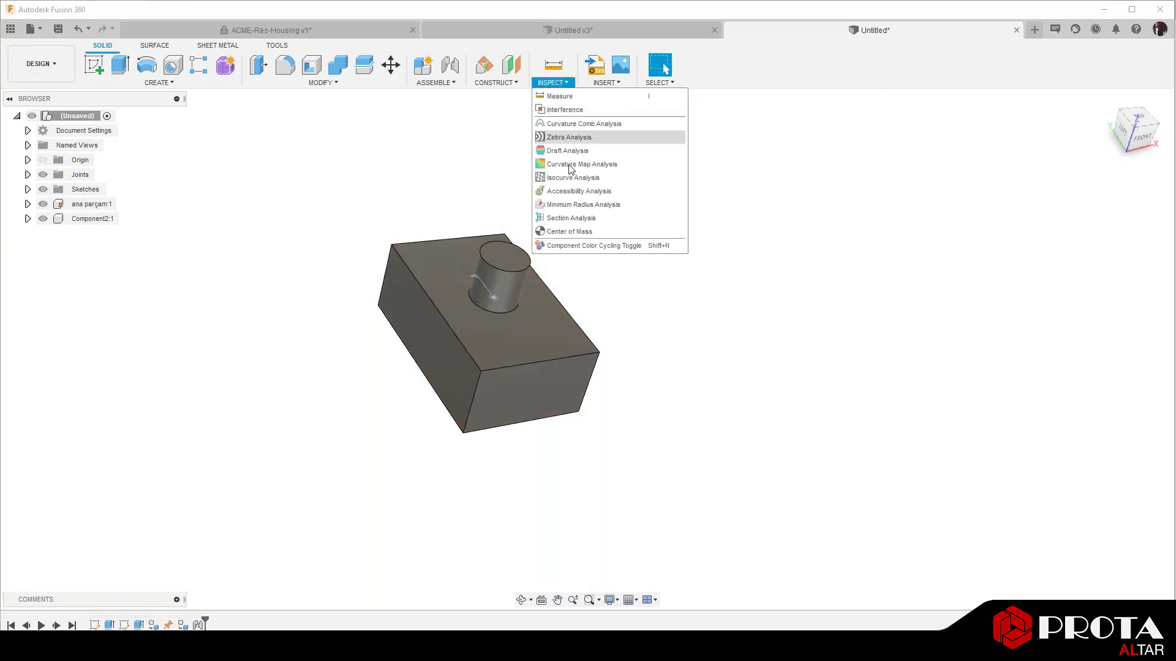
{"action": "left_click", "coordinate": [563, 246]}
{"action": "mouse_move", "coordinate": [604, 228]}
{"action": "middle_mouse_down", "text": "shift"}
{"action": "mouse_move", "coordinate": [637, 254]}
{"action": "mouse_move", "coordinate": [585, 231]}
{"action": "mouse_move", "coordinate": [683, 237]}
{"action": "middle_mouse_up", "text": "shift"}
{"action": "left_click_drag", "start_coordinate": [646, 231], "coordinate": [663, 229]}
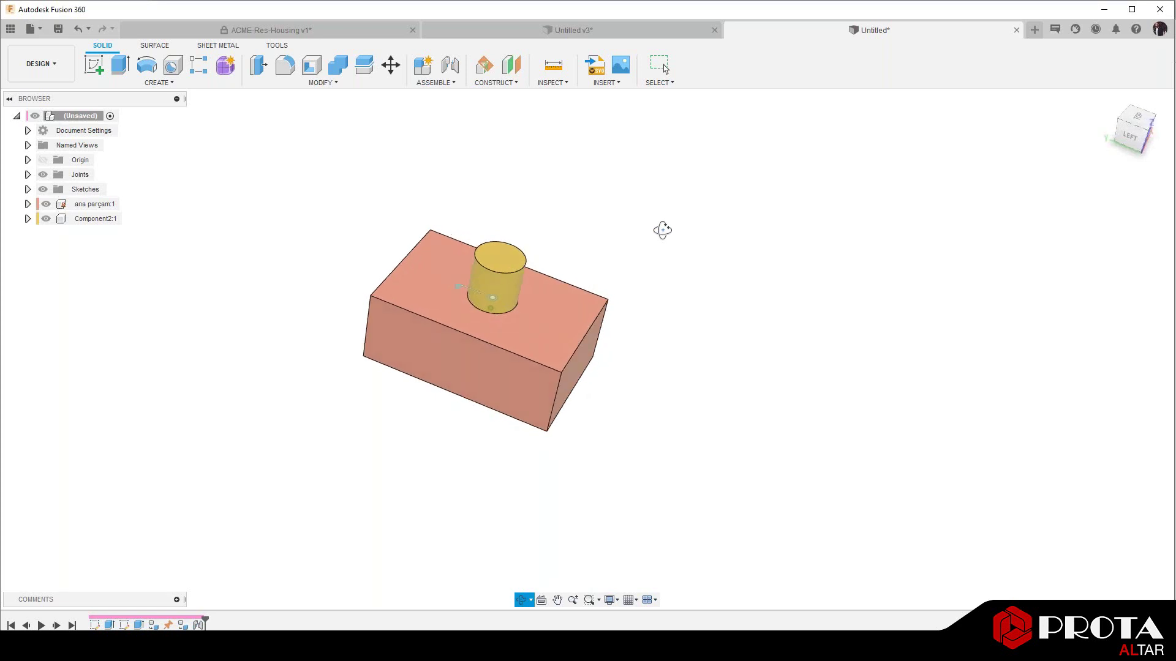
{"action": "key", "text": "Escape"}
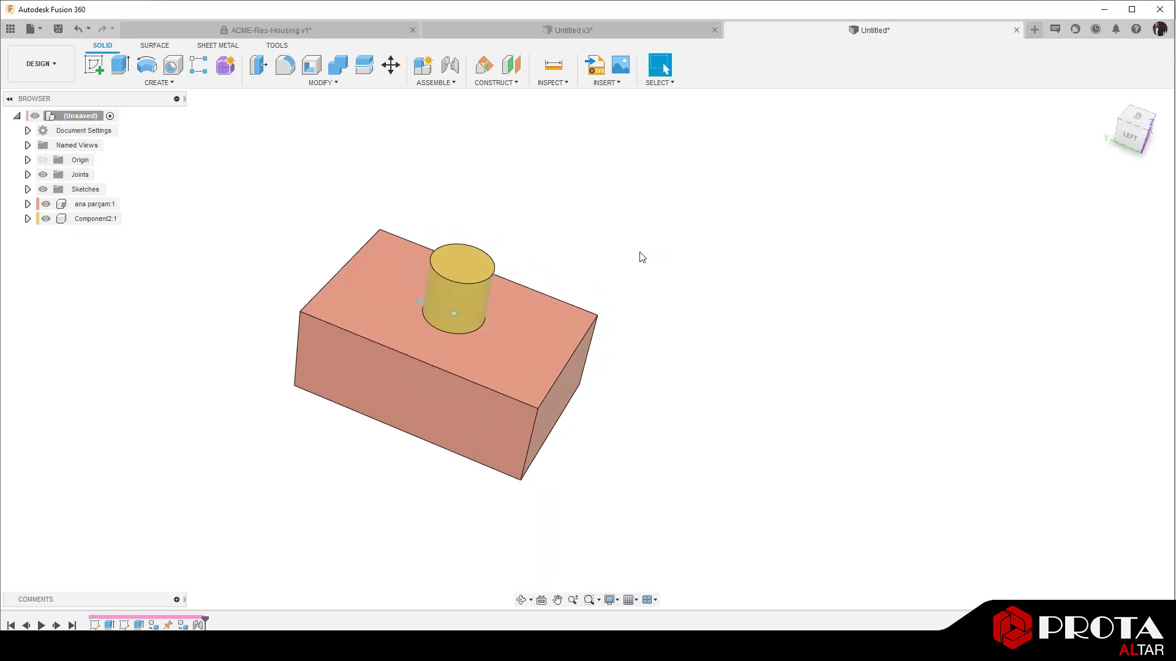
Step: Select the ana parçam component in the browser, clear it, and switch to ACME-Res-Housing v1
{"action": "left_click", "coordinate": [38, 204]}
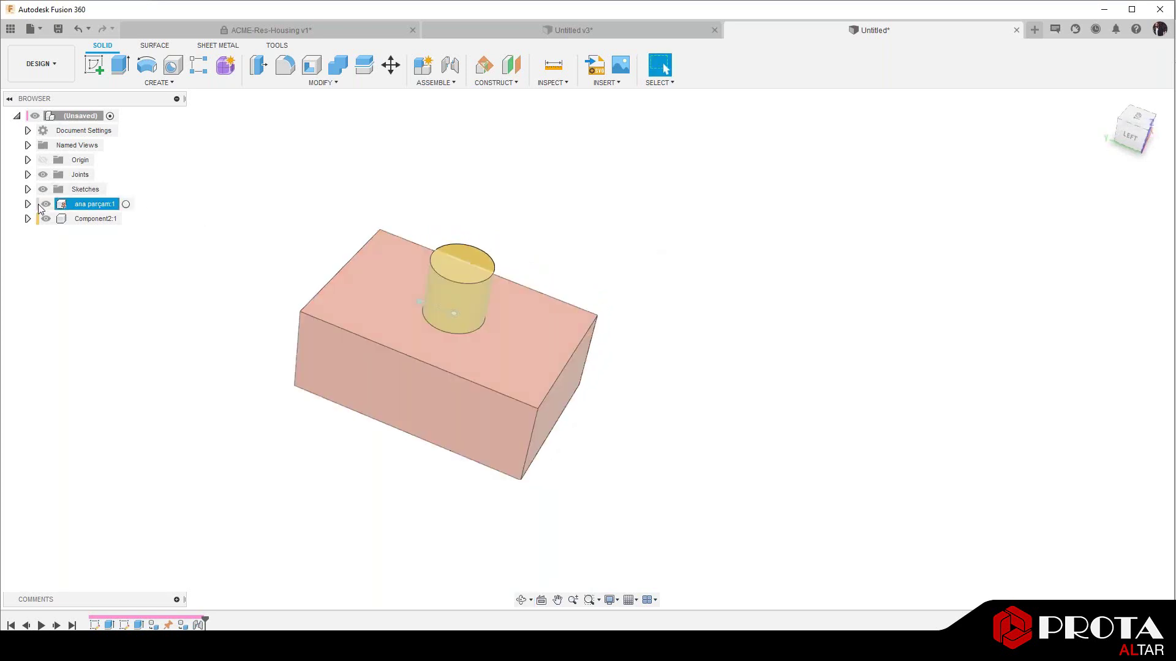
{"action": "left_click", "coordinate": [38, 216]}
{"action": "left_click", "coordinate": [39, 219]}
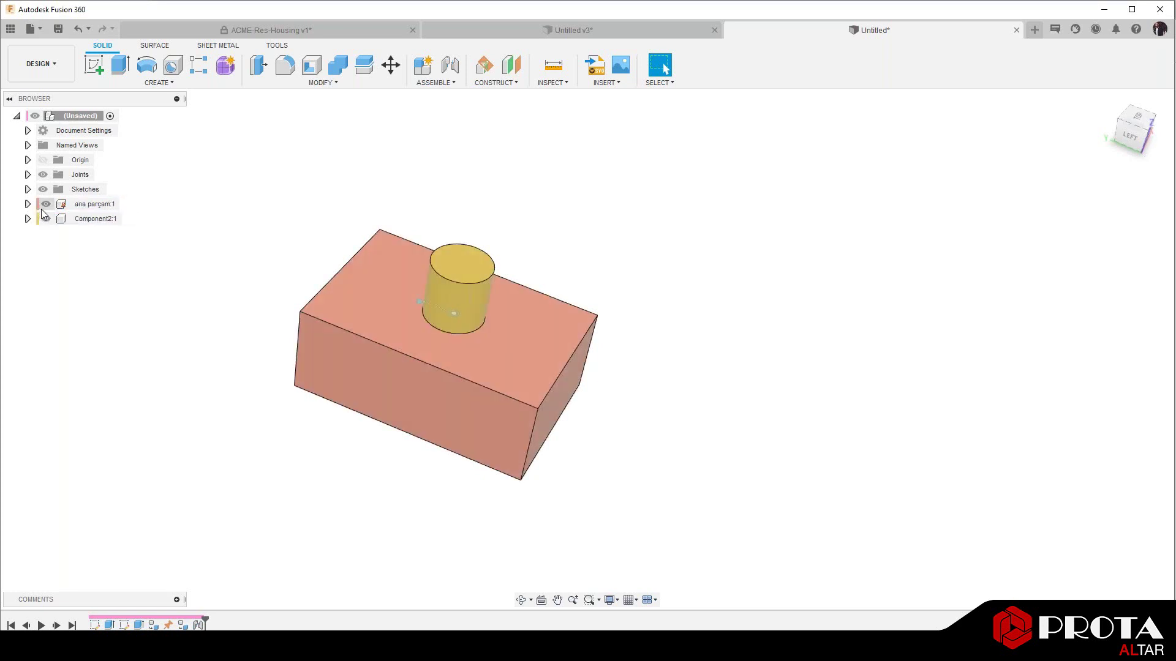
{"action": "left_click", "coordinate": [44, 205]}
{"action": "left_click", "coordinate": [831, 290]}
{"action": "scroll", "coordinate": [569, 191], "scroll_direction": "up", "scroll_amount": 3}
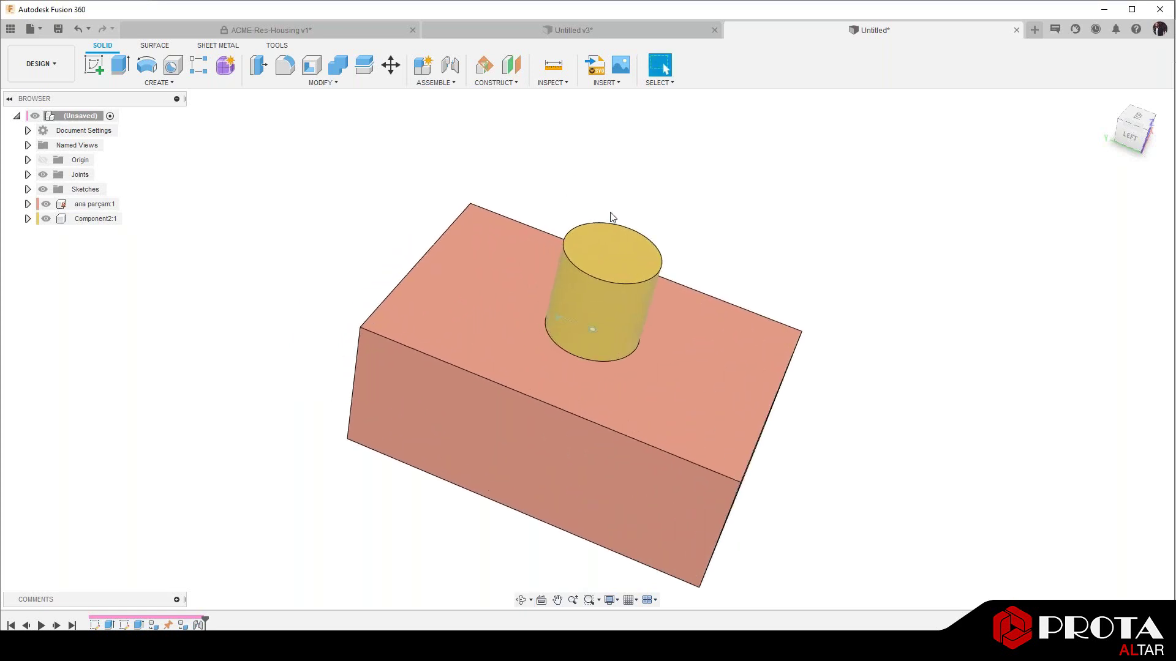
{"action": "left_click", "coordinate": [361, 28]}
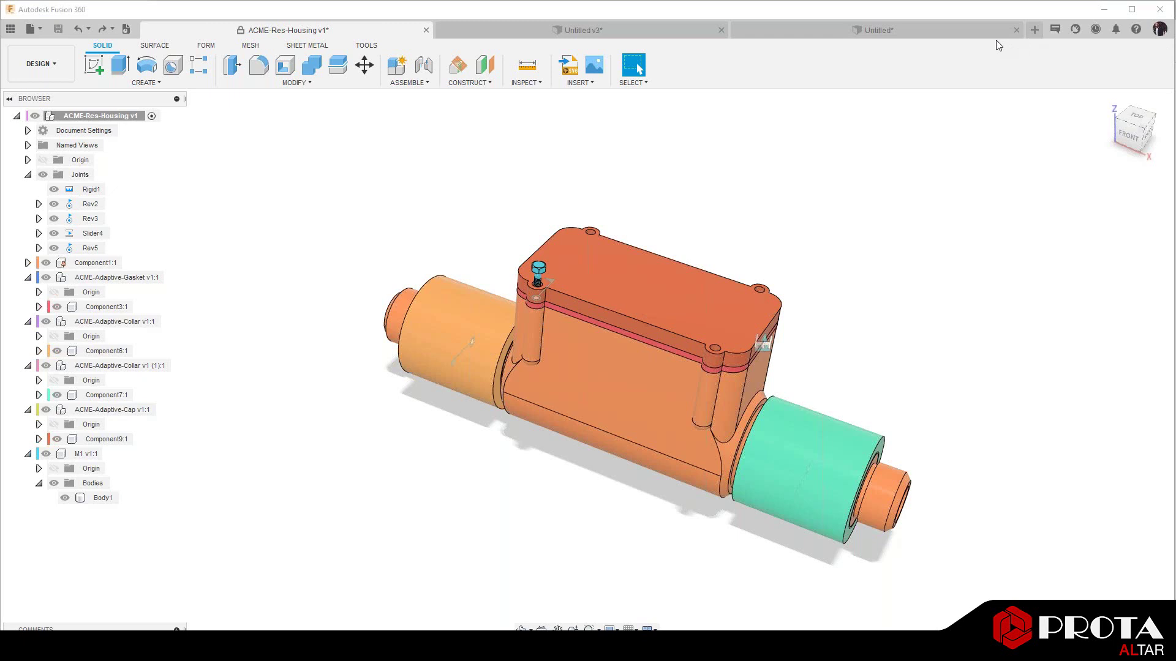
Step: Open the account menu from the user avatar at the top right
{"action": "left_click", "coordinate": [1158, 29]}
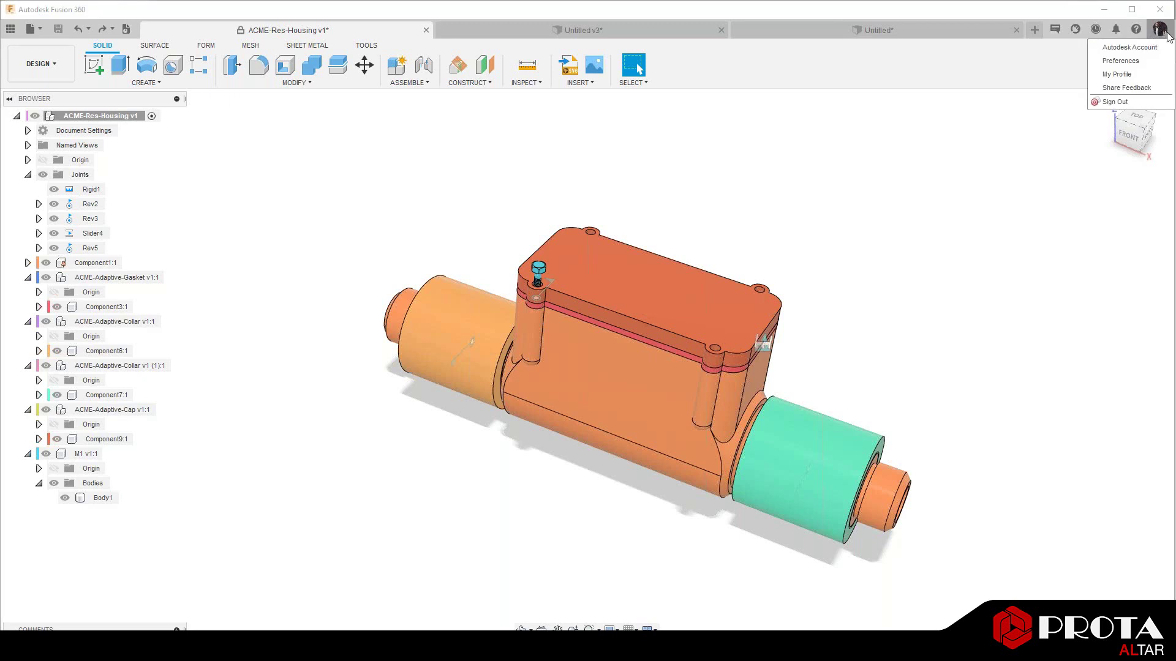
{"action": "left_click", "coordinate": [1161, 31]}
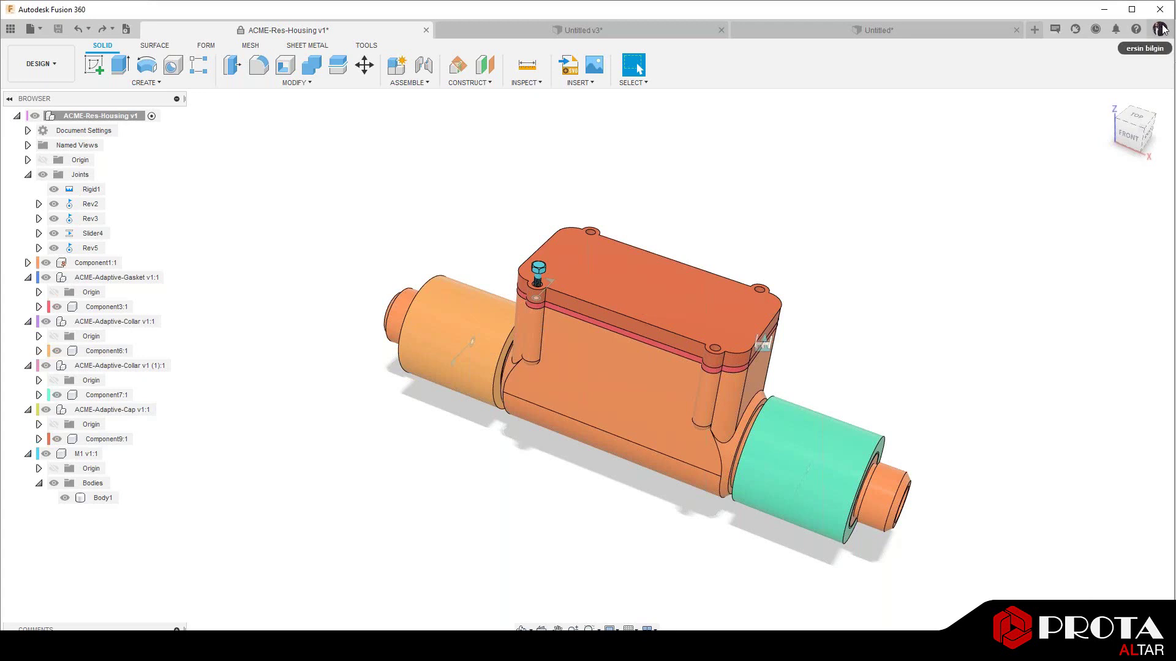
{"action": "left_click", "coordinate": [1160, 28]}
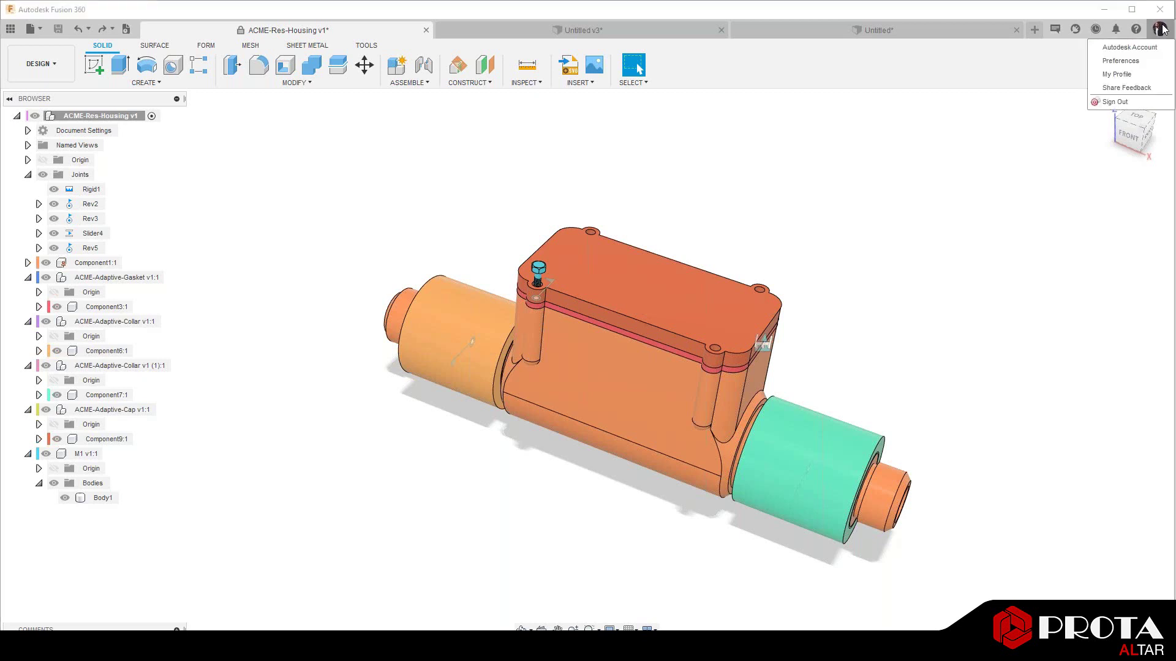
Step: Open Preferences and review Drawing, Drill, Color, Design, Manufacture, Material and API, ending on General
{"action": "left_click", "coordinate": [1119, 62]}
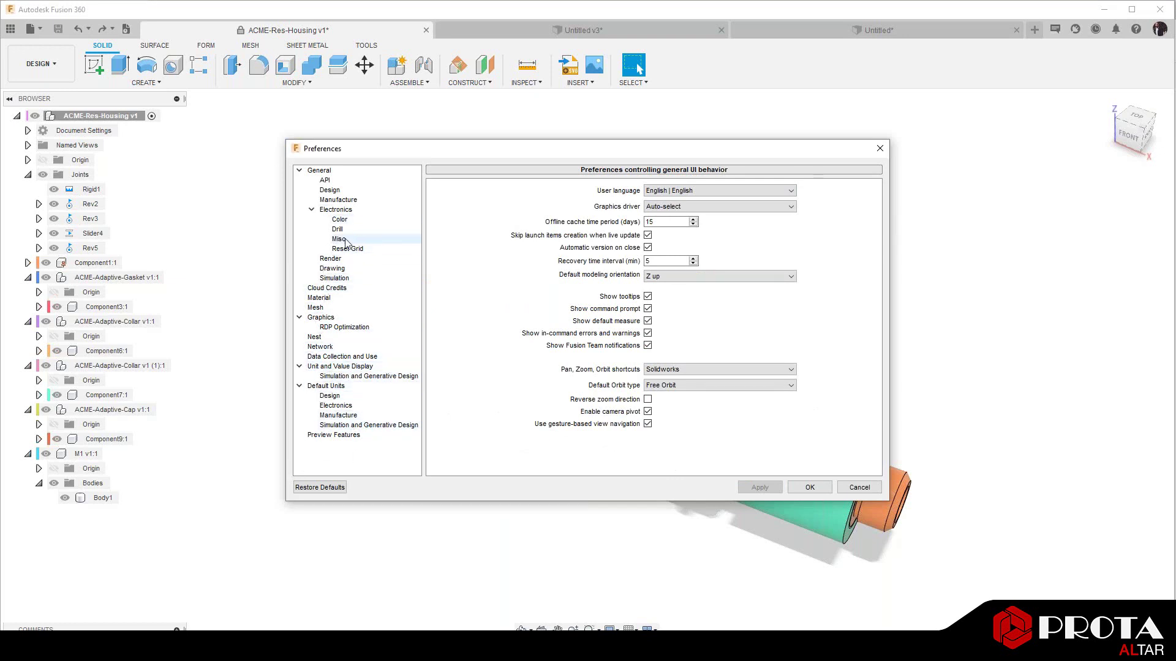
{"action": "left_click", "coordinate": [343, 269]}
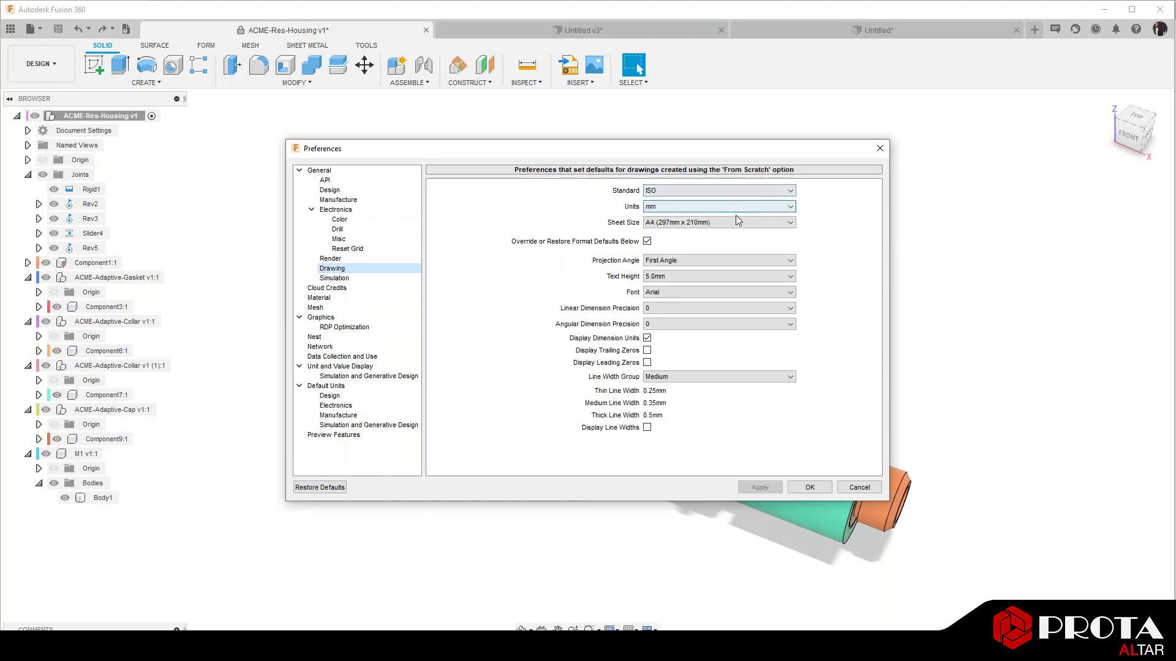
{"action": "left_click", "coordinate": [341, 231]}
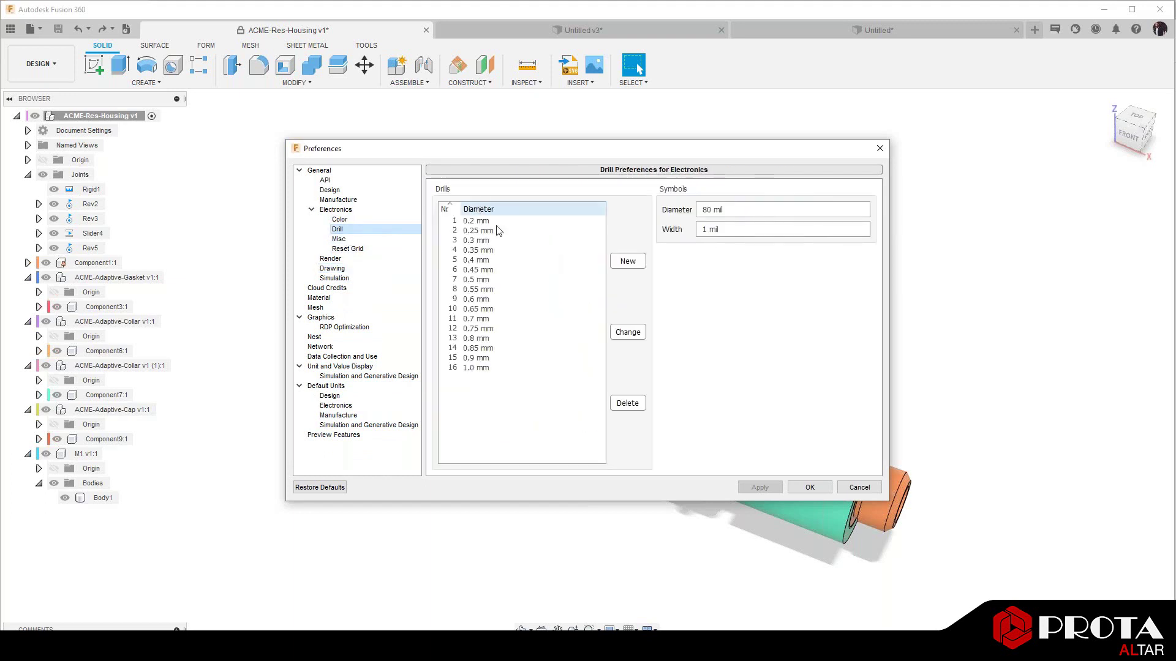
{"action": "left_click", "coordinate": [344, 221]}
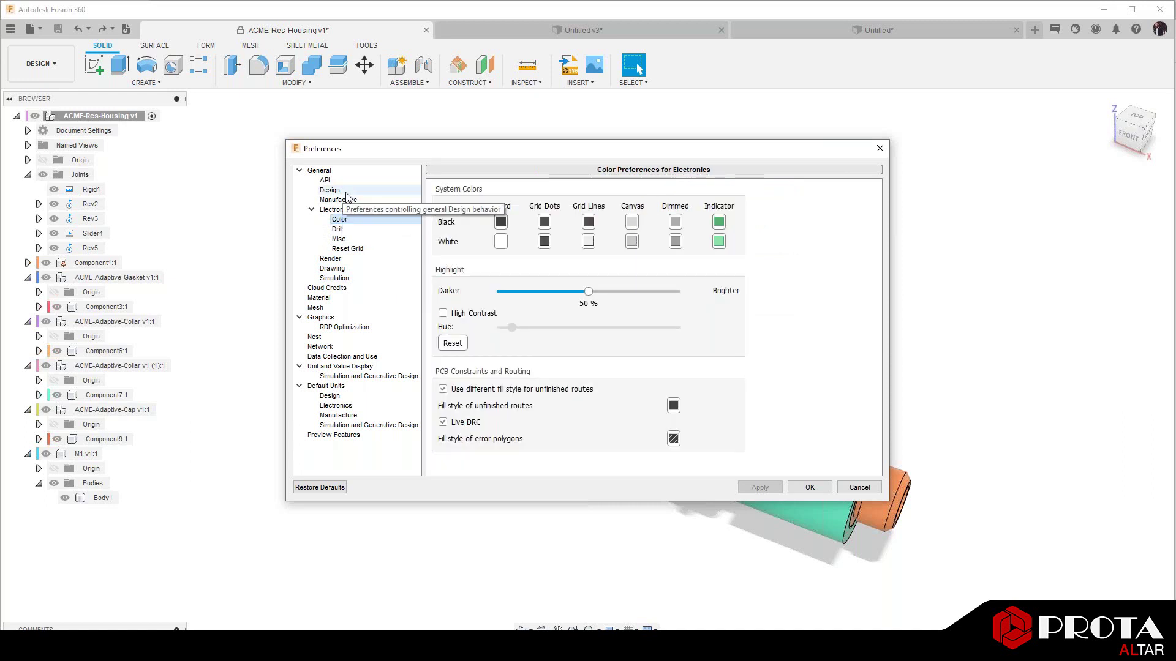
{"action": "left_click", "coordinate": [329, 190]}
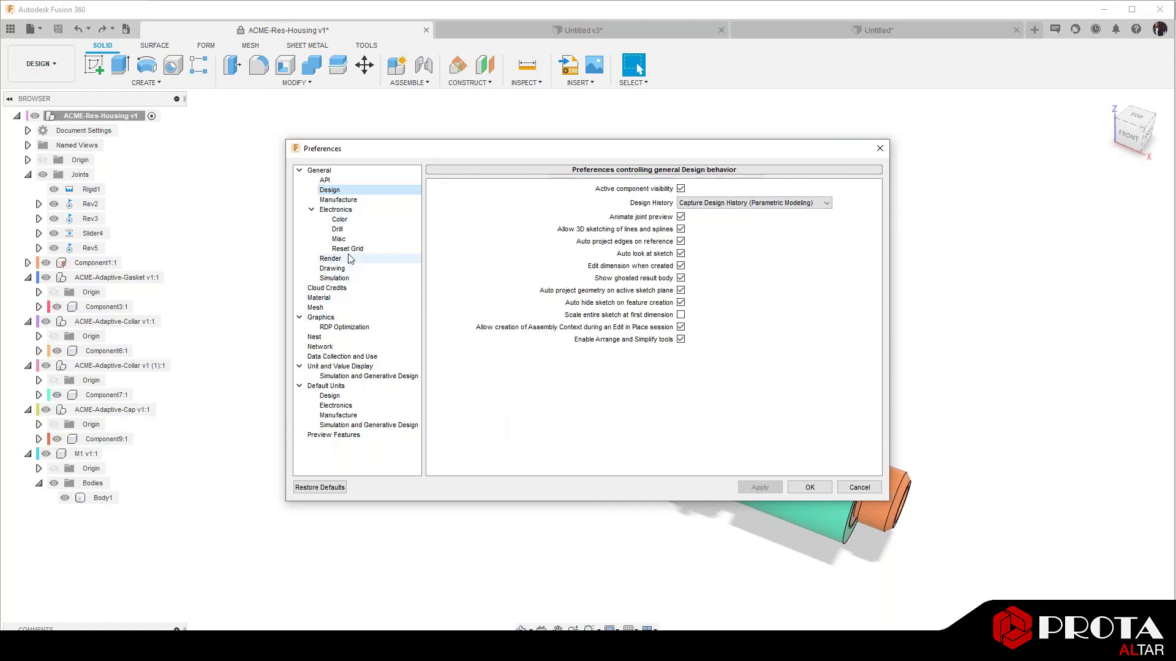
{"action": "left_click", "coordinate": [339, 200]}
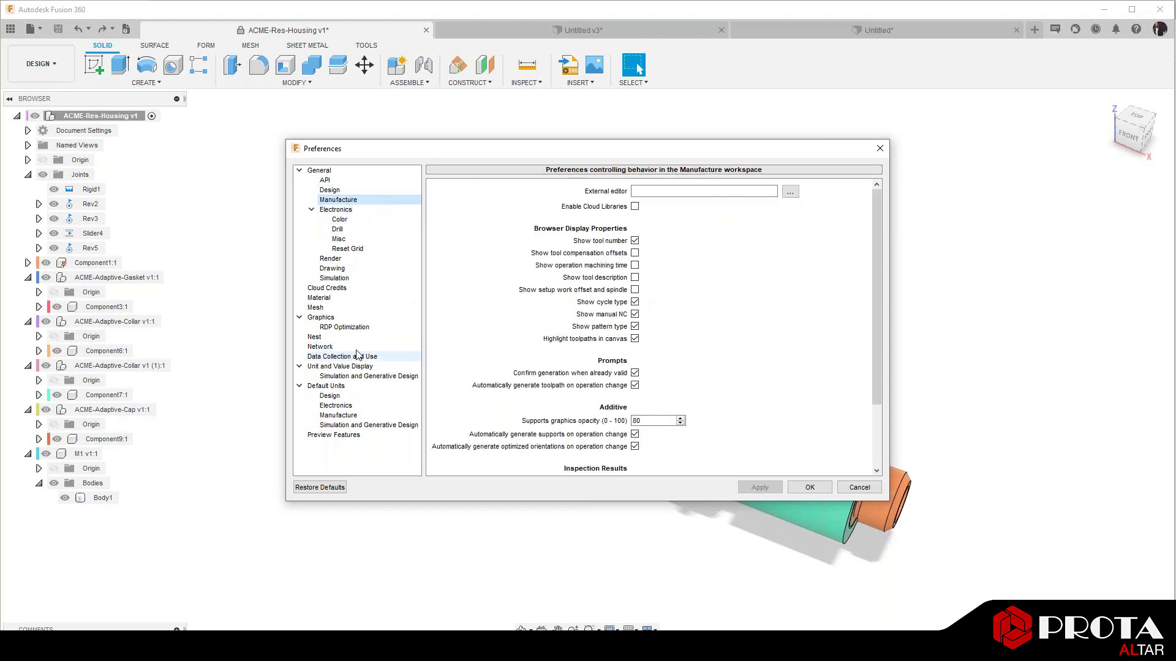
{"action": "left_click", "coordinate": [341, 299]}
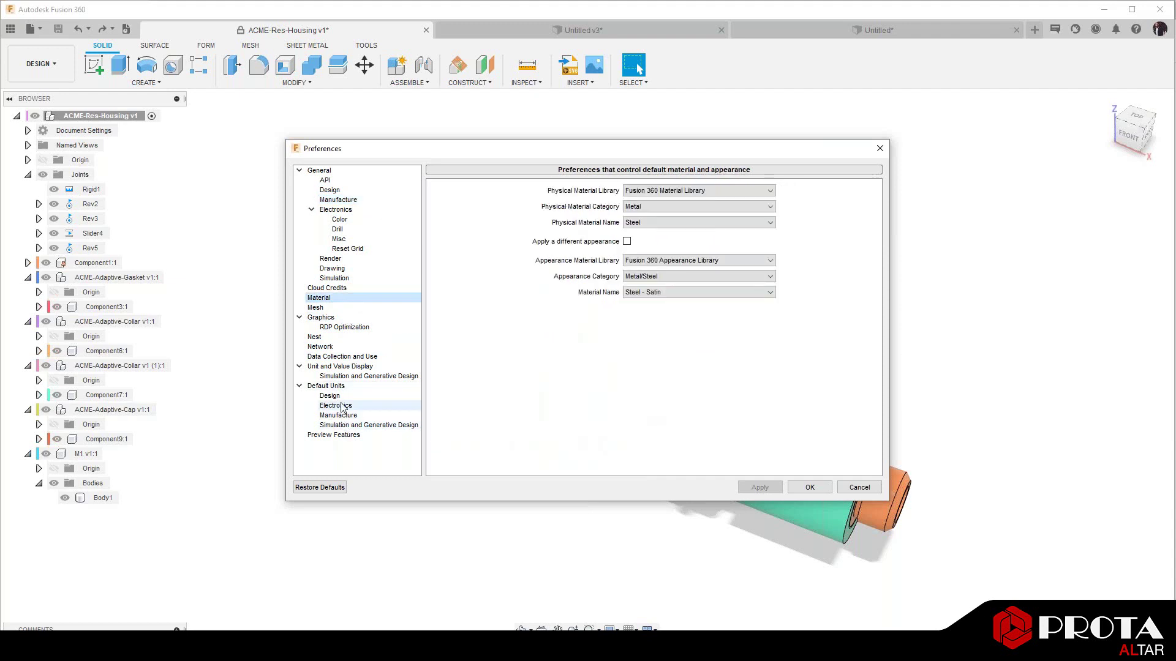
{"action": "left_click", "coordinate": [337, 180]}
{"action": "left_click", "coordinate": [339, 171]}
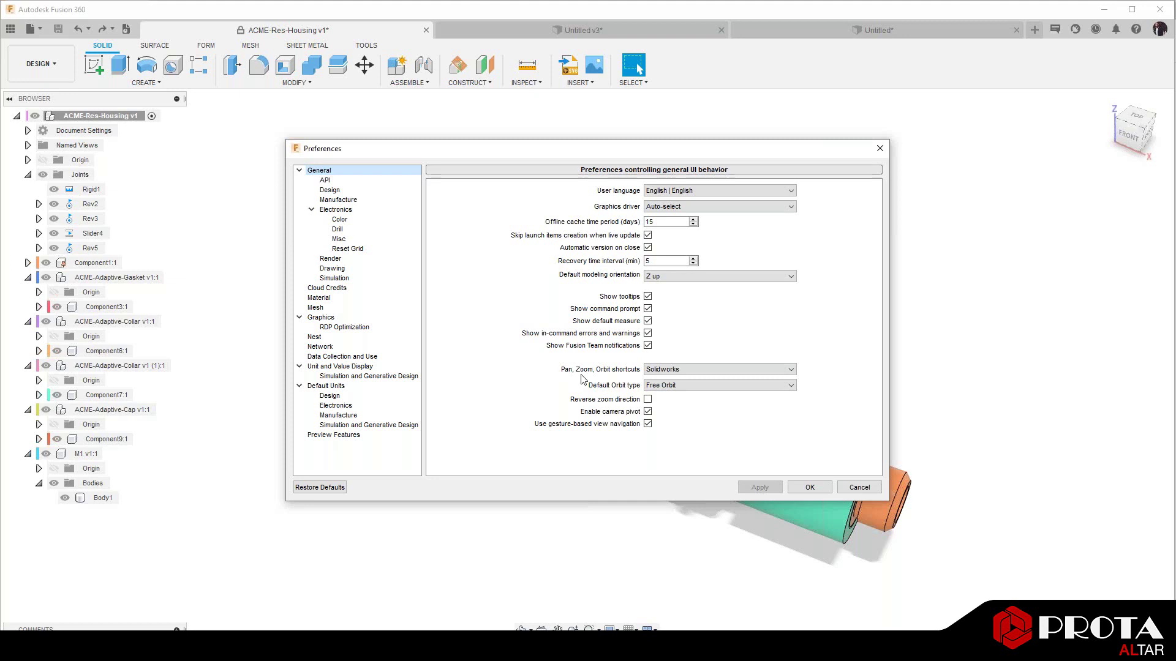
Step: Keep Solidworks as the Pan, Zoom, Orbit shortcut scheme and close Preferences with OK
{"action": "left_click", "coordinate": [704, 370]}
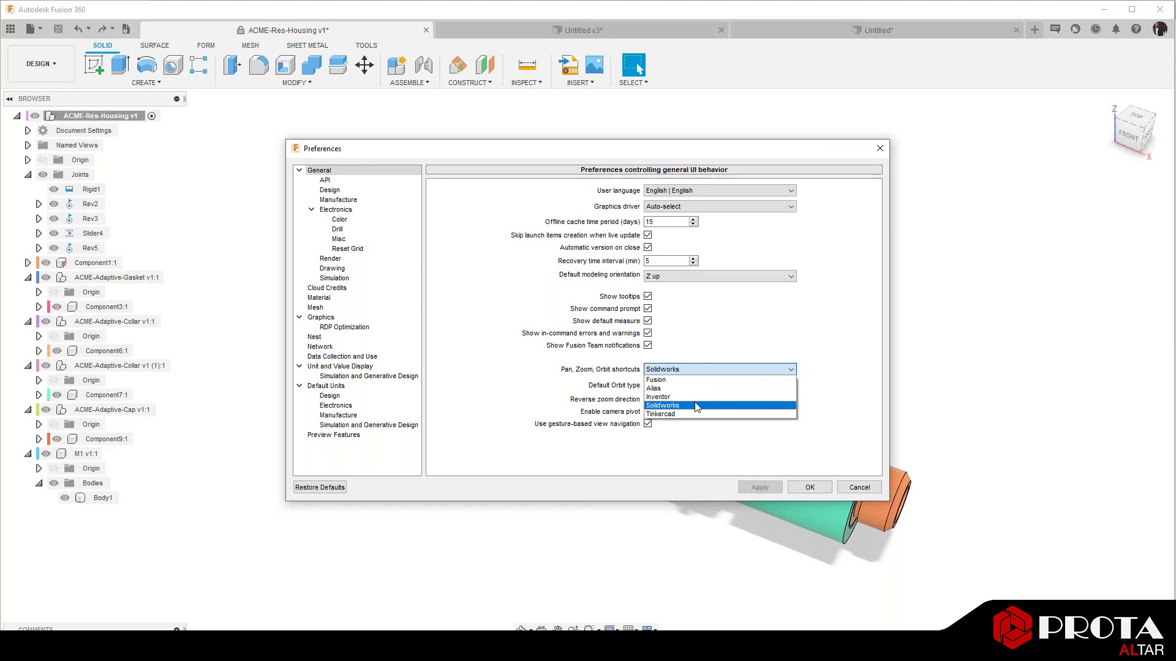
{"action": "left_click", "coordinate": [696, 407]}
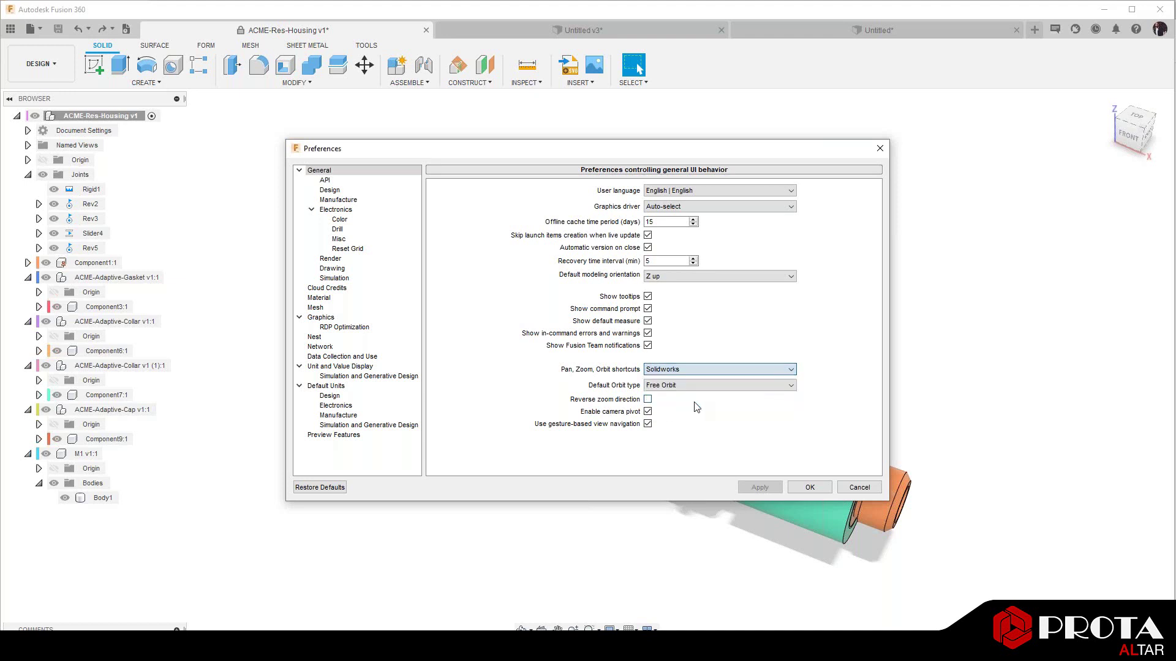
{"action": "left_click_drag", "start_coordinate": [694, 153], "coordinate": [532, 109]}
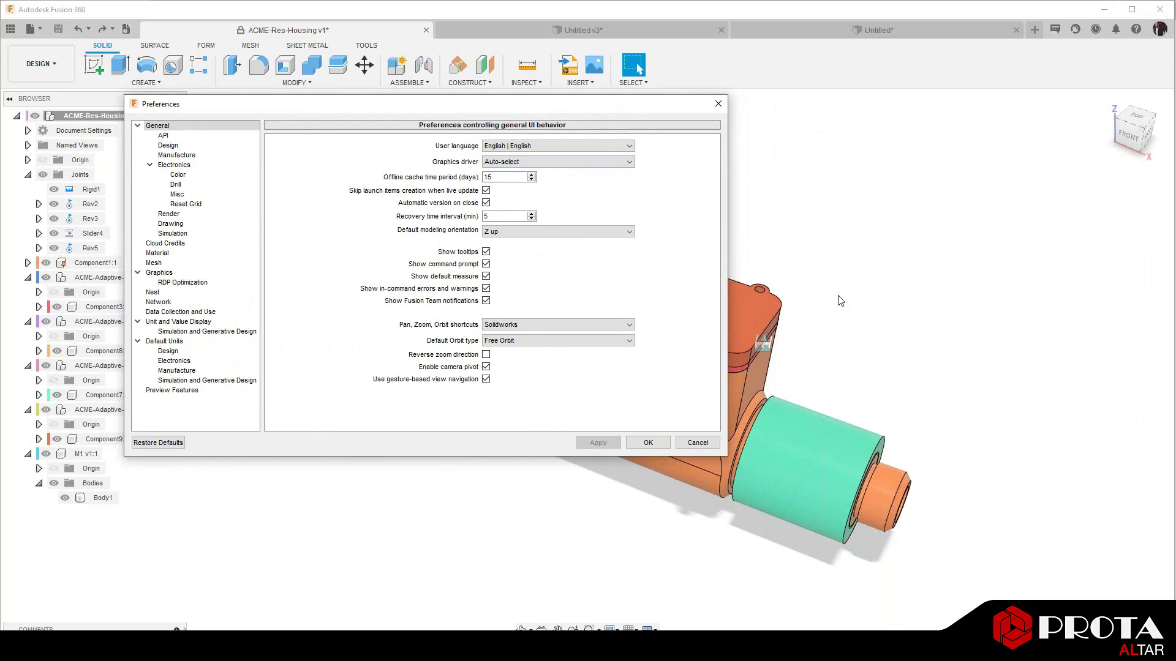
{"action": "left_click", "coordinate": [648, 443]}
{"action": "mouse_move", "coordinate": [892, 244]}
{"action": "middle_mouse_down"}
{"action": "mouse_move", "coordinate": [845, 316]}
{"action": "mouse_move", "coordinate": [916, 247]}
{"action": "mouse_move", "coordinate": [854, 307]}
{"action": "middle_mouse_up"}
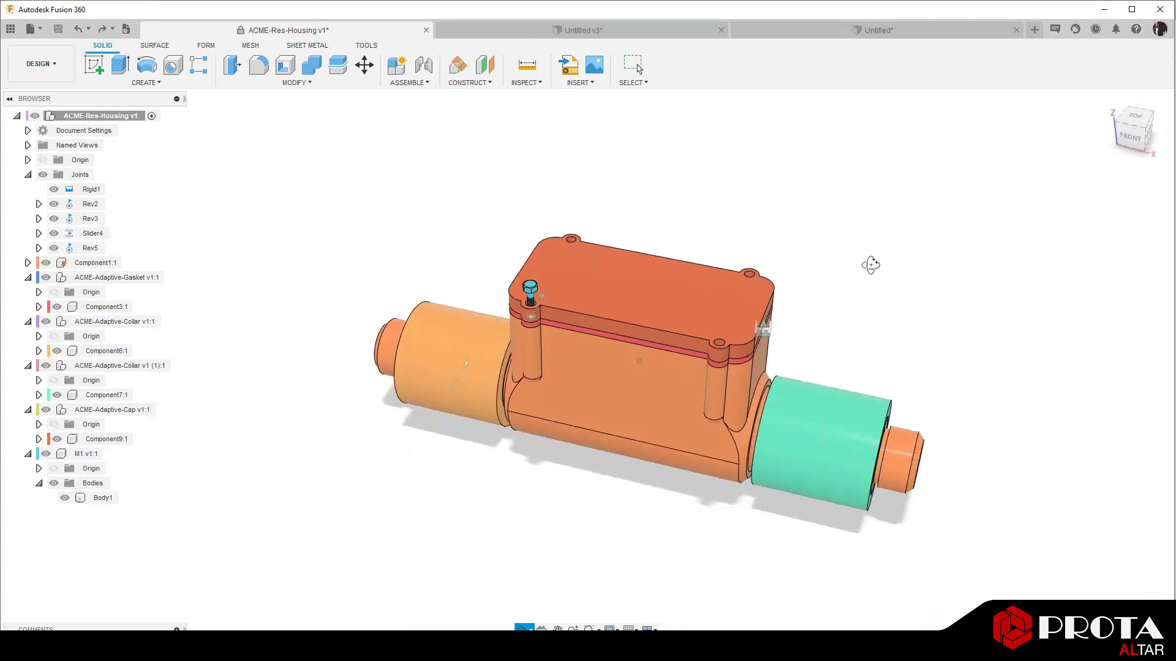
{"action": "mouse_move", "coordinate": [855, 306]}
{"action": "left_mouse_down"}
{"action": "mouse_move", "coordinate": [882, 244]}
{"action": "mouse_move", "coordinate": [852, 289]}
{"action": "mouse_move", "coordinate": [879, 255]}
{"action": "mouse_move", "coordinate": [879, 355]}
{"action": "mouse_move", "coordinate": [912, 325]}
{"action": "mouse_move", "coordinate": [845, 257]}
{"action": "mouse_move", "coordinate": [858, 252]}
{"action": "mouse_move", "coordinate": [812, 265]}
{"action": "mouse_move", "coordinate": [853, 265]}
{"action": "mouse_move", "coordinate": [839, 262]}
{"action": "left_mouse_up"}
{"action": "key", "text": "Escape"}
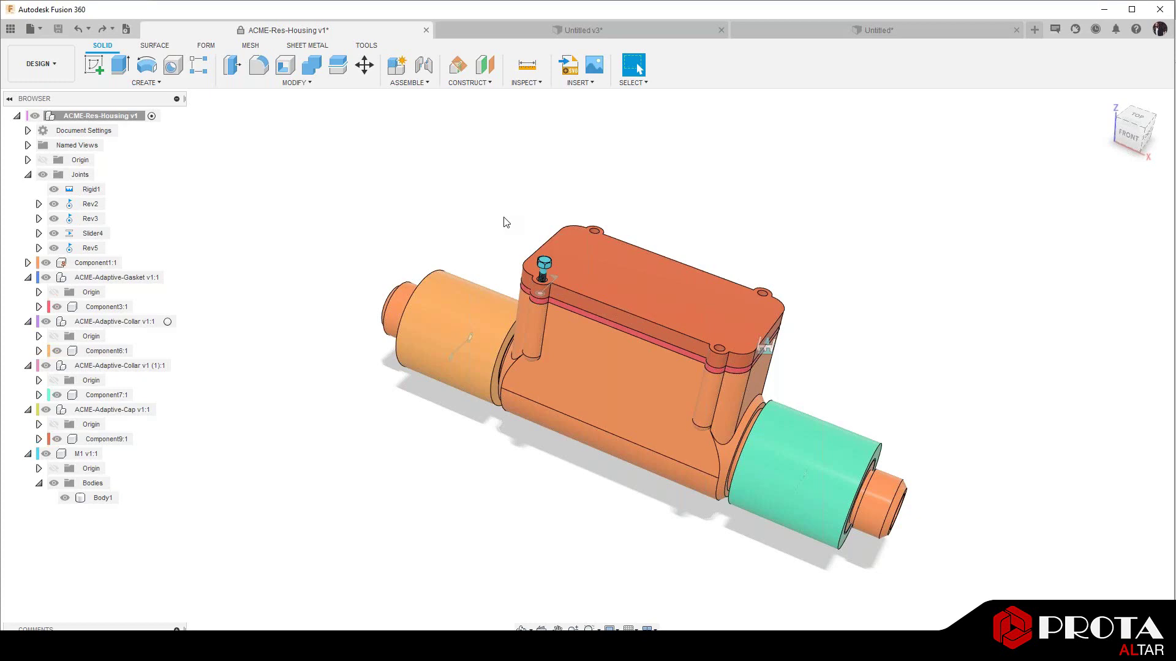
Step: Browse the project files in the Data Panel, then close it and show the File menu
{"action": "left_click", "coordinate": [11, 29]}
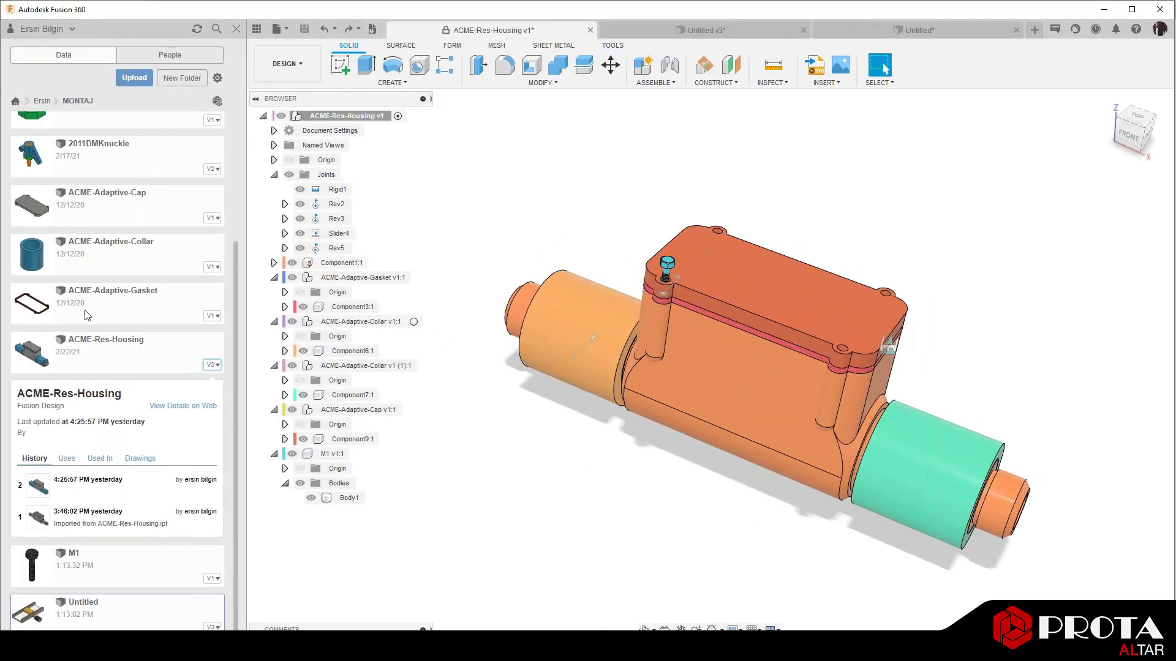
{"action": "scroll", "coordinate": [86, 315], "scroll_direction": "up", "scroll_amount": 3}
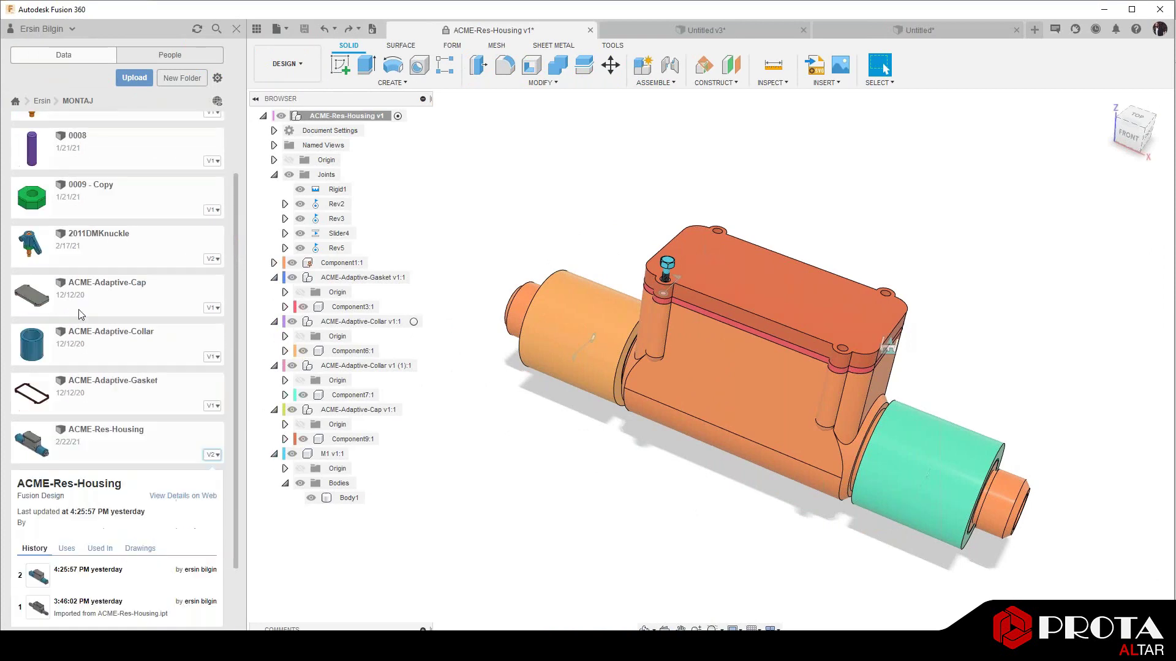
{"action": "left_click", "coordinate": [232, 35]}
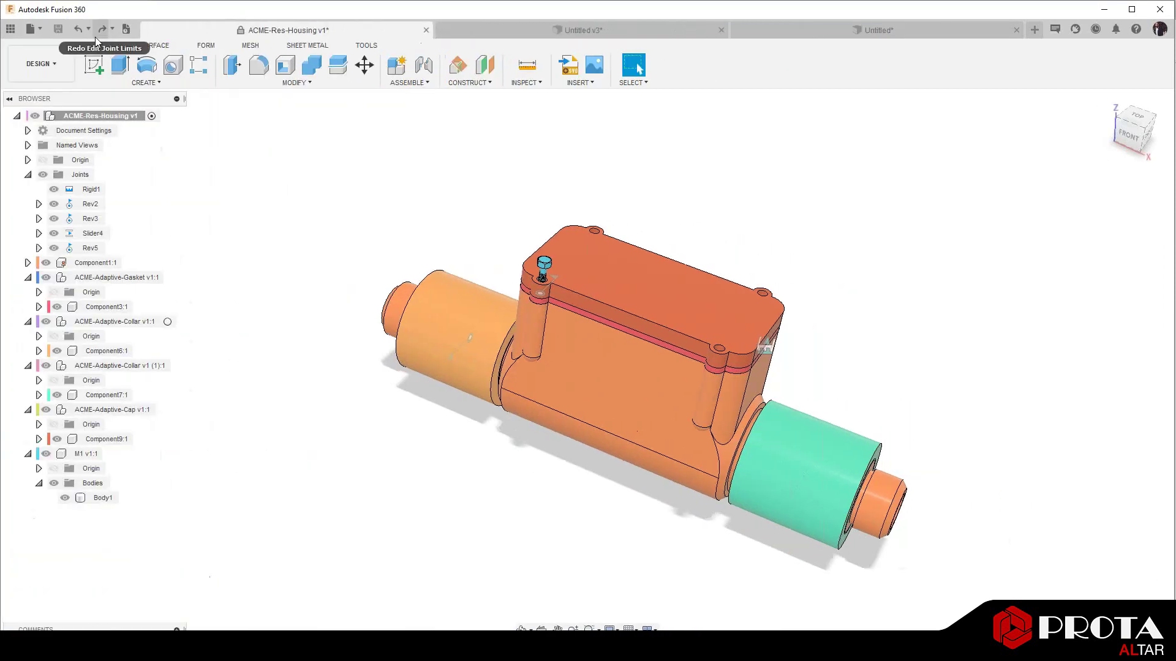
{"action": "left_click", "coordinate": [43, 28]}
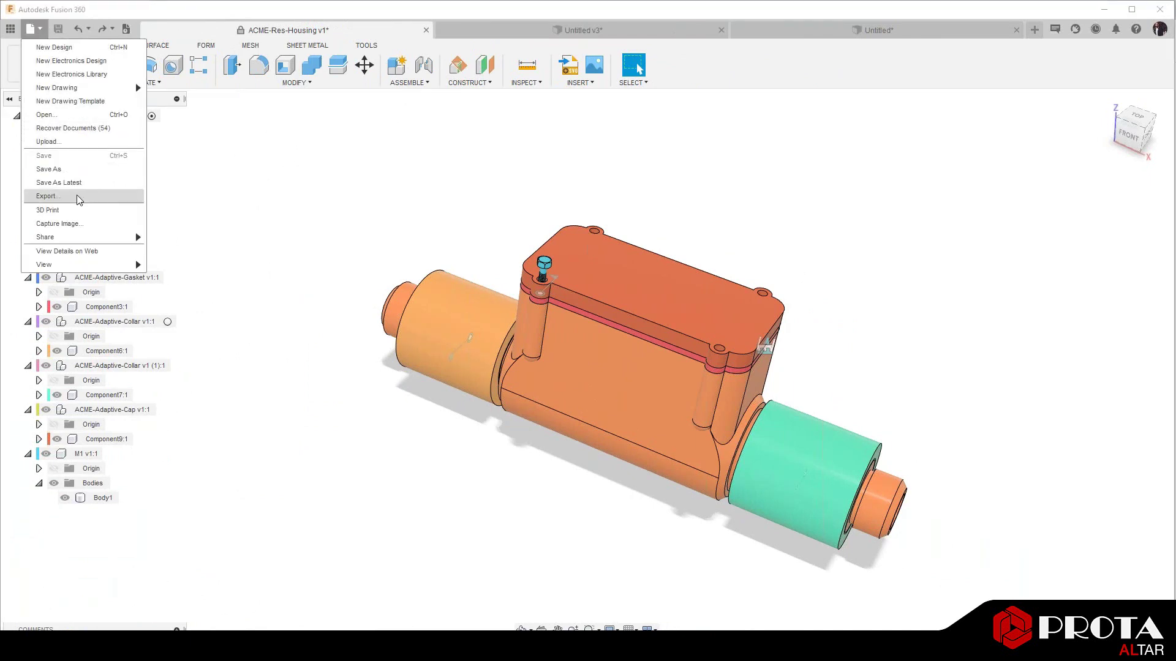
Step: Review the Export dialog's file formats, from f3d to STEP and STL, and close it unused
{"action": "left_click", "coordinate": [78, 197]}
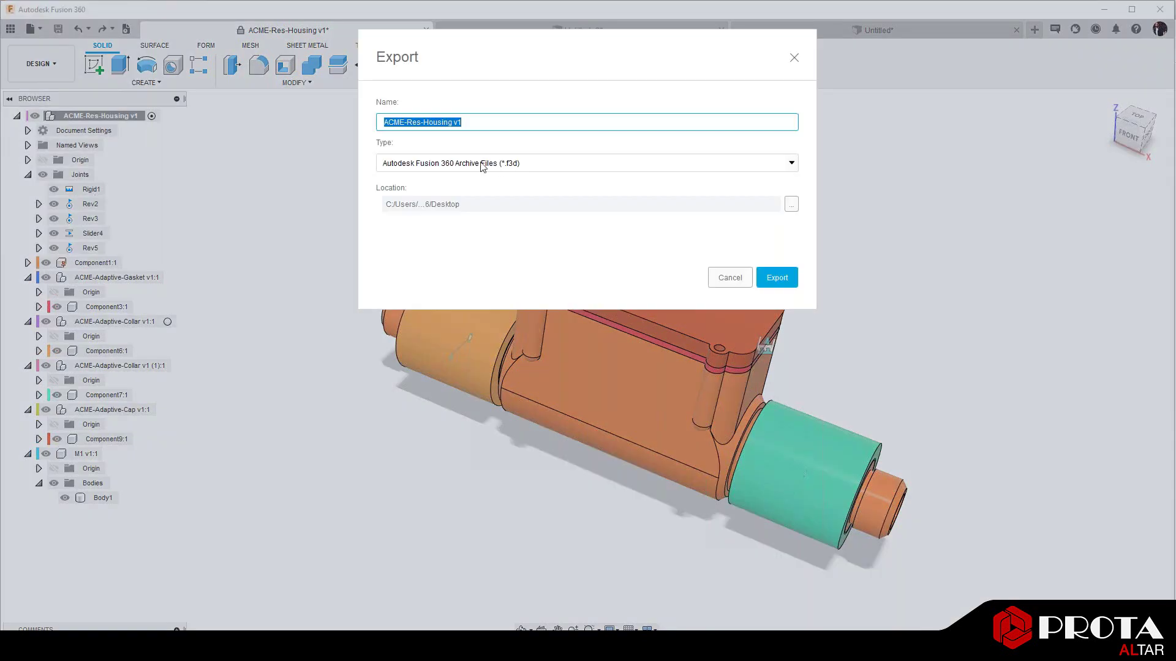
{"action": "left_click", "coordinate": [792, 166]}
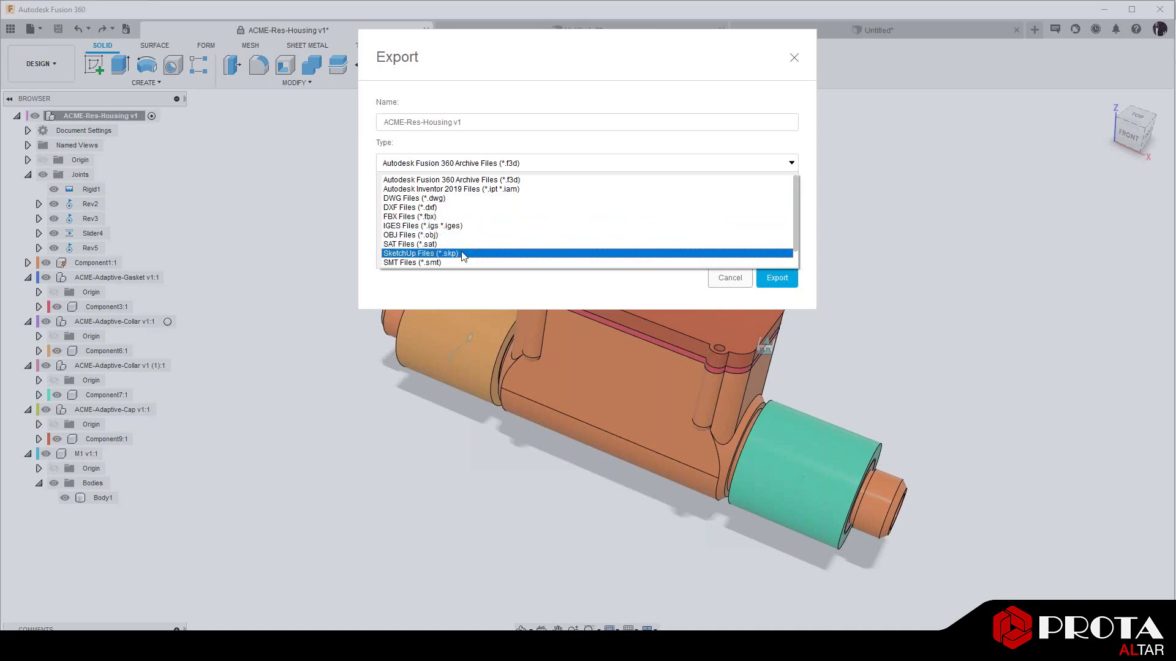
{"action": "scroll", "coordinate": [461, 257], "scroll_direction": "down", "scroll_amount": 1}
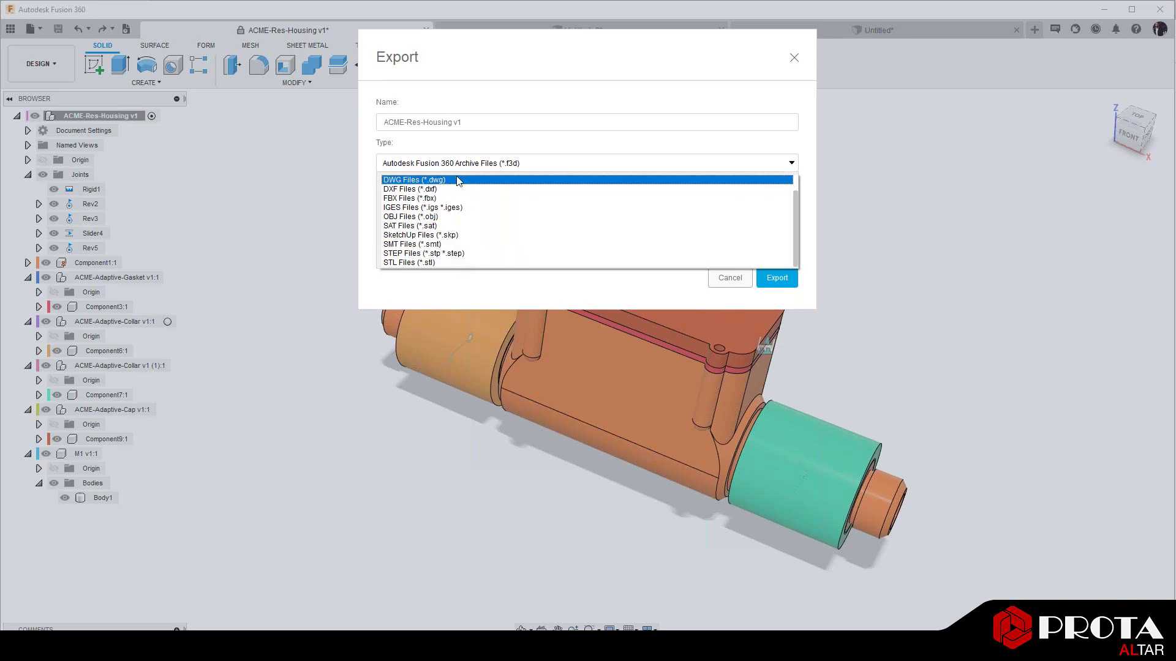
{"action": "scroll", "coordinate": [459, 181], "scroll_direction": "up", "scroll_amount": 1}
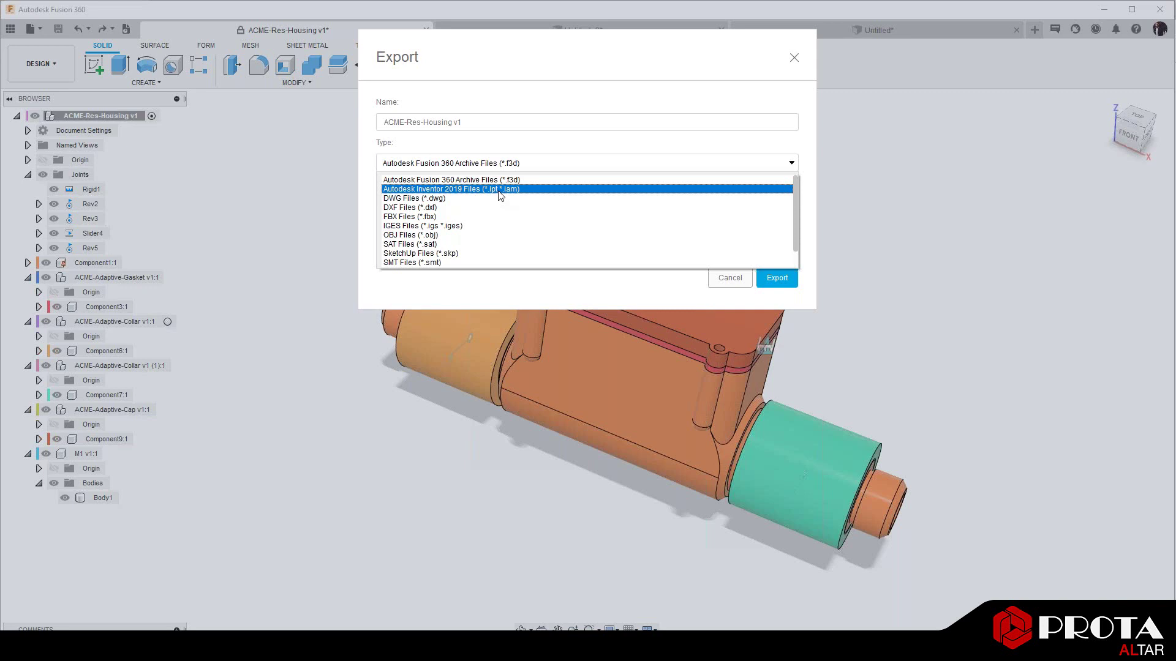
{"action": "left_click", "coordinate": [798, 58]}
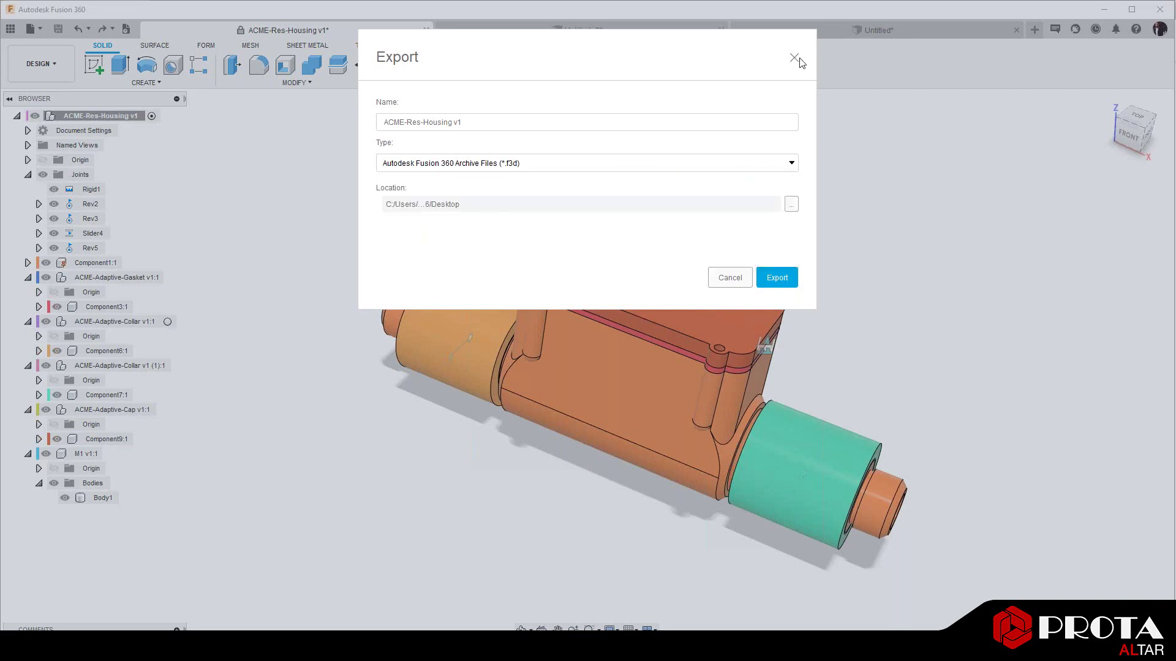
{"action": "left_click", "coordinate": [43, 30]}
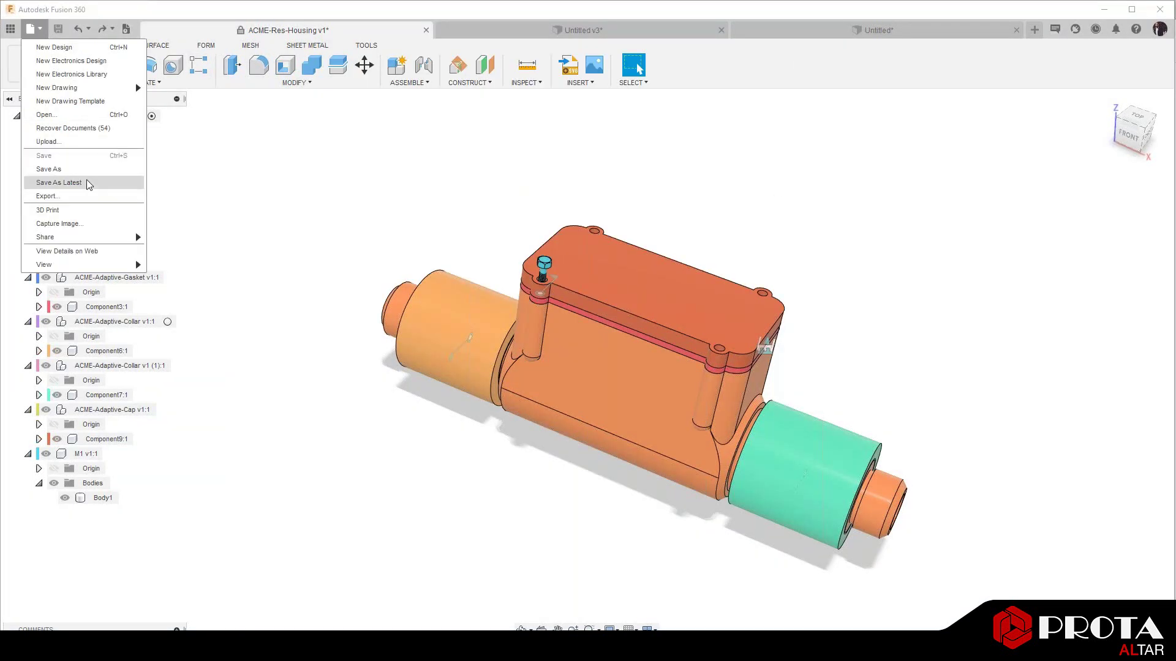
Step: Dismiss the upload window and create a new blank Untitled(1) design
{"action": "left_click", "coordinate": [91, 146]}
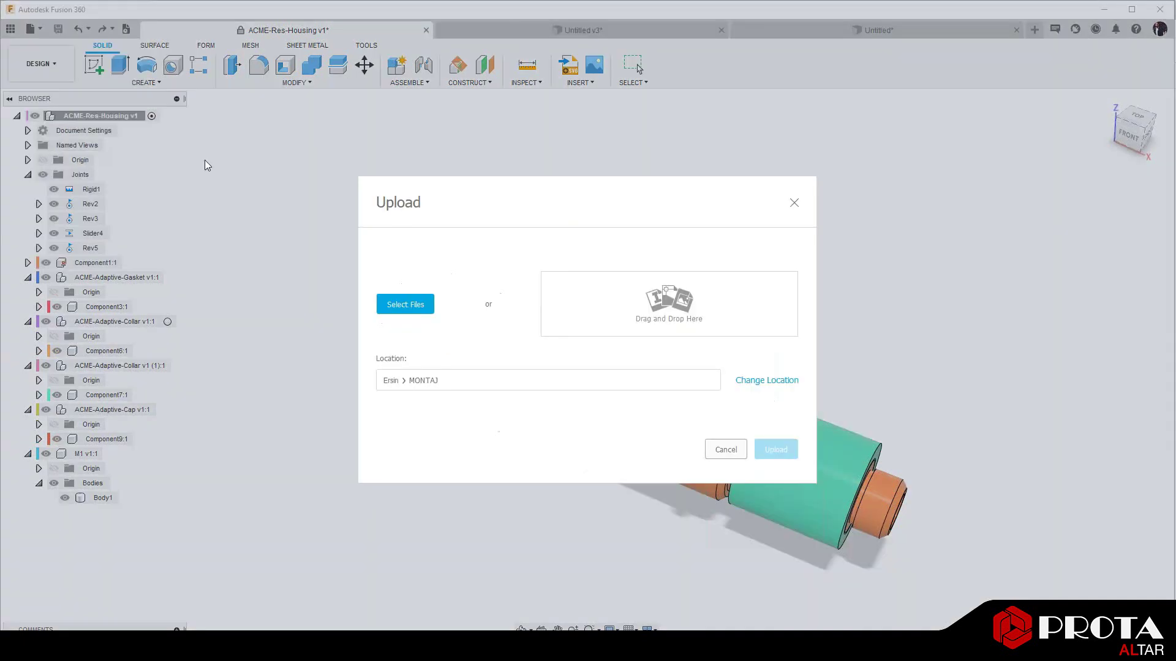
{"action": "left_click", "coordinate": [790, 200]}
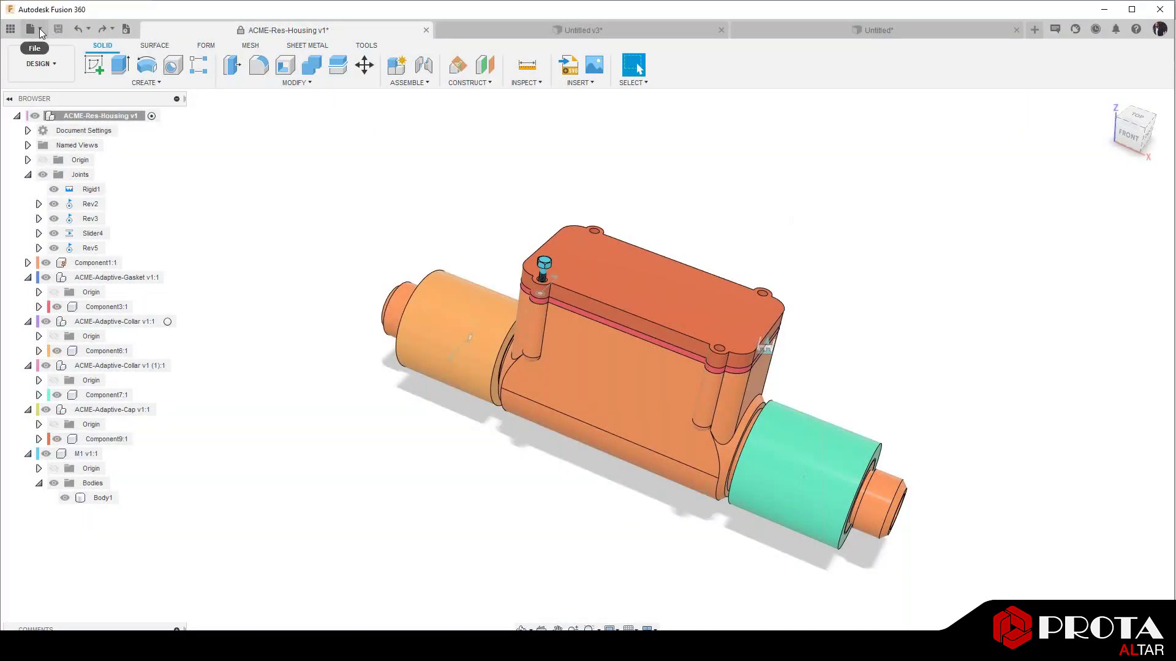
{"action": "left_click", "coordinate": [40, 31]}
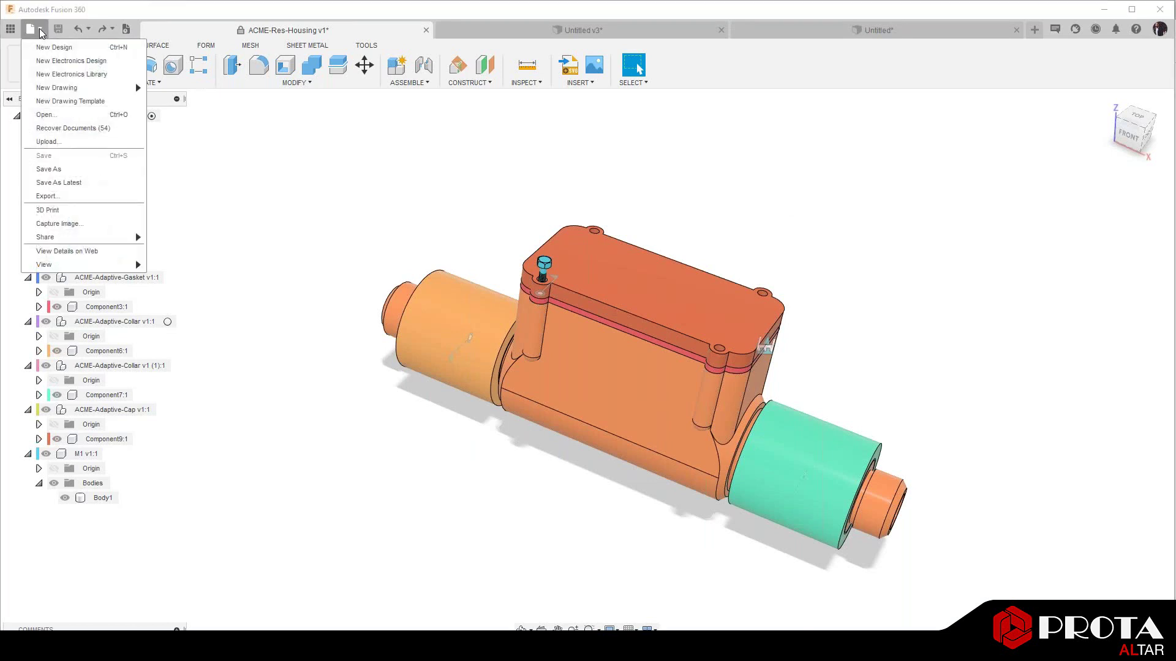
{"action": "left_click", "coordinate": [73, 54]}
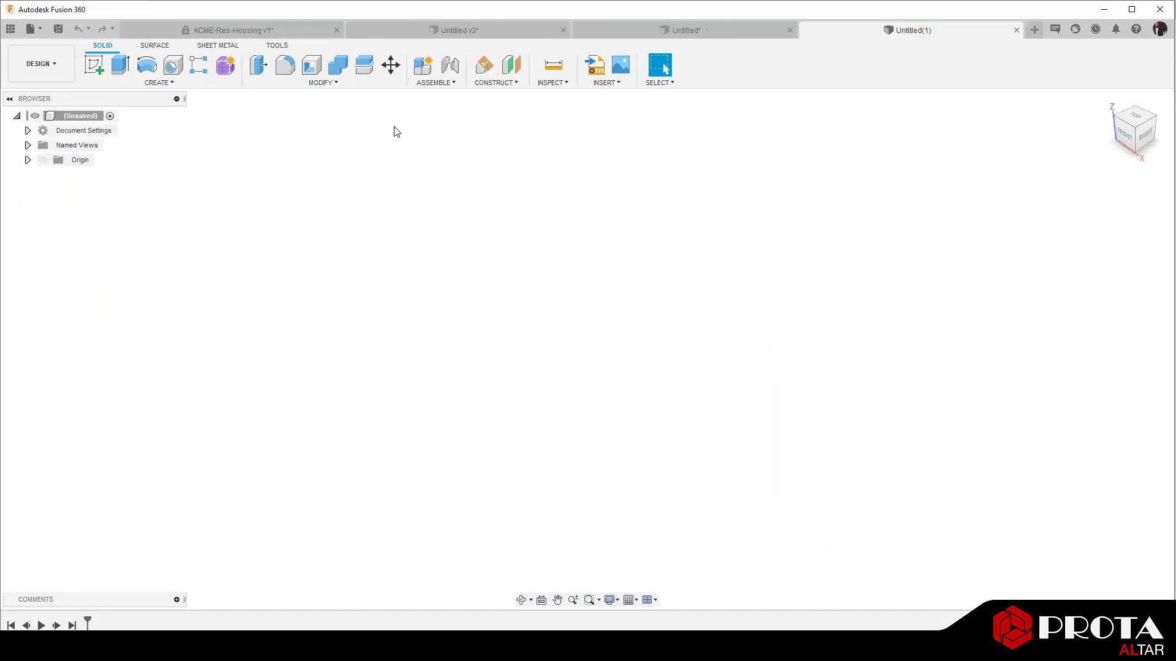
Step: Bring up the computer's file-open window at the Desktop folder
{"action": "left_click", "coordinate": [47, 32]}
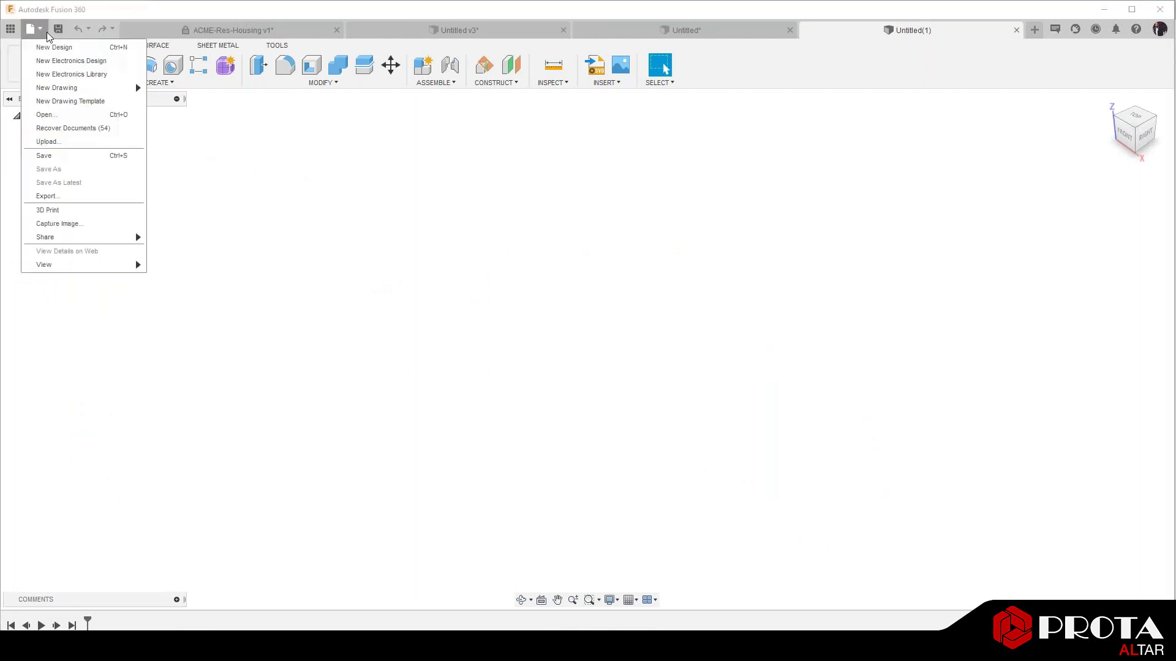
{"action": "left_click", "coordinate": [74, 115]}
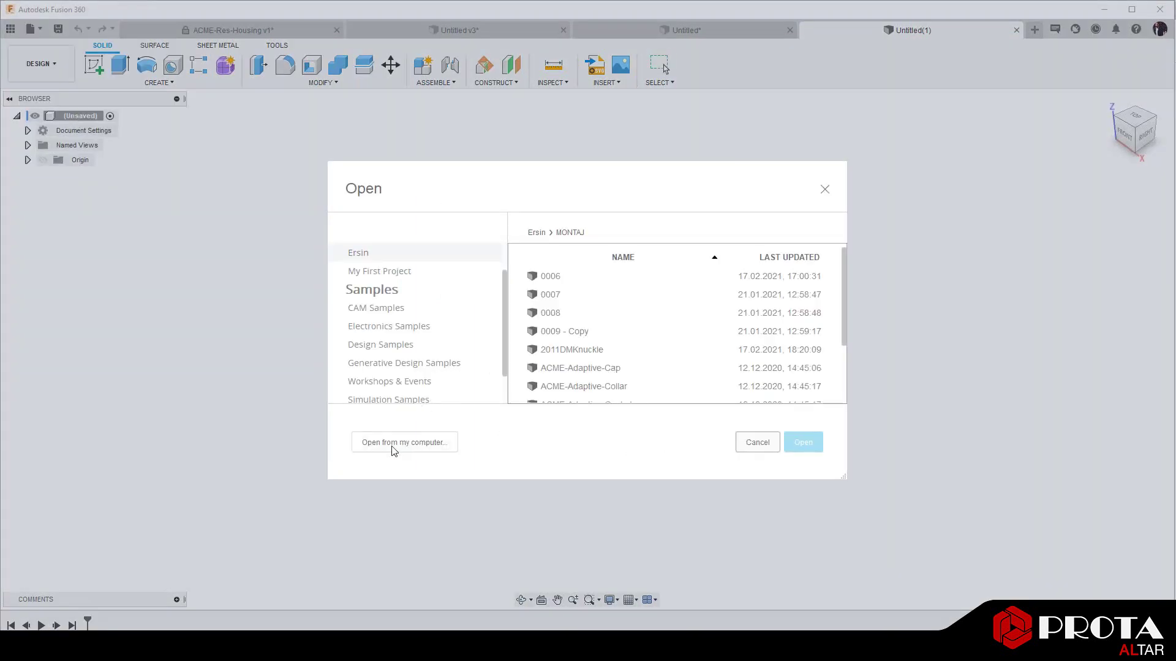
{"action": "left_click", "coordinate": [394, 450]}
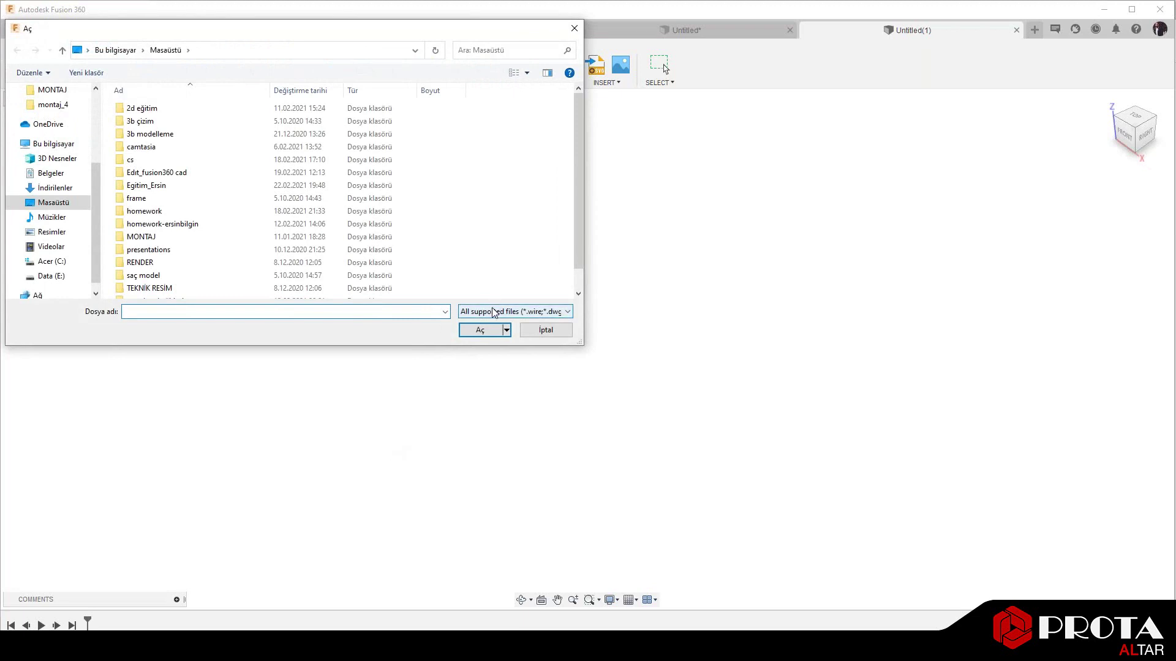
Step: Review the supported file types, then close the file-open window without opening a file
{"action": "left_click", "coordinate": [494, 313]}
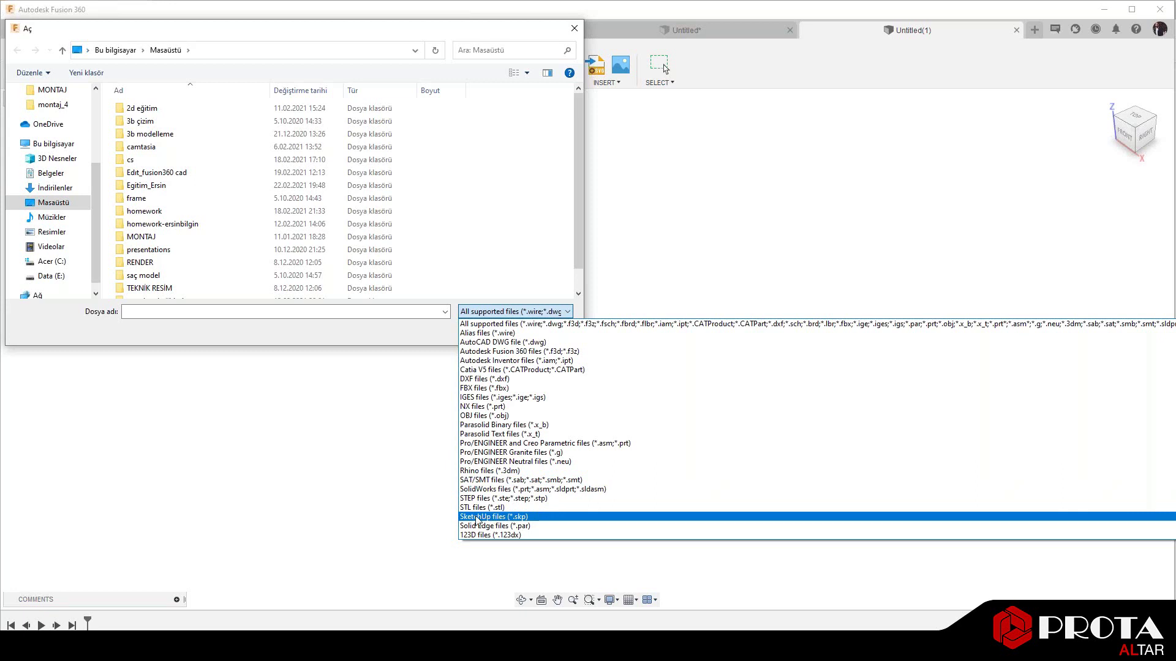
{"action": "left_click", "coordinate": [574, 32]}
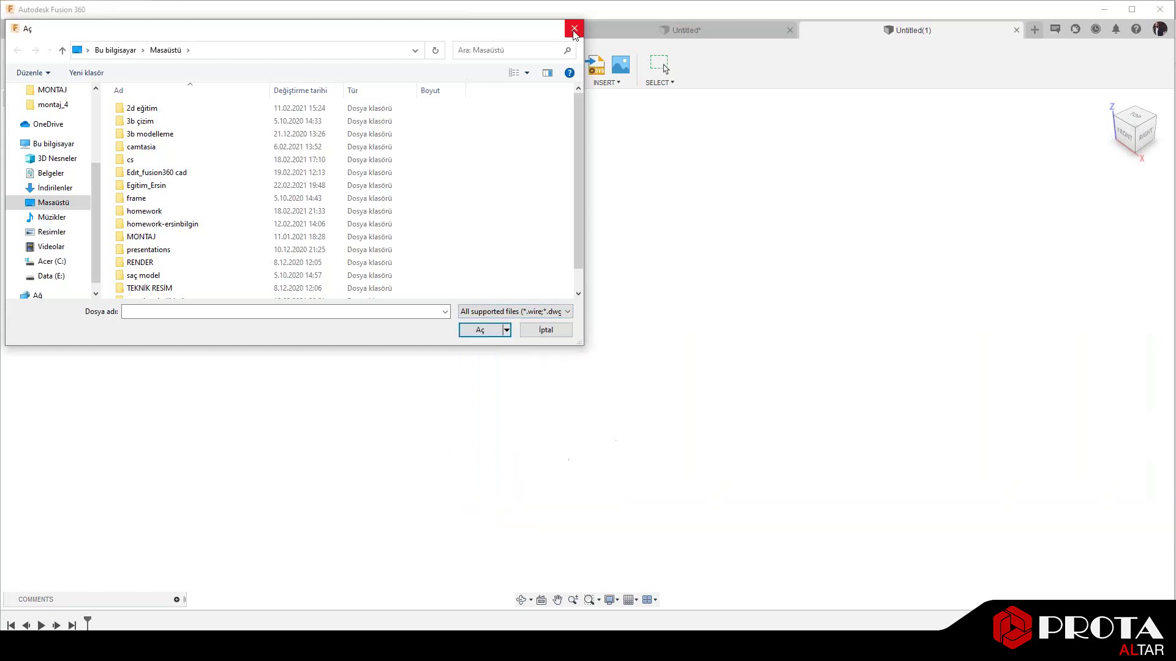
{"action": "left_click", "coordinate": [575, 31]}
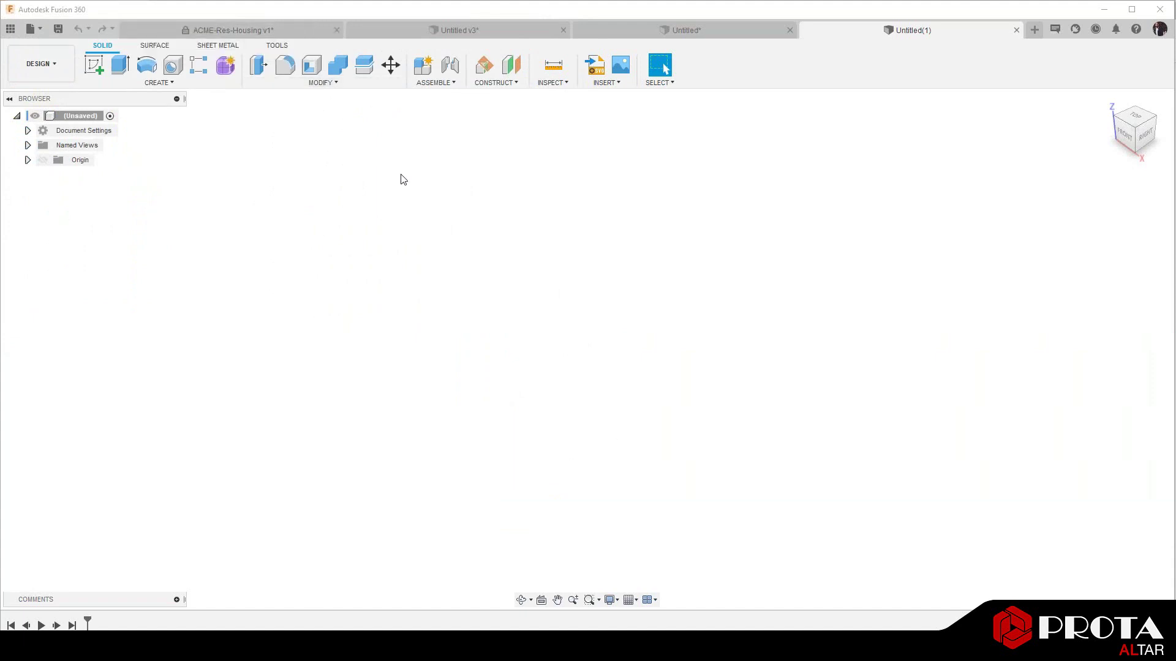
Step: Show the project in the web hub via the Data Panel's View Details on Web
{"action": "left_click", "coordinate": [10, 29]}
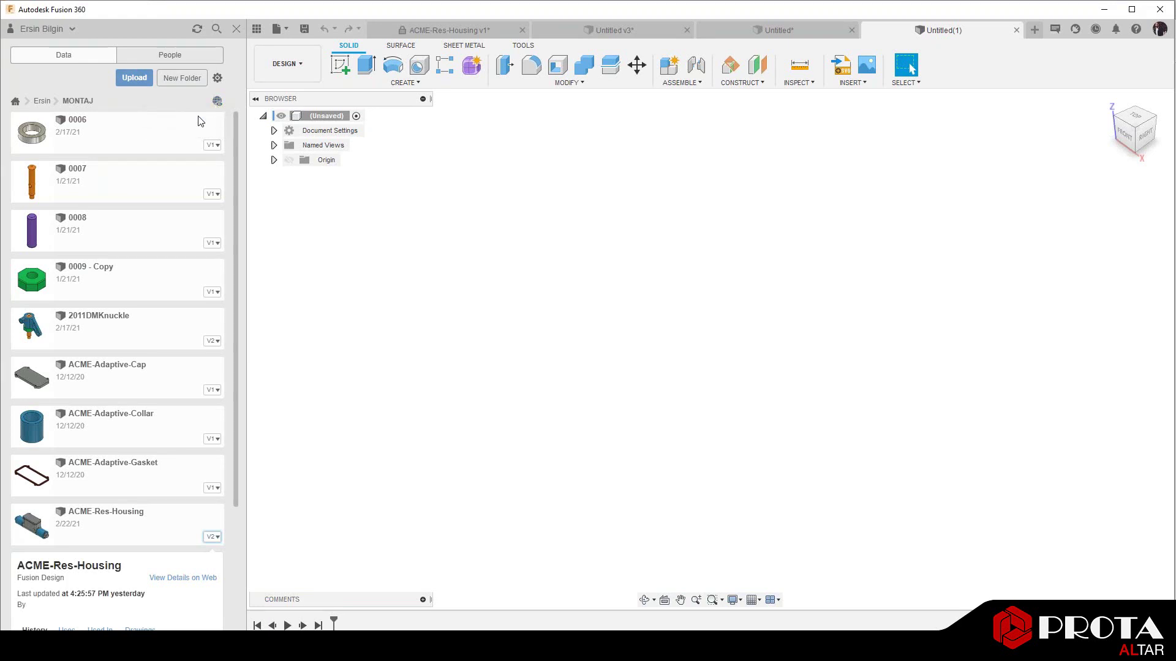
{"action": "left_click", "coordinate": [217, 101]}
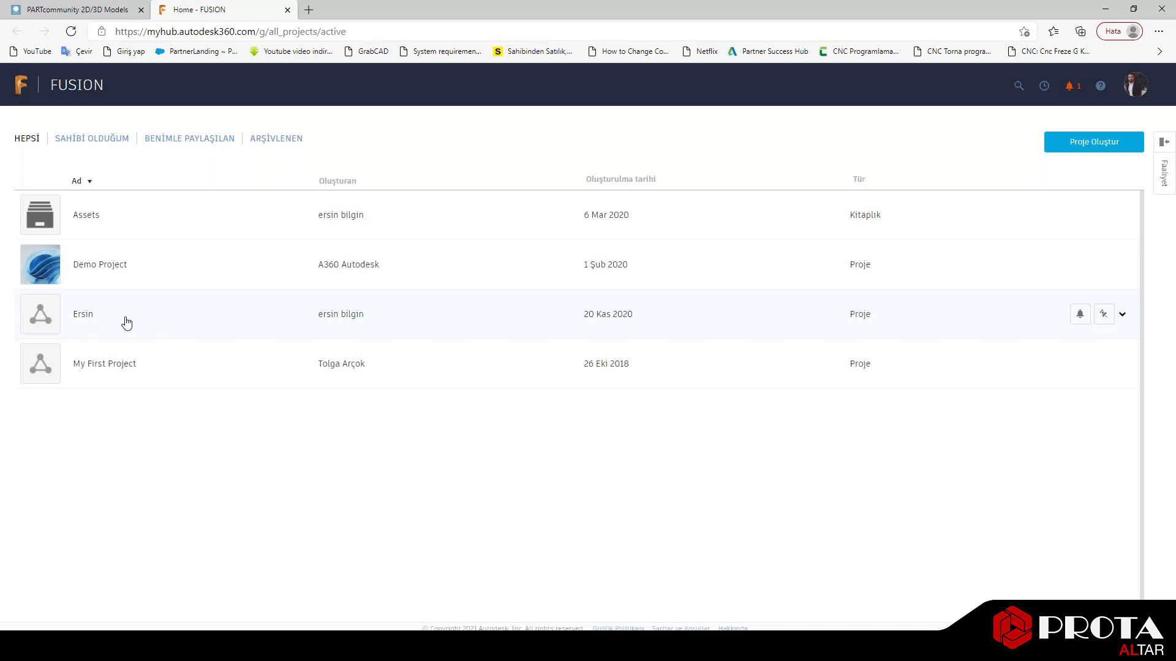
Step: Open the project and its MONTAJ folder, then show Proje Ayrıntıları and Üyeleri Yönet
{"action": "left_click", "coordinate": [126, 322]}
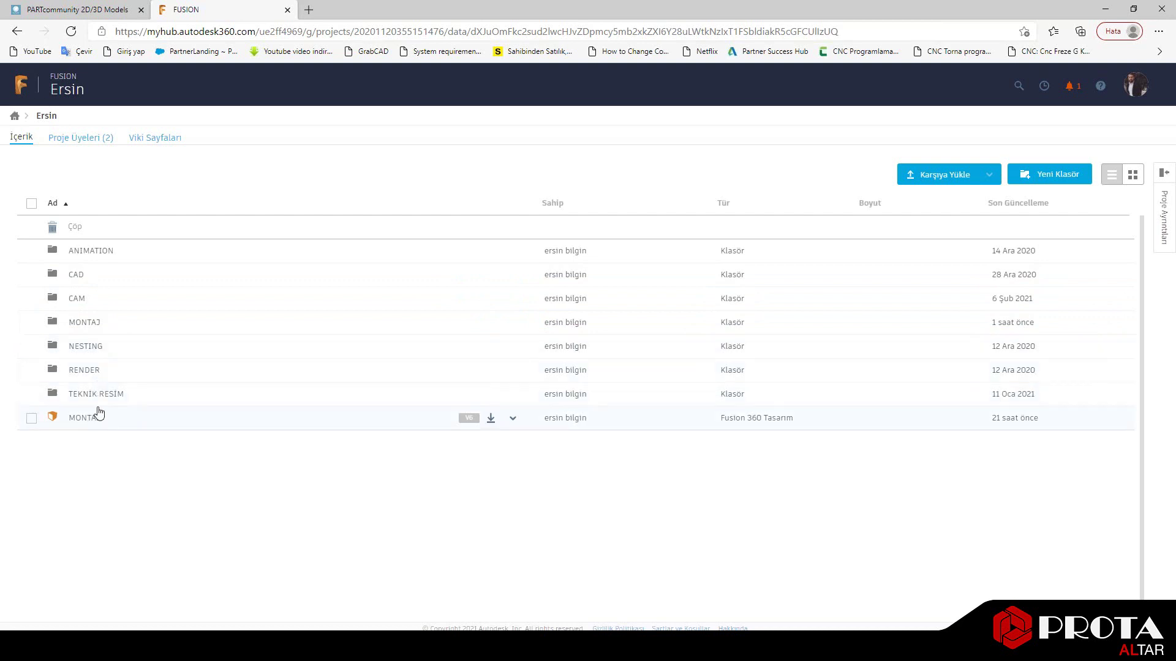
{"action": "left_click", "coordinate": [116, 327]}
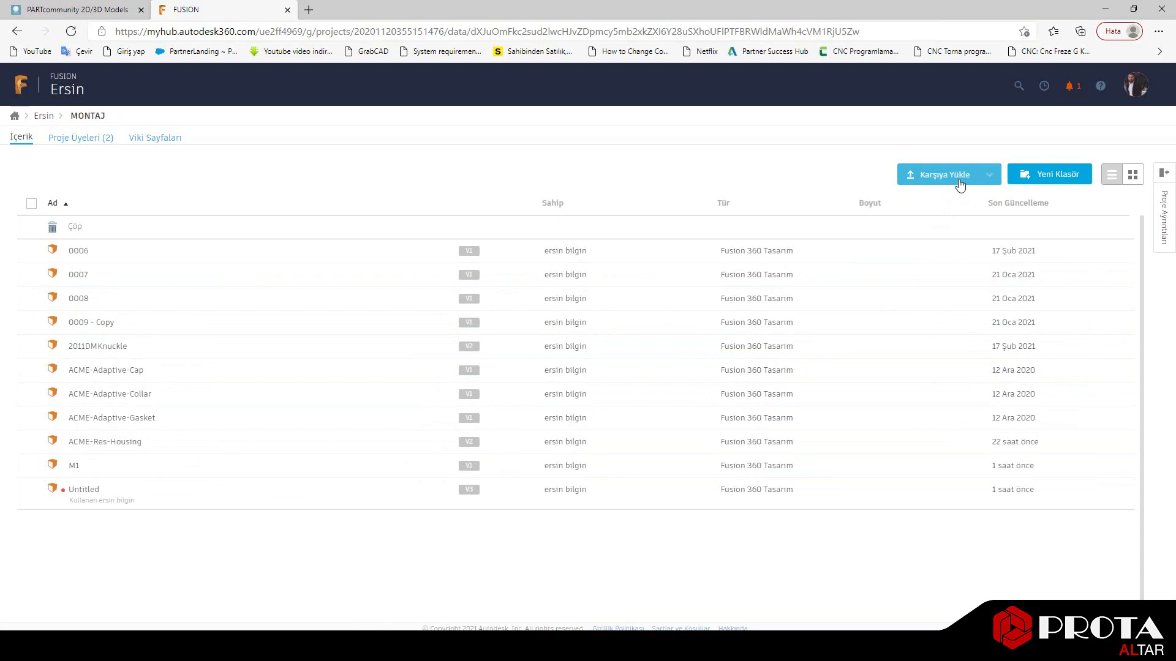
{"action": "left_click", "coordinate": [1164, 242]}
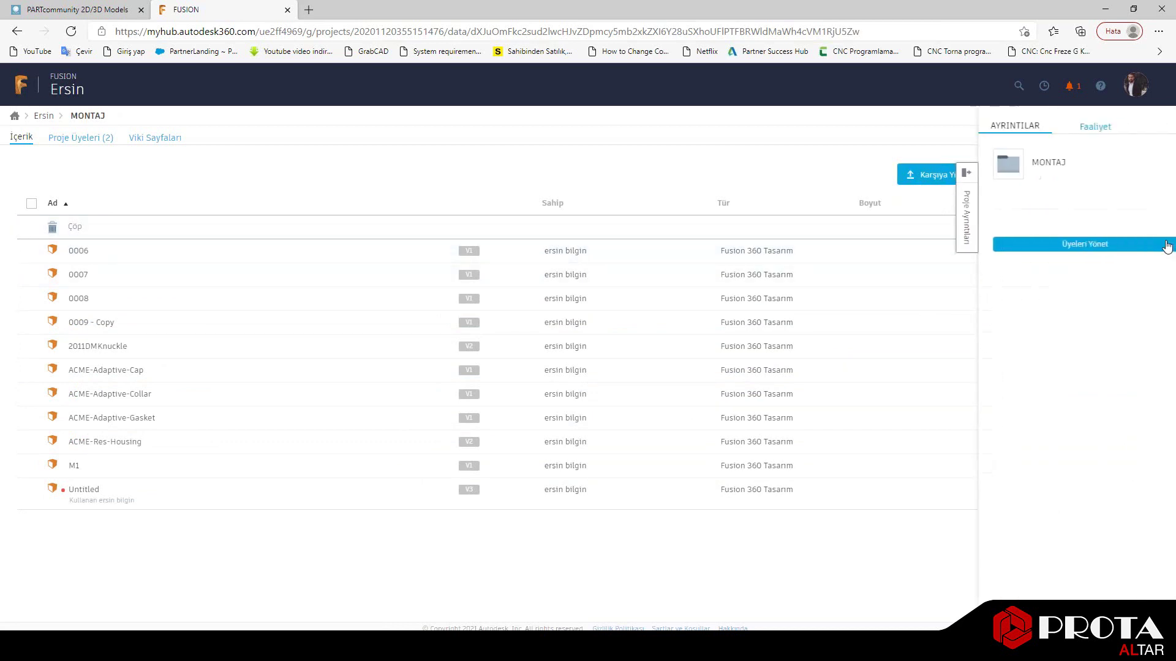
{"action": "left_click", "coordinate": [1066, 248]}
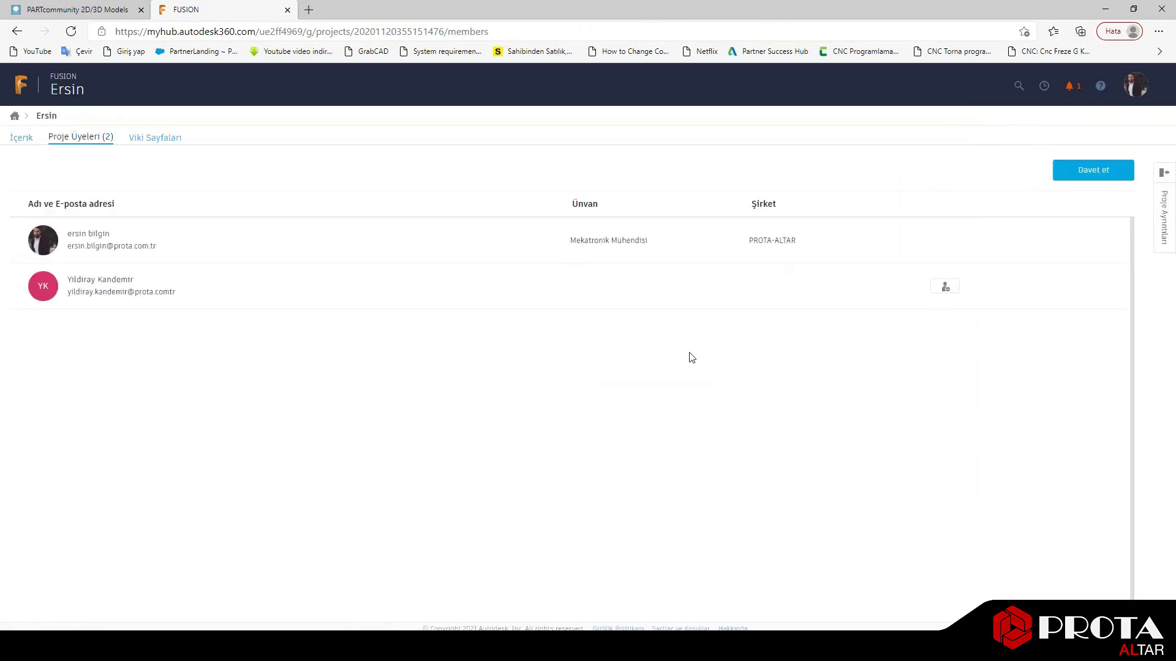
Step: Invite a colleague by their e-mail address, then go back to the project's İçerik tab
{"action": "left_click", "coordinate": [1093, 178]}
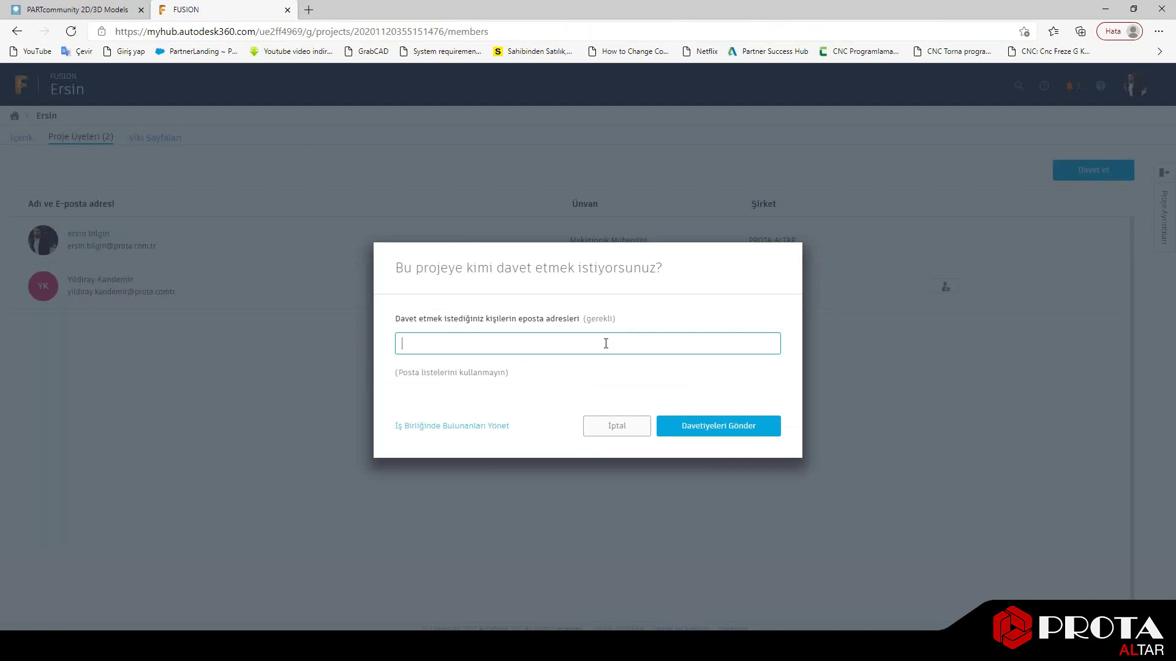
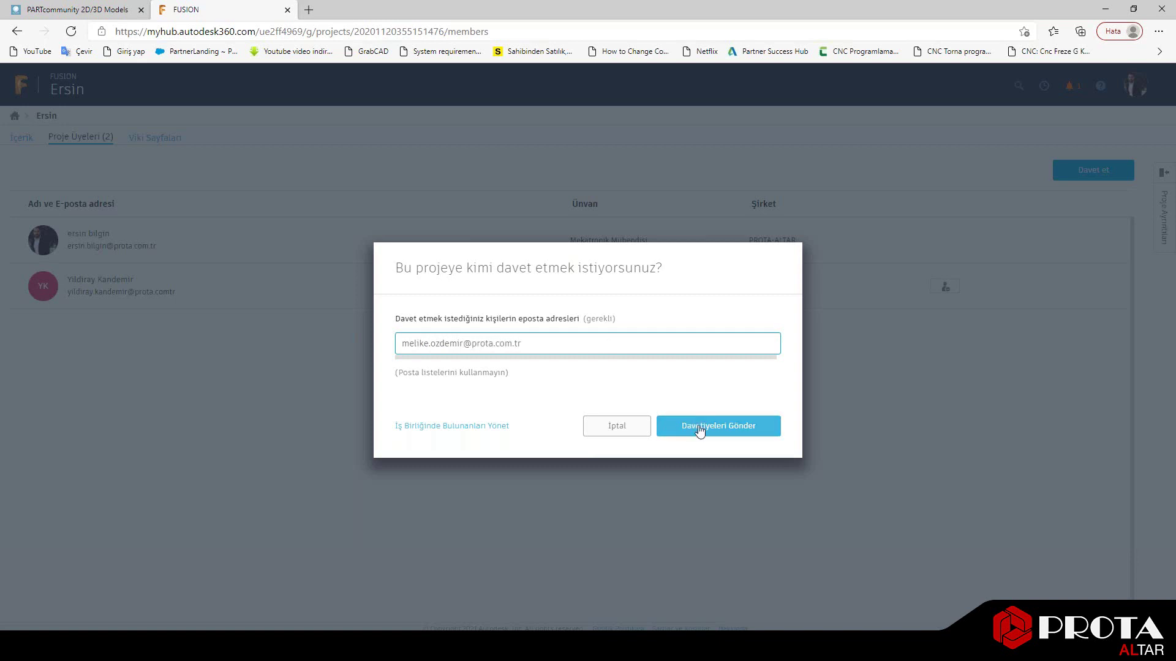
{"action": "left_click", "coordinate": [700, 431]}
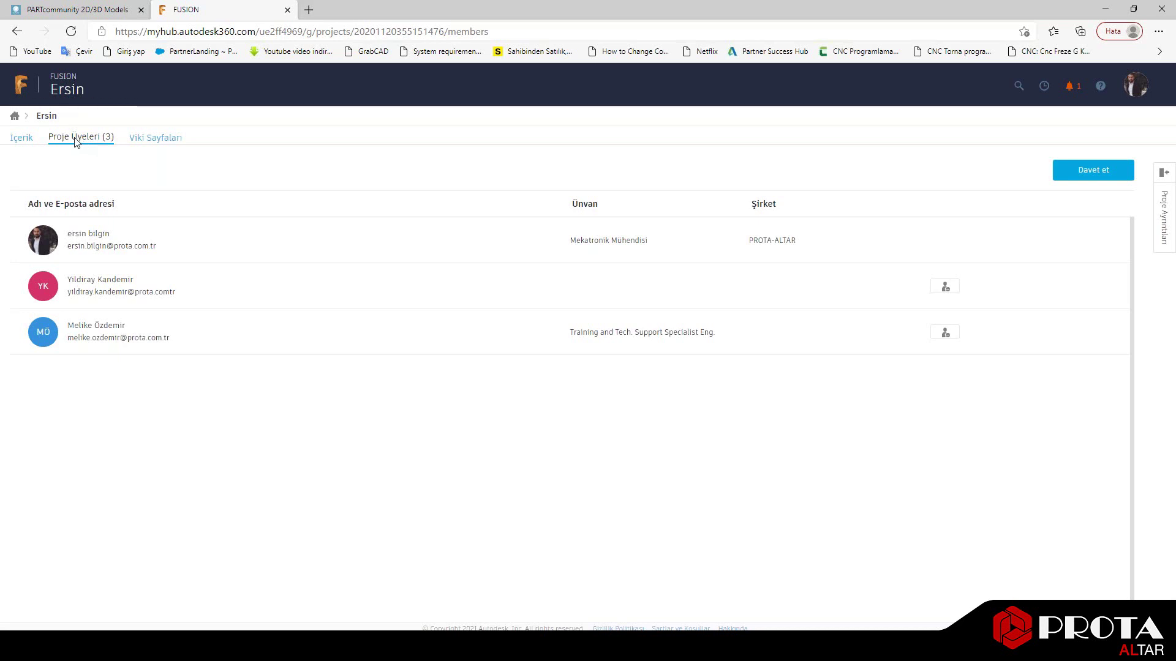
{"action": "left_click", "coordinate": [24, 137]}
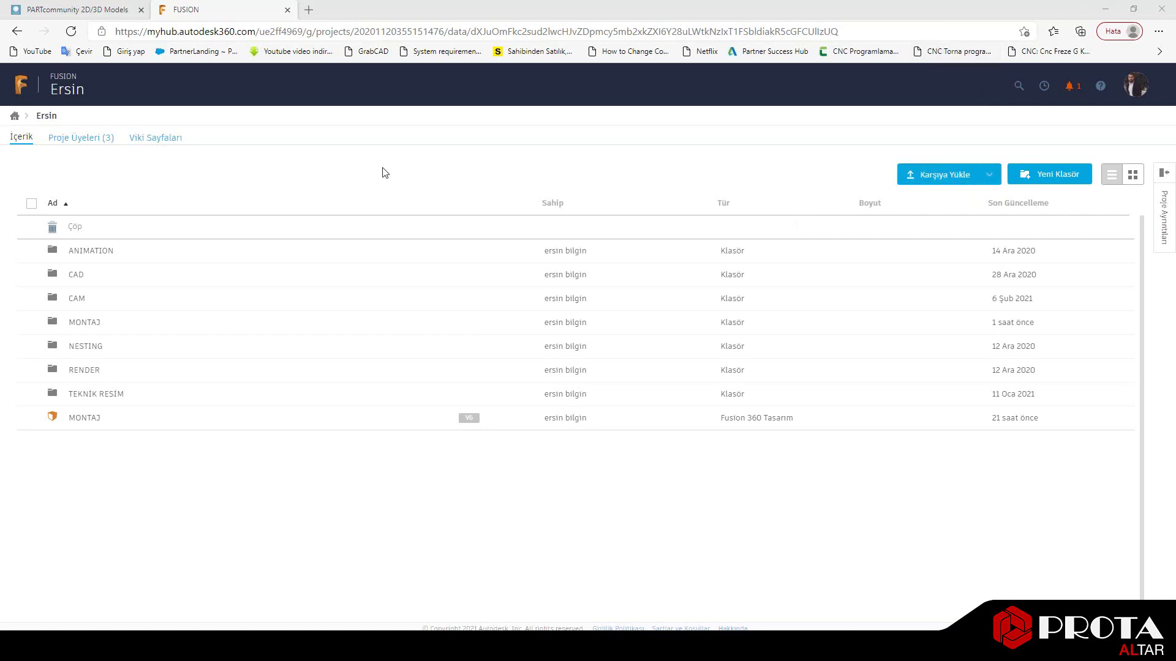
Step: Minimize the browser and show PowerPoint's thank-you slide, slide 3 of 3
{"action": "left_click", "coordinate": [1113, 9]}
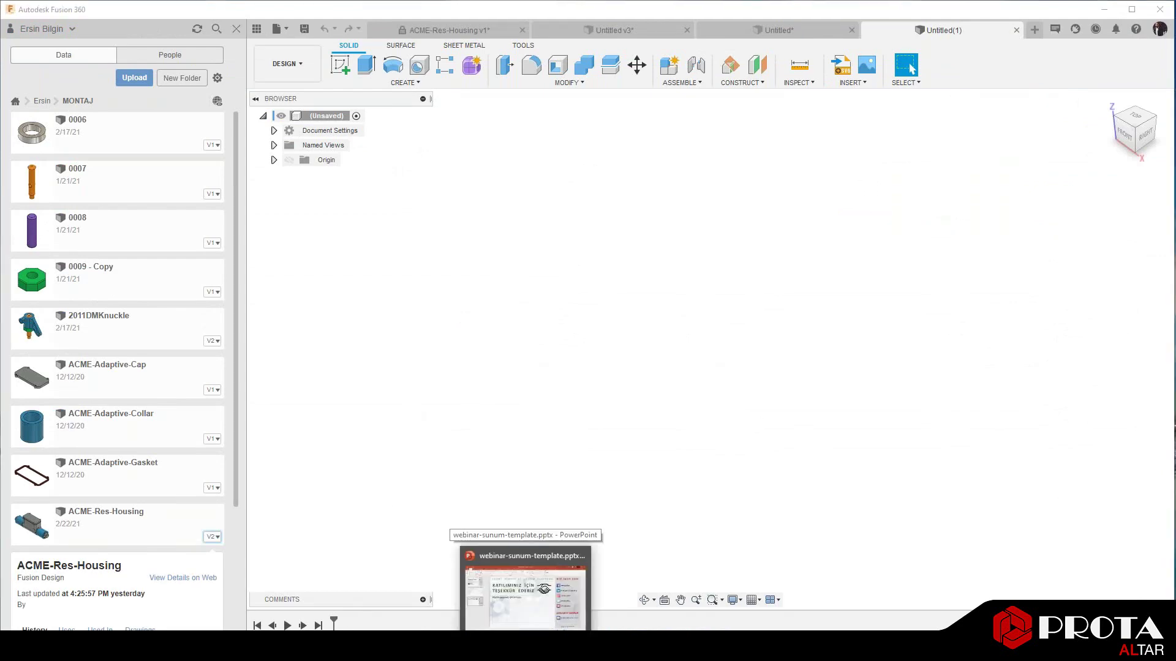
{"action": "left_click", "coordinate": [525, 597]}
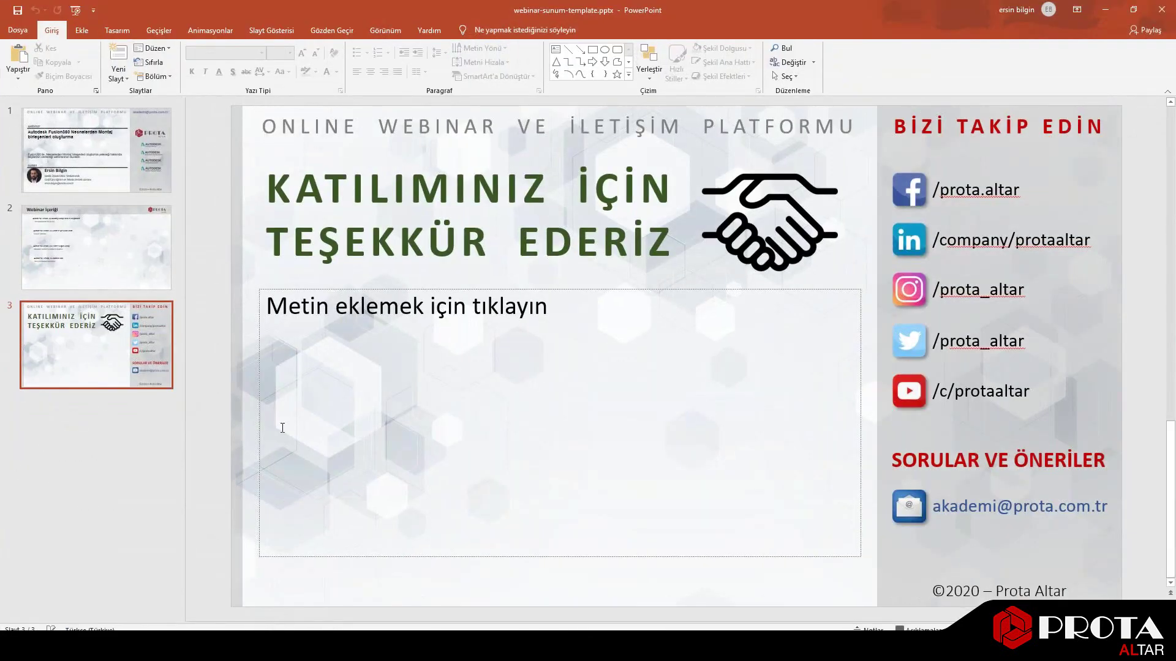